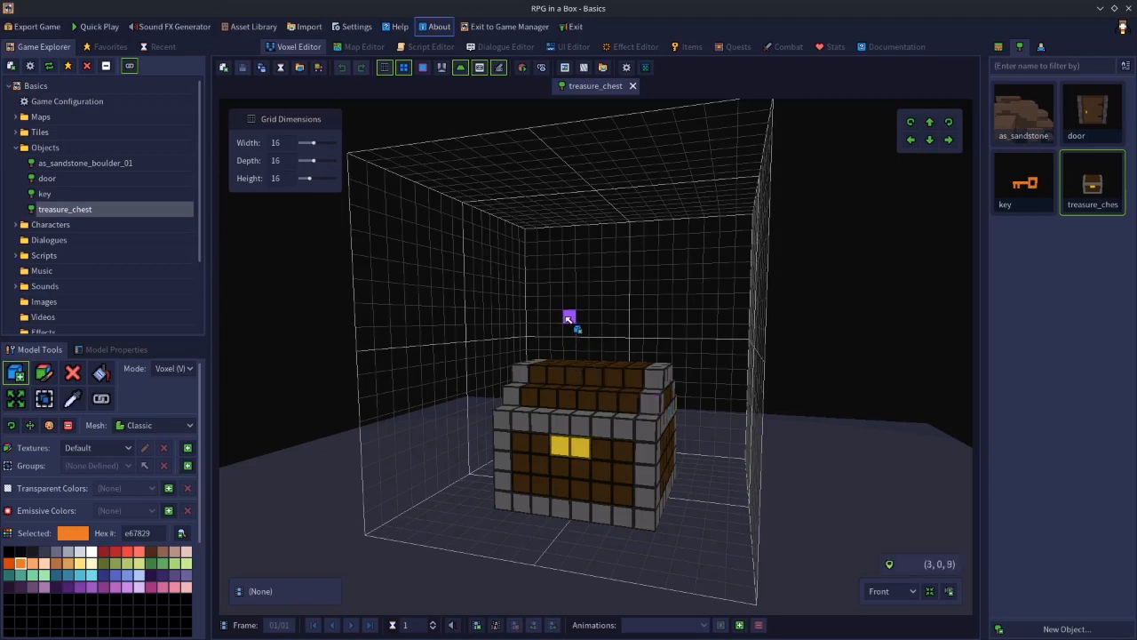
- Examine the treasure_chest model inside its voxel grid from several angles, positions and distances
{"action": "right_click_drag", "start_coordinate": [565, 317], "coordinate": [528, 338]}
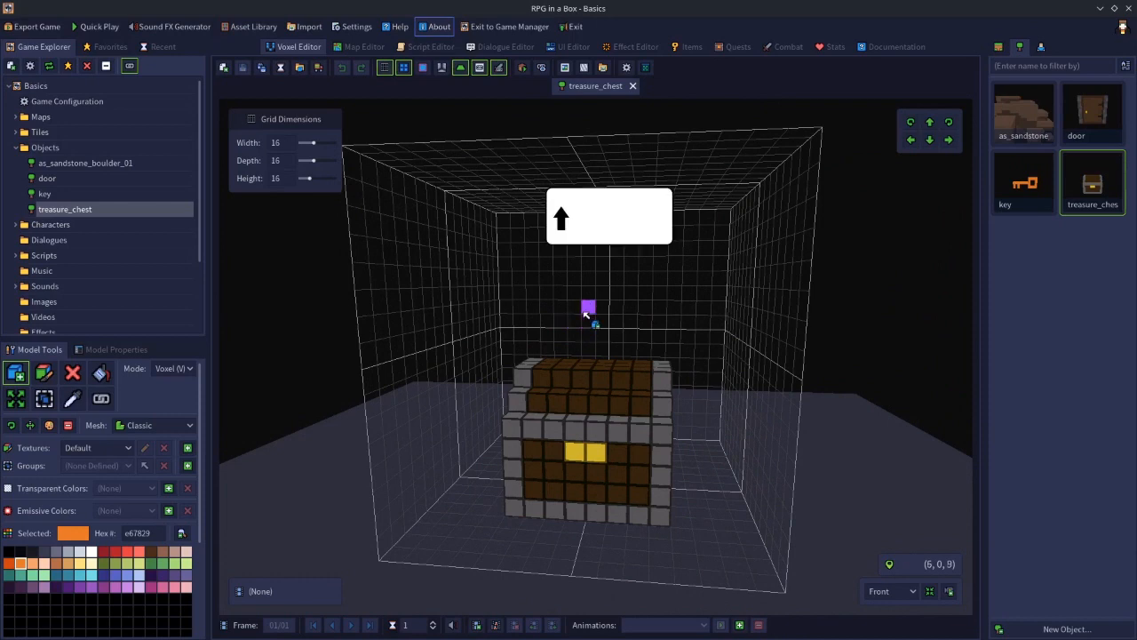
{"action": "middle_click_drag", "start_coordinate": [586, 313], "coordinate": [491, 364]}
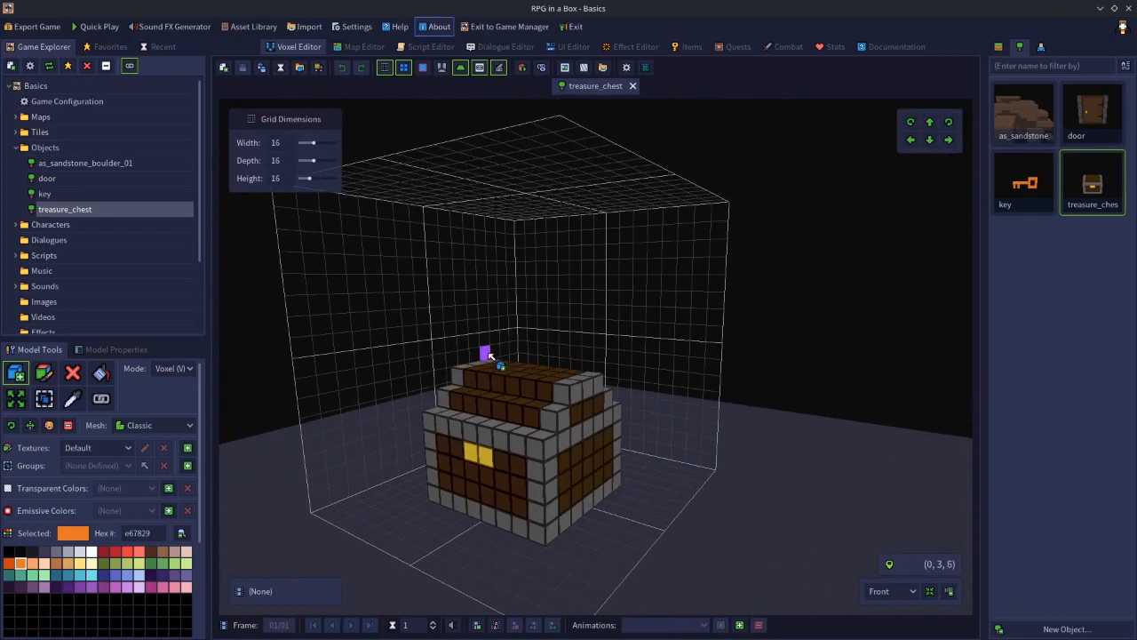
{"action": "scroll", "coordinate": [490, 354], "scroll_direction": "up", "scroll_amount": 2}
{"action": "scroll", "coordinate": [490, 354], "scroll_direction": "down", "scroll_amount": 4}
{"action": "scroll", "coordinate": [491, 354], "scroll_direction": "up", "scroll_amount": 1}
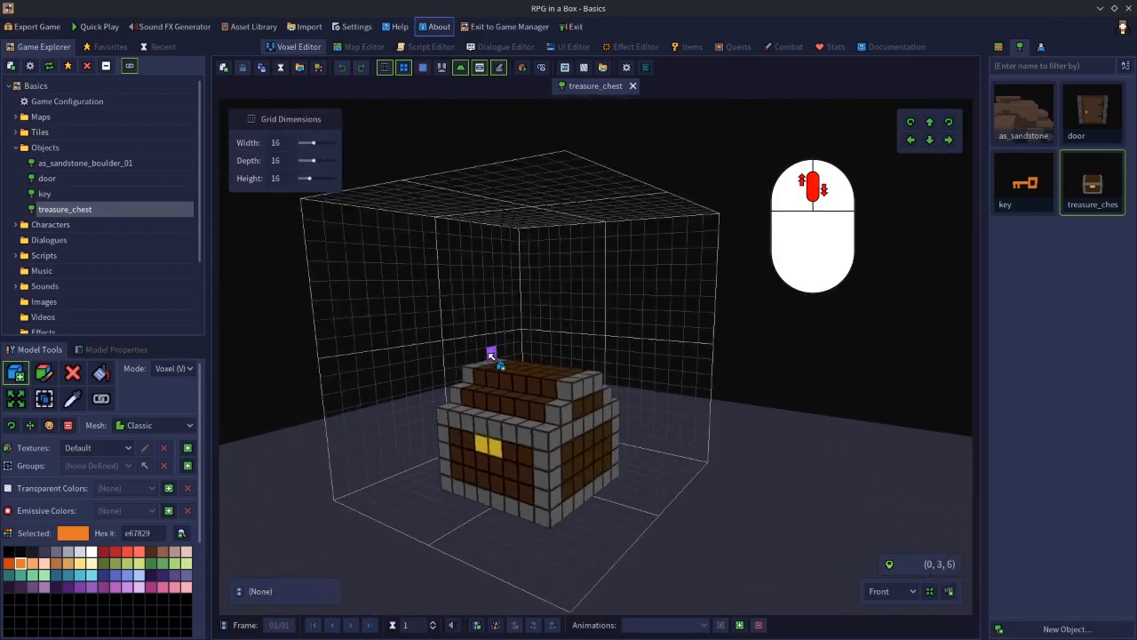
{"action": "scroll", "coordinate": [490, 354], "scroll_direction": "up", "scroll_amount": 2}
{"action": "scroll", "coordinate": [490, 354], "scroll_direction": "down", "scroll_amount": 4}
{"action": "scroll", "coordinate": [491, 355], "scroll_direction": "up", "scroll_amount": 5}
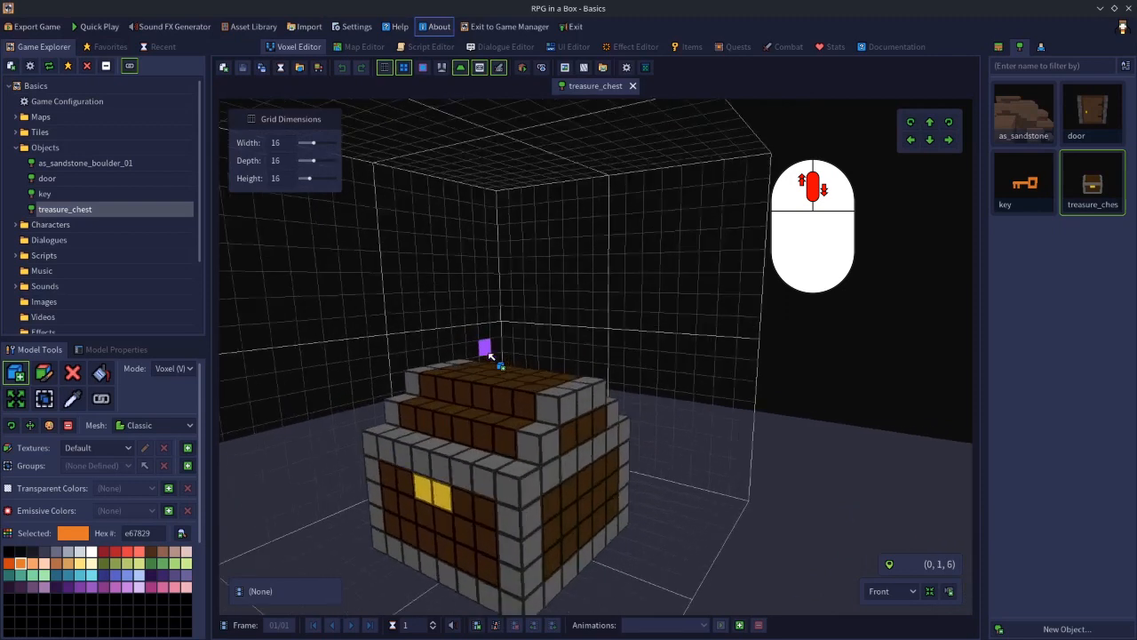
{"action": "scroll", "coordinate": [490, 353], "scroll_direction": "down", "scroll_amount": 4}
{"action": "middle_click_drag", "start_coordinate": [505, 363], "coordinate": [500, 336]}
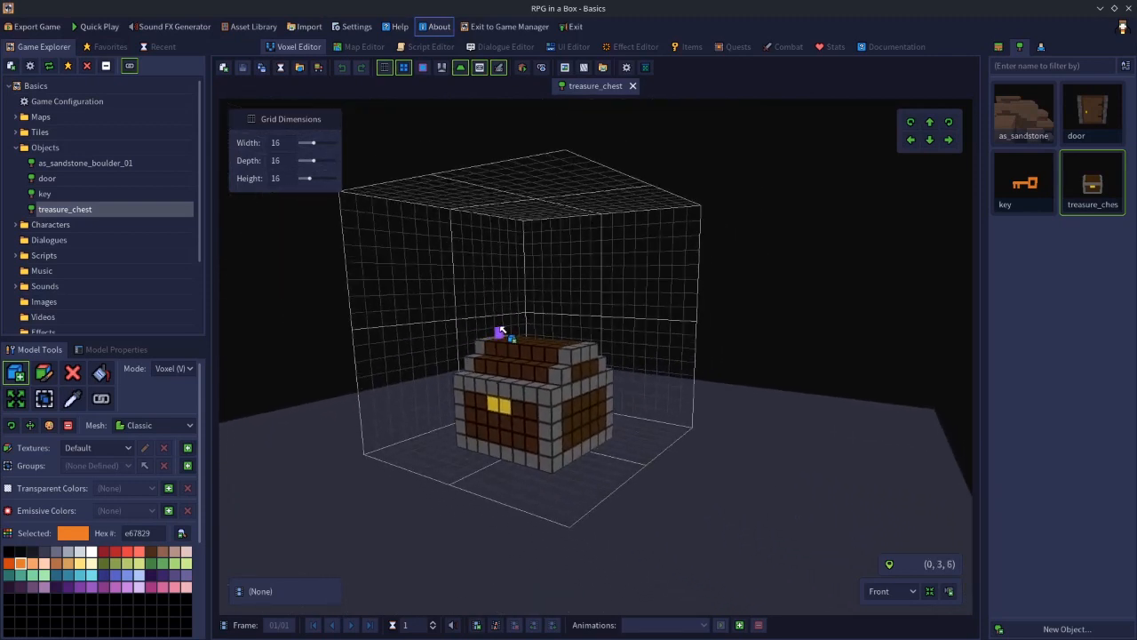
{"action": "right_click_drag", "start_coordinate": [470, 310], "coordinate": [538, 374]}
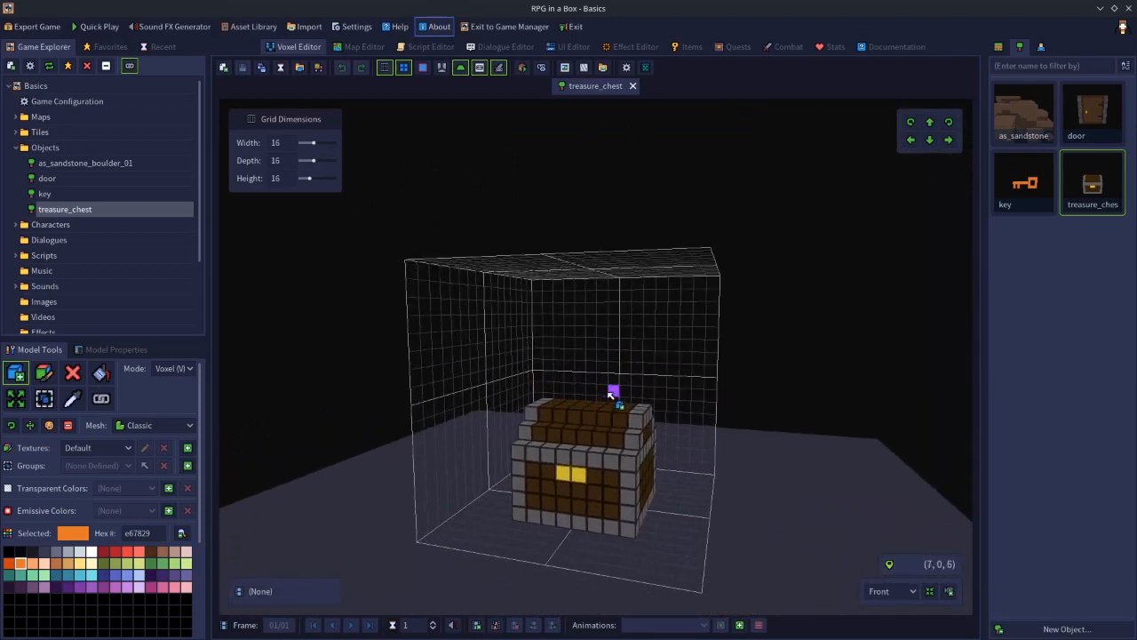
{"action": "scroll", "coordinate": [608, 393], "scroll_direction": "up", "scroll_amount": 4}
{"action": "scroll", "coordinate": [607, 393], "scroll_direction": "down", "scroll_amount": 5}
{"action": "scroll", "coordinate": [608, 392], "scroll_direction": "up", "scroll_amount": 5}
{"action": "scroll", "coordinate": [609, 394], "scroll_direction": "down", "scroll_amount": 5}
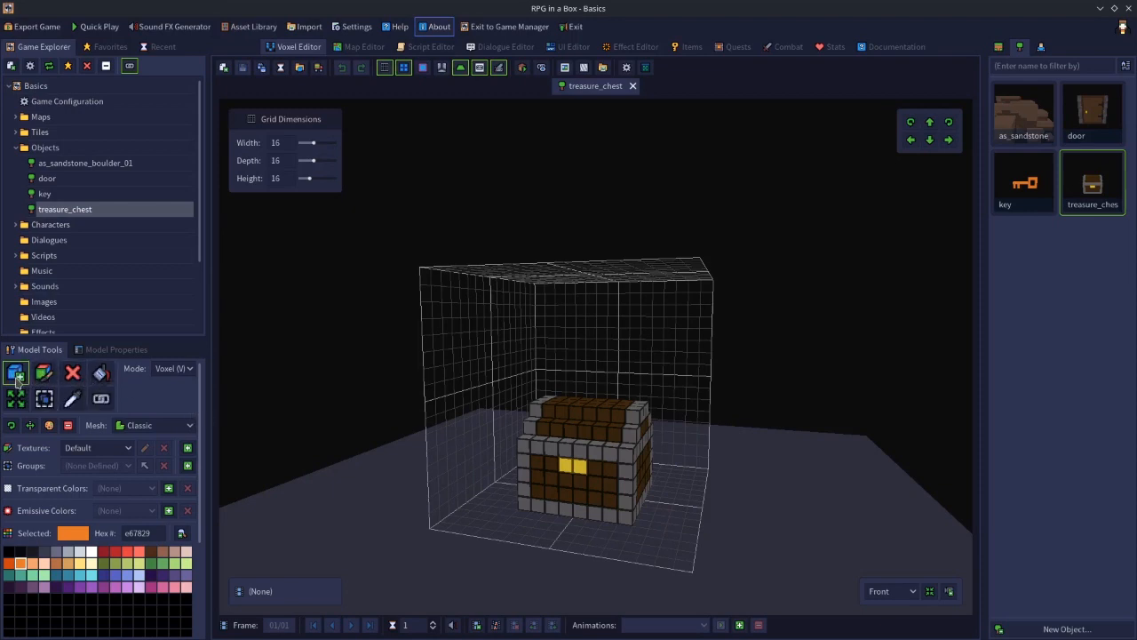
- Add single voxels in olive green 5a732e on the grid floor and the side wall, using Voxel mode
{"action": "key", "text": "F1"}
{"action": "left_click", "coordinate": [103, 563]}
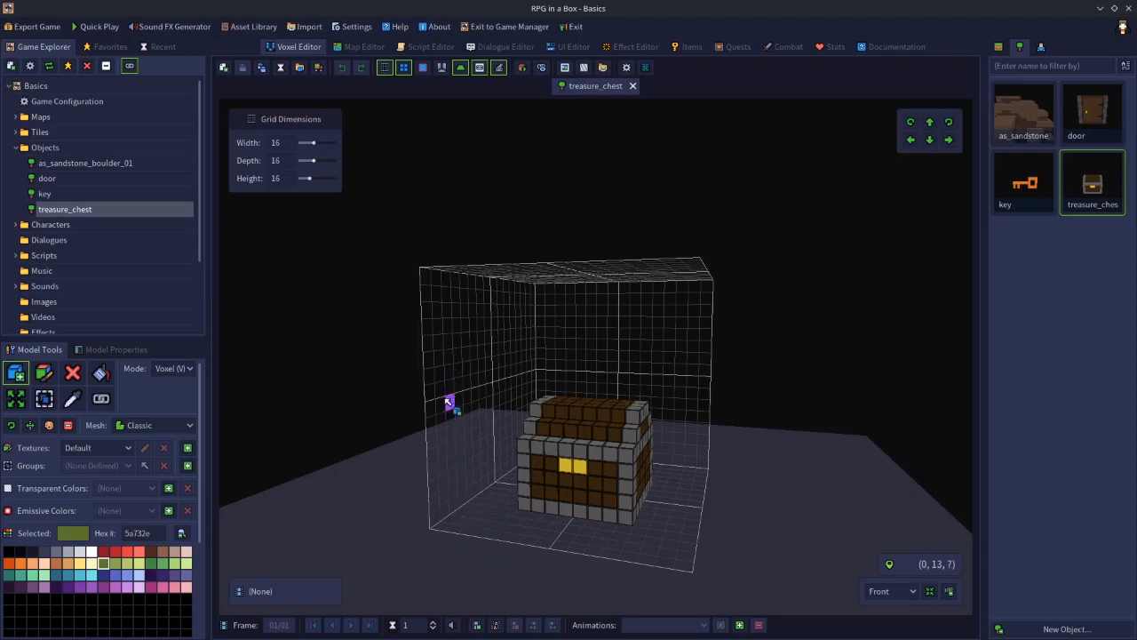
{"action": "left_click", "coordinate": [484, 520]}
{"action": "left_click", "coordinate": [552, 533]}
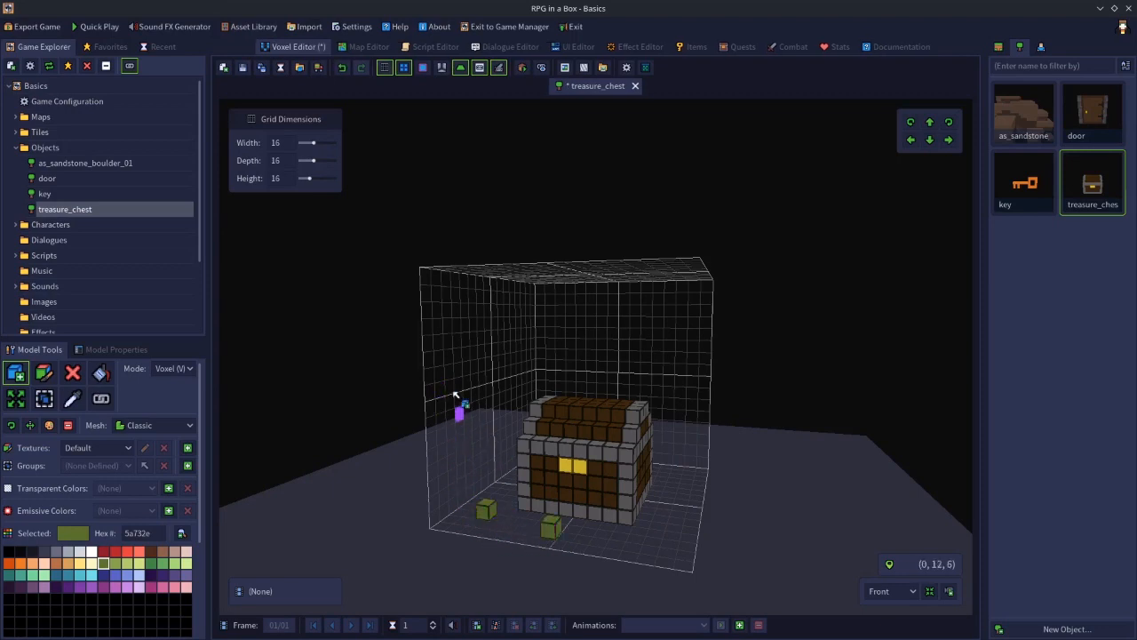
{"action": "left_click", "coordinate": [457, 391]}
{"action": "left_click", "coordinate": [491, 353]}
{"action": "left_click", "coordinate": [460, 328]}
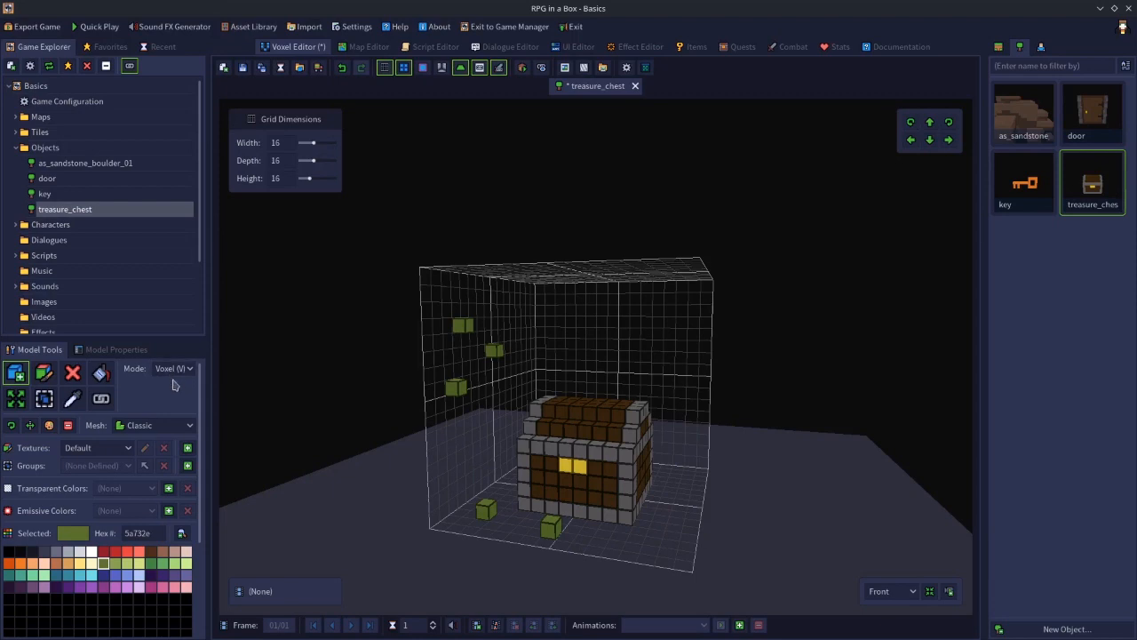
- Try adding more single green voxels and a continuous freehand voxel stroke on the grid walls, and undo them
{"action": "left_click", "coordinate": [484, 310]}
{"action": "left_click", "coordinate": [507, 310]}
{"action": "left_click", "coordinate": [520, 329]}
{"action": "left_click", "coordinate": [592, 322]}
{"action": "left_click", "coordinate": [658, 357]}
{"action": "left_click", "coordinate": [579, 344]}
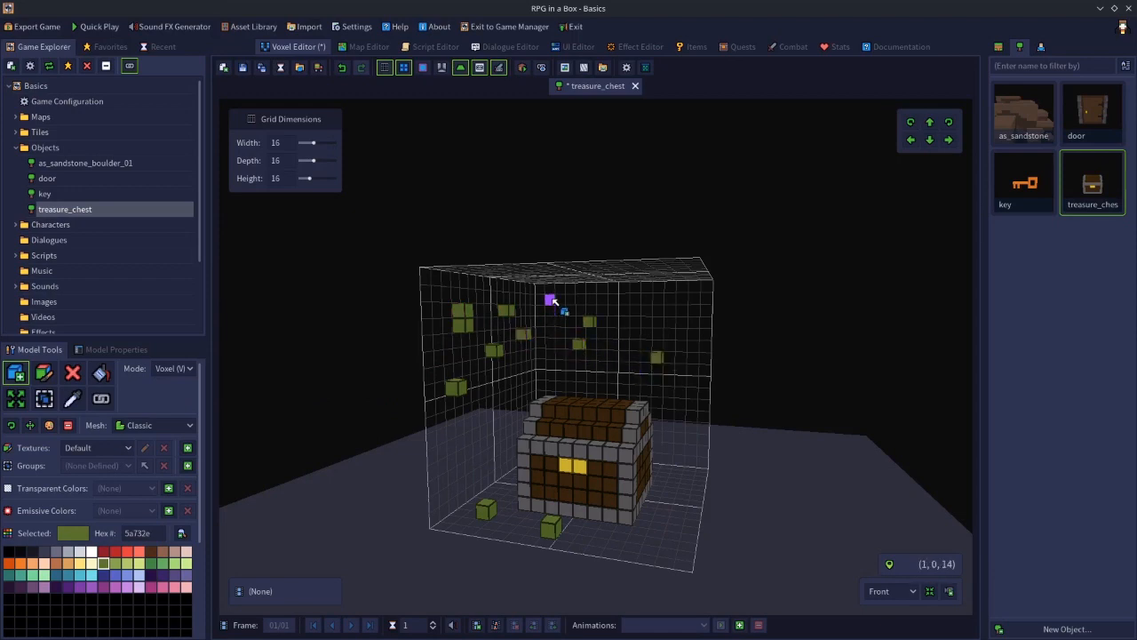
{"action": "mouse_move", "coordinate": [551, 302]}
{"action": "left_mouse_down"}
{"action": "mouse_move", "coordinate": [635, 300]}
{"action": "mouse_move", "coordinate": [611, 367]}
{"action": "mouse_move", "coordinate": [670, 381]}
{"action": "mouse_move", "coordinate": [685, 322]}
{"action": "mouse_move", "coordinate": [673, 319]}
{"action": "mouse_move", "coordinate": [667, 334]}
{"action": "left_mouse_up"}
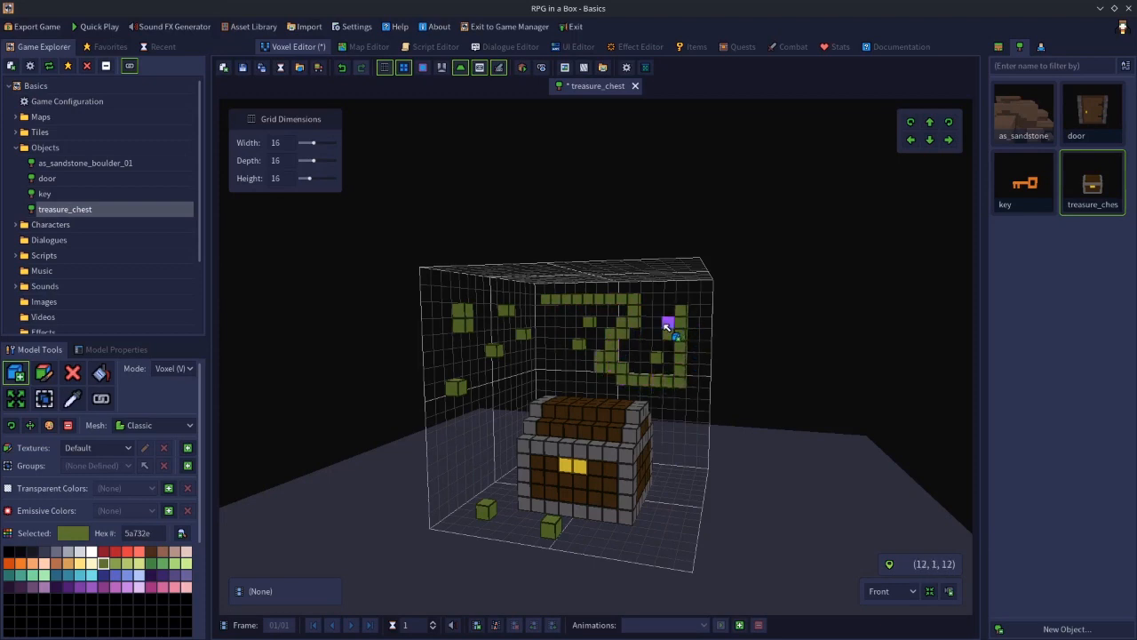
{"action": "key", "text": "ctrl+z"}
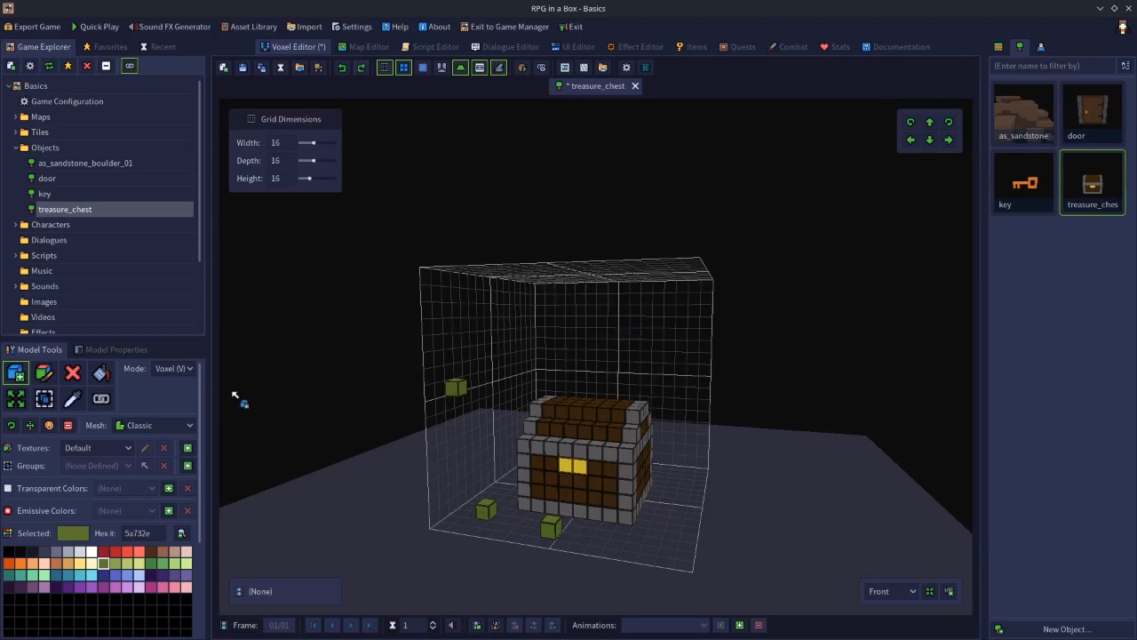
- Try Box mode by filling one rectangular area of green voxels on the side wall and another on the floor, and undo them
{"action": "key", "text": "v"}
{"action": "left_click", "coordinate": [187, 372]}
{"action": "left_click", "coordinate": [184, 386]}
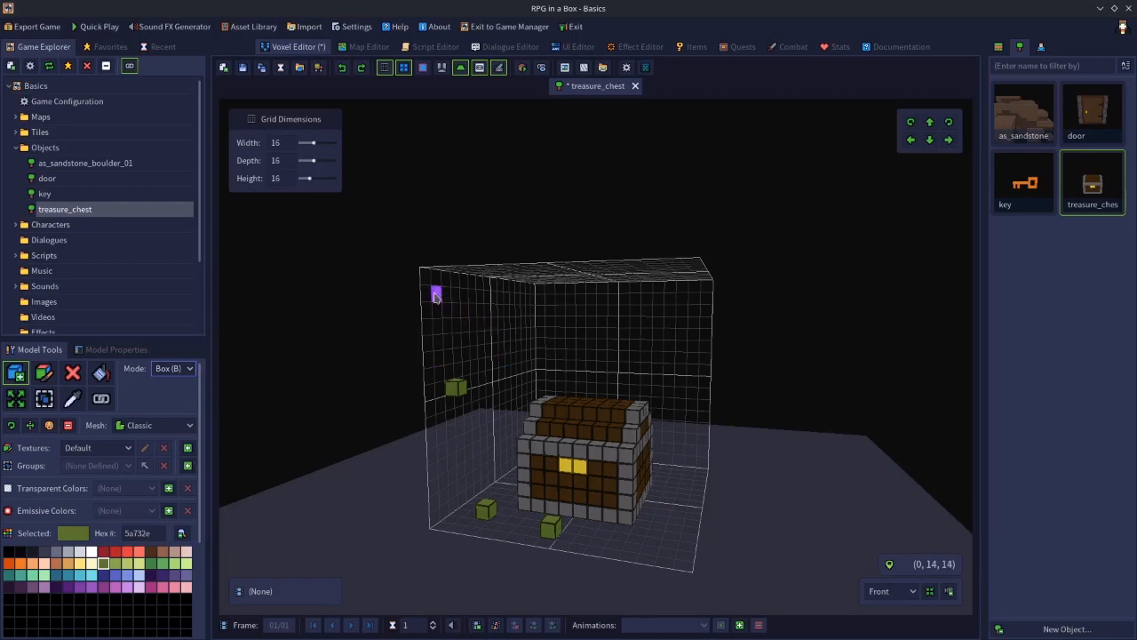
{"action": "left_click_drag", "start_coordinate": [435, 293], "coordinate": [537, 402]}
{"action": "left_click_drag", "start_coordinate": [493, 481], "coordinate": [698, 582]}
{"action": "key", "text": "ctrl+z"}
{"action": "key", "text": "ctrl+z"}
- Try Face mode by adding a layer of green voxels over the chest's brown front panel, and undo it
{"action": "left_click", "coordinate": [175, 368]}
{"action": "left_click", "coordinate": [169, 412]}
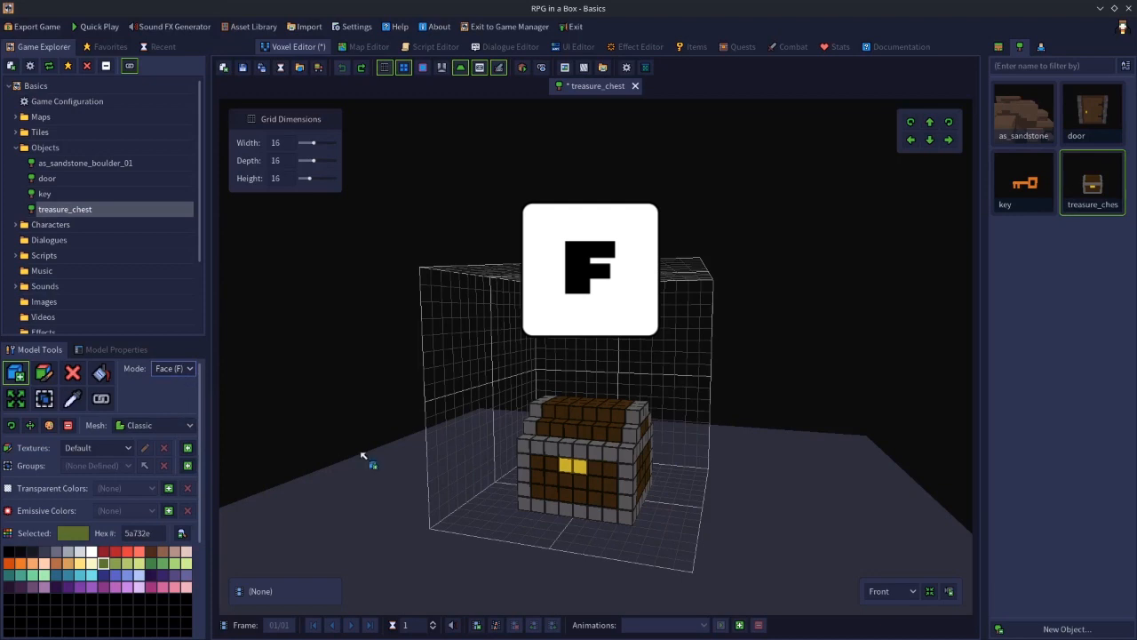
{"action": "left_click", "coordinate": [551, 489]}
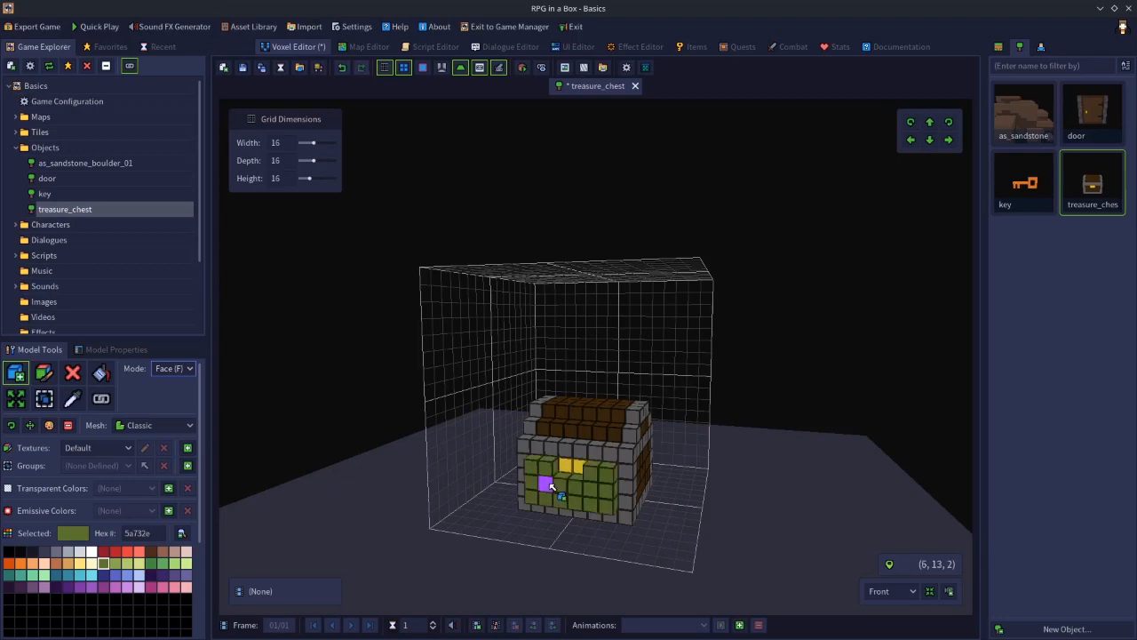
{"action": "key", "text": "ctrl+z"}
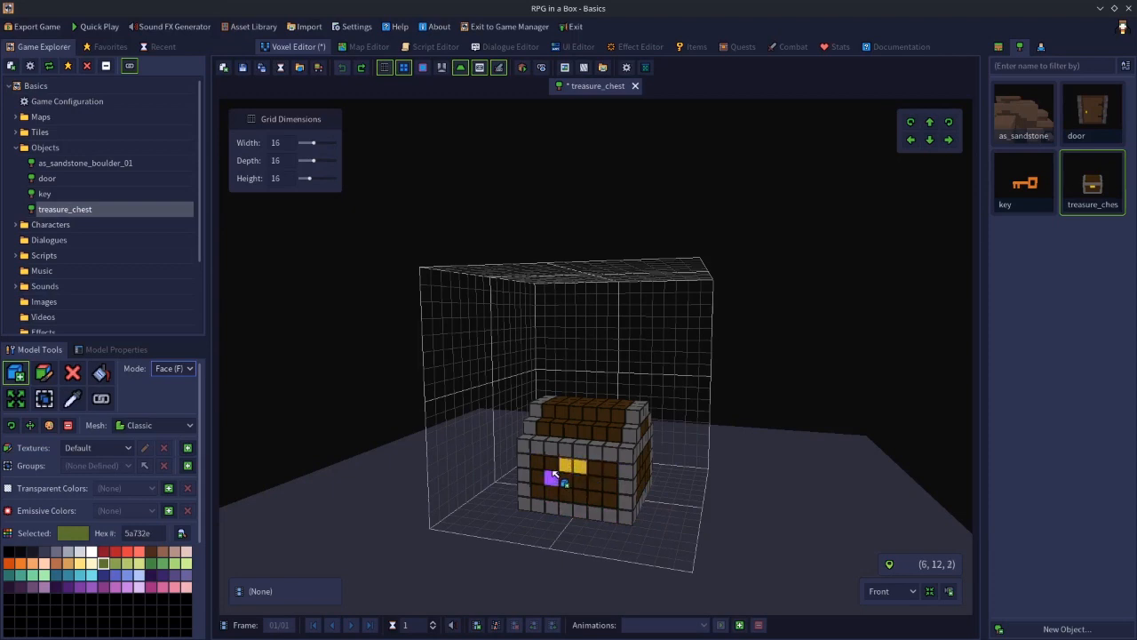
{"action": "left_click", "coordinate": [547, 485]}
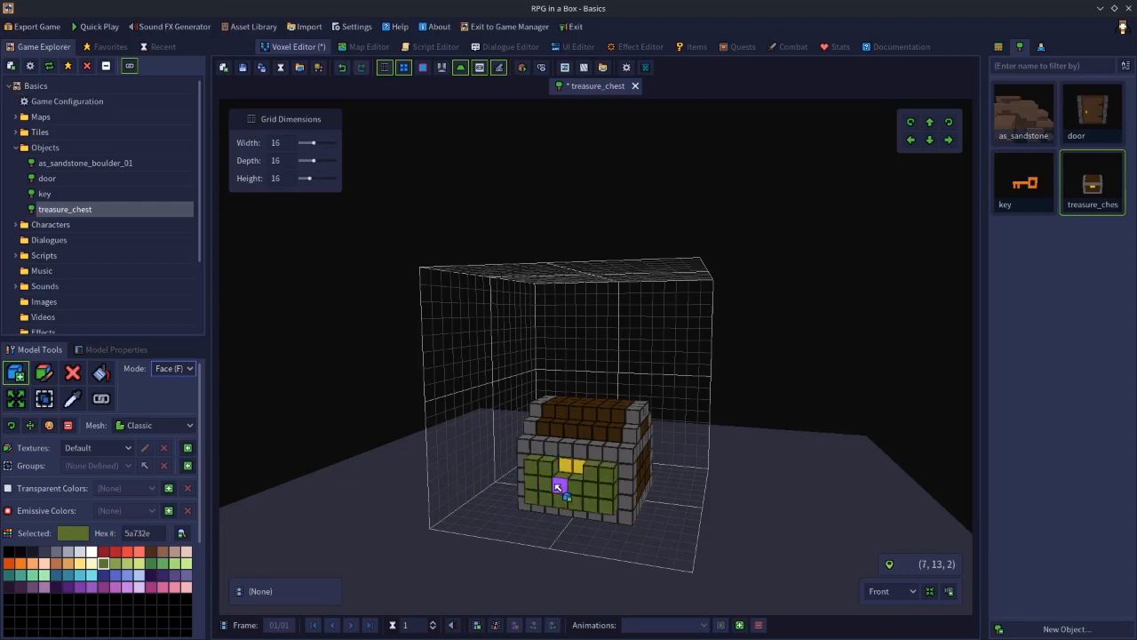
{"action": "key", "text": "ctrl+z"}
- Try adding green voxels over the face of the chest's yellow lock, and undo them
{"action": "left_click", "coordinate": [573, 469]}
{"action": "left_click", "coordinate": [565, 468]}
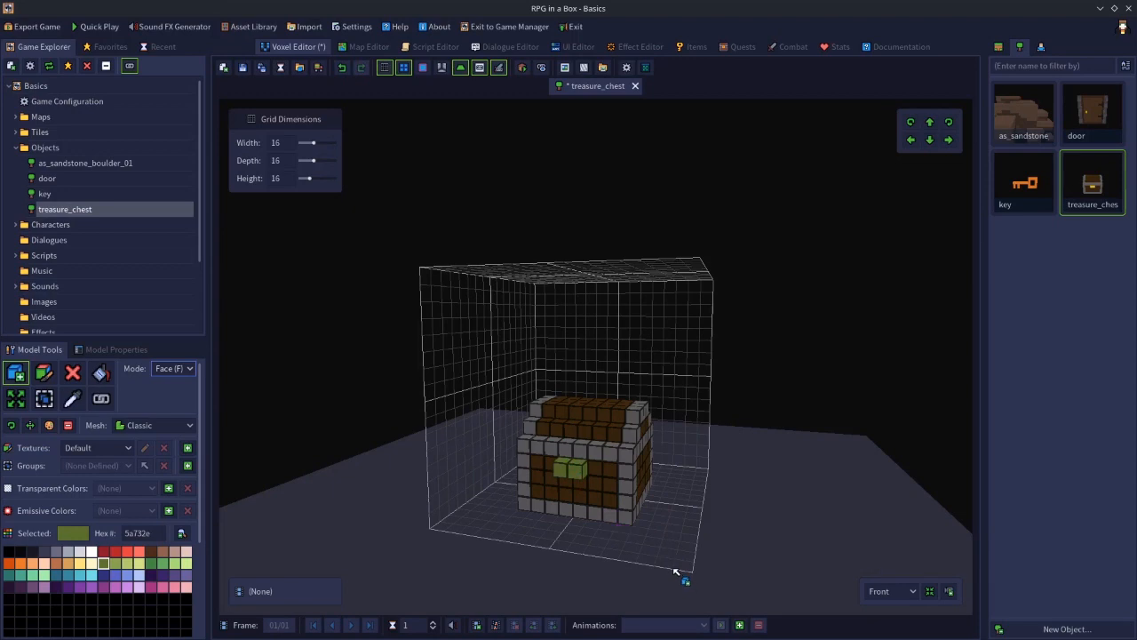
{"action": "key", "text": "ctrl+z"}
{"action": "key", "text": "ctrl+z"}
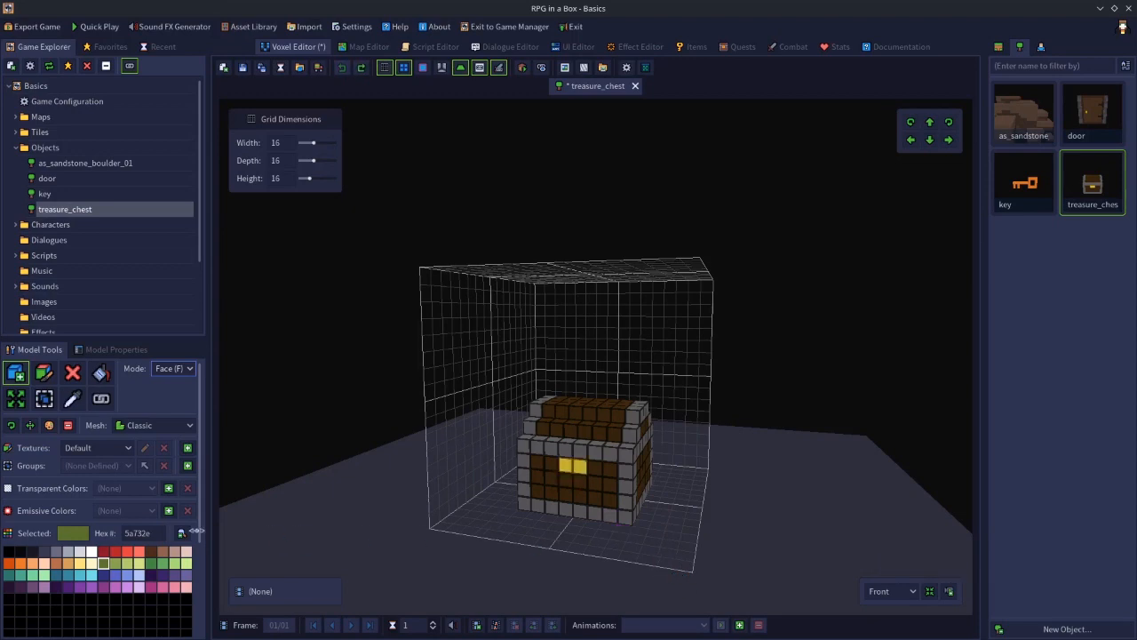
- Try adding a layer of green voxels over the grey frame on the chest's front, and undo it
{"action": "left_click", "coordinate": [19, 378]}
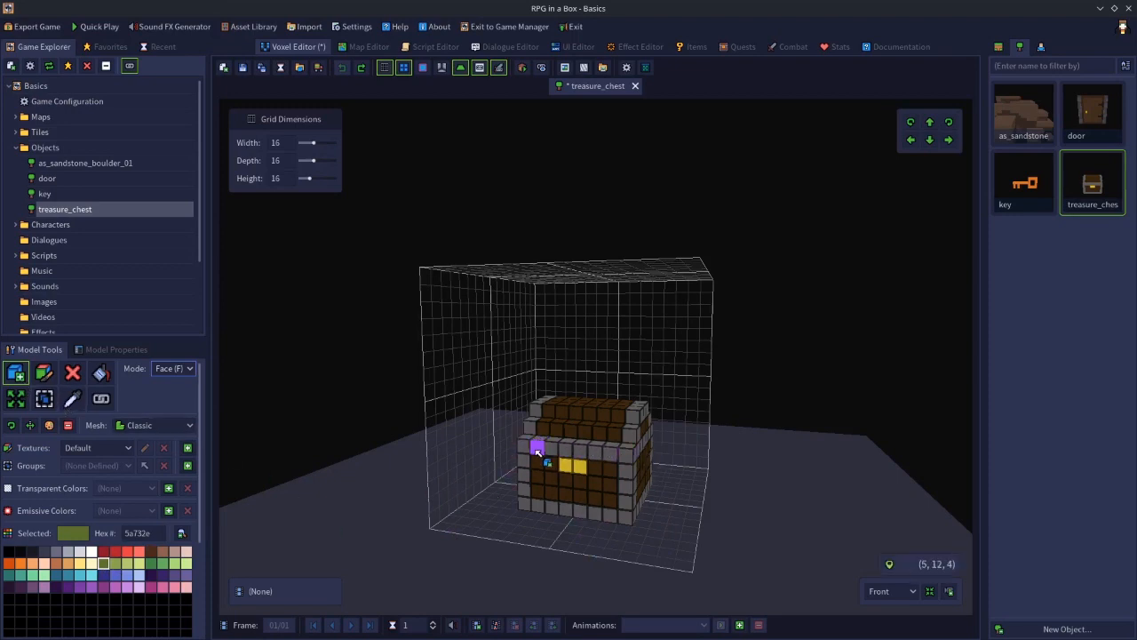
{"action": "left_click", "coordinate": [535, 451]}
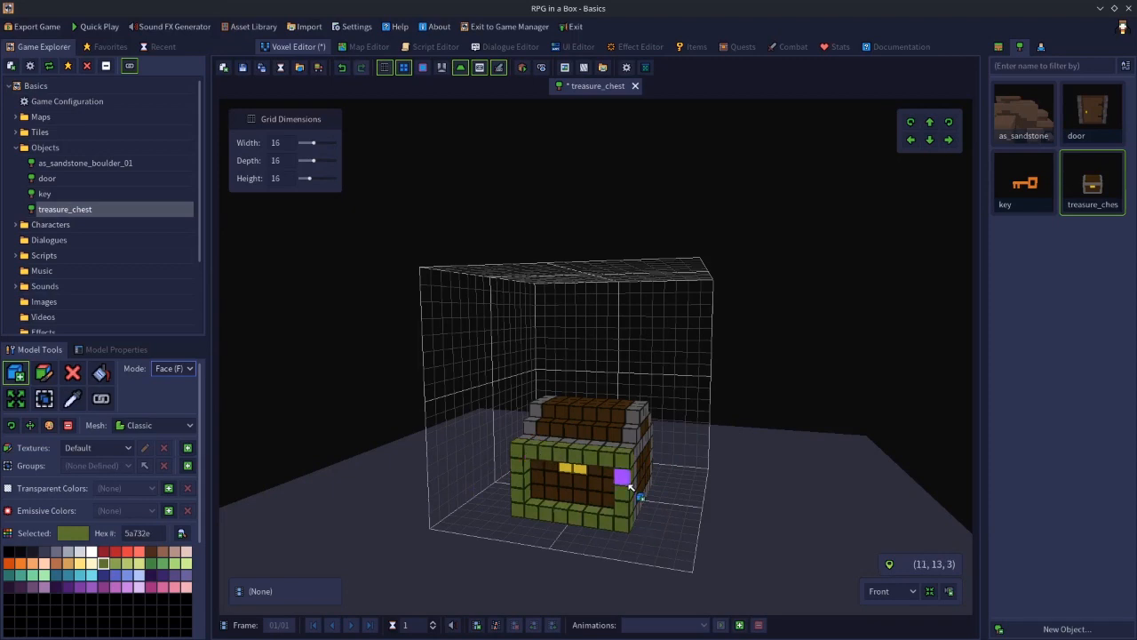
{"action": "key", "text": "ctrl+z"}
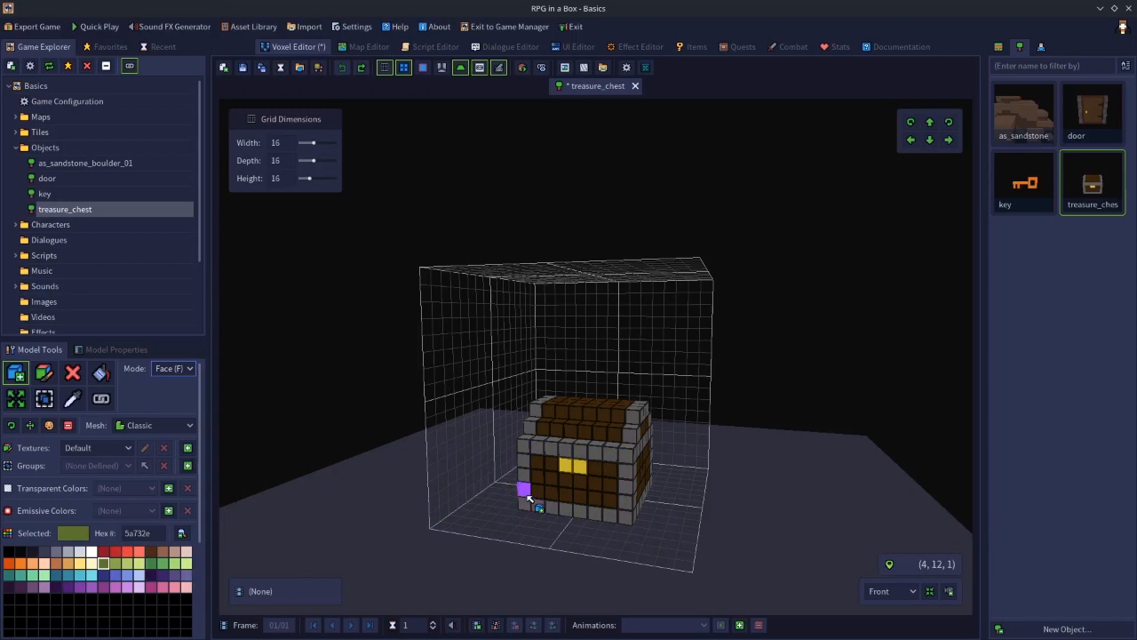
- Try adding a layer of green voxels over the brown panel on the chest's side, and undo it
{"action": "right_click_drag", "start_coordinate": [660, 516], "coordinate": [573, 501]}
{"action": "left_click", "coordinate": [585, 483]}
{"action": "key", "text": "ctrl+z"}
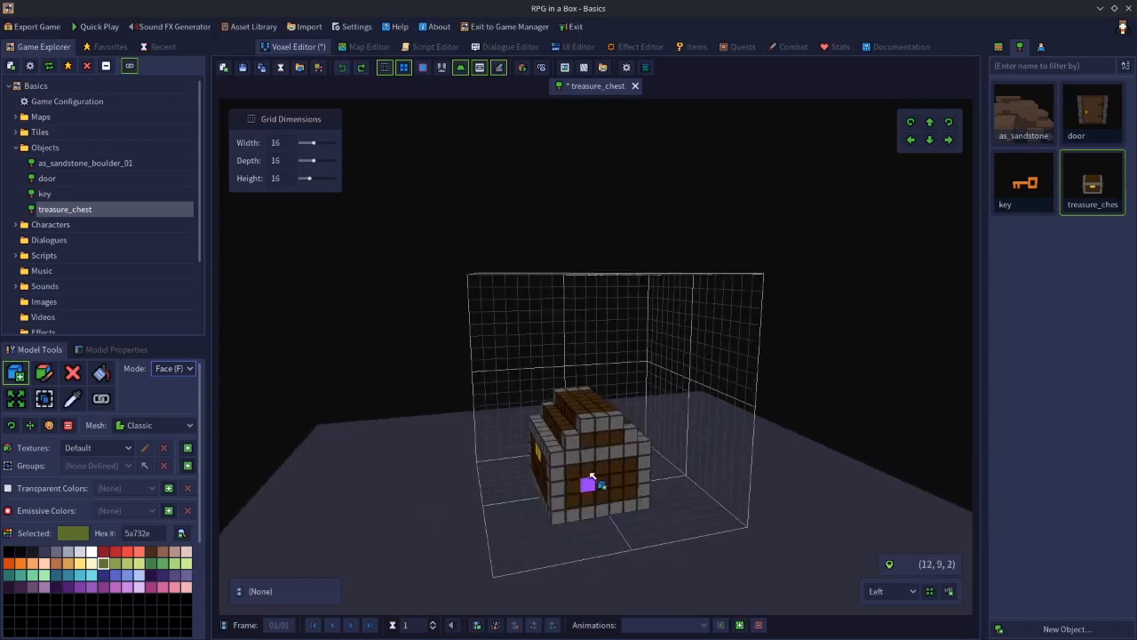
- Try adding green voxel layers over the lid's brown front rows and its brown top face, undoing each one
{"action": "mouse_move", "coordinate": [577, 513]}
{"action": "right_mouse_down"}
{"action": "mouse_move", "coordinate": [706, 525]}
{"action": "mouse_move", "coordinate": [610, 436]}
{"action": "right_mouse_up"}
{"action": "left_click", "coordinate": [612, 439]}
{"action": "key", "text": "ctrl+z"}
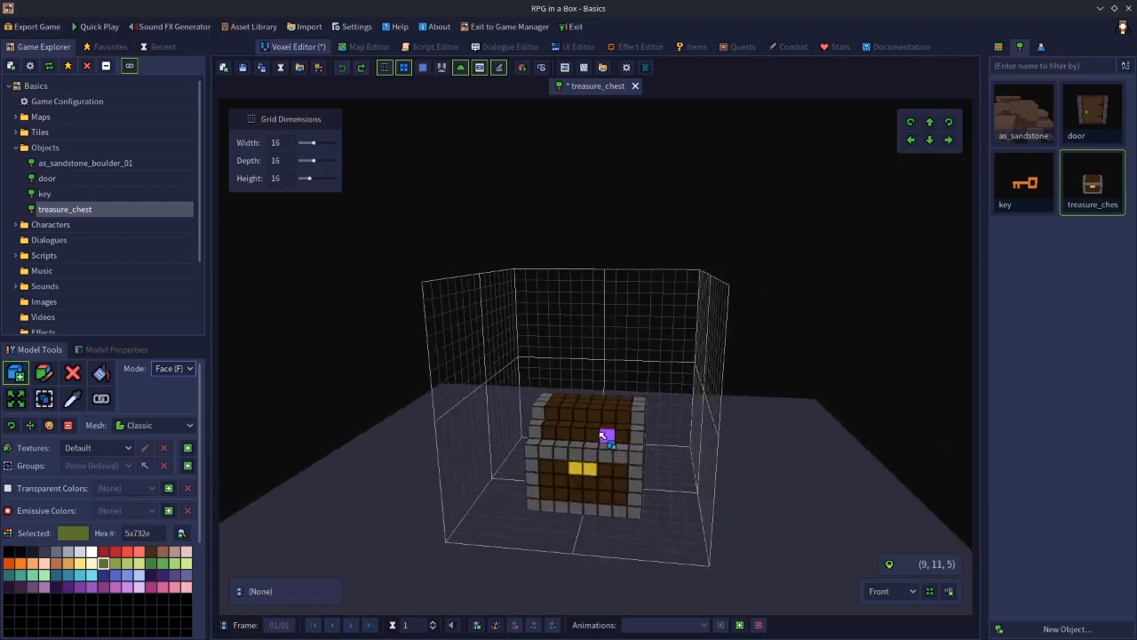
{"action": "left_click", "coordinate": [593, 428]}
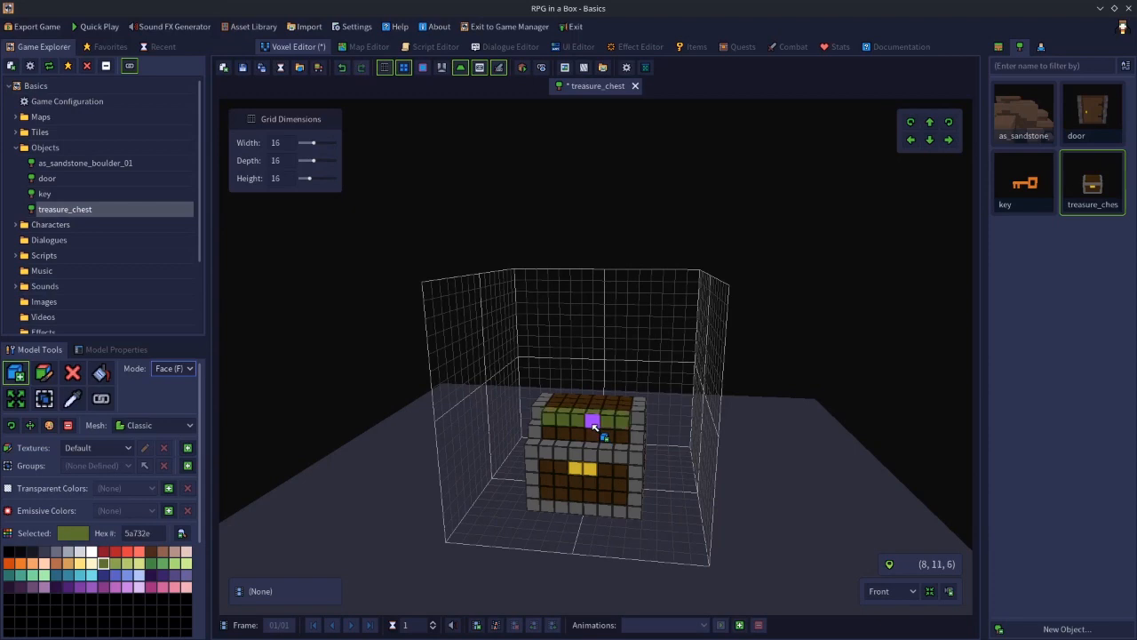
{"action": "key", "text": "ctrl+z"}
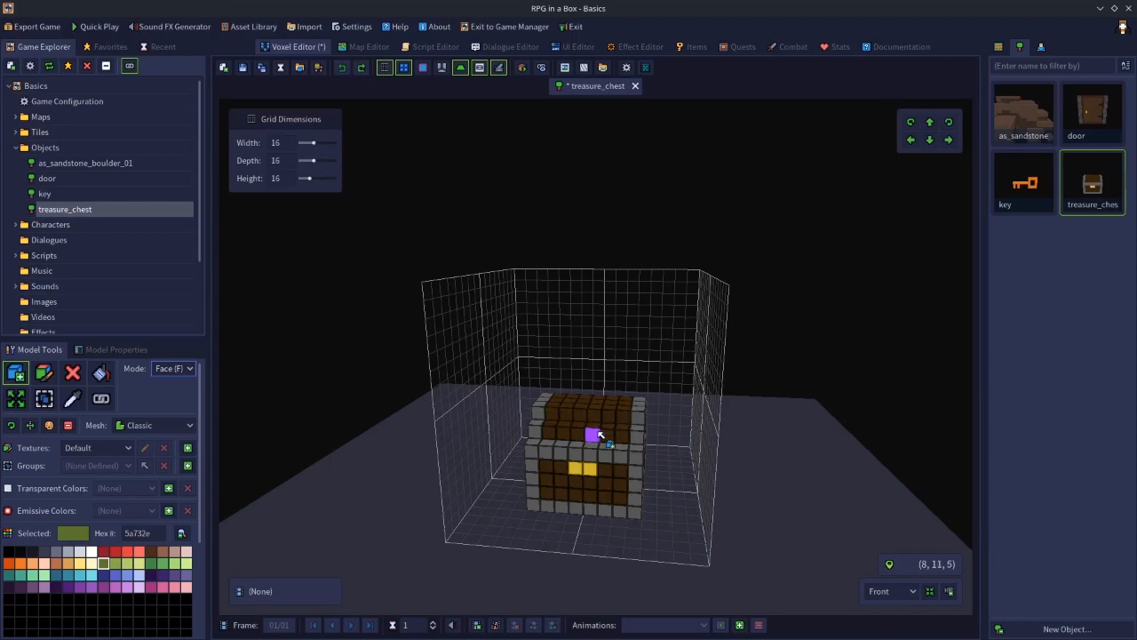
{"action": "left_click", "coordinate": [595, 402]}
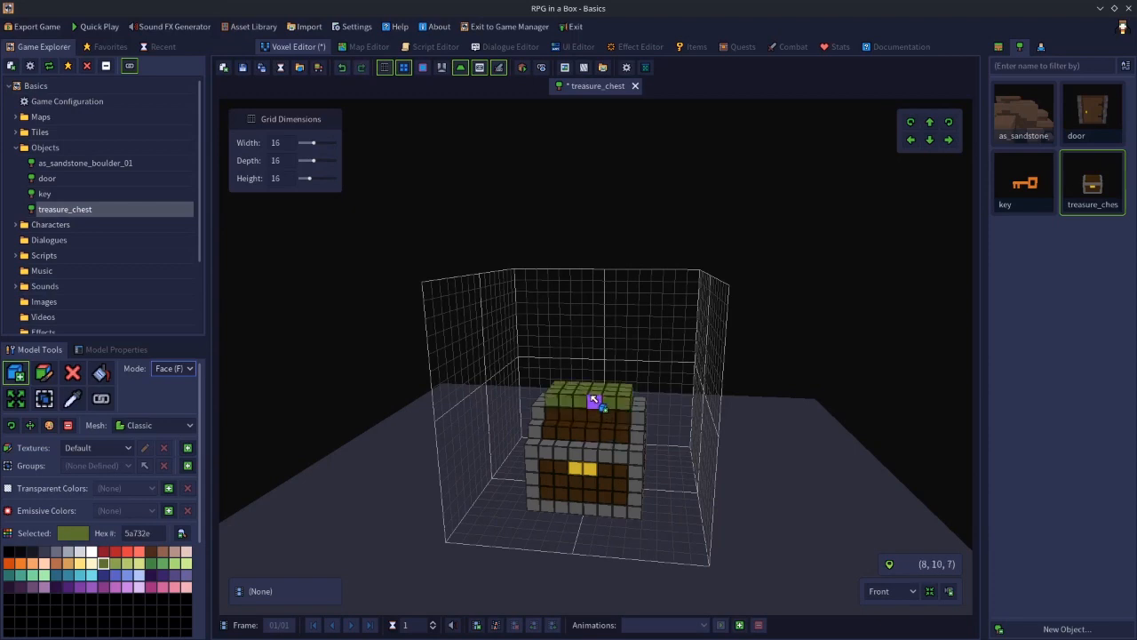
{"action": "key", "text": "ctrl+z"}
- Return to Voxel mode, try adding separate green voxels on the side wall, and undo them
{"action": "middle_click_drag", "start_coordinate": [627, 477], "coordinate": [627, 437]}
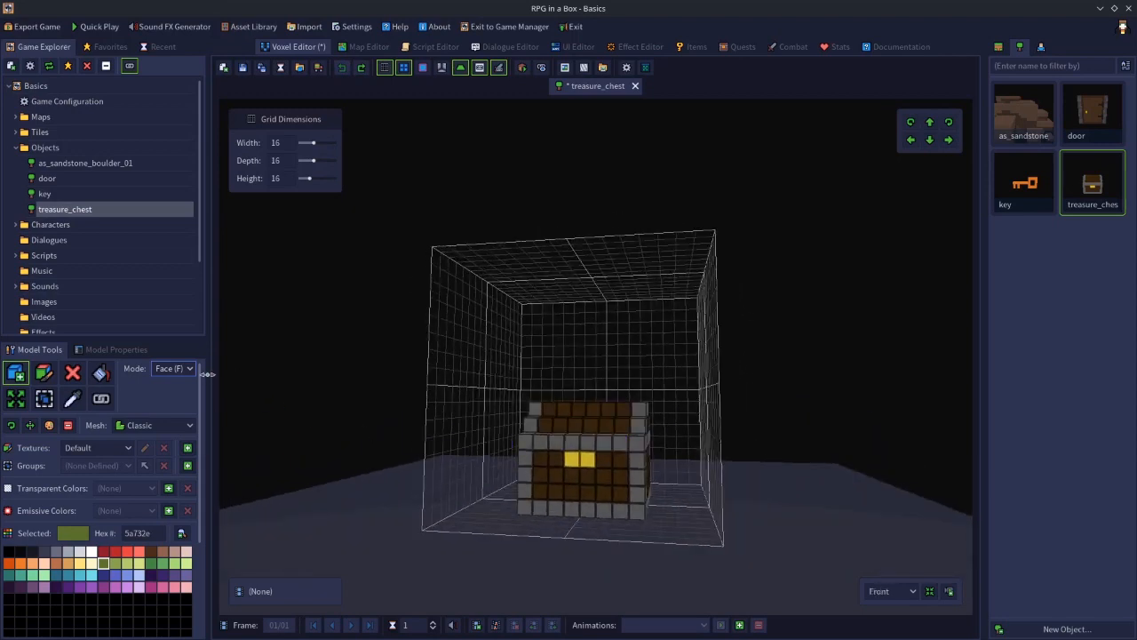
{"action": "key", "text": "v"}
{"action": "left_click", "coordinate": [461, 310]}
{"action": "left_click", "coordinate": [464, 396]}
{"action": "left_click", "coordinate": [463, 444]}
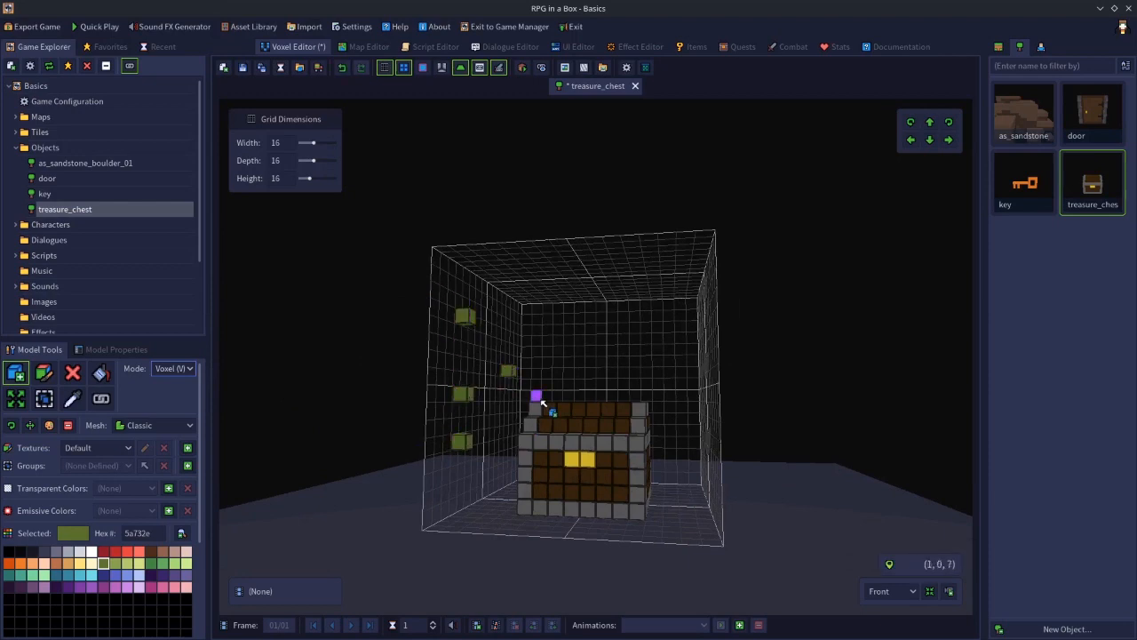
{"action": "key", "text": "ctrl+z"}
{"action": "key", "text": "ctrl+z"}
{"action": "key", "text": "ctrl+z"}
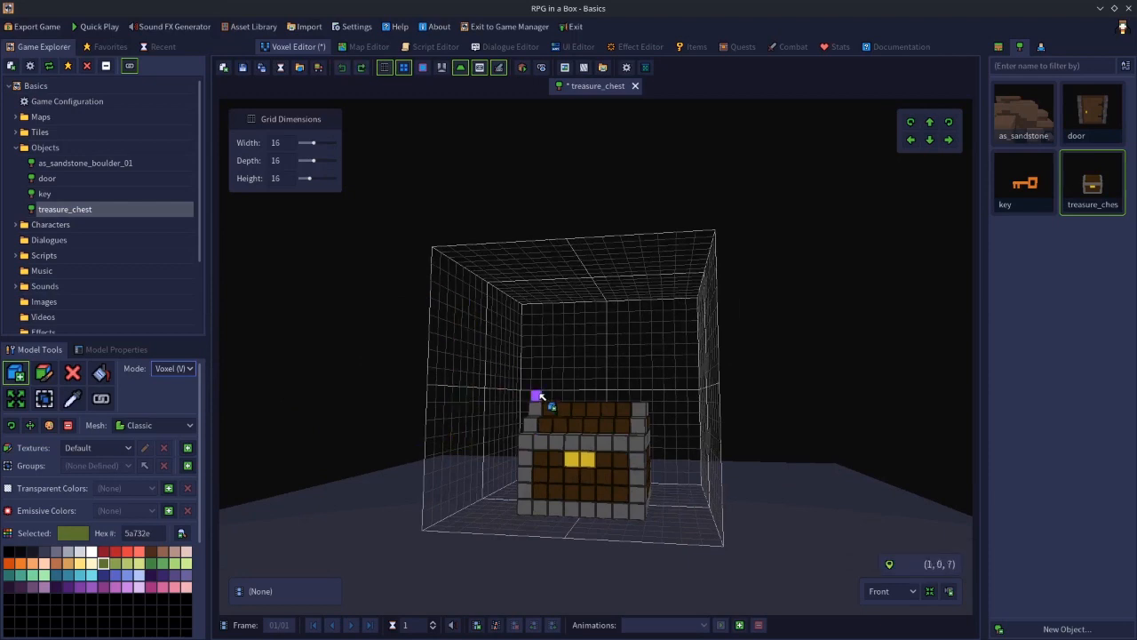
- Try a box of green voxels on the side wall and a Face-mode layer over the brown front panel, undoing each
{"action": "key", "text": "b"}
{"action": "left_click_drag", "start_coordinate": [463, 304], "coordinate": [505, 416]}
{"action": "key", "text": "ctrl+z"}
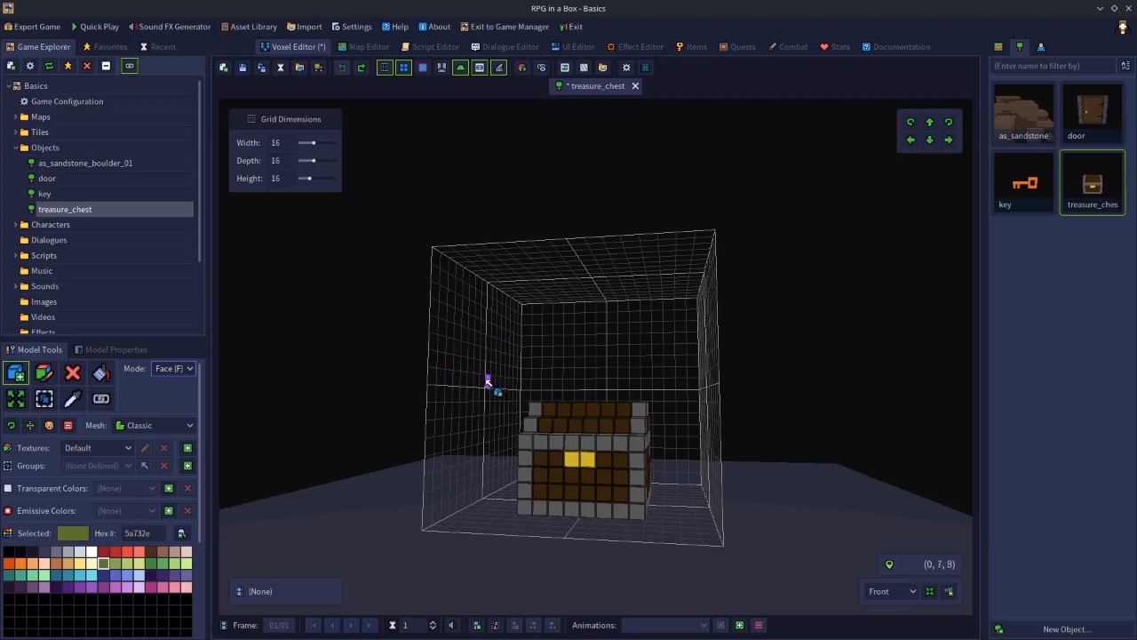
{"action": "left_click", "coordinate": [552, 461]}
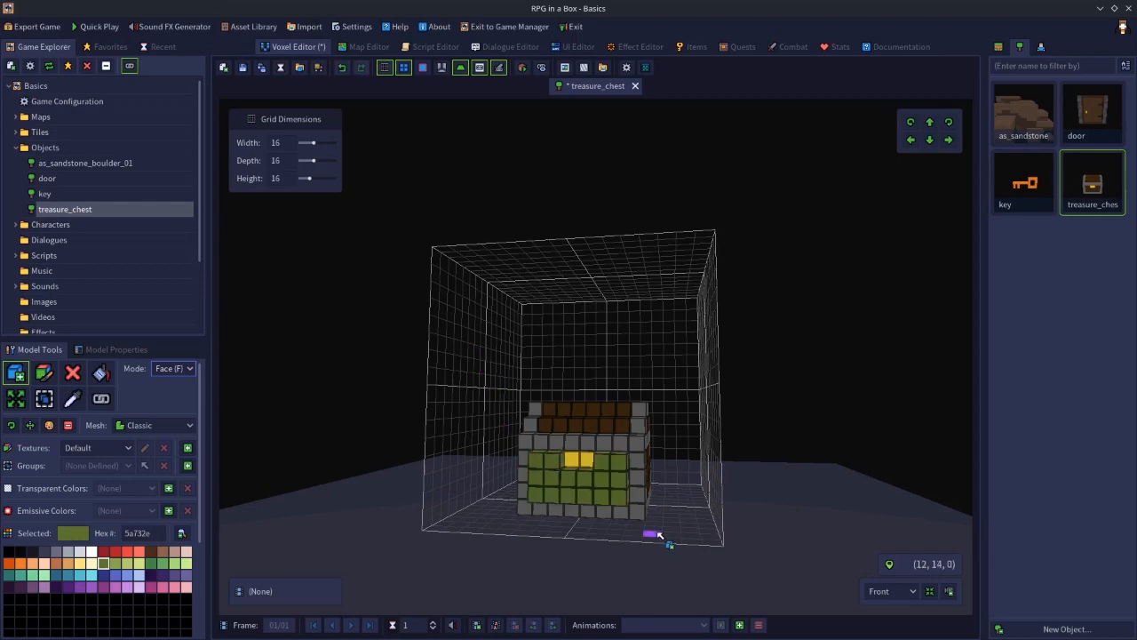
{"action": "key", "text": "ctrl+z"}
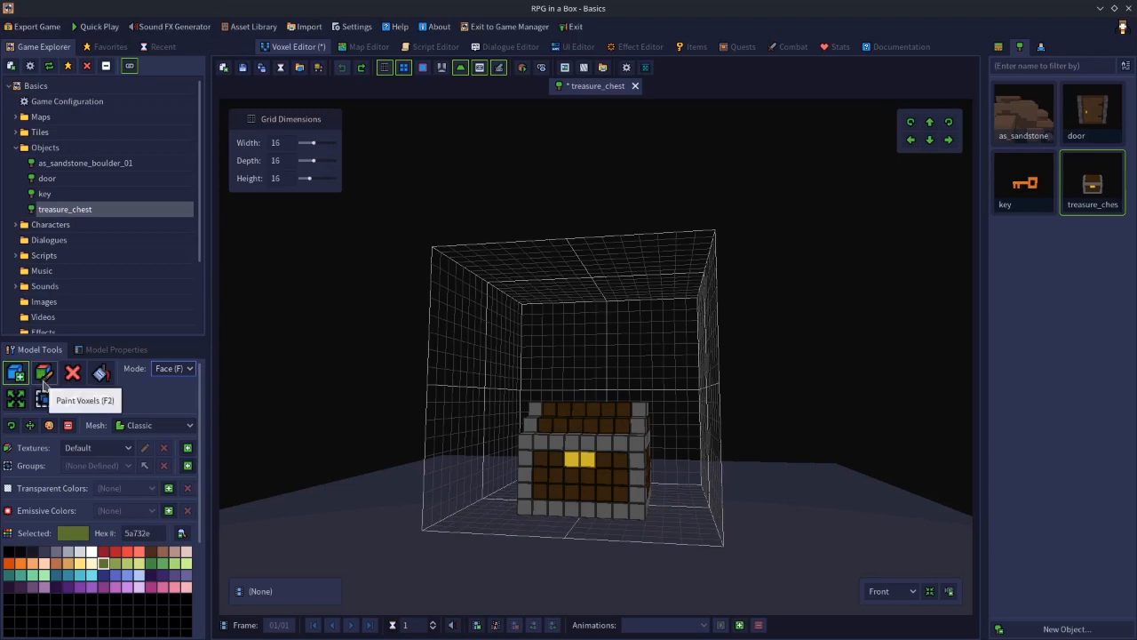
- Try painting the chest's brown front panel light blue (56c4cc) with Paint Voxels in Face mode, and undo it
{"action": "key", "text": "F2"}
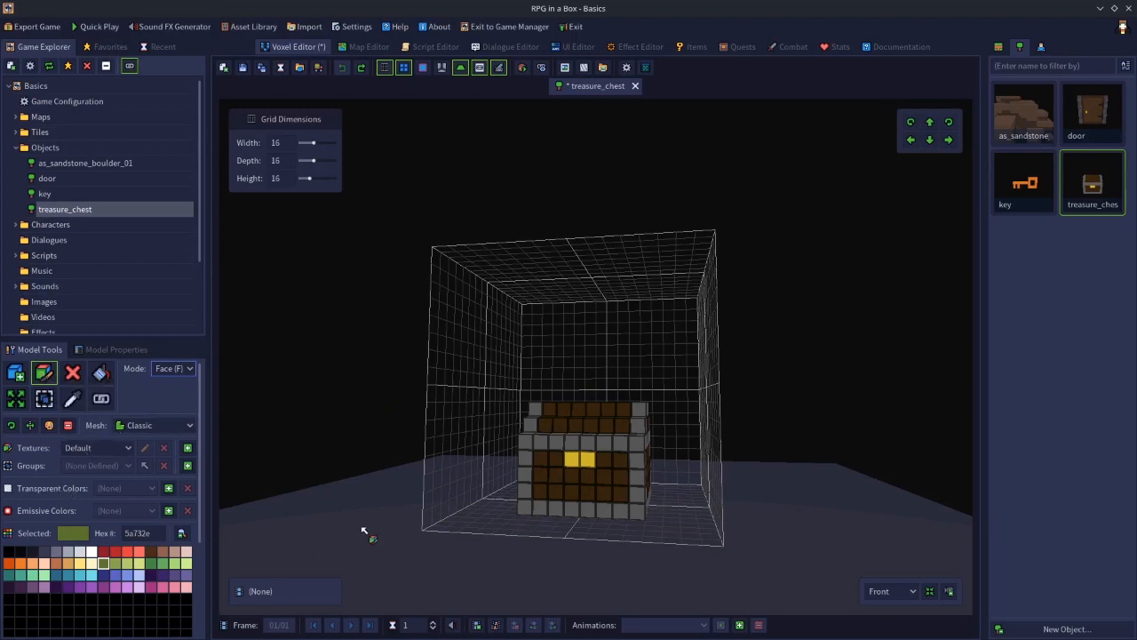
{"action": "right_click_drag", "start_coordinate": [366, 529], "coordinate": [506, 479]}
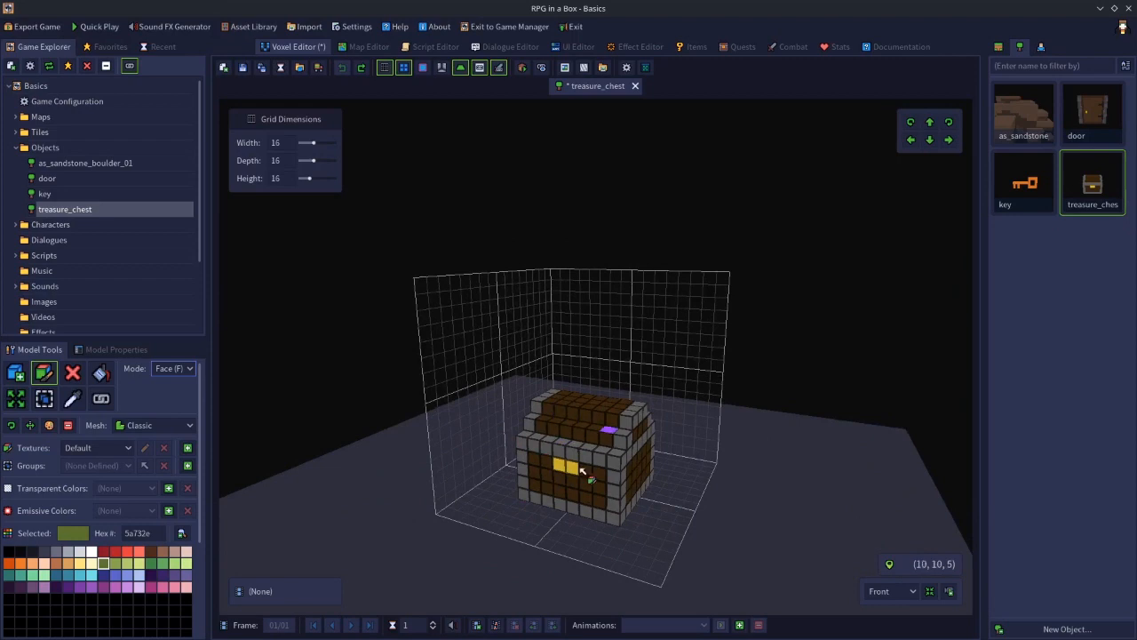
{"action": "right_click_drag", "start_coordinate": [581, 515], "coordinate": [604, 514]}
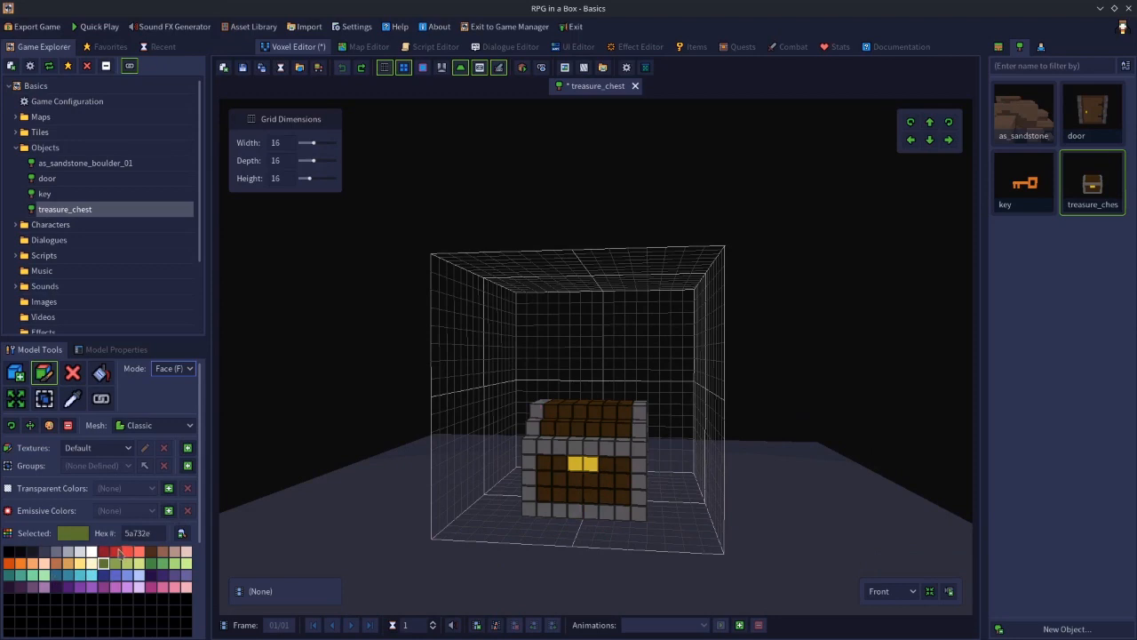
{"action": "left_click", "coordinate": [80, 575]}
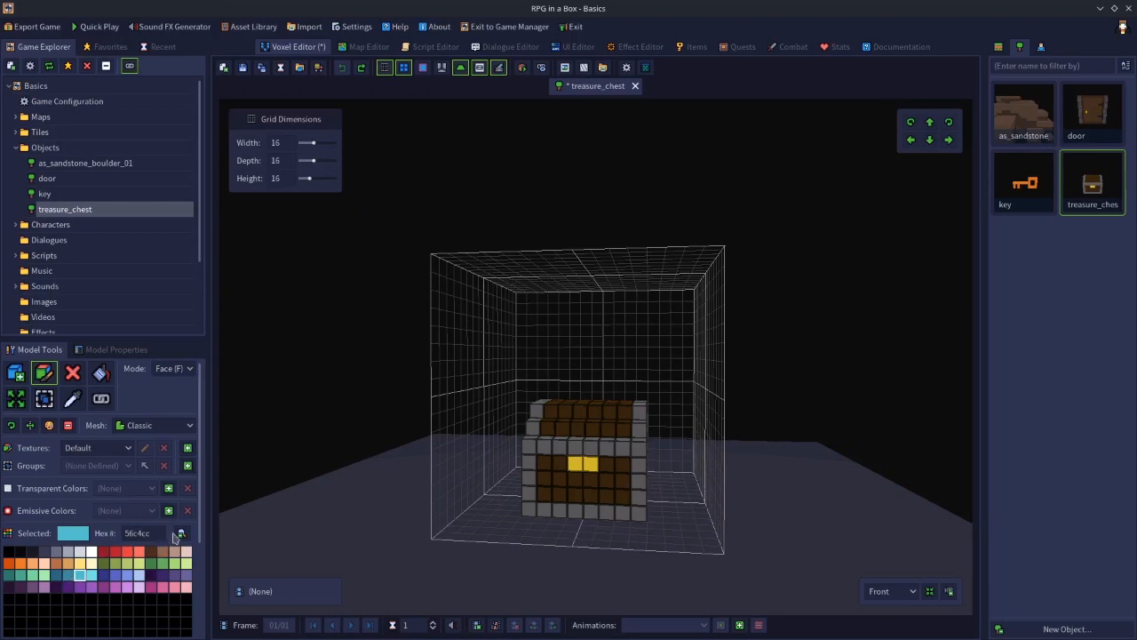
{"action": "right_click_drag", "start_coordinate": [506, 522], "coordinate": [523, 529]}
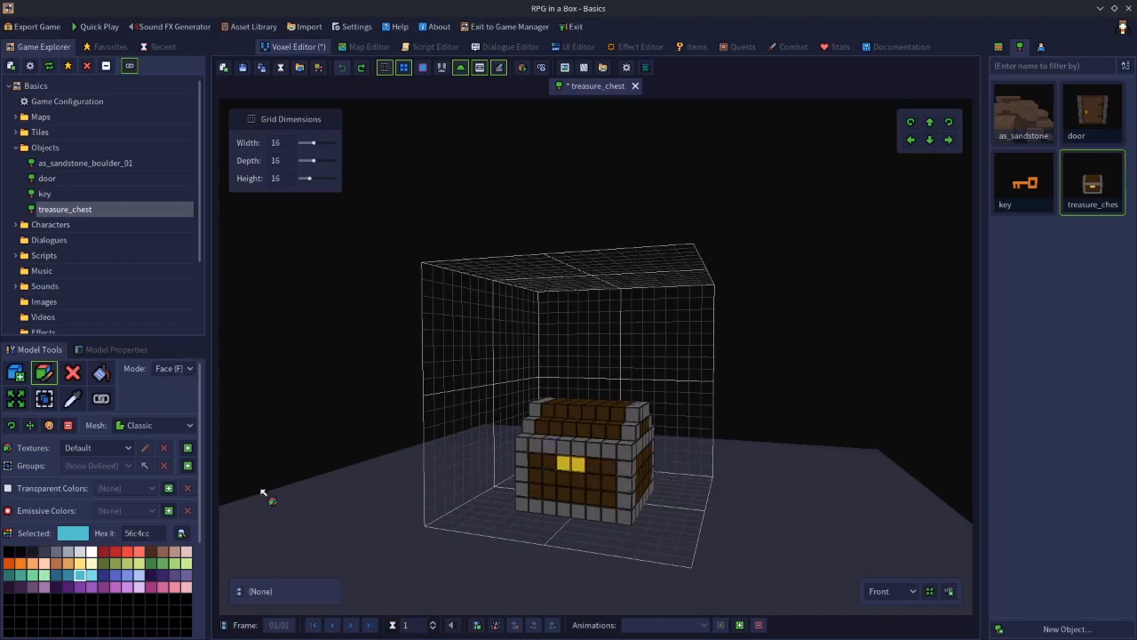
{"action": "left_click", "coordinate": [533, 473]}
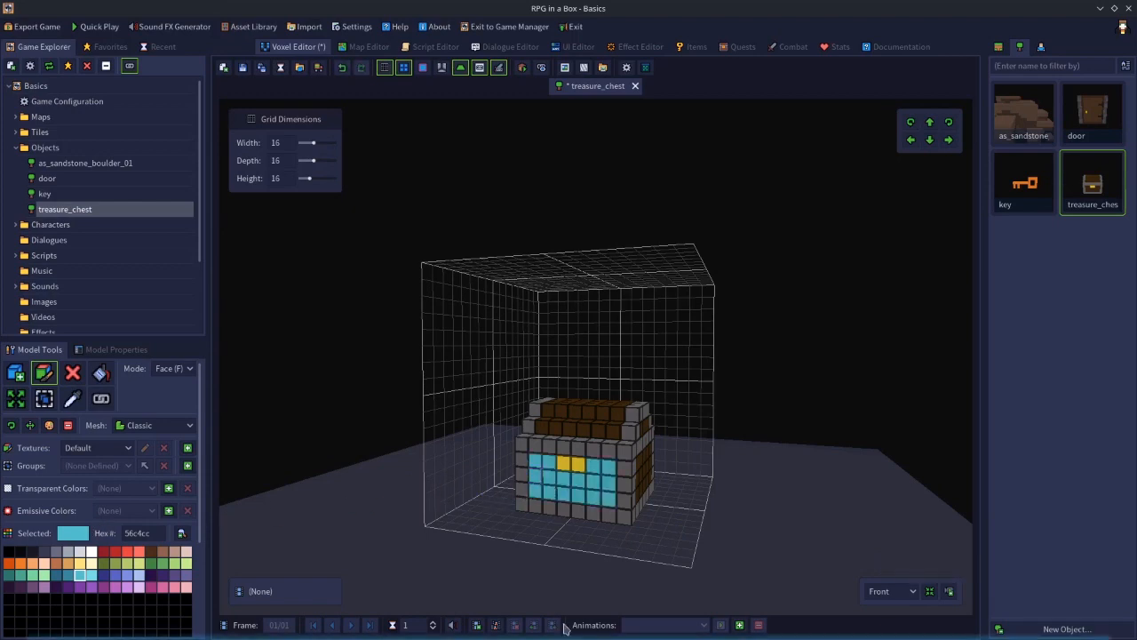
{"action": "key", "text": "ctrl+z"}
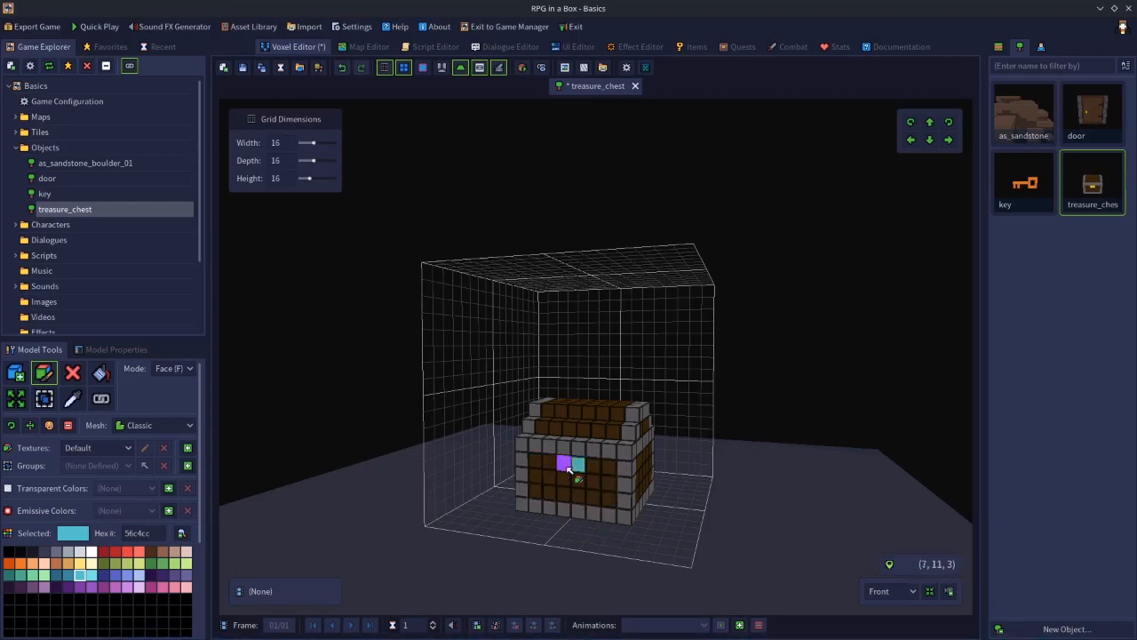
- Try painting the gray frame around the chest's front light blue in Face mode twice, undoing each attempt
{"action": "left_click", "coordinate": [591, 457]}
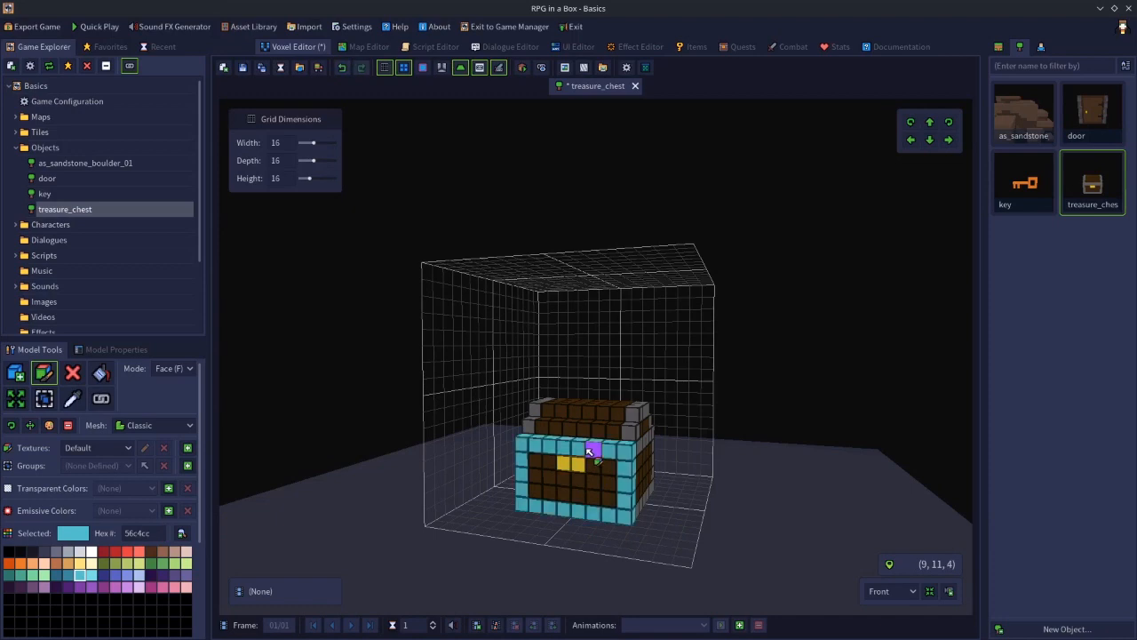
{"action": "key", "text": "ctrl+z"}
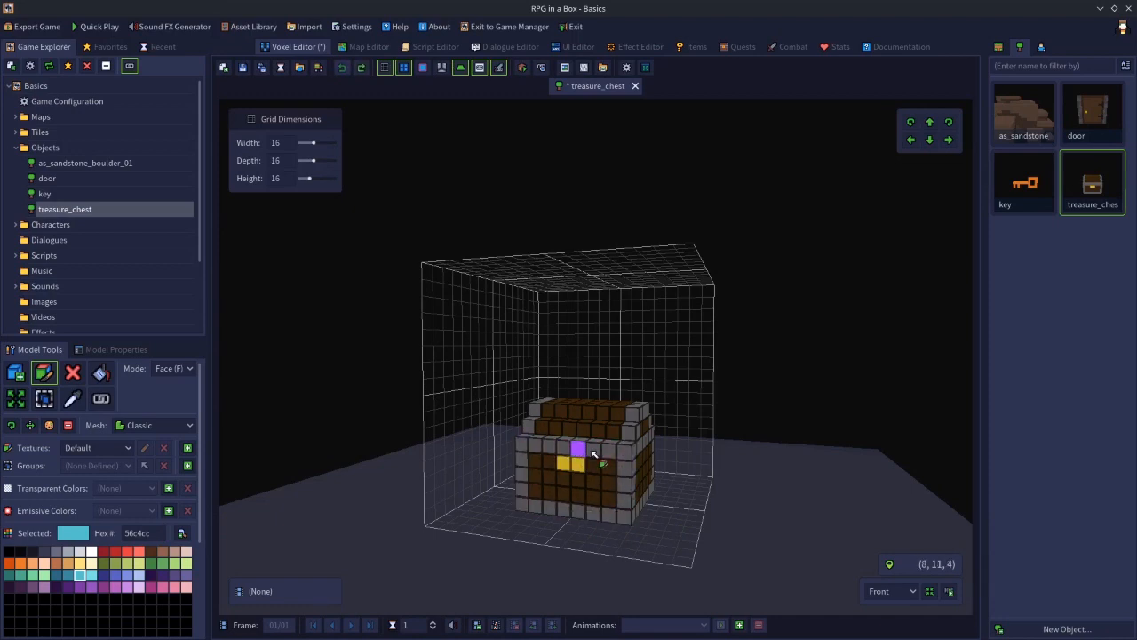
{"action": "left_click", "coordinate": [570, 451]}
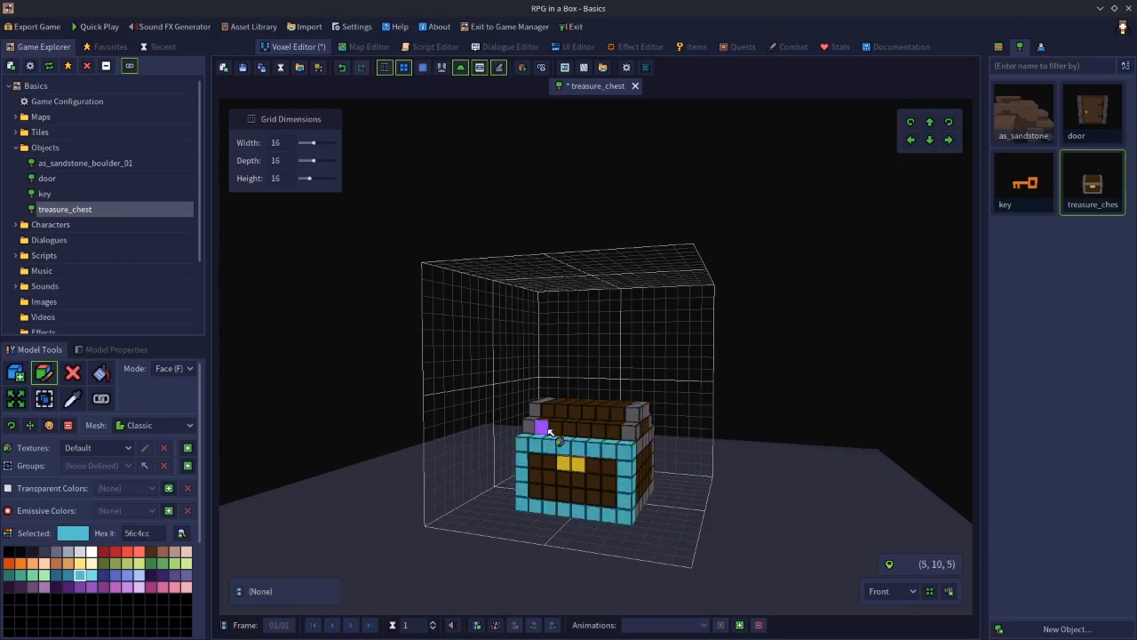
{"action": "key", "text": "ctrl+z"}
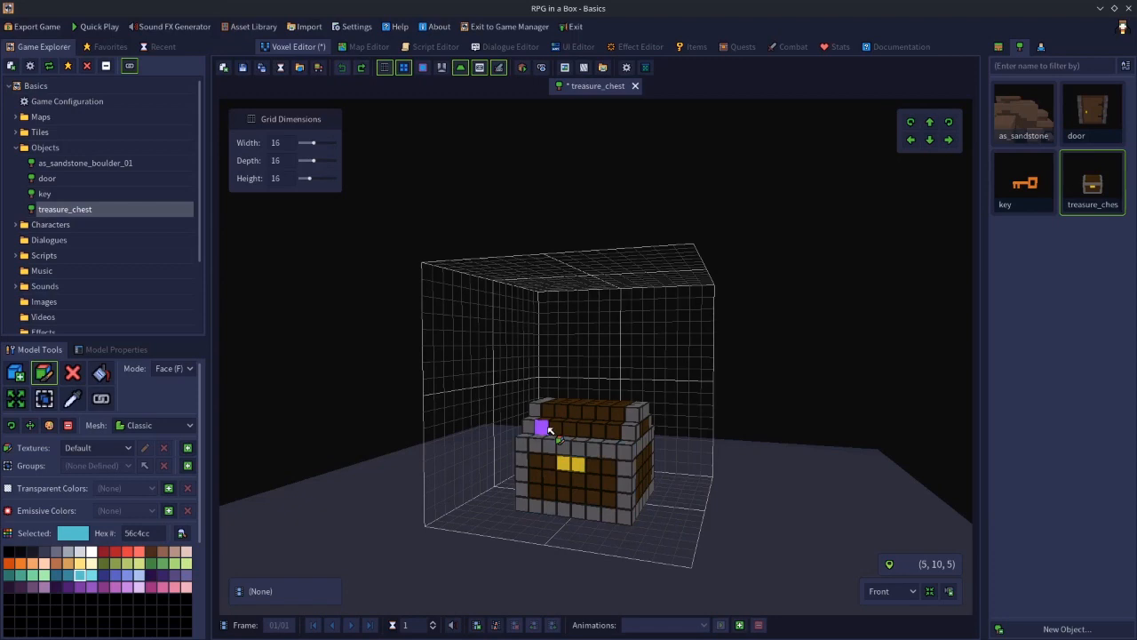
- Switch to Voxel mode and try painting separate voxels of the brown front panel light blue
{"action": "left_click", "coordinate": [174, 368]}
{"action": "left_click", "coordinate": [169, 399]}
{"action": "left_click", "coordinate": [536, 462]}
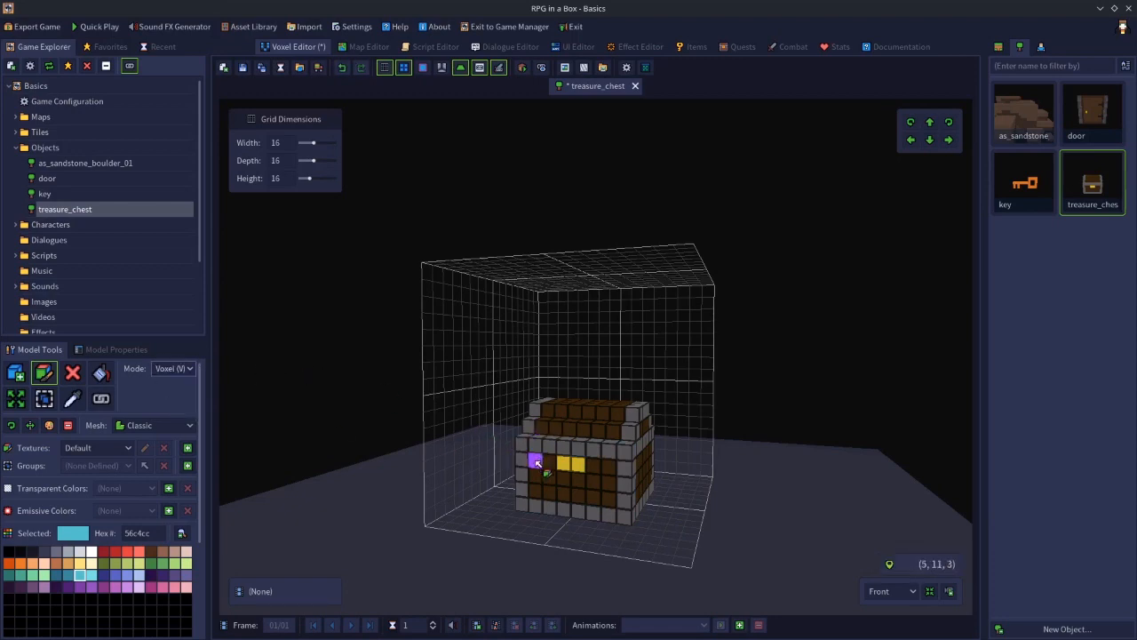
{"action": "left_click", "coordinate": [548, 479]}
{"action": "left_click", "coordinate": [568, 485]}
{"action": "left_click", "coordinate": [609, 485]}
{"action": "left_click", "coordinate": [593, 498]}
{"action": "left_click", "coordinate": [579, 496]}
{"action": "left_click", "coordinate": [536, 490]}
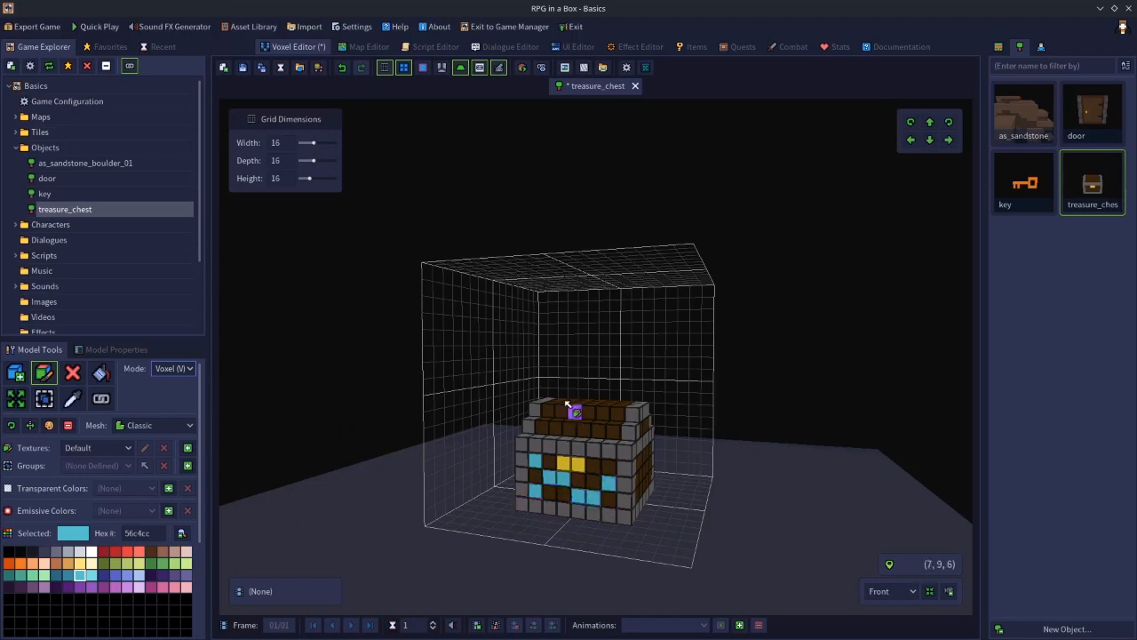
- Try a freehand light blue paint stroke from the lid down across the chest, and undo all the Voxel mode painting
{"action": "left_click_drag", "start_coordinate": [575, 409], "coordinate": [648, 495]}
{"action": "key", "text": "ctrl+z"}
{"action": "key", "text": "ctrl+z"}
{"action": "key", "text": "ctrl+z"}
{"action": "key", "text": "ctrl+z"}
{"action": "key", "text": "ctrl+z"}
{"action": "key", "text": "ctrl+z"}
{"action": "key", "text": "ctrl+z"}
{"action": "key", "text": "ctrl+z"}
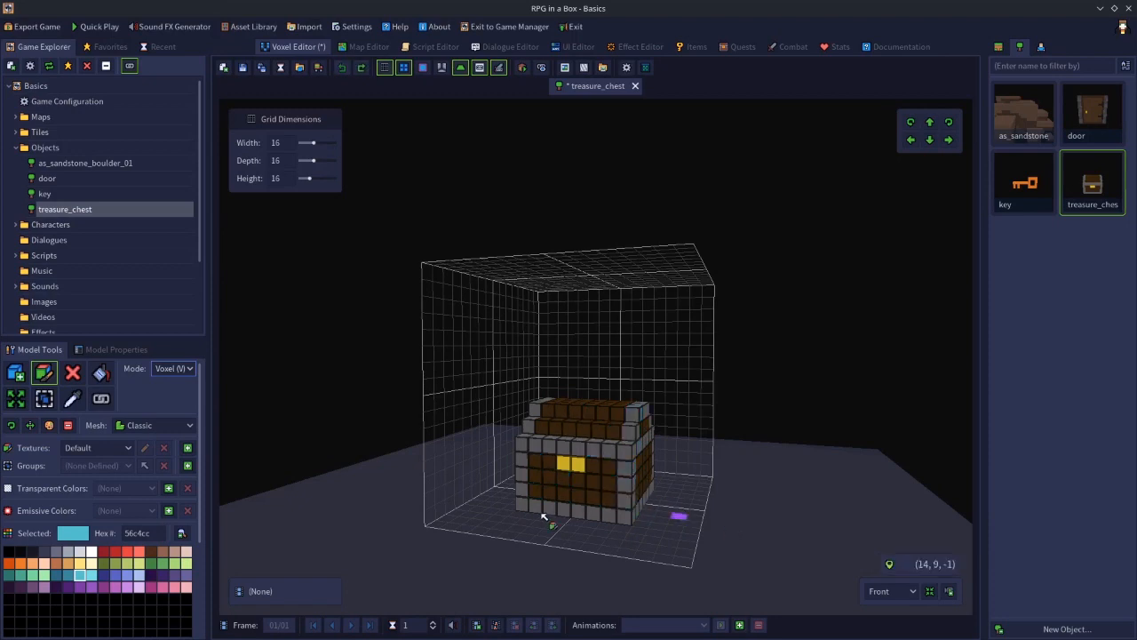
- Try painting a light blue box over the brown front panel and gold clasp in Box mode, and undo it
{"action": "key", "text": "b"}
{"action": "left_click", "coordinate": [181, 369]}
{"action": "left_click", "coordinate": [233, 390]}
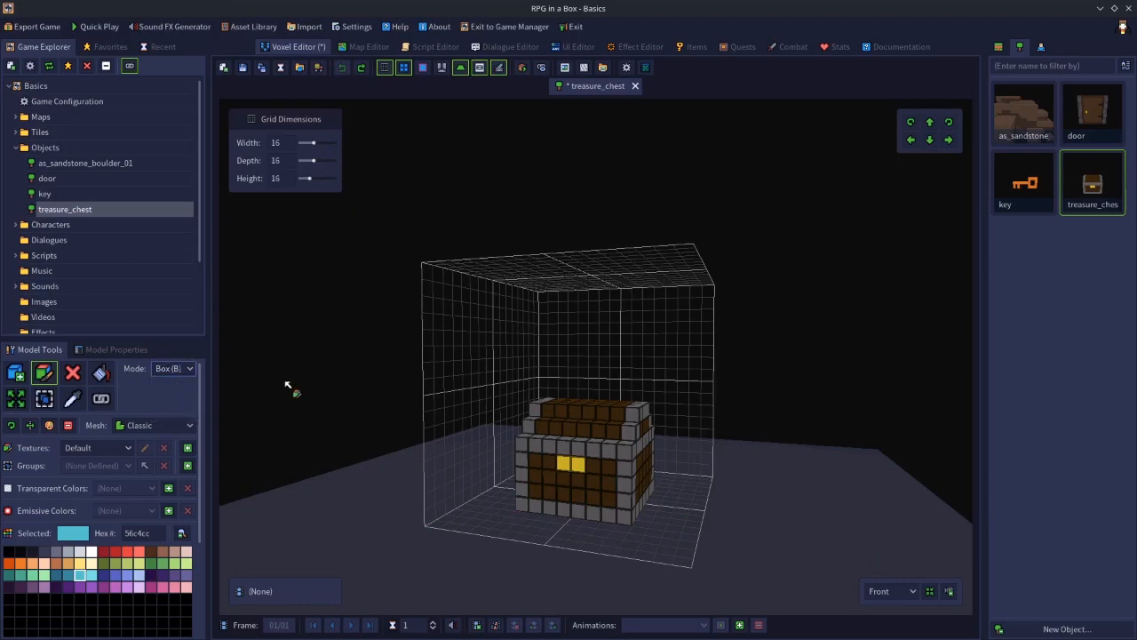
{"action": "mouse_move", "coordinate": [539, 463]}
{"action": "left_mouse_down"}
{"action": "mouse_move", "coordinate": [579, 495]}
{"action": "mouse_move", "coordinate": [613, 500]}
{"action": "left_mouse_up"}
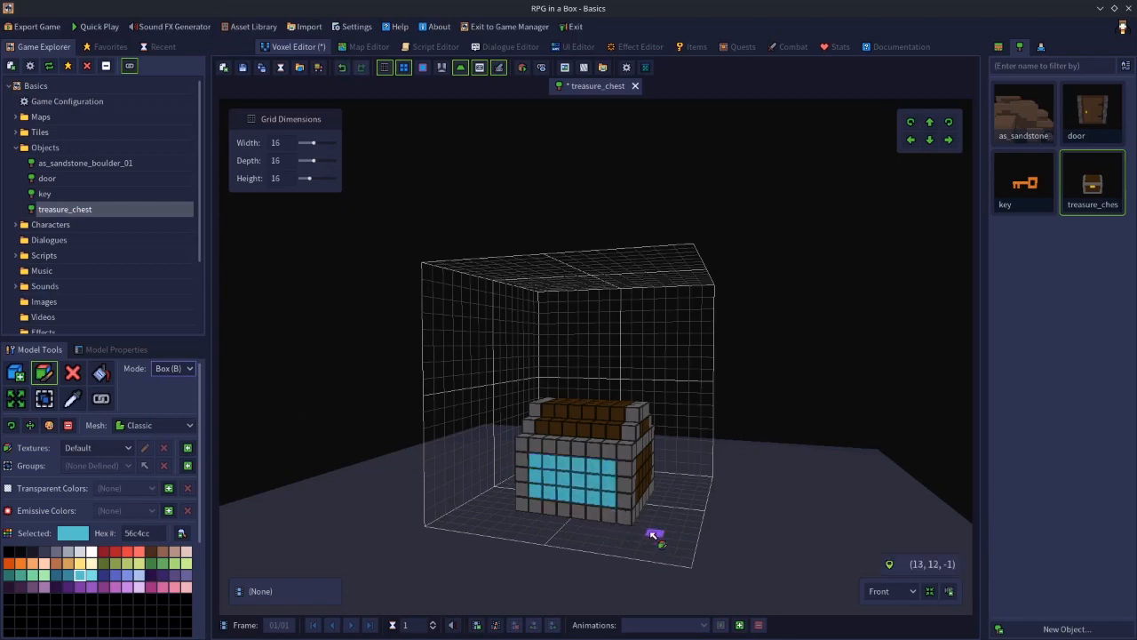
{"action": "key", "text": "ctrl+z"}
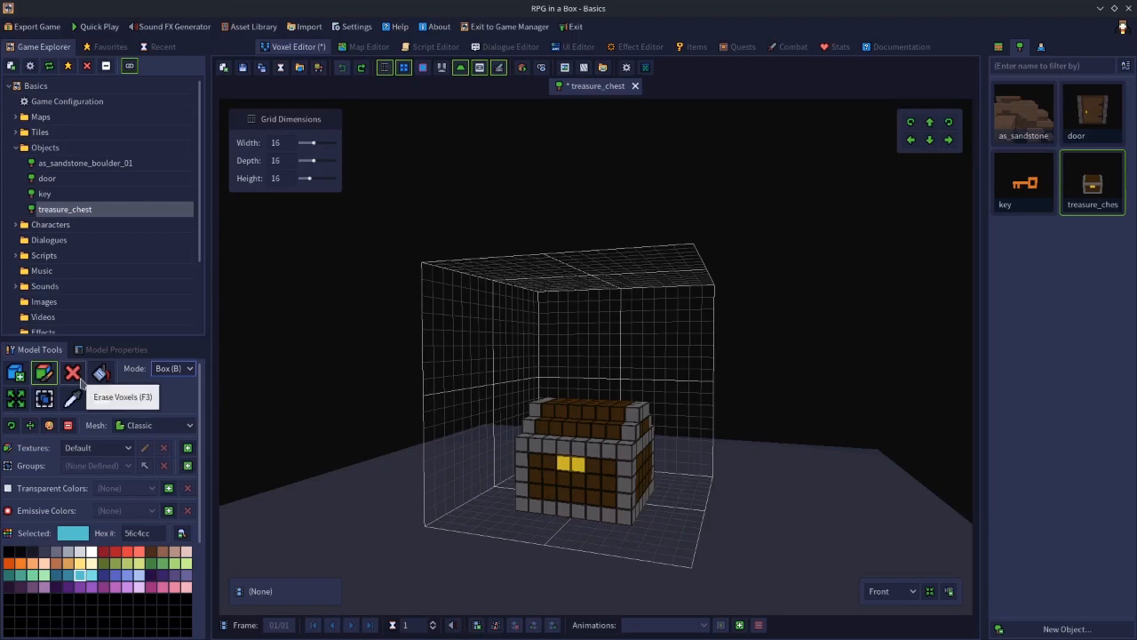
- Try erasing the brown front panel and the gold clasp with Erase Voxels in Face mode, undoing each removal
{"action": "key", "text": "F3"}
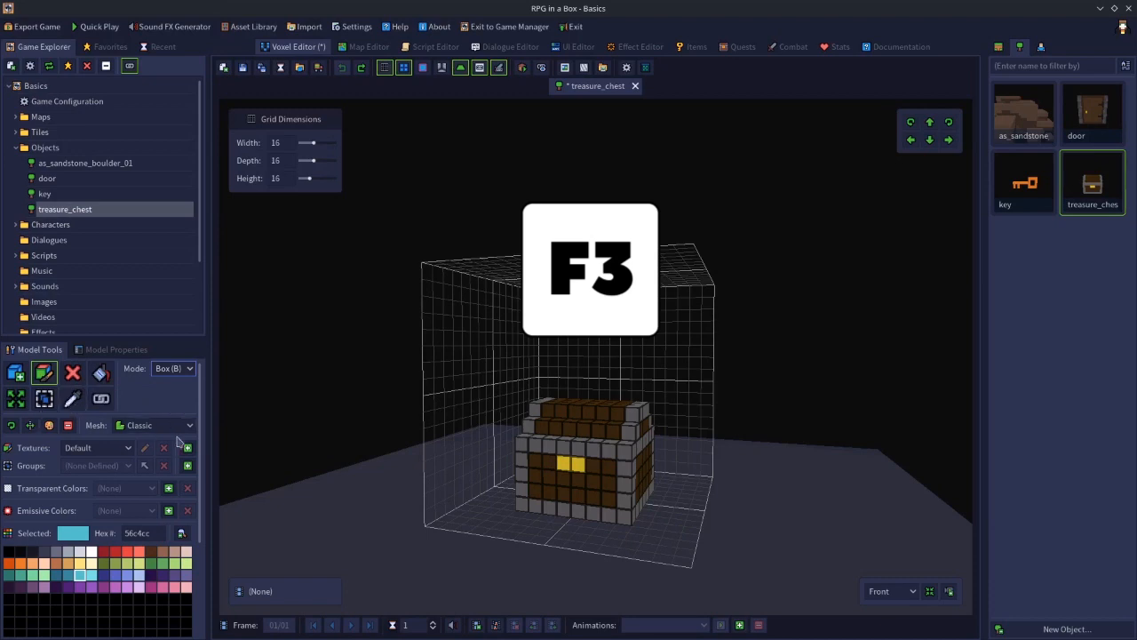
{"action": "left_click", "coordinate": [175, 375]}
{"action": "left_click", "coordinate": [177, 402]}
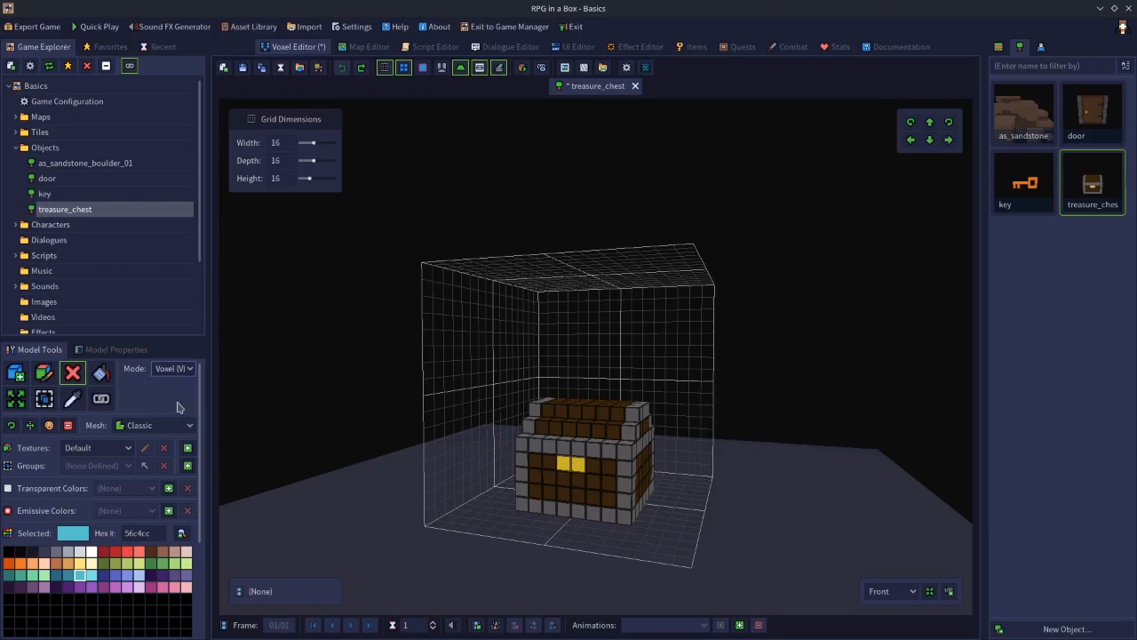
{"action": "left_click", "coordinate": [170, 380]}
{"action": "left_click", "coordinate": [179, 413]}
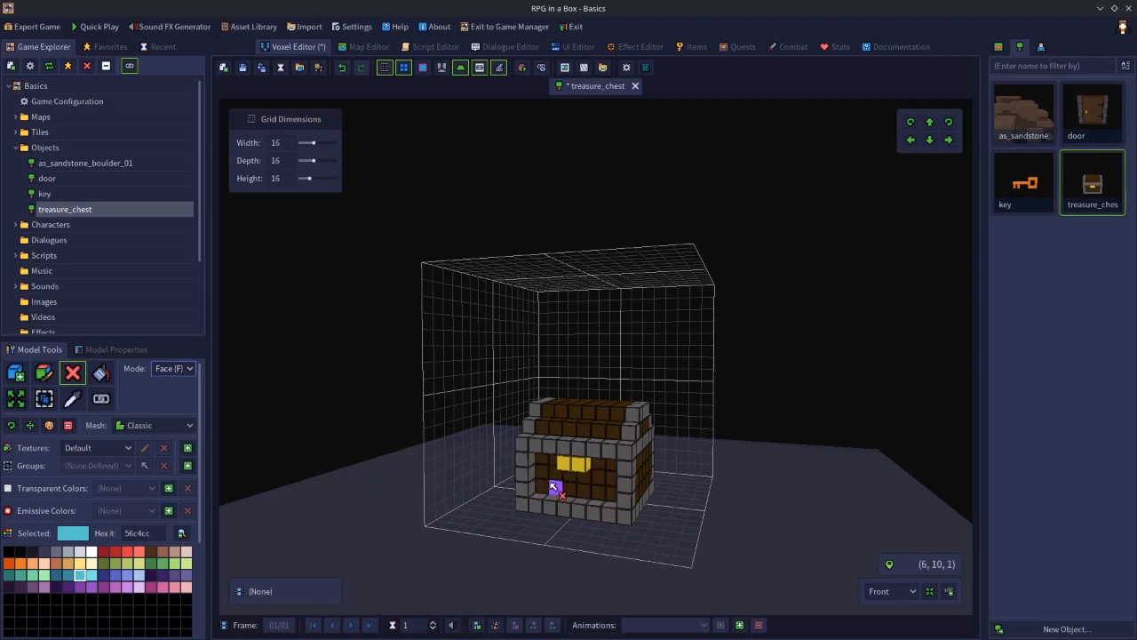
{"action": "key", "text": "ctrl+z"}
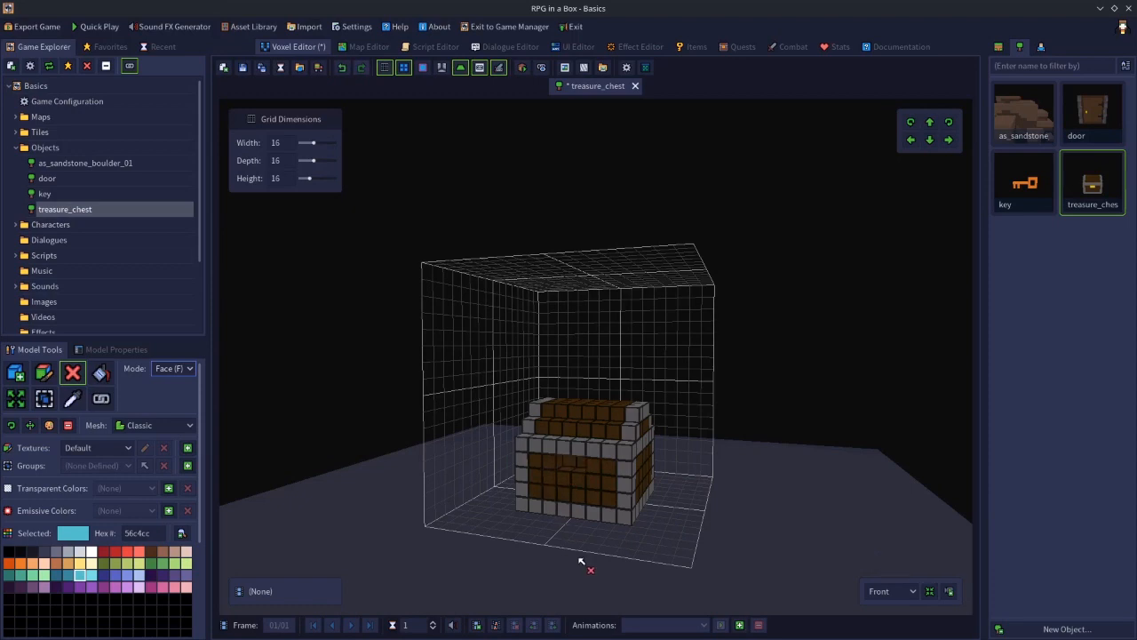
{"action": "key", "text": "ctrl+y"}
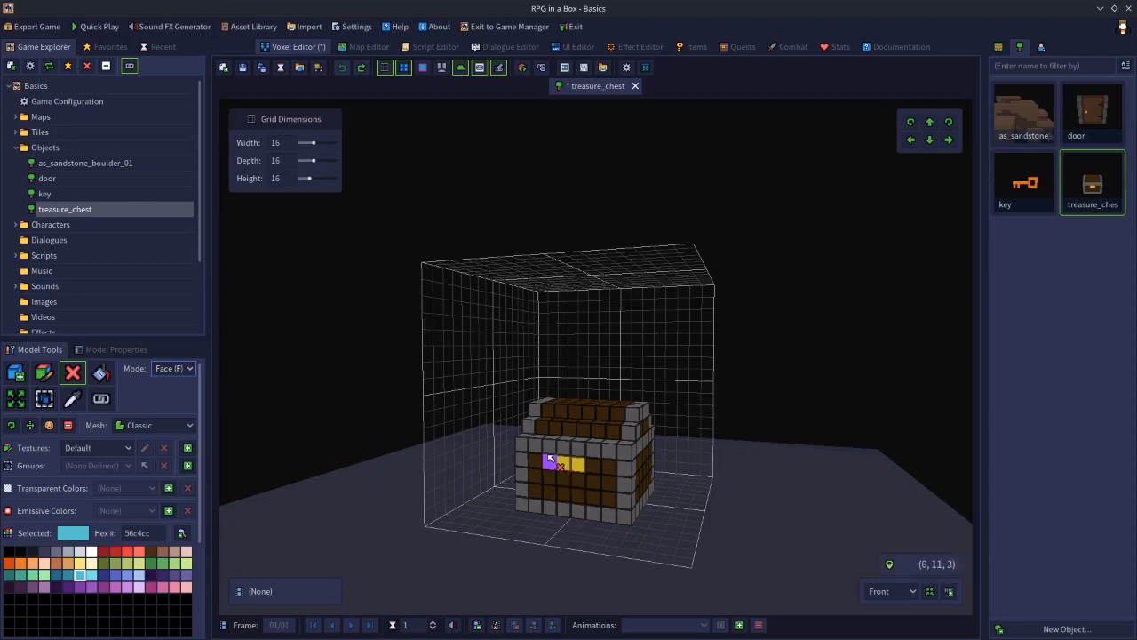
{"action": "key", "text": "ctrl+y"}
{"action": "key", "text": "ctrl+z"}
- Try erasing single voxels and freehand strokes from the chest's front in Voxel mode, and undo them all
{"action": "left_click", "coordinate": [178, 368]}
{"action": "left_click", "coordinate": [174, 382]}
{"action": "left_click", "coordinate": [534, 478]}
{"action": "left_click", "coordinate": [561, 492]}
{"action": "left_click", "coordinate": [596, 480]}
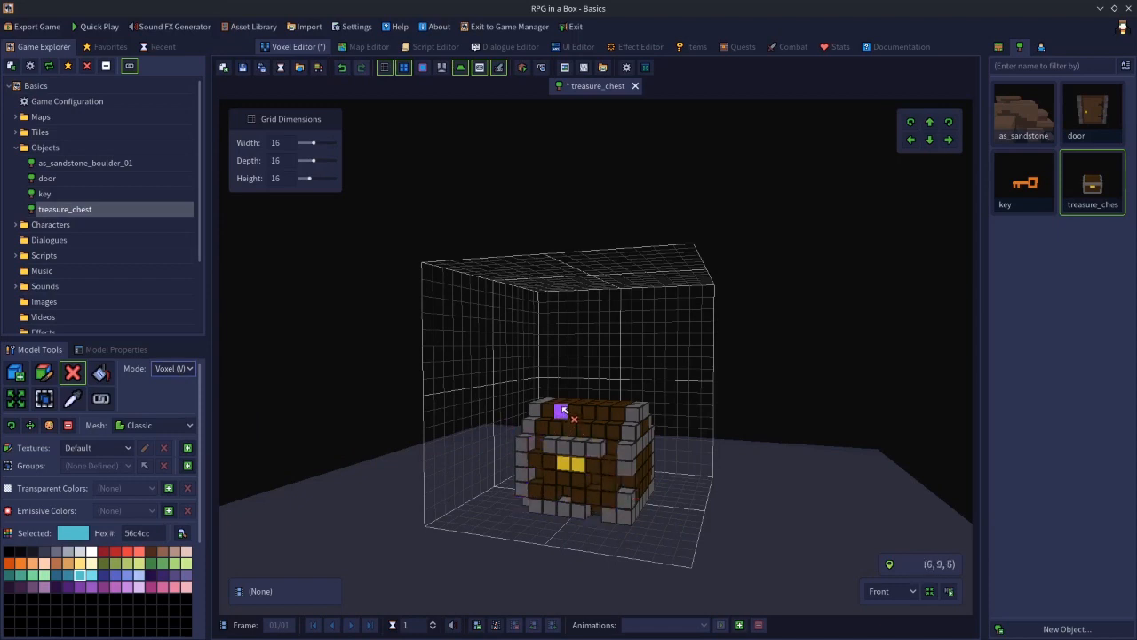
{"action": "mouse_move", "coordinate": [633, 430]}
{"action": "left_mouse_down"}
{"action": "mouse_move", "coordinate": [547, 455]}
{"action": "mouse_move", "coordinate": [538, 470]}
{"action": "left_mouse_up"}
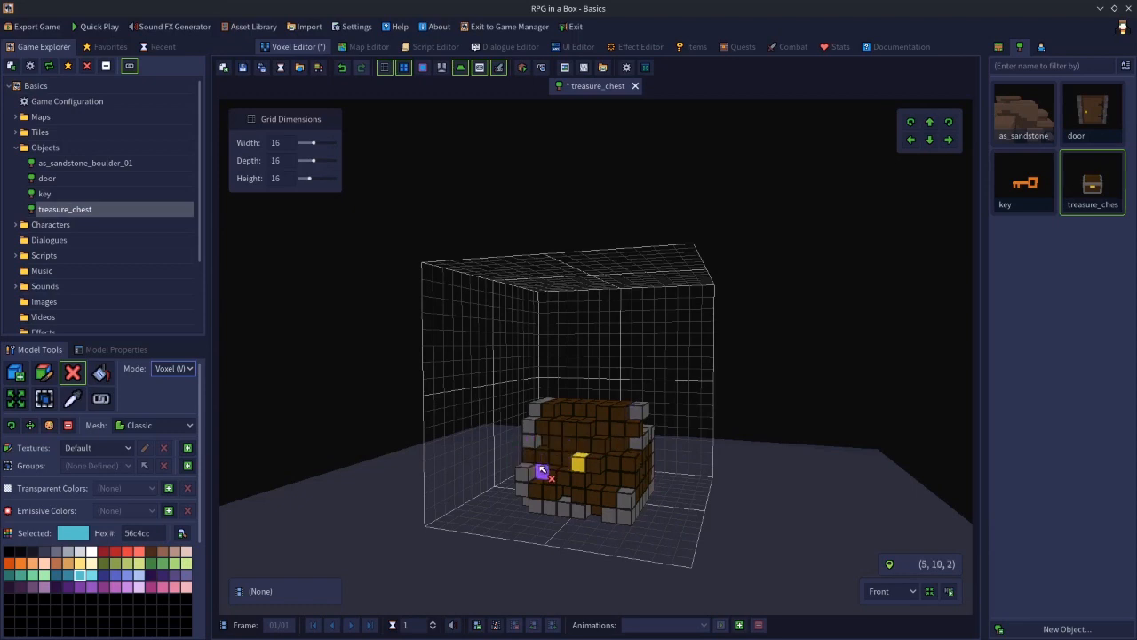
{"action": "key", "text": "ctrl+z"}
{"action": "key", "text": "ctrl+z"}
{"action": "key", "text": "ctrl+z"}
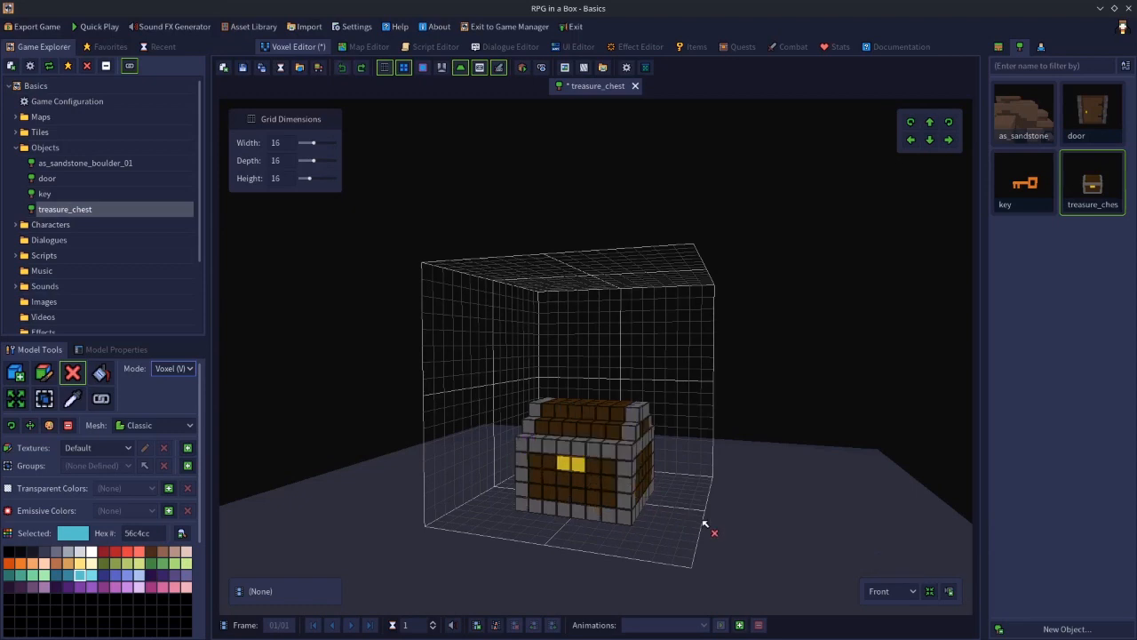
- Try erasing the chest's whole front layer in Box mode, and undo it
{"action": "key", "text": "b"}
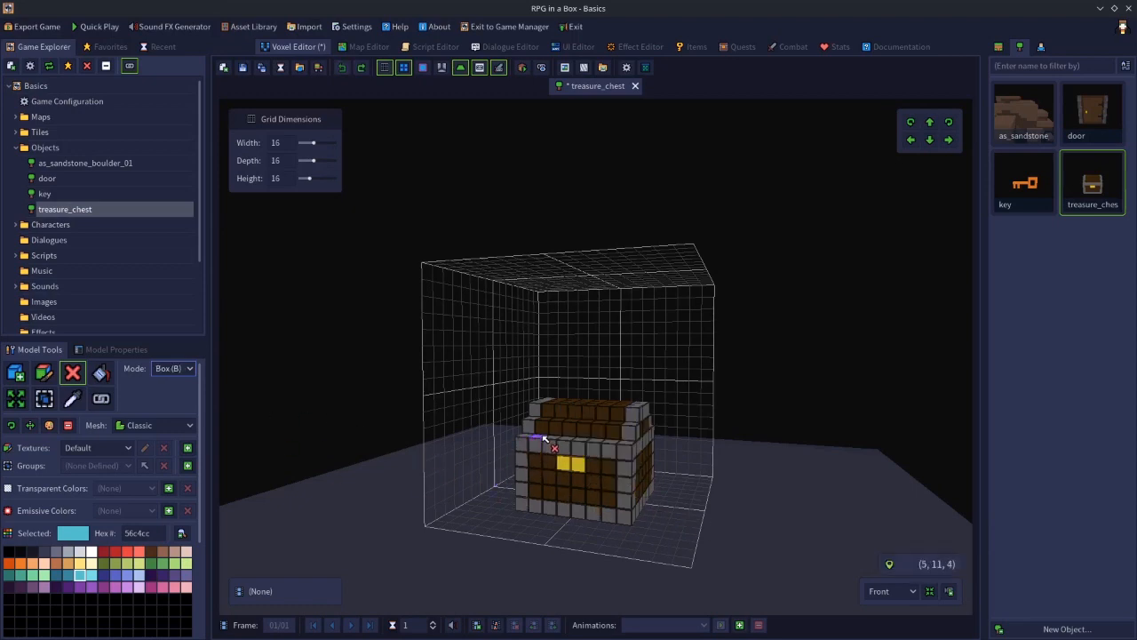
{"action": "left_click_drag", "start_coordinate": [549, 457], "coordinate": [622, 521]}
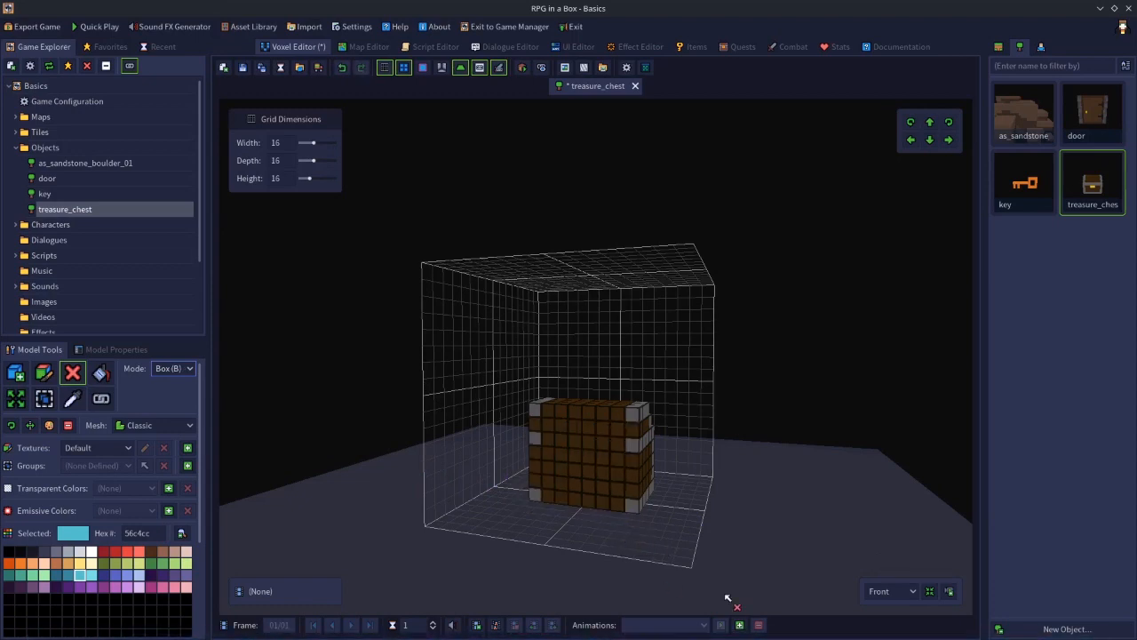
{"action": "key", "text": "ctrl+z"}
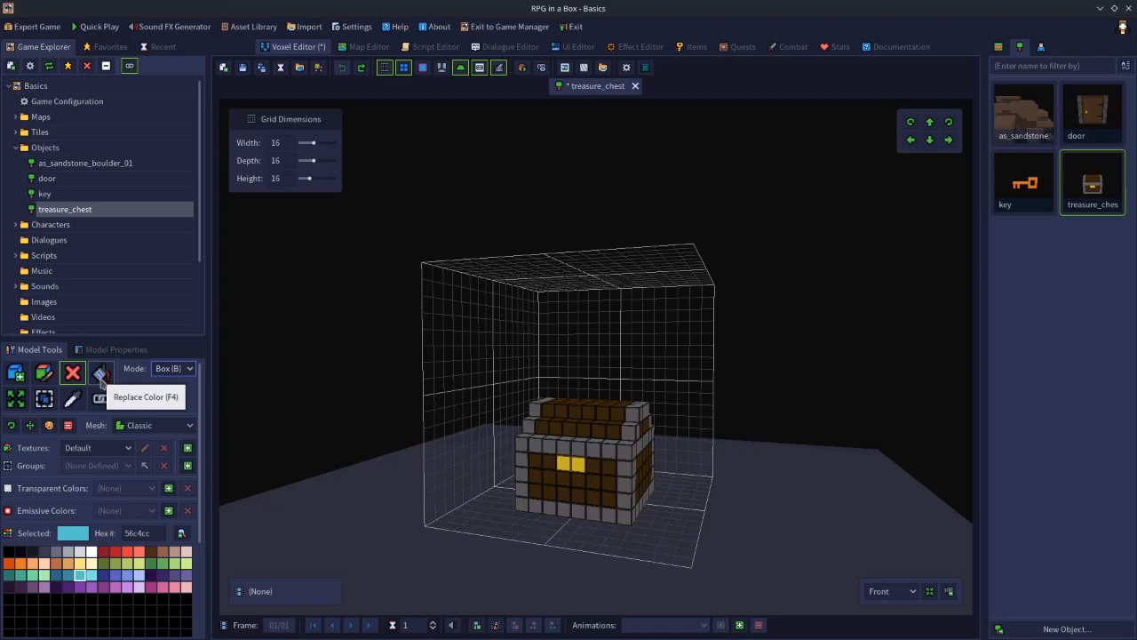
- Compare the Replace Color tool's options with the Mode setting of the Add, Paint and Erase Voxels tools
{"action": "key", "text": "F4"}
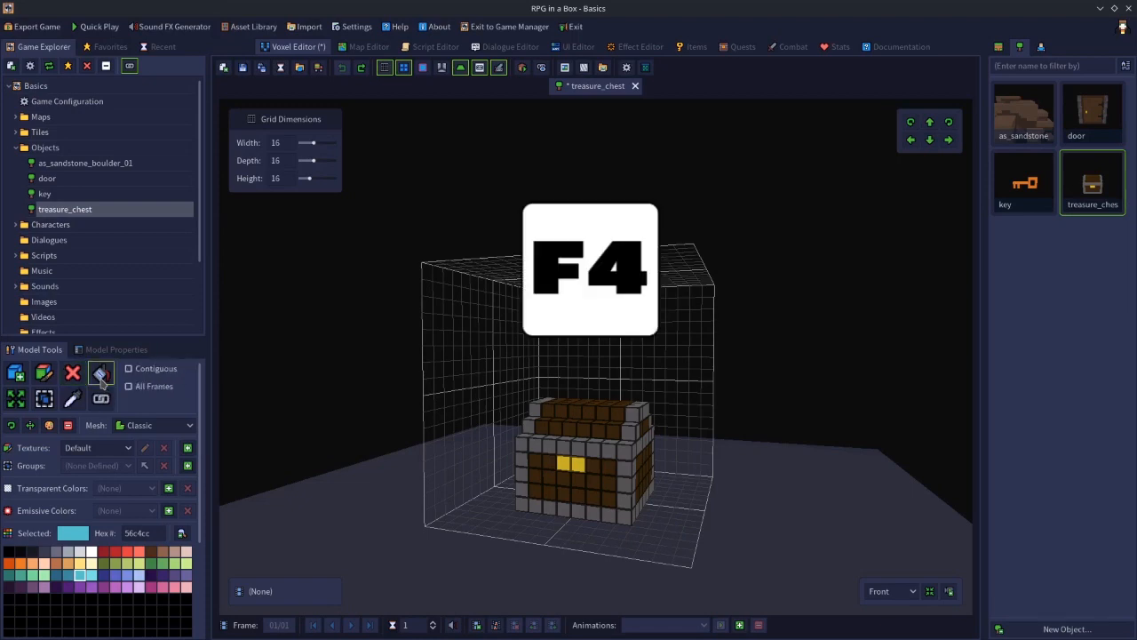
{"action": "left_click", "coordinate": [23, 379]}
{"action": "left_click", "coordinate": [44, 379]}
{"action": "left_click", "coordinate": [75, 380]}
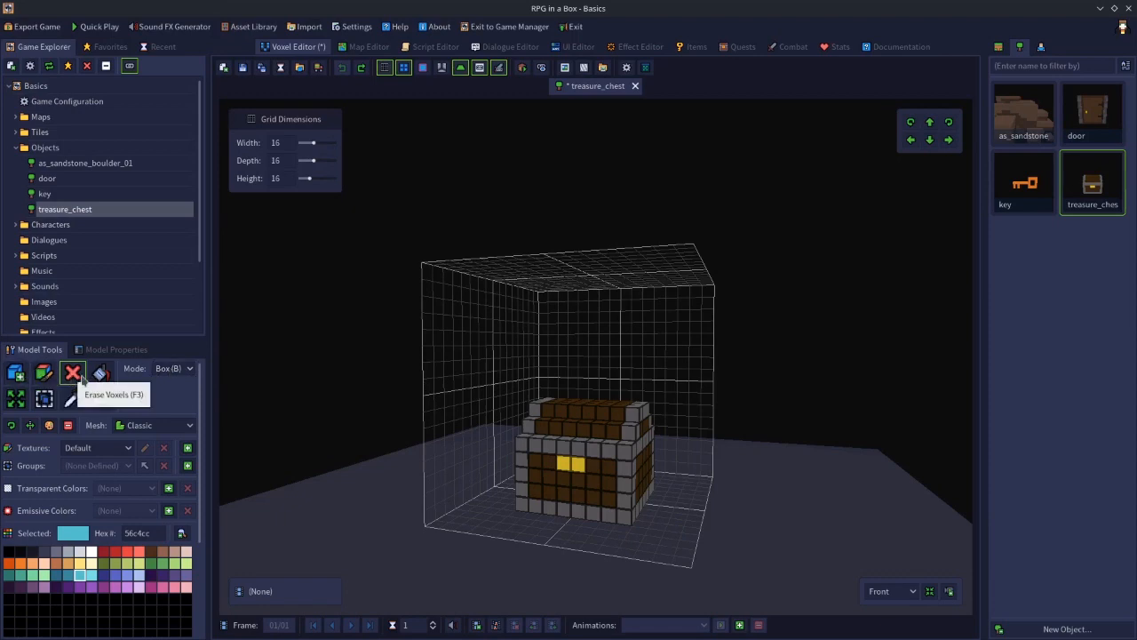
- Replace the chest's brown color with blue (5a60c4) across the model using Replace Color
{"action": "left_click", "coordinate": [98, 375]}
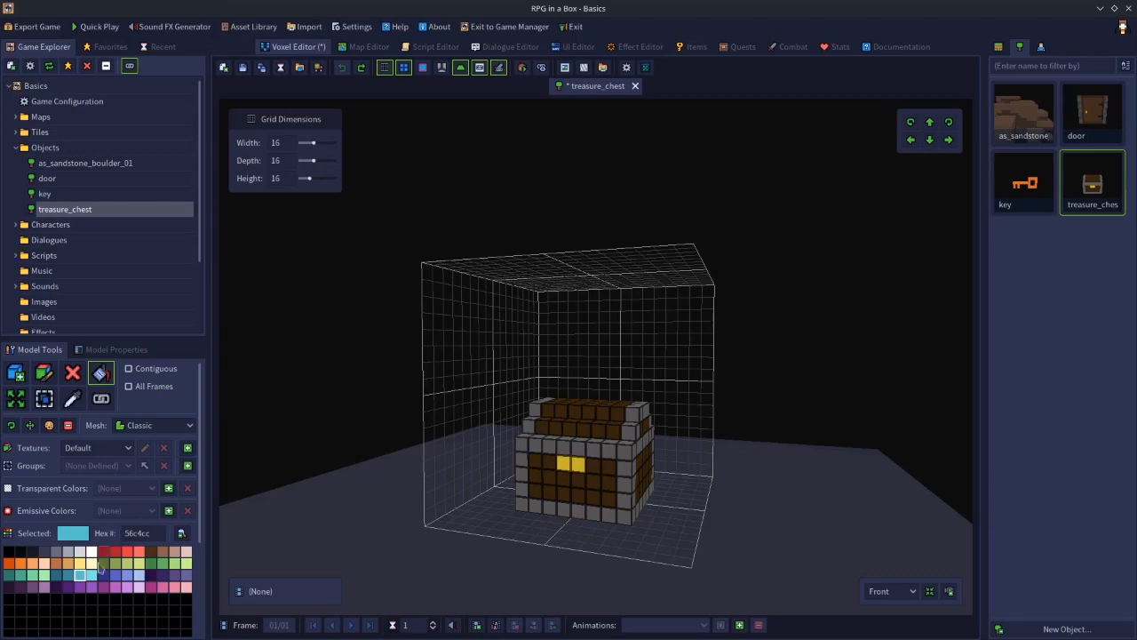
{"action": "middle_click_drag", "start_coordinate": [692, 499], "coordinate": [623, 490]}
{"action": "middle_click_drag", "start_coordinate": [524, 495], "coordinate": [578, 498]}
{"action": "middle_click_drag", "start_coordinate": [283, 562], "coordinate": [295, 568]}
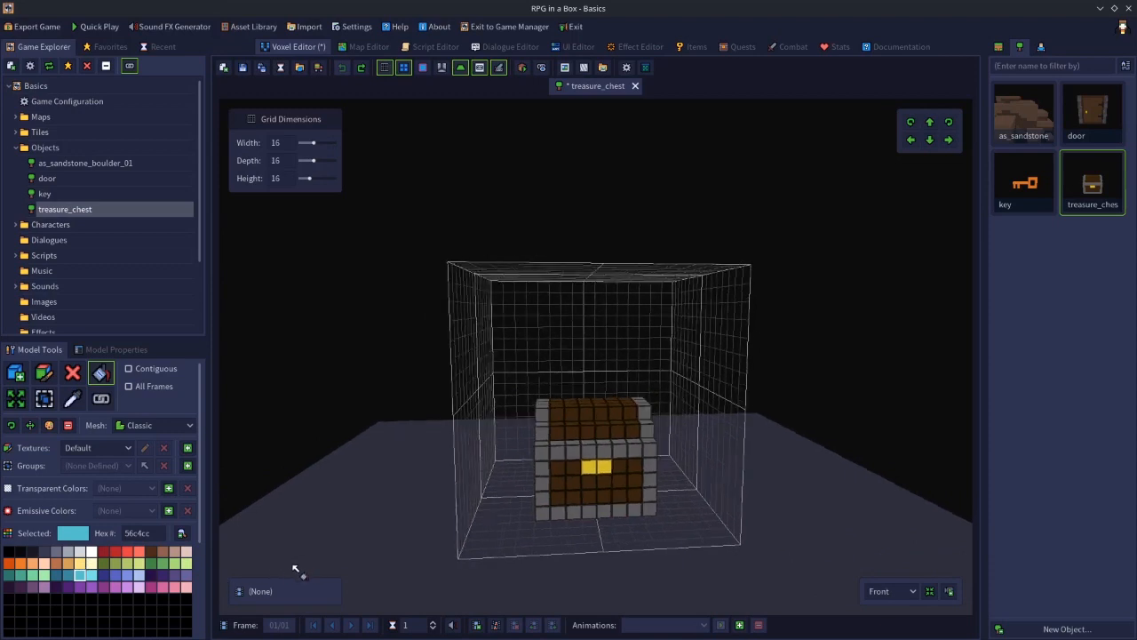
{"action": "left_click", "coordinate": [115, 574]}
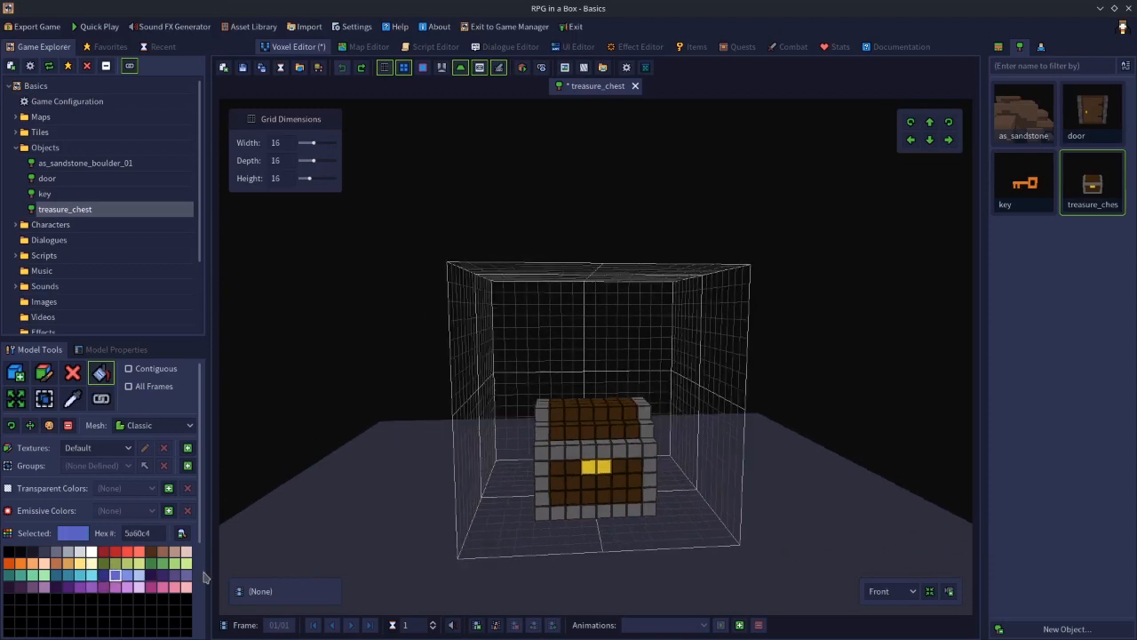
{"action": "middle_click_drag", "start_coordinate": [497, 513], "coordinate": [521, 521]}
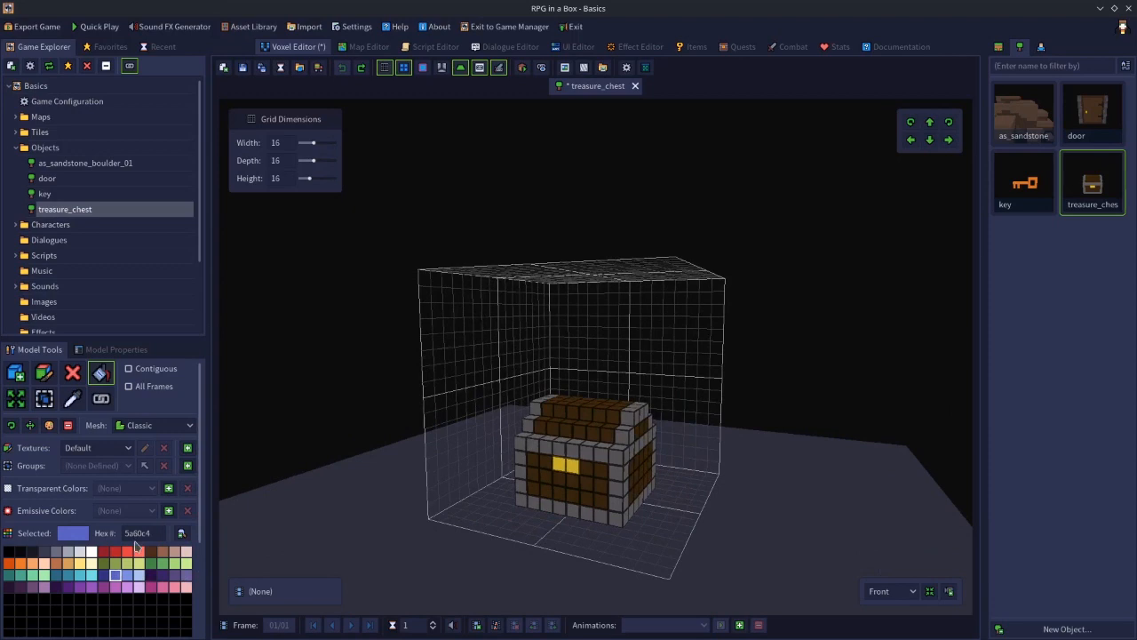
{"action": "left_click", "coordinate": [590, 485]}
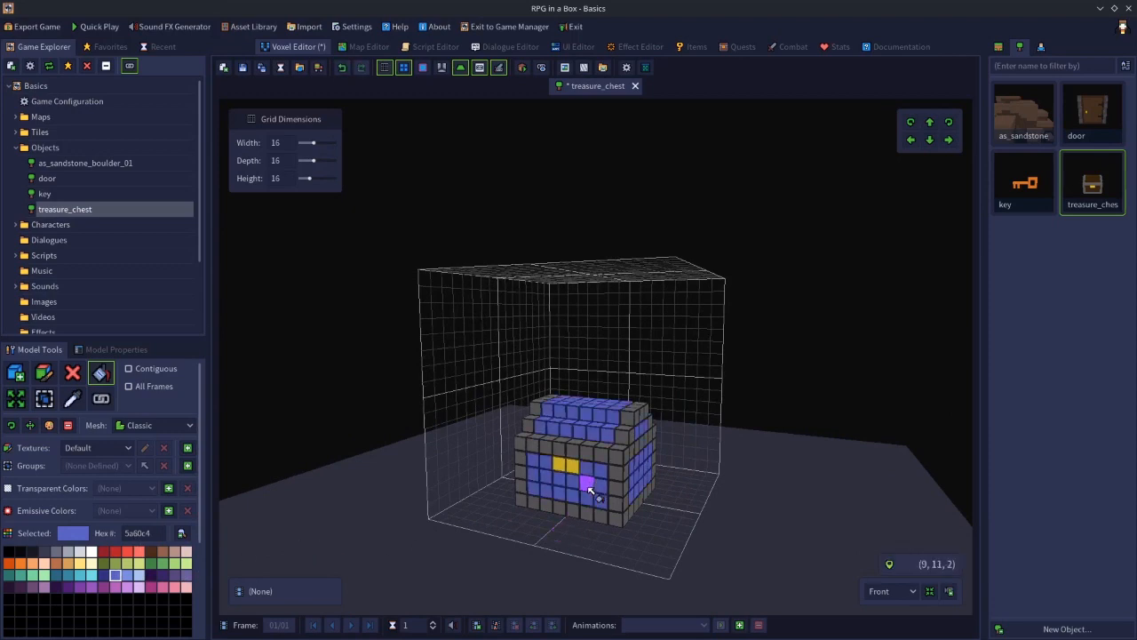
- Try replacing the chest's gray trim color with blue (5a60c4) using Replace Color with All Frames enabled
{"action": "middle_click_drag", "start_coordinate": [615, 492], "coordinate": [565, 475]}
{"action": "left_click", "coordinate": [581, 453]}
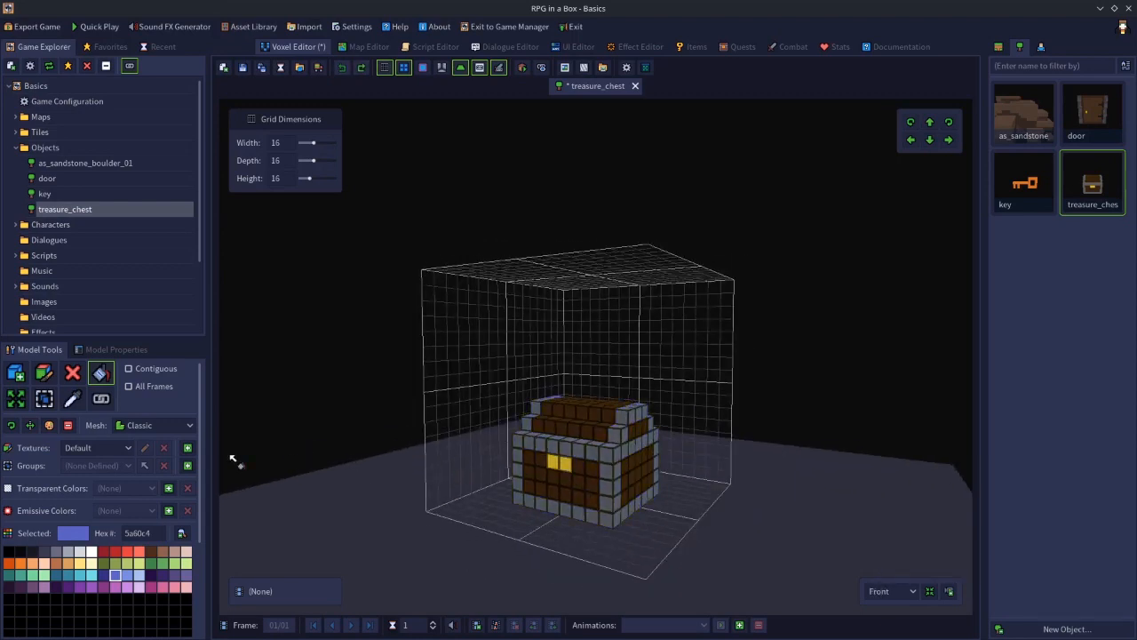
{"action": "left_click", "coordinate": [151, 391]}
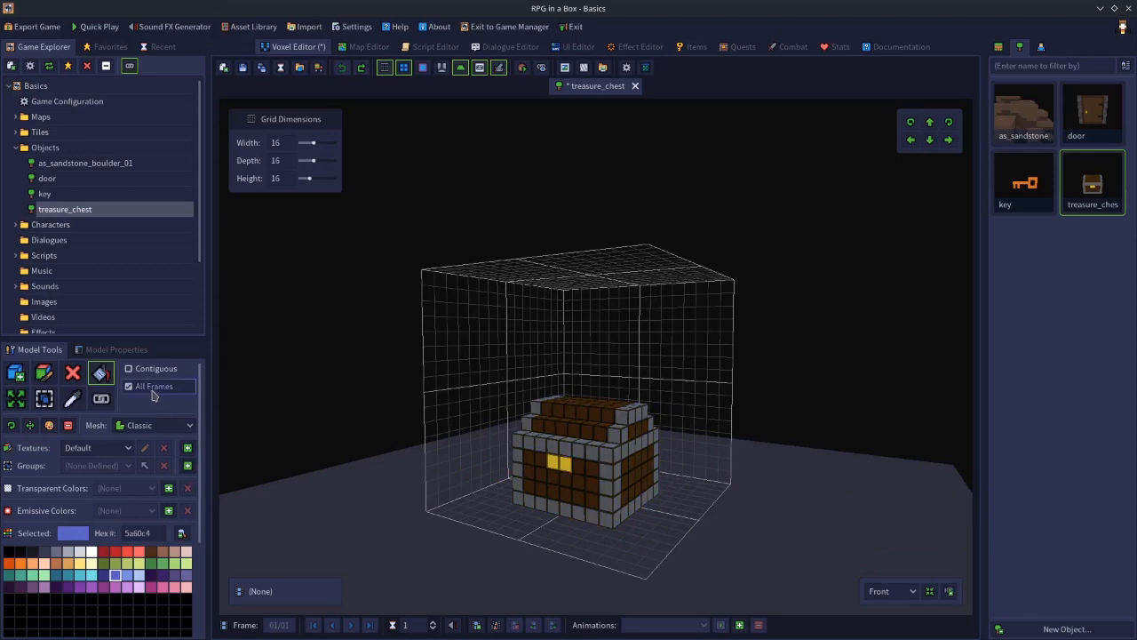
{"action": "left_click", "coordinate": [564, 453]}
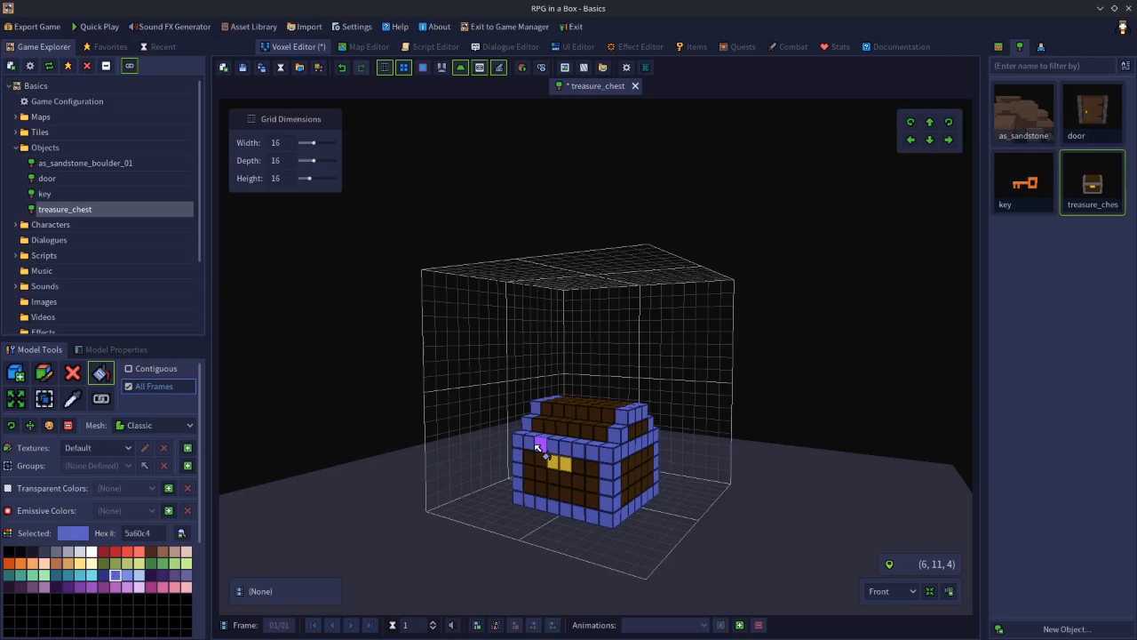
- Undo the gray replacement, try replacing only the connected gray trim with blue in Contiguous mode, inspect the lid ends, and undo it
{"action": "left_click", "coordinate": [130, 388]}
{"action": "left_click", "coordinate": [140, 371]}
{"action": "middle_click_drag", "start_coordinate": [493, 505], "coordinate": [562, 518]}
{"action": "key", "text": "ctrl+z"}
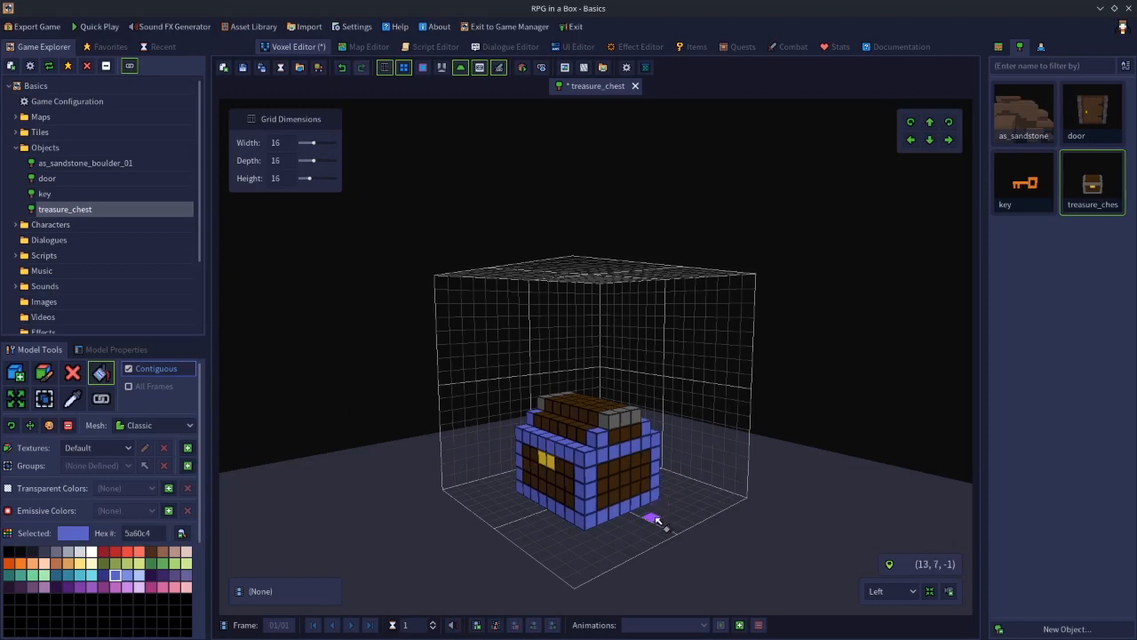
{"action": "middle_click_drag", "start_coordinate": [614, 483], "coordinate": [641, 490]}
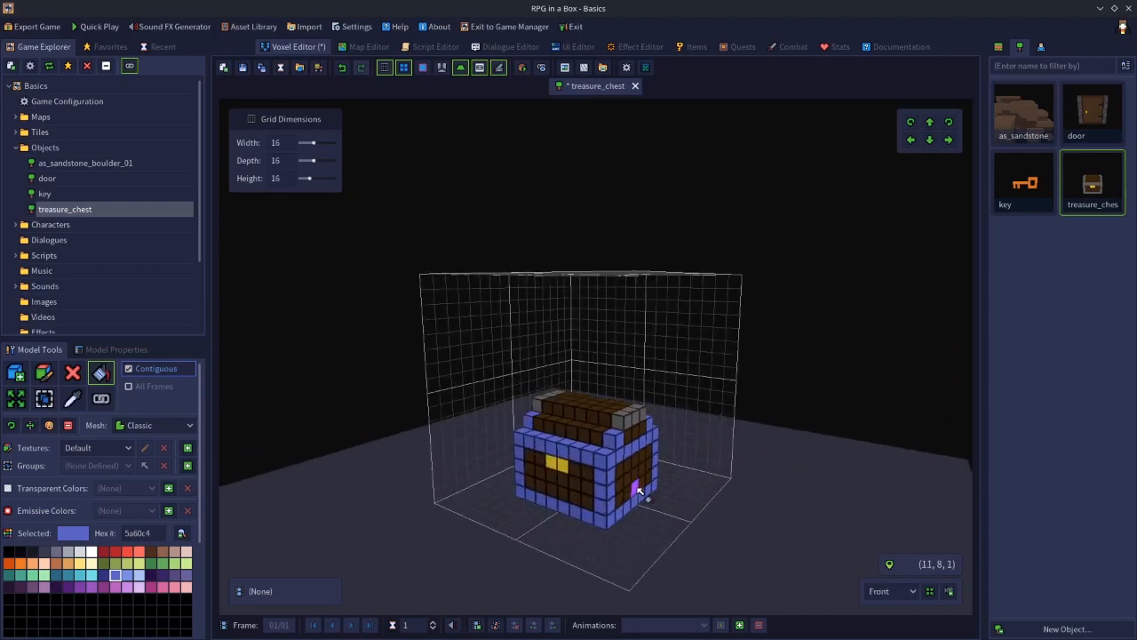
{"action": "middle_click_drag", "start_coordinate": [639, 490], "coordinate": [593, 455]}
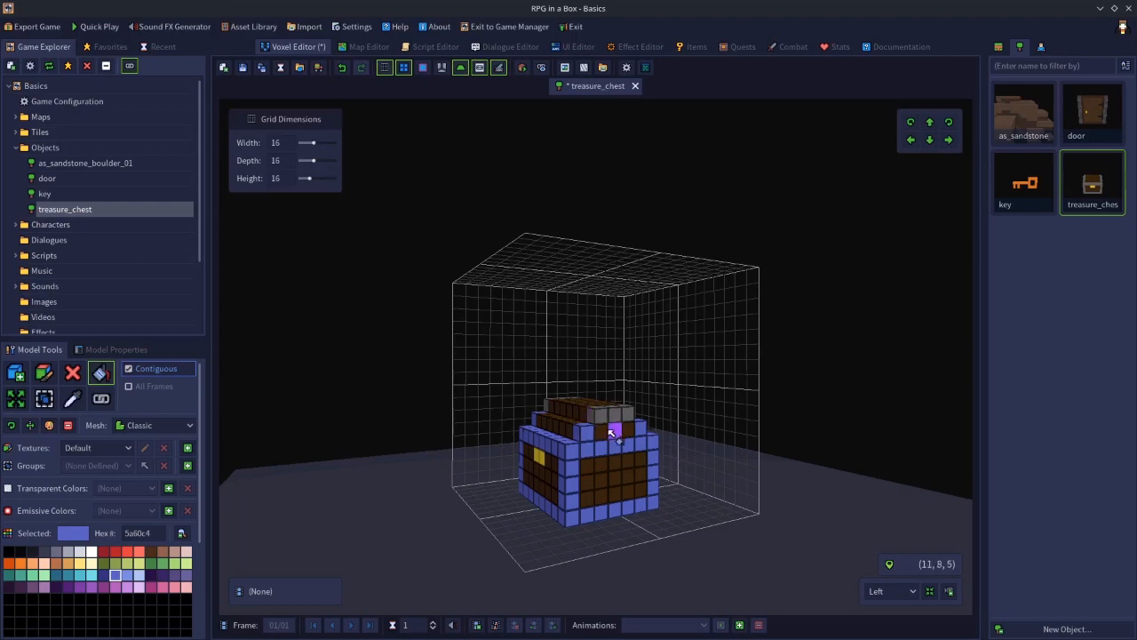
{"action": "middle_click_drag", "start_coordinate": [612, 445], "coordinate": [662, 464]}
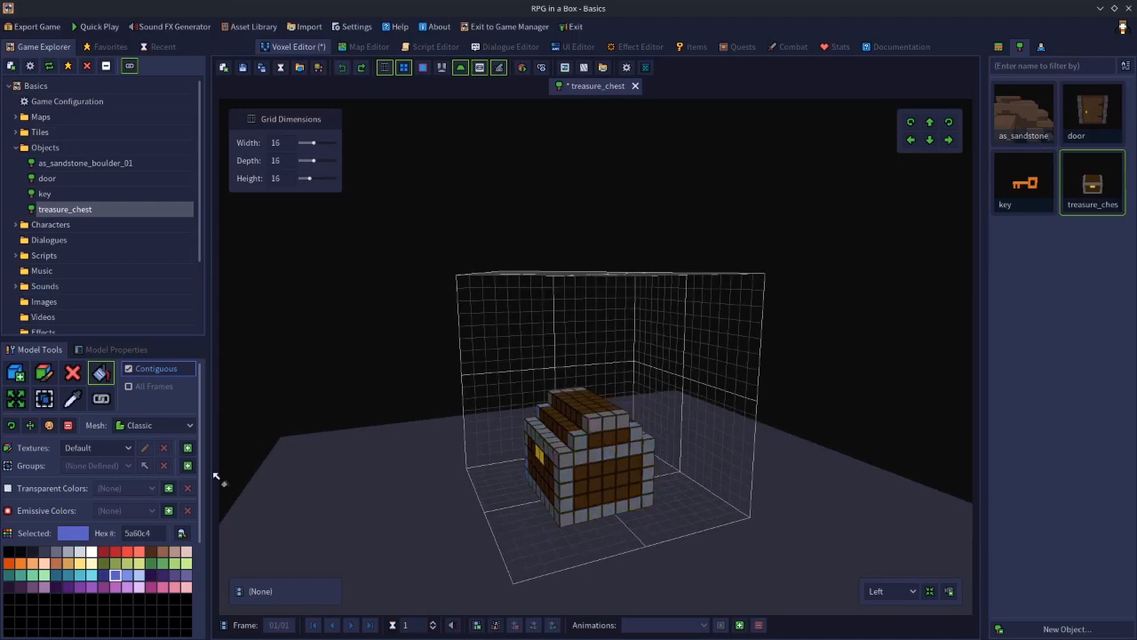
- Try painting the brown voxel just below the lid's gray end cap light gray (a1a5b3), and undo it
{"action": "left_click", "coordinate": [44, 374]}
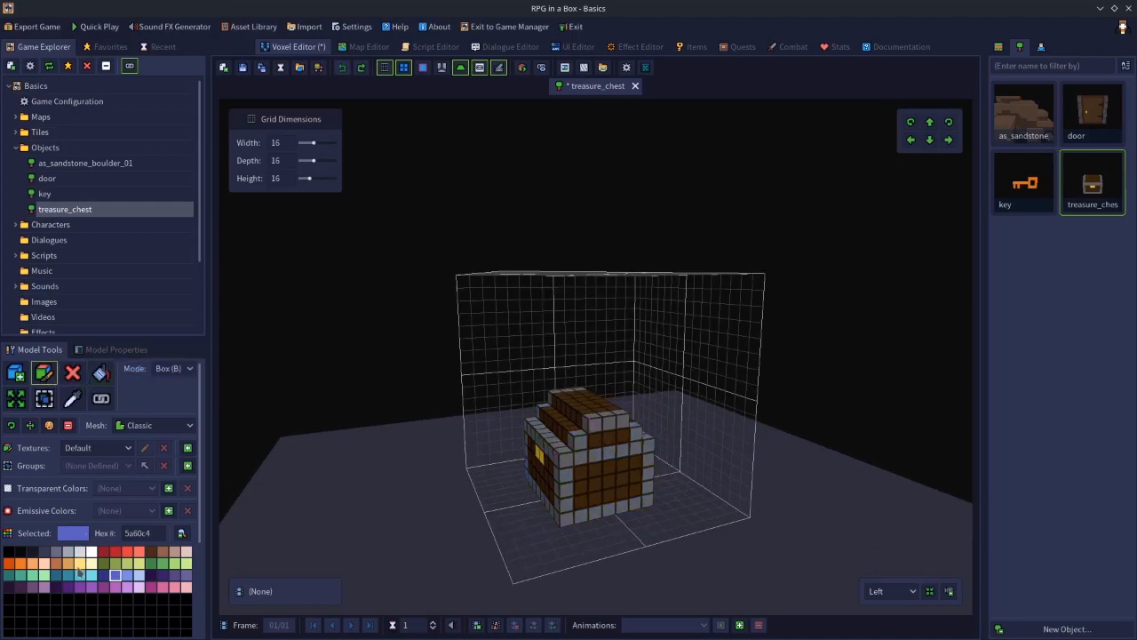
{"action": "left_click", "coordinate": [68, 551]}
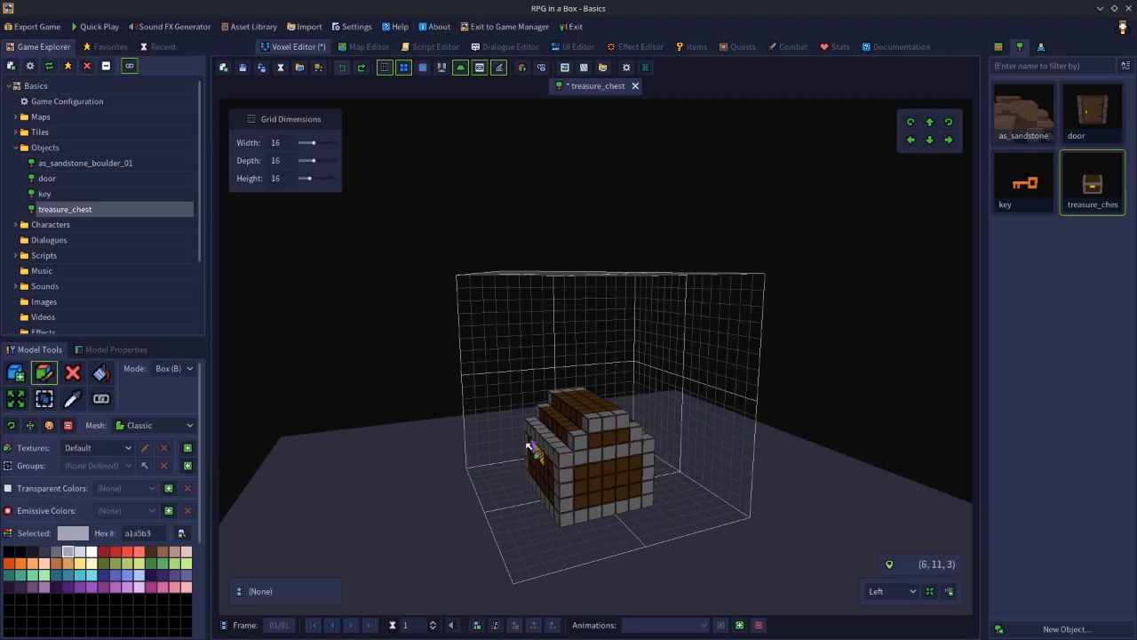
{"action": "key", "text": "alt"}
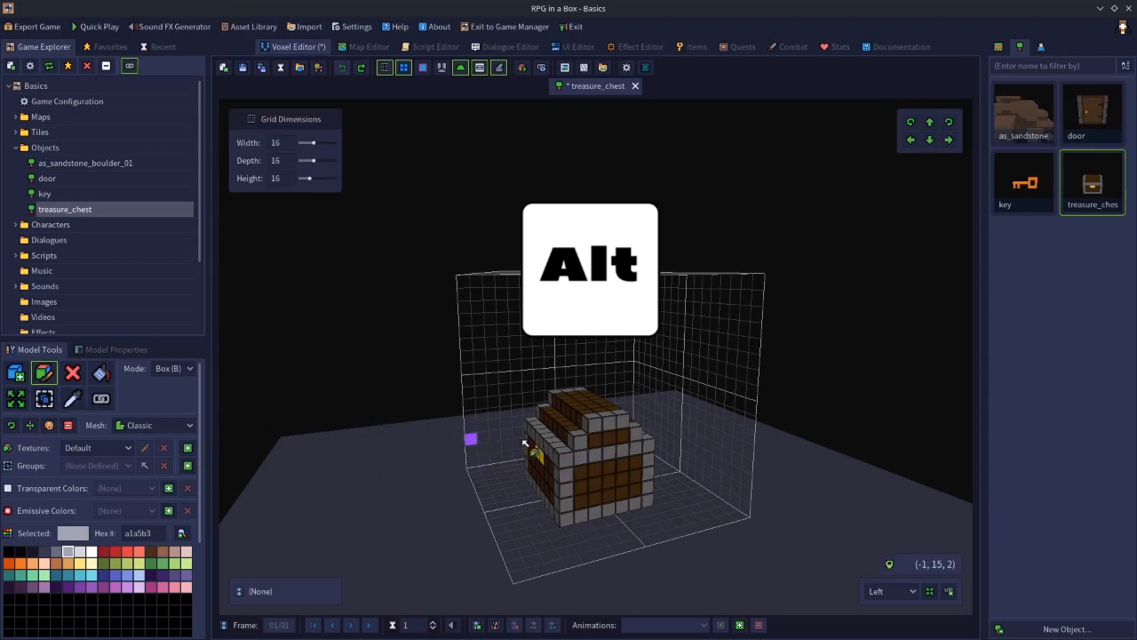
{"action": "left_click", "coordinate": [595, 439]}
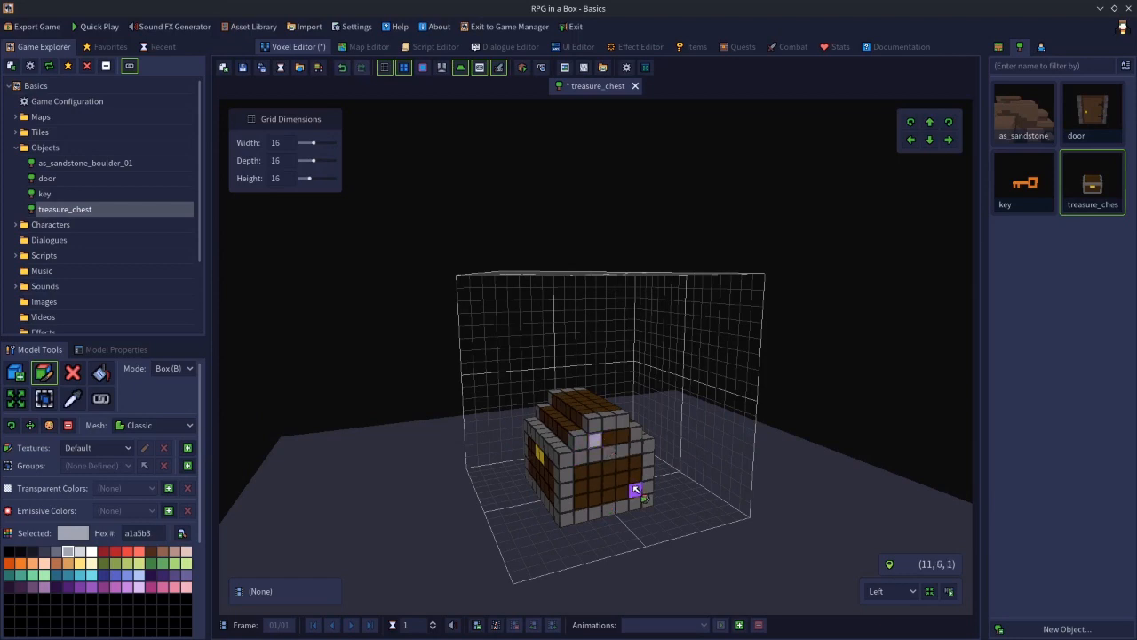
{"action": "key", "text": "ctrl+z"}
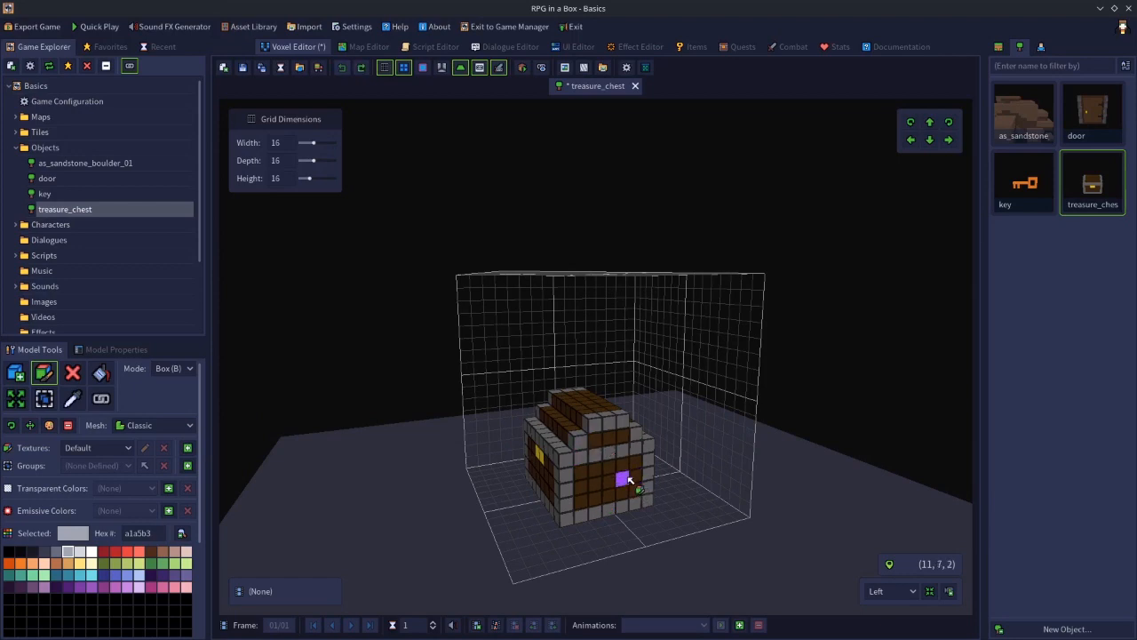
- Sample the gray (626162) from the chest's trim and paint the brown voxel below the lid's end cap with it
{"action": "left_click", "coordinate": [578, 444], "text": "alt"}
{"action": "left_click", "coordinate": [594, 442]}
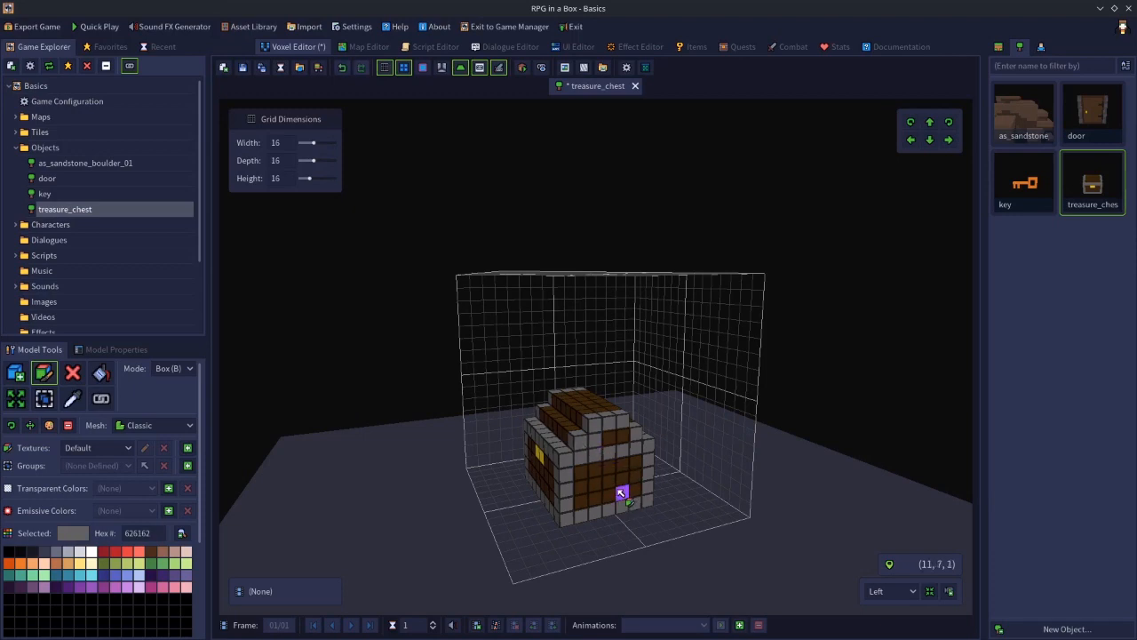
- Try a Contiguous Replace Color of the gray trim with blue (5a60c4), compare both lid ends, and undo it
{"action": "left_click", "coordinate": [103, 374]}
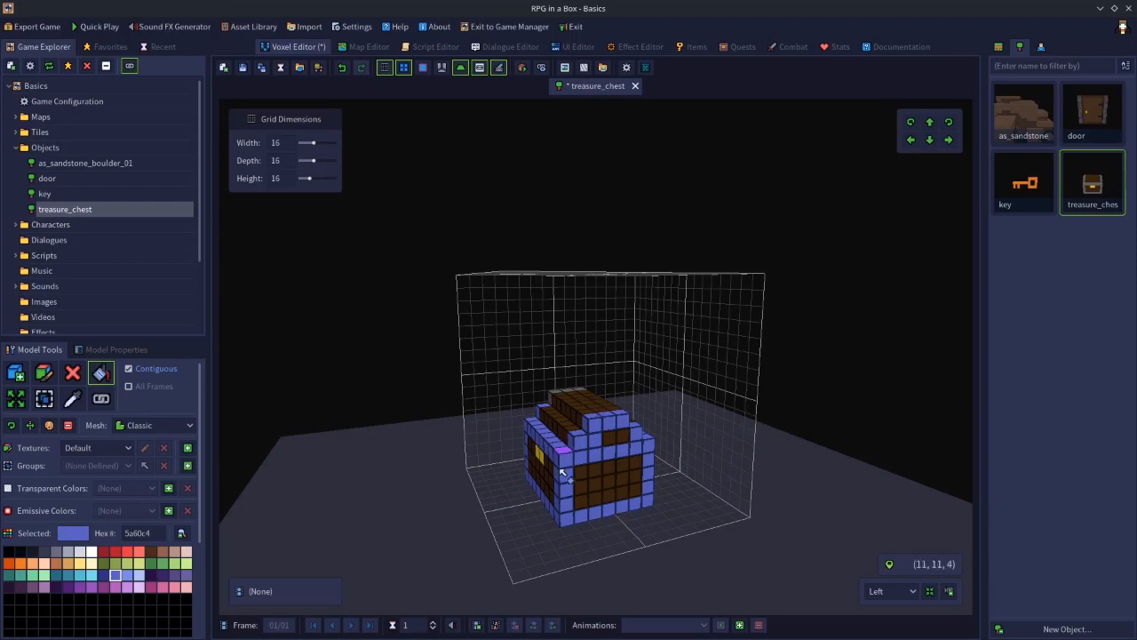
{"action": "middle_click_drag", "start_coordinate": [533, 423], "coordinate": [674, 467]}
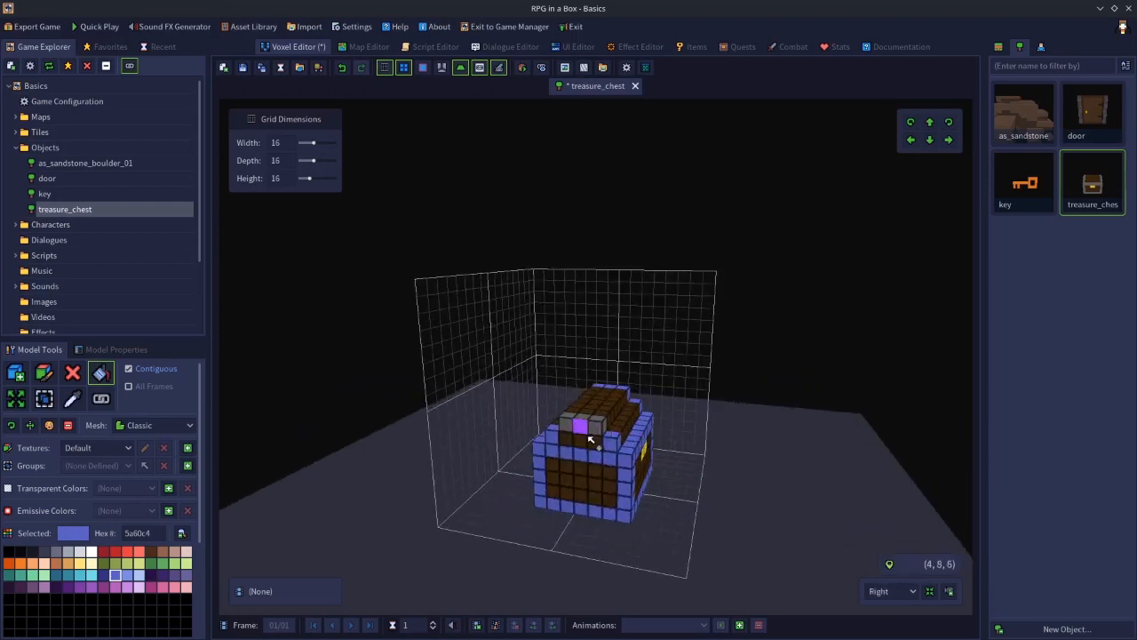
{"action": "middle_click_drag", "start_coordinate": [609, 454], "coordinate": [567, 468]}
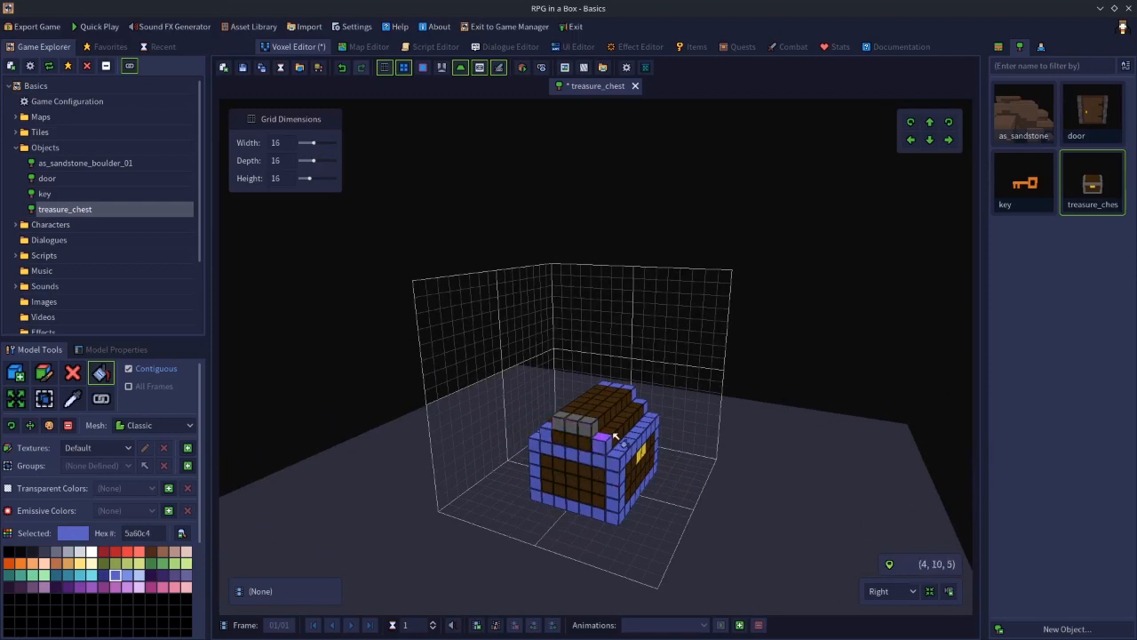
{"action": "middle_click_drag", "start_coordinate": [605, 423], "coordinate": [427, 459]}
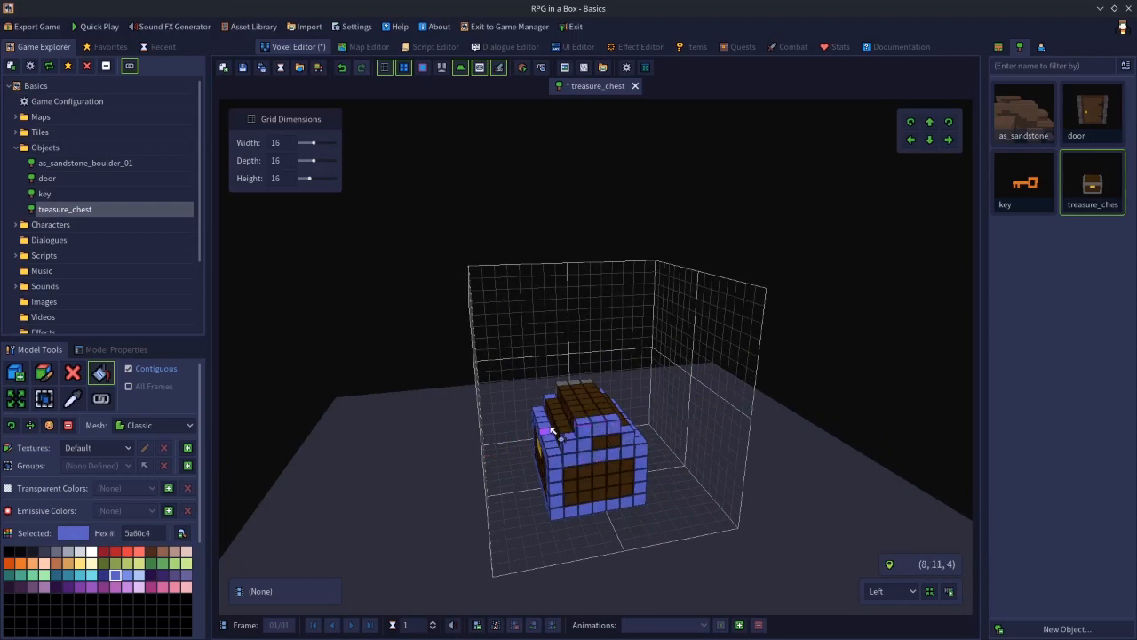
{"action": "mouse_move", "coordinate": [625, 449]}
{"action": "middle_mouse_down"}
{"action": "mouse_move", "coordinate": [572, 451]}
{"action": "mouse_move", "coordinate": [486, 431]}
{"action": "mouse_move", "coordinate": [629, 428]}
{"action": "middle_mouse_up"}
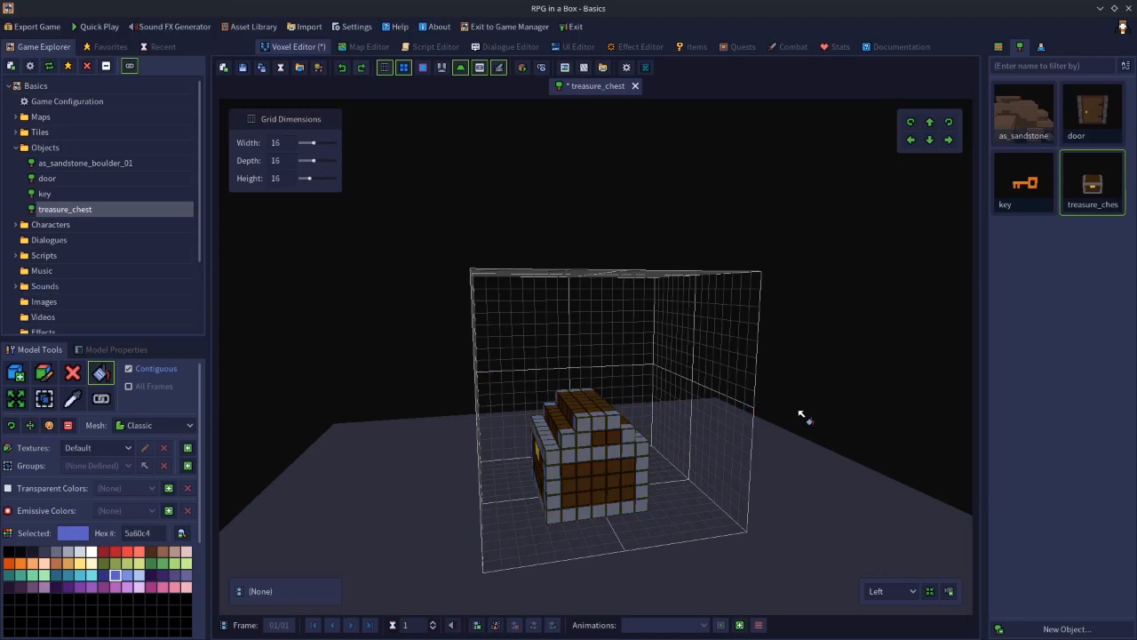
{"action": "middle_click_drag", "start_coordinate": [467, 465], "coordinate": [545, 448]}
{"action": "mouse_move", "coordinate": [676, 468]}
{"action": "middle_mouse_down"}
{"action": "mouse_move", "coordinate": [632, 457]}
{"action": "mouse_move", "coordinate": [678, 453]}
{"action": "middle_mouse_up"}
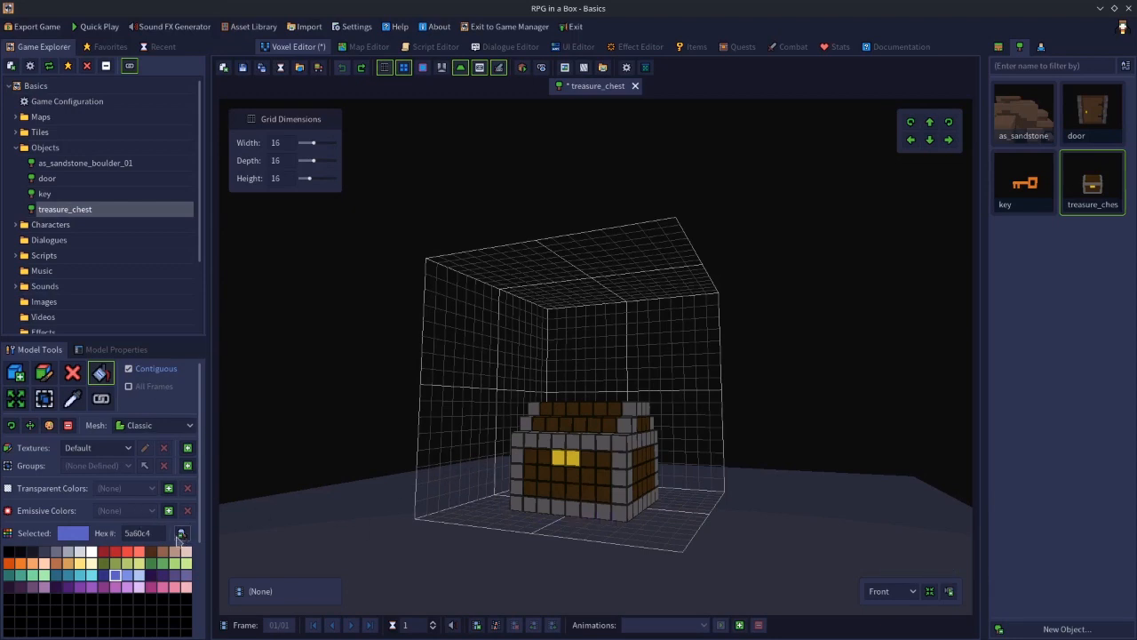
- Try replacing the chest's connected brown voxels with green (6ab360) in Contiguous mode, and undo it
{"action": "left_click", "coordinate": [163, 564]}
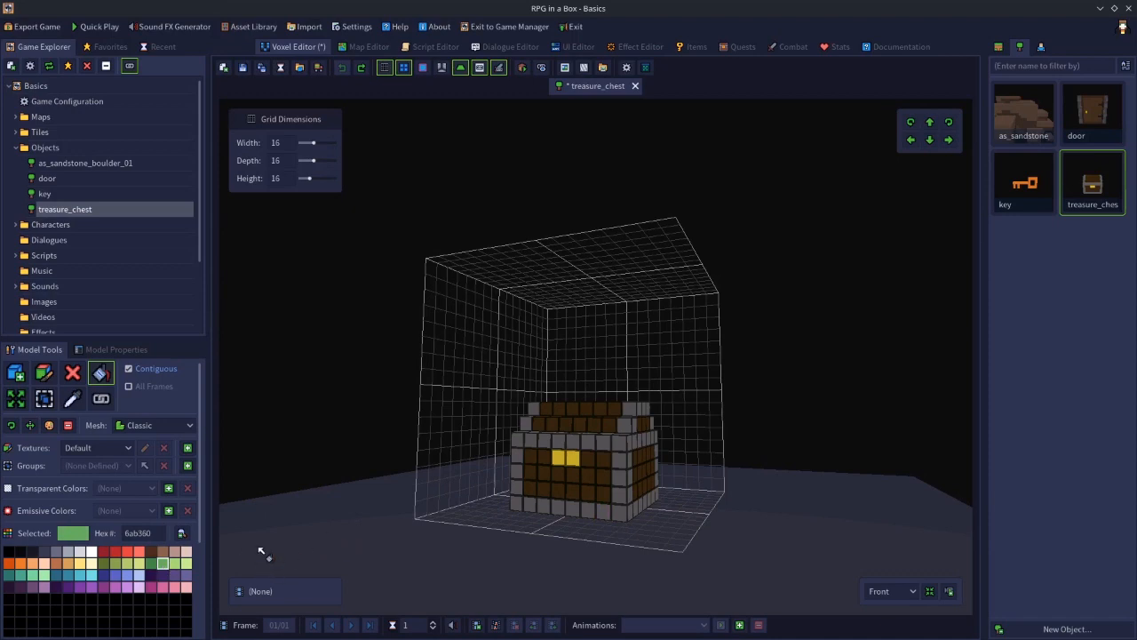
{"action": "middle_click_drag", "start_coordinate": [531, 557], "coordinate": [535, 567]}
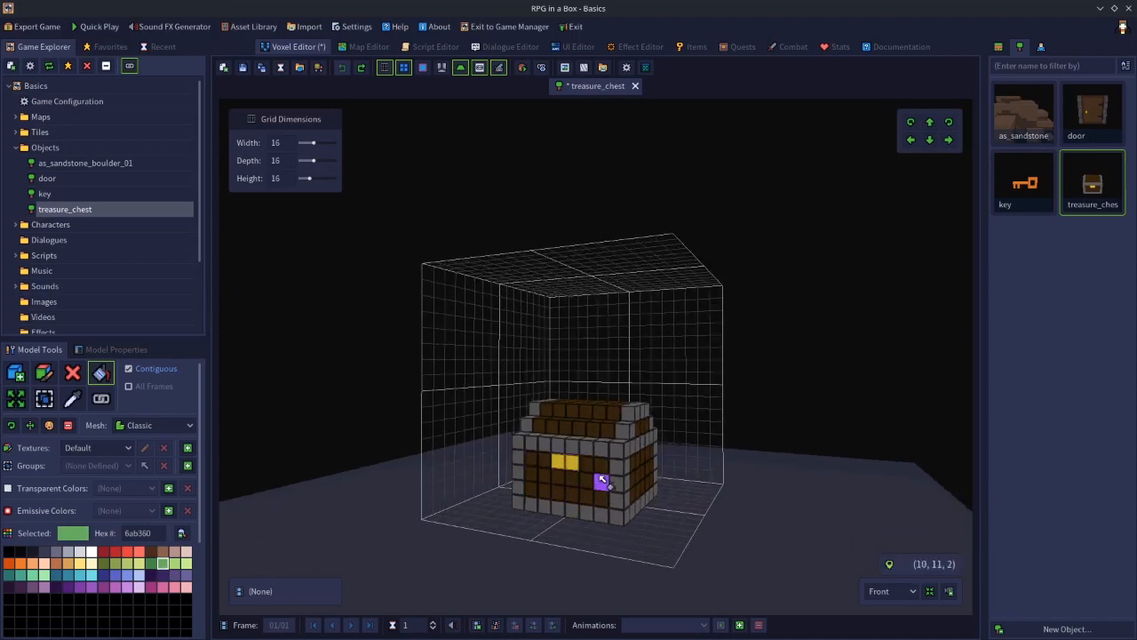
{"action": "left_click", "coordinate": [587, 479]}
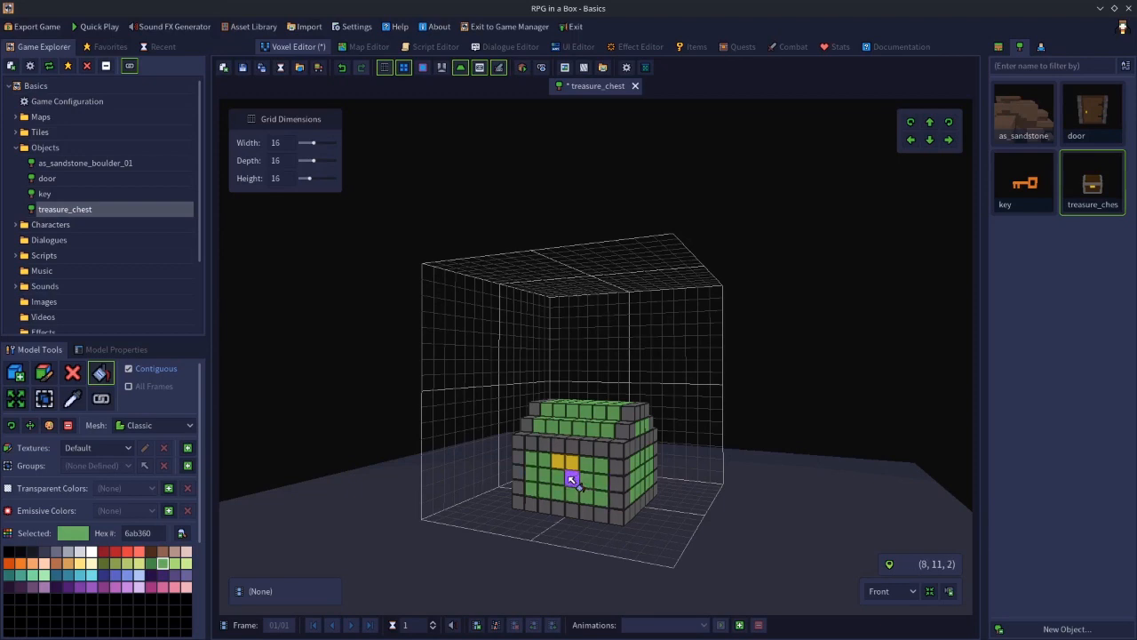
{"action": "key", "text": "ctrl+z"}
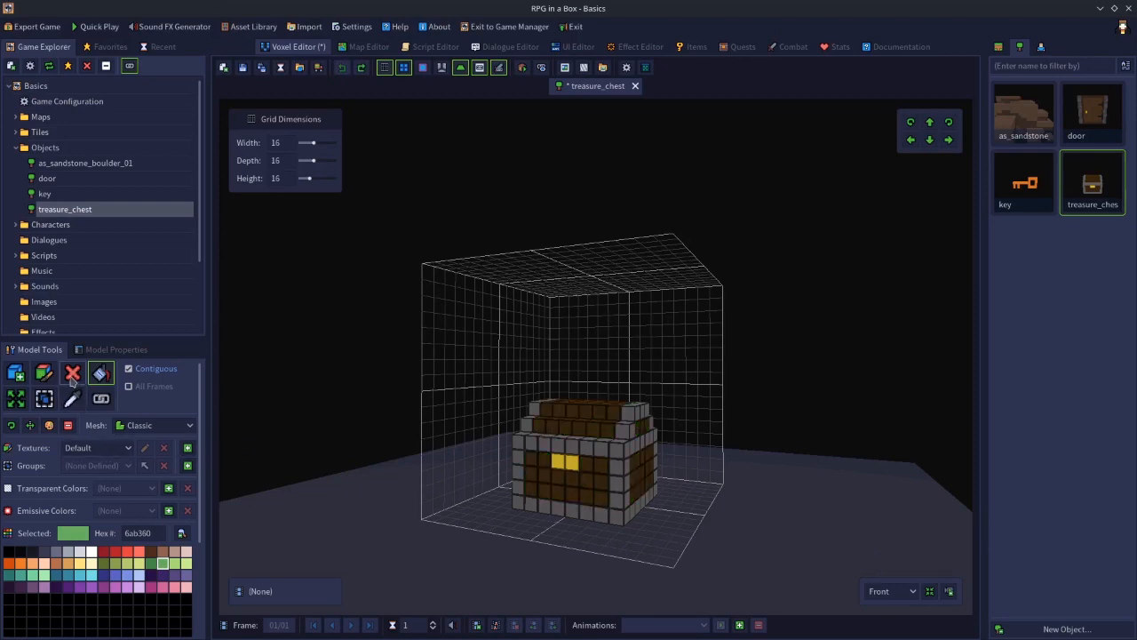
- Try painting the brown front panel green (6ab360) with the Paint tool in Box mode, and undo all the strokes
{"action": "left_click", "coordinate": [43, 373]}
{"action": "mouse_move", "coordinate": [533, 458]}
{"action": "left_mouse_down"}
{"action": "mouse_move", "coordinate": [543, 491]}
{"action": "mouse_move", "coordinate": [582, 494]}
{"action": "left_mouse_up"}
{"action": "left_click_drag", "start_coordinate": [584, 462], "coordinate": [598, 494]}
{"action": "middle_click_drag", "start_coordinate": [671, 486], "coordinate": [662, 511]}
{"action": "middle_click_drag", "start_coordinate": [614, 476], "coordinate": [639, 466]}
{"action": "key", "text": "ctrl+z"}
{"action": "key", "text": "ctrl+z"}
{"action": "key", "text": "ctrl+z"}
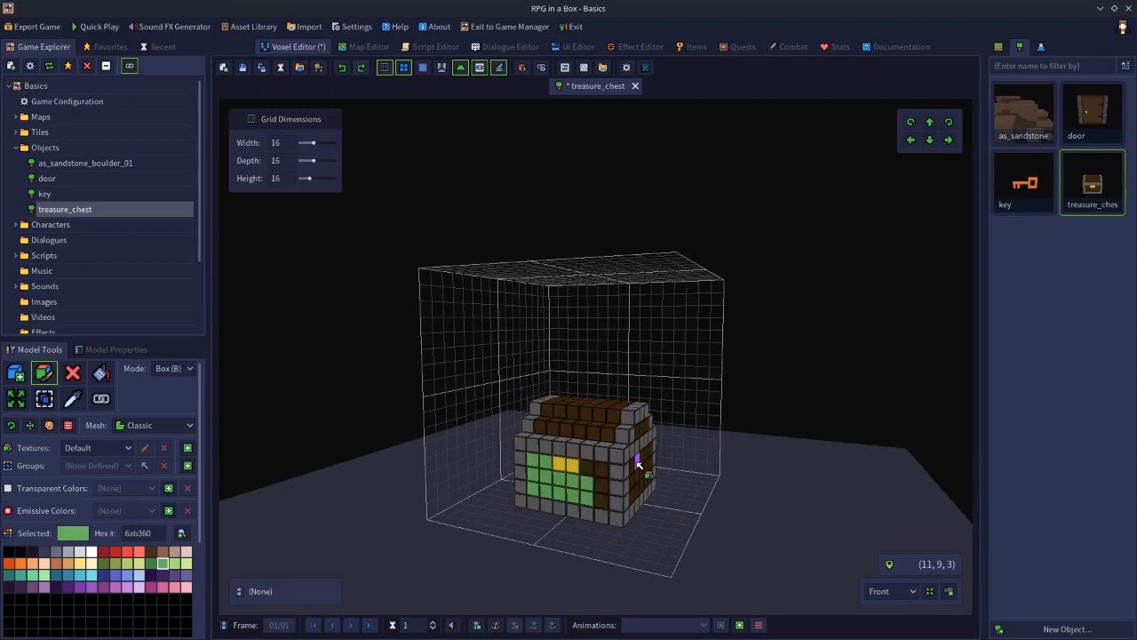
- Erase the raised lid layers from above in Box mode, and inspect the chest from several sides
{"action": "middle_click_drag", "start_coordinate": [638, 471], "coordinate": [636, 558]}
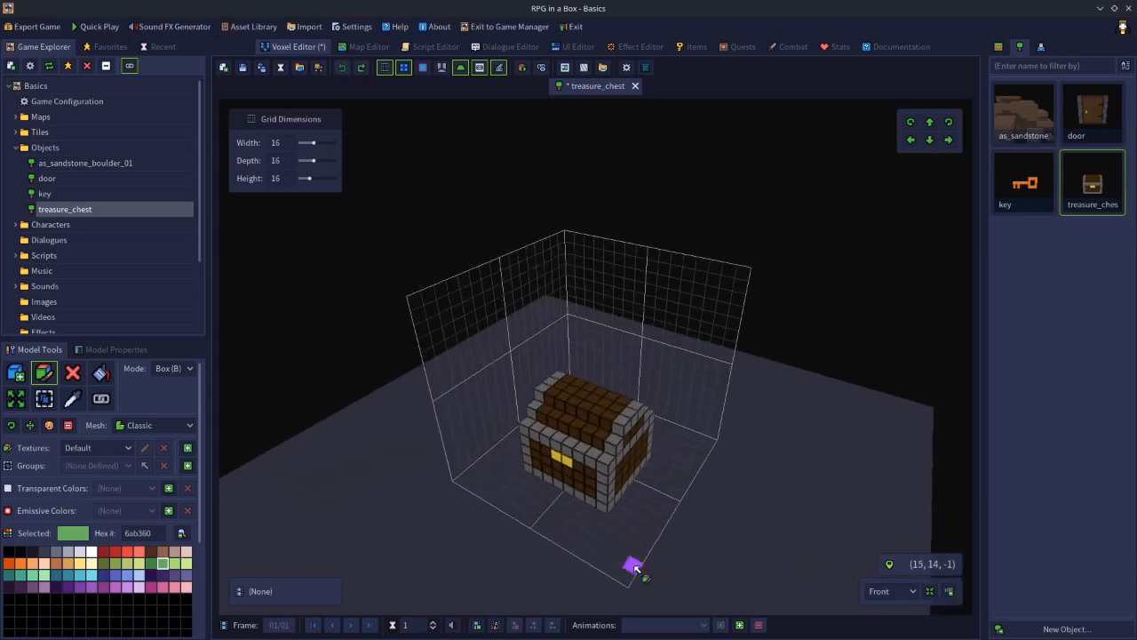
{"action": "key", "text": "e"}
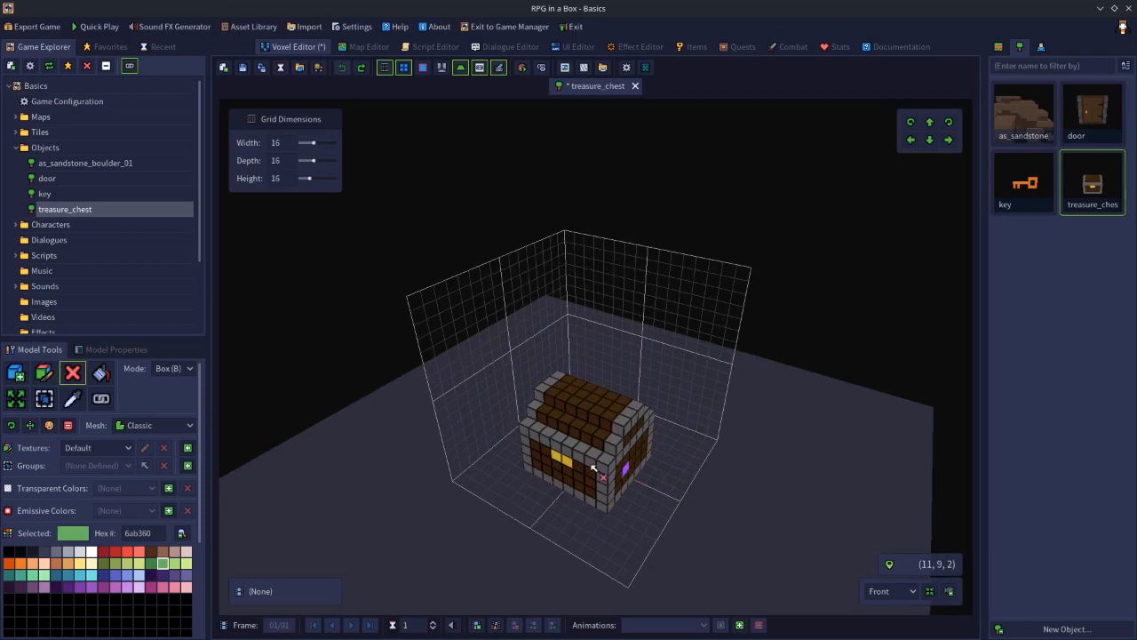
{"action": "mouse_move", "coordinate": [582, 395]}
{"action": "middle_mouse_down"}
{"action": "mouse_move", "coordinate": [555, 532]}
{"action": "mouse_move", "coordinate": [592, 546]}
{"action": "middle_mouse_up"}
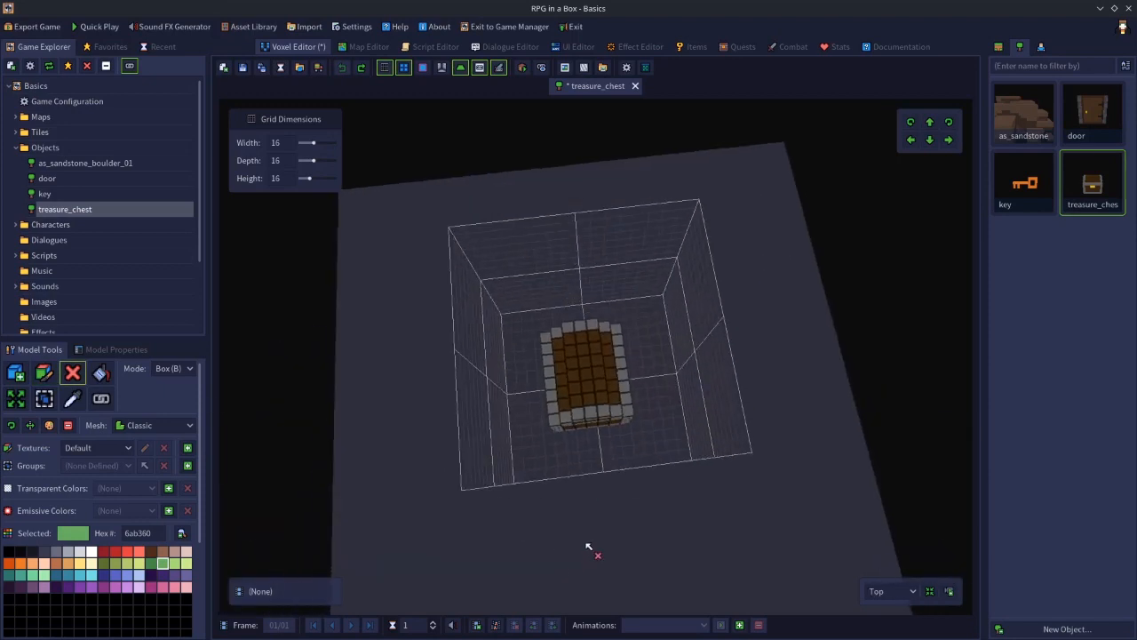
{"action": "left_click_drag", "start_coordinate": [548, 332], "coordinate": [606, 410]}
{"action": "left_click_drag", "start_coordinate": [605, 329], "coordinate": [614, 410]}
{"action": "mouse_move", "coordinate": [614, 410]}
{"action": "middle_mouse_down"}
{"action": "mouse_move", "coordinate": [669, 345]}
{"action": "mouse_move", "coordinate": [619, 284]}
{"action": "mouse_move", "coordinate": [652, 272]}
{"action": "mouse_move", "coordinate": [678, 279]}
{"action": "mouse_move", "coordinate": [685, 309]}
{"action": "middle_mouse_up"}
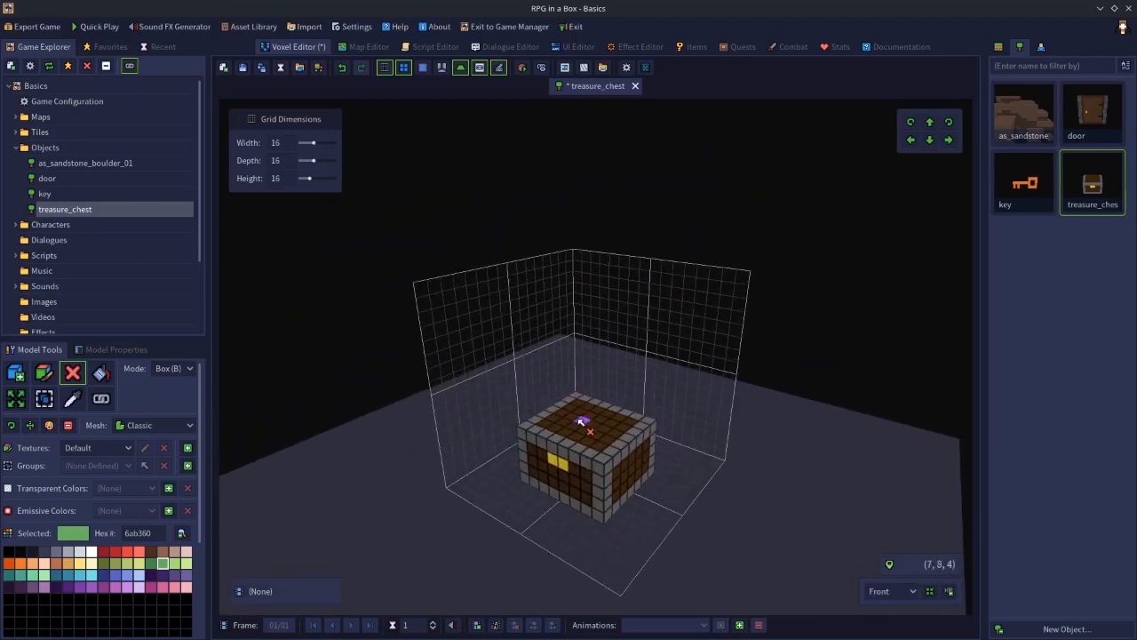
{"action": "mouse_move", "coordinate": [533, 394]}
{"action": "middle_mouse_down"}
{"action": "mouse_move", "coordinate": [540, 436]}
{"action": "mouse_move", "coordinate": [578, 469]}
{"action": "middle_mouse_up"}
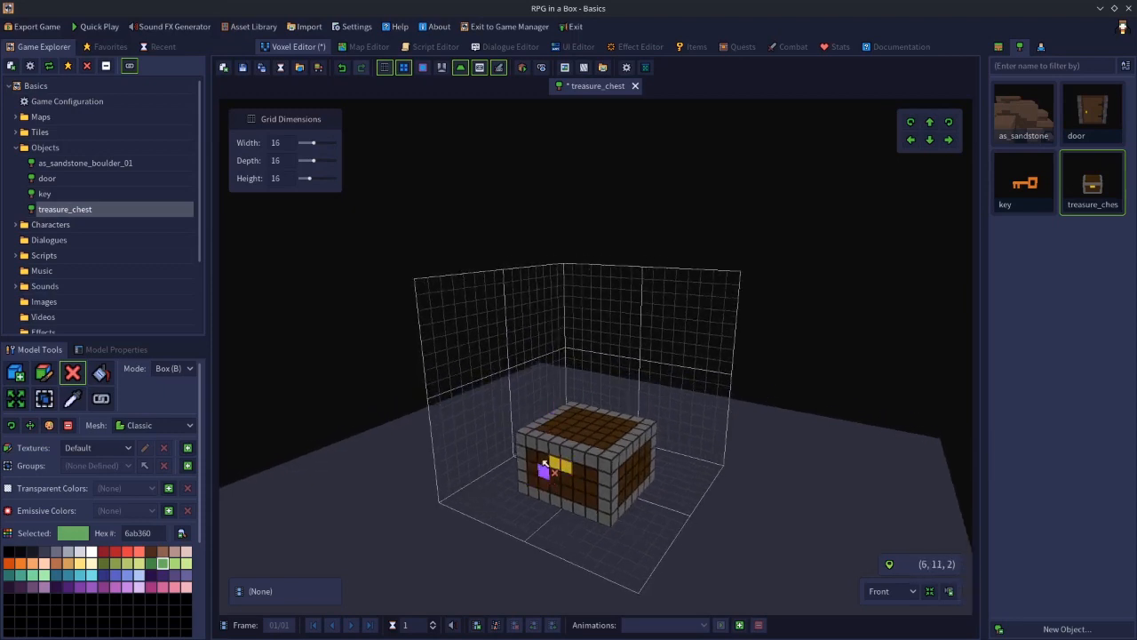
{"action": "mouse_move", "coordinate": [645, 473]}
{"action": "middle_mouse_down"}
{"action": "mouse_move", "coordinate": [620, 455]}
{"action": "mouse_move", "coordinate": [482, 467]}
{"action": "middle_mouse_up"}
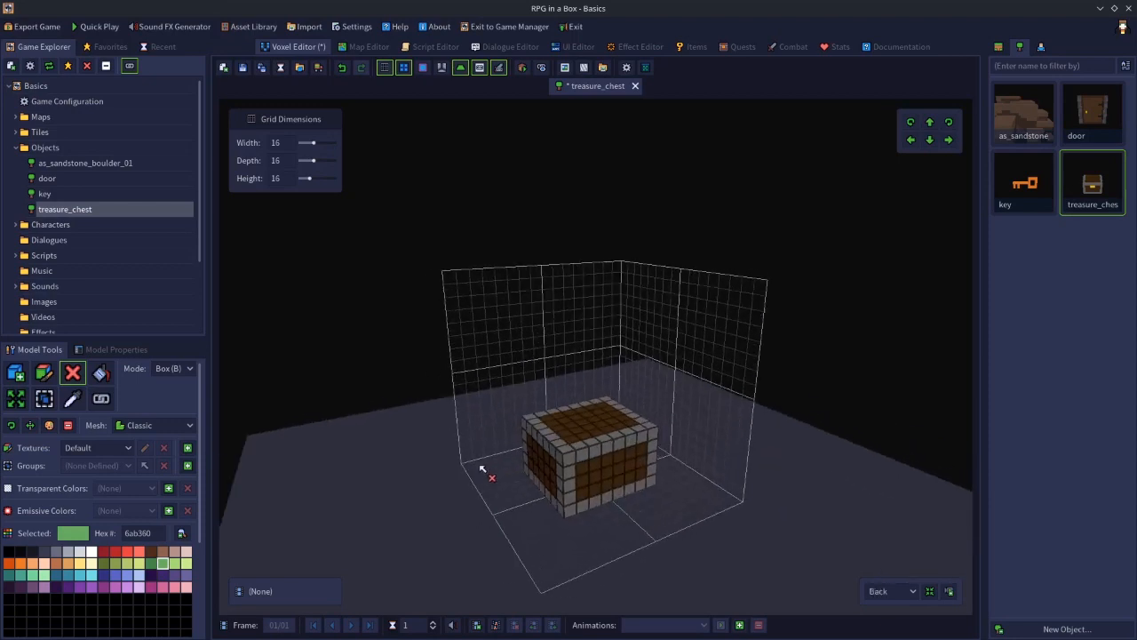
{"action": "middle_click_drag", "start_coordinate": [610, 474], "coordinate": [670, 473]}
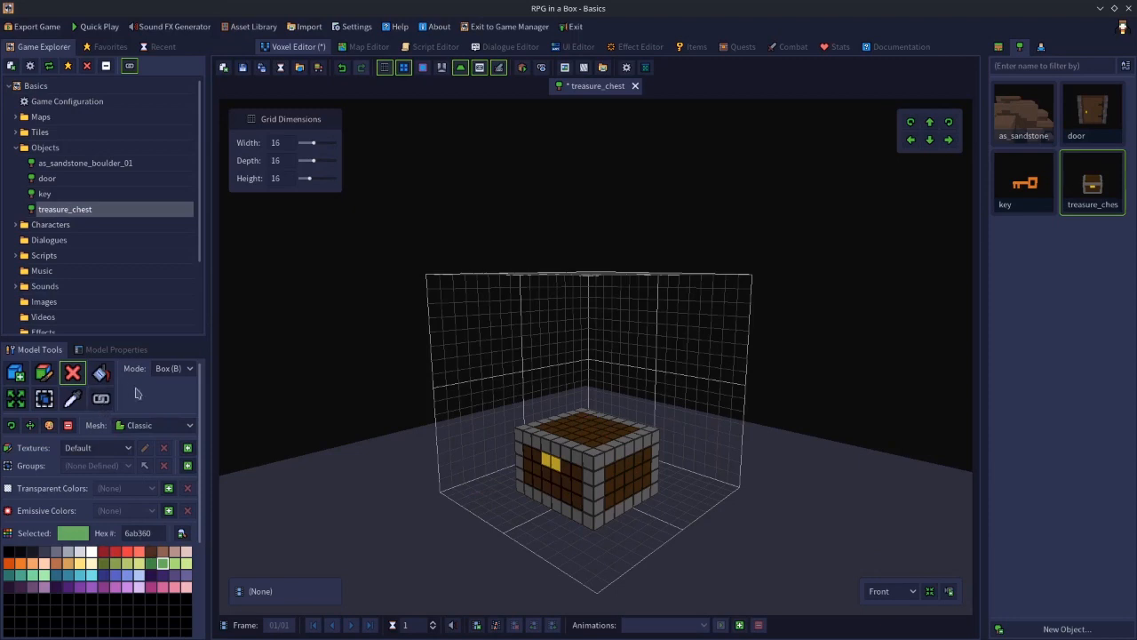
- Try replacing the lidless chest's brown voxels with green (6ab360) using Contiguous Replace Color, then undo it and the lid erasure
{"action": "left_click", "coordinate": [103, 375]}
{"action": "left_click", "coordinate": [151, 371]}
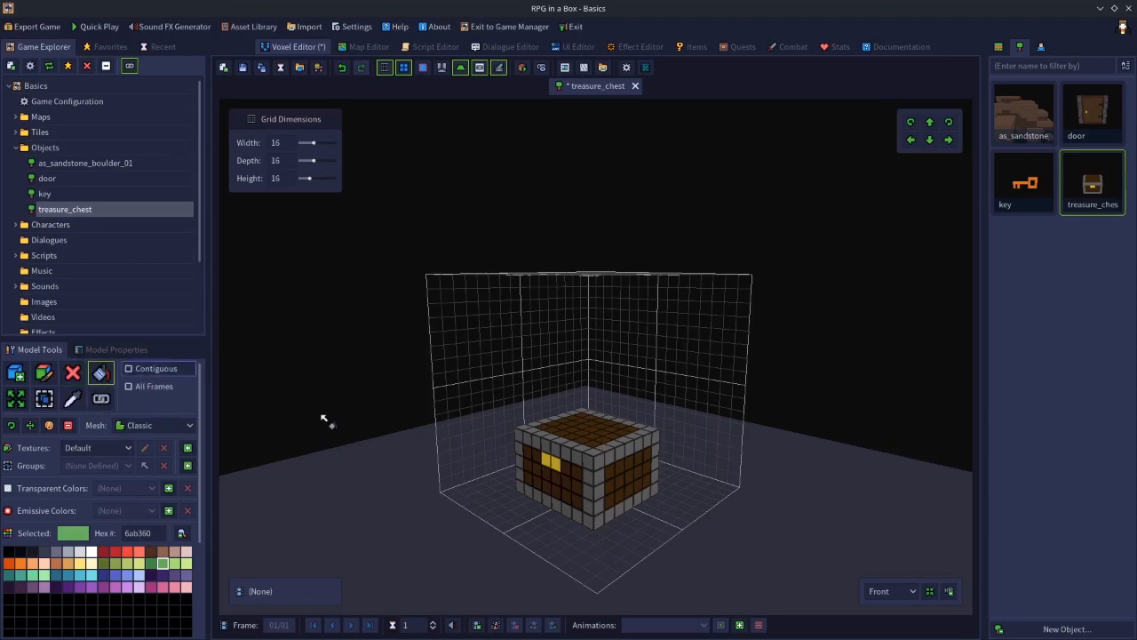
{"action": "left_click", "coordinate": [148, 370]}
{"action": "left_click", "coordinate": [556, 490]}
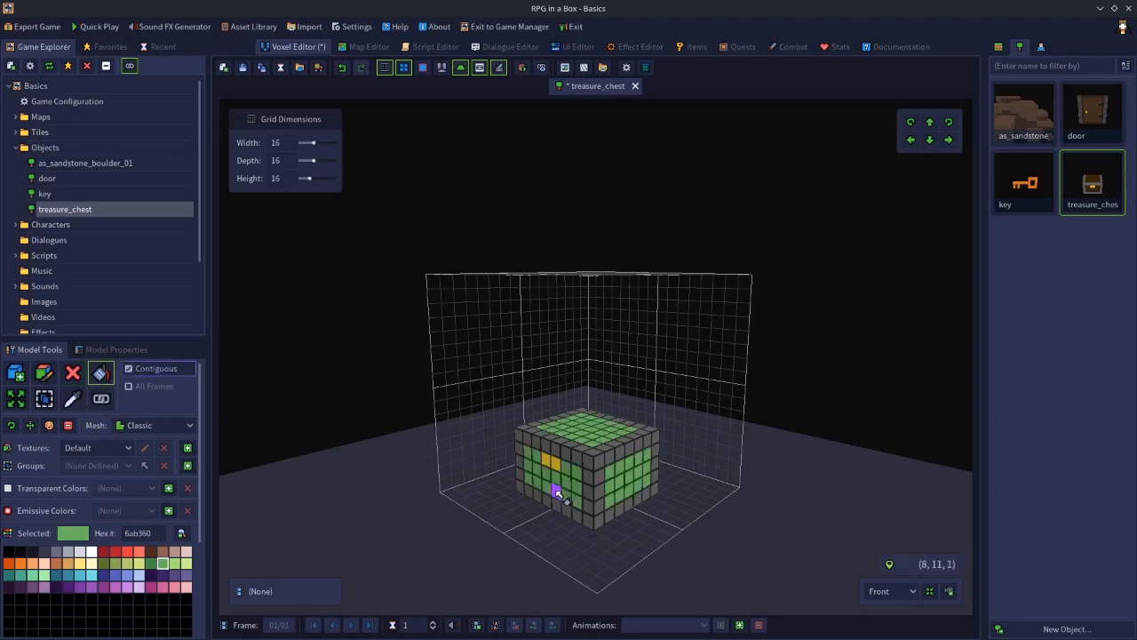
{"action": "key", "text": "ctrl+z"}
- Try moving the whole chest with the Move tool in the front view, wrapping it past the grid edges and back
{"action": "left_click", "coordinate": [18, 401]}
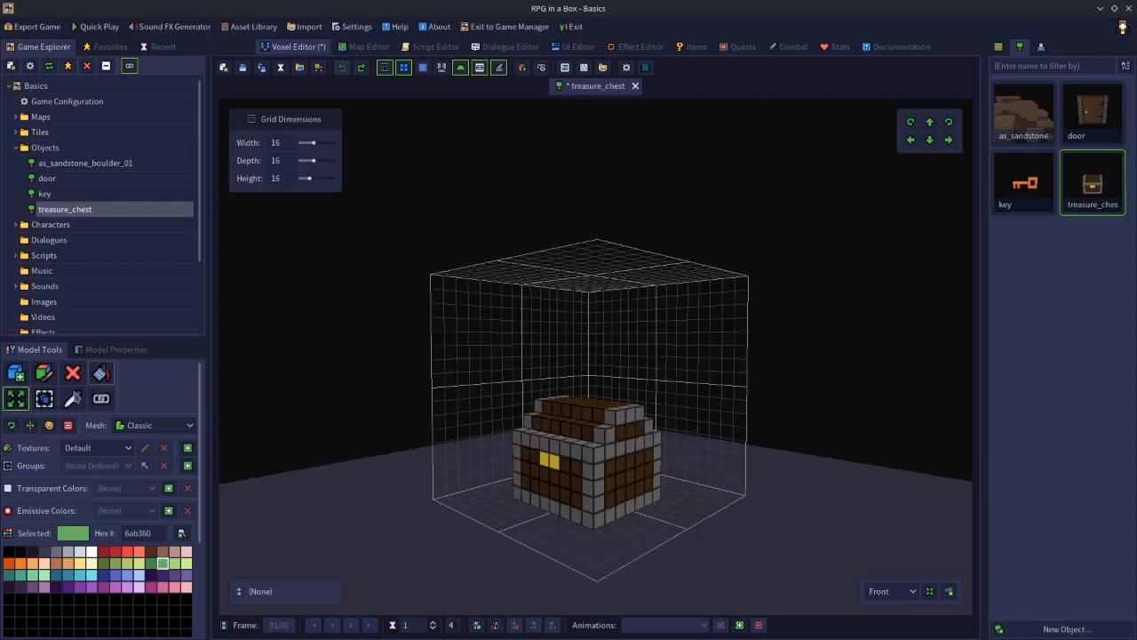
{"action": "key", "text": "F5"}
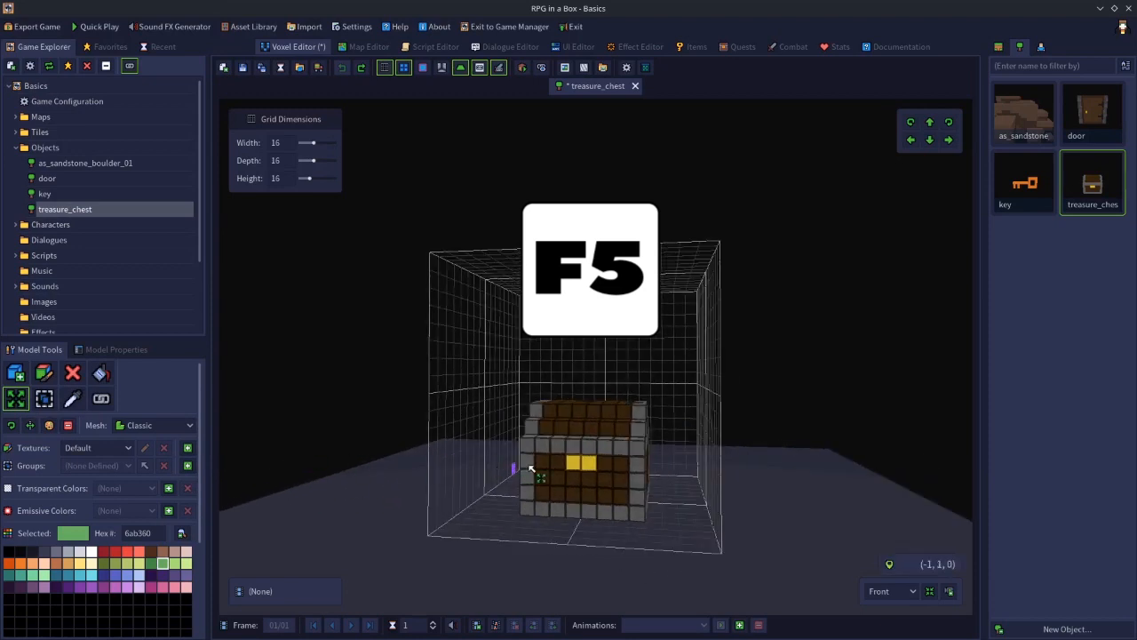
{"action": "mouse_move", "coordinate": [597, 446]}
{"action": "left_mouse_down"}
{"action": "mouse_move", "coordinate": [481, 444]}
{"action": "mouse_move", "coordinate": [618, 422]}
{"action": "mouse_move", "coordinate": [523, 505]}
{"action": "mouse_move", "coordinate": [597, 420]}
{"action": "mouse_move", "coordinate": [609, 470]}
{"action": "mouse_move", "coordinate": [607, 450]}
{"action": "left_mouse_up"}
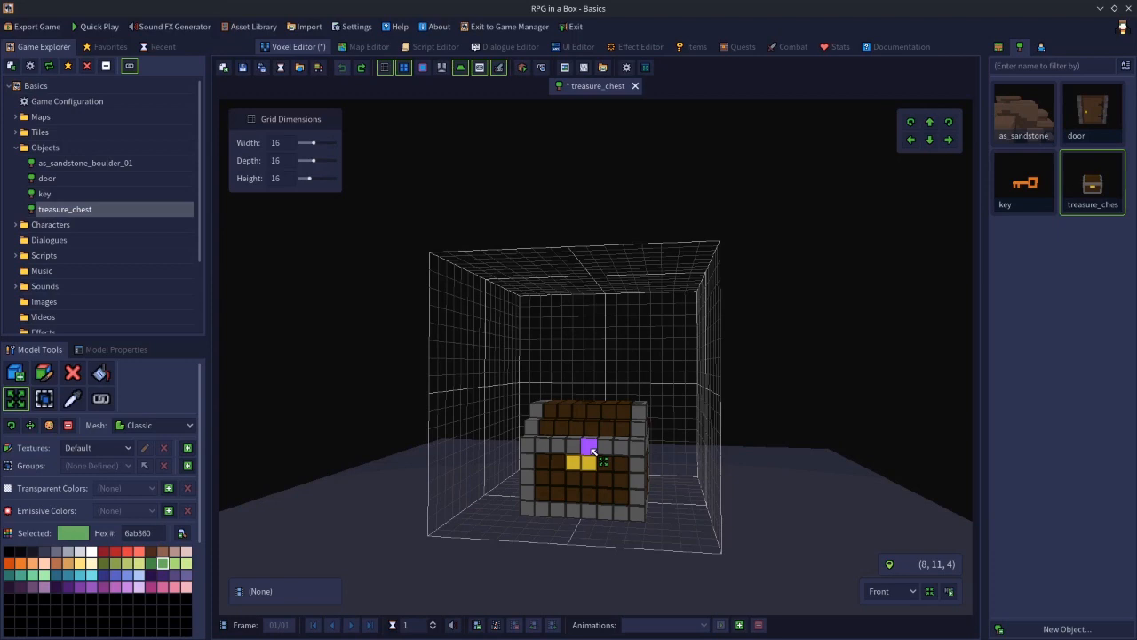
{"action": "left_click_drag", "start_coordinate": [593, 450], "coordinate": [637, 471]}
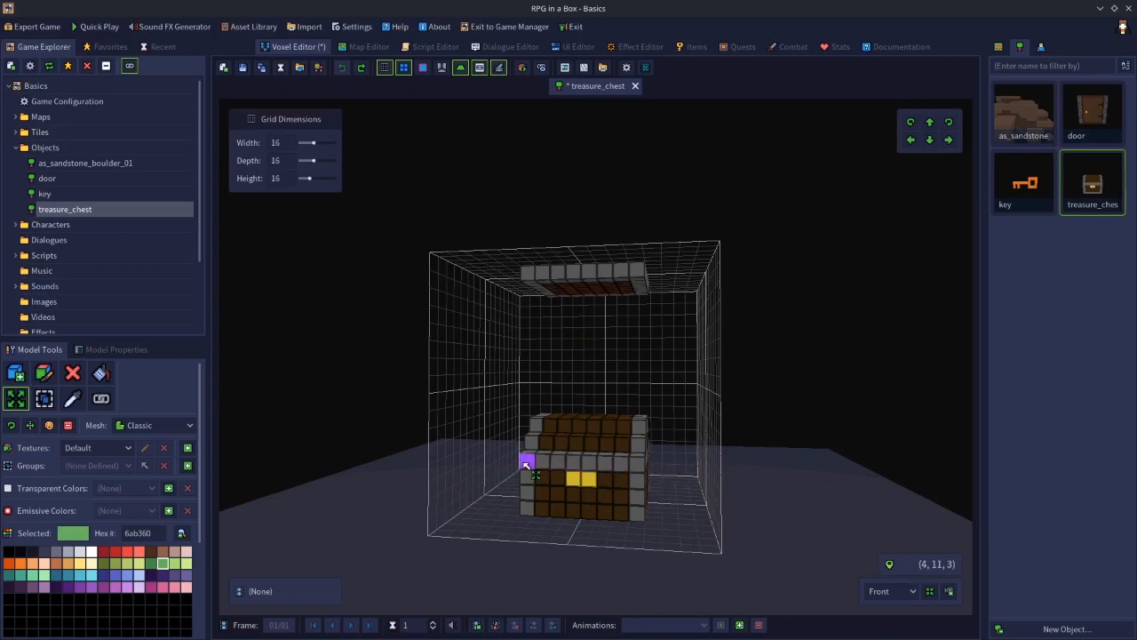
{"action": "left_click_drag", "start_coordinate": [655, 458], "coordinate": [648, 444]}
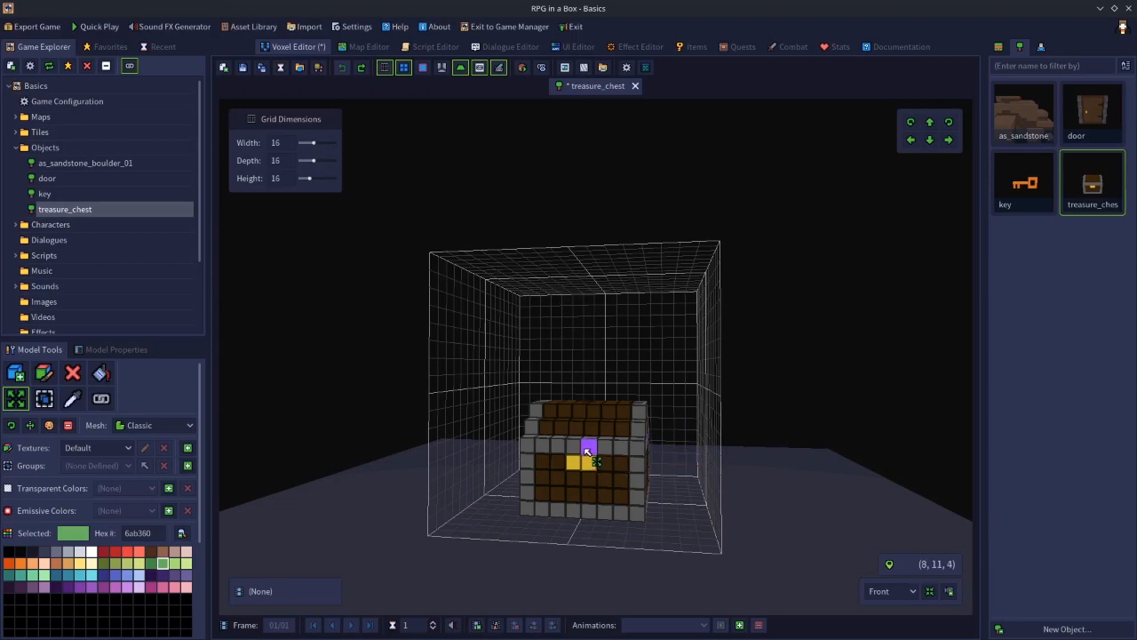
{"action": "left_click_drag", "start_coordinate": [559, 455], "coordinate": [584, 502]}
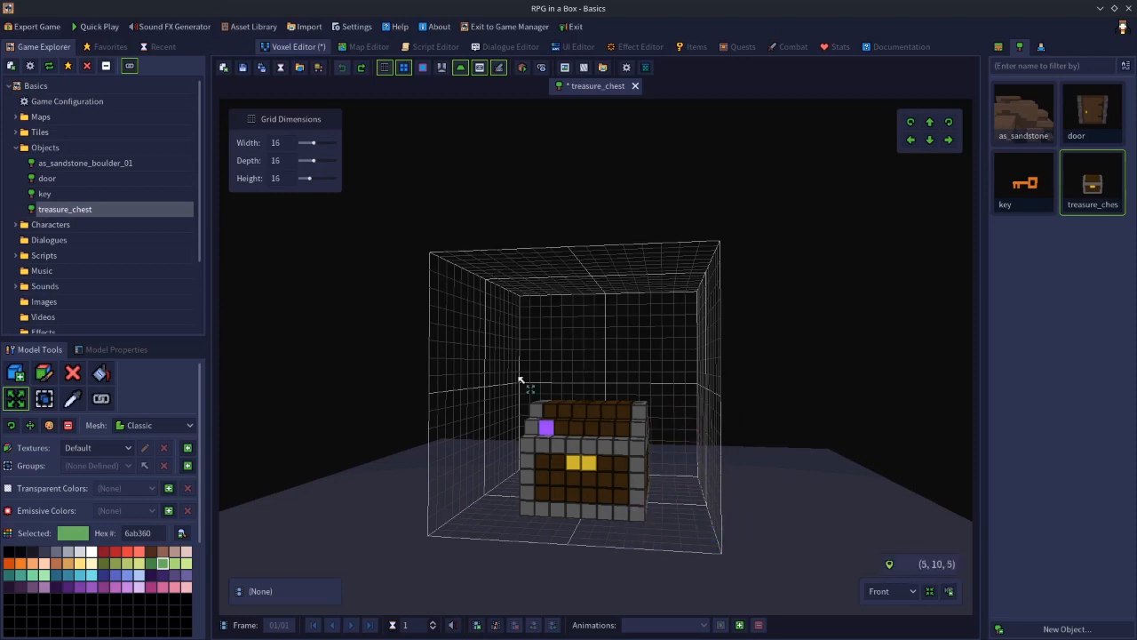
- Try moving the chest vertically from the front and left side views, returning it to its original position
{"action": "middle_click_drag", "start_coordinate": [691, 489], "coordinate": [697, 488]}
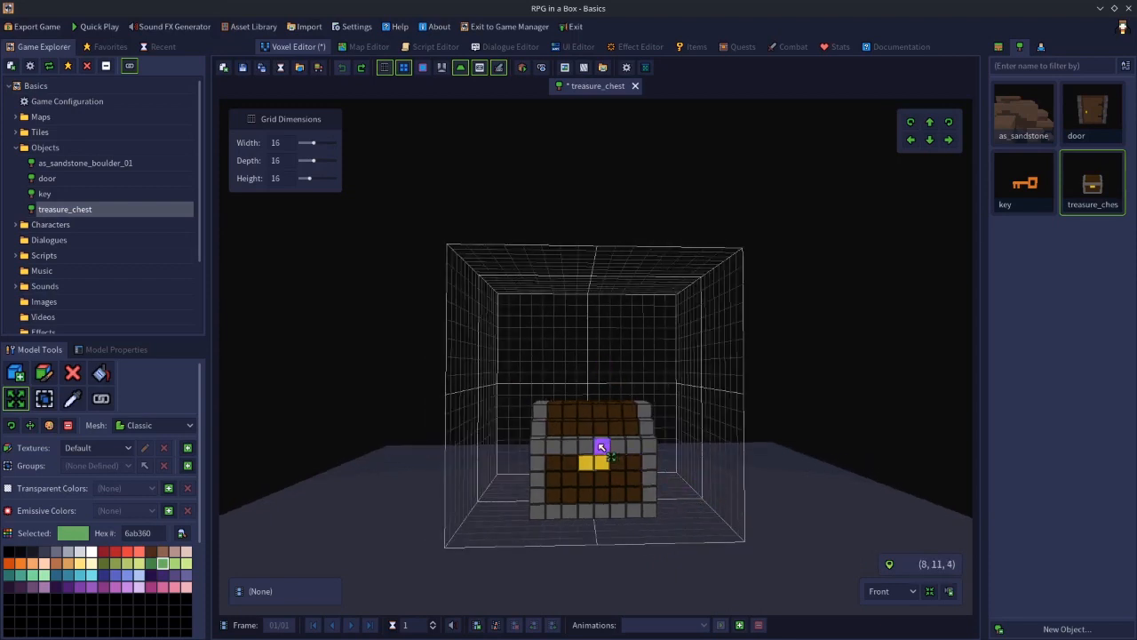
{"action": "mouse_move", "coordinate": [601, 447]}
{"action": "left_mouse_down"}
{"action": "mouse_move", "coordinate": [394, 444]}
{"action": "mouse_move", "coordinate": [573, 450]}
{"action": "mouse_move", "coordinate": [528, 462]}
{"action": "mouse_move", "coordinate": [605, 464]}
{"action": "left_mouse_up"}
{"action": "middle_click_drag", "start_coordinate": [729, 450], "coordinate": [538, 447]}
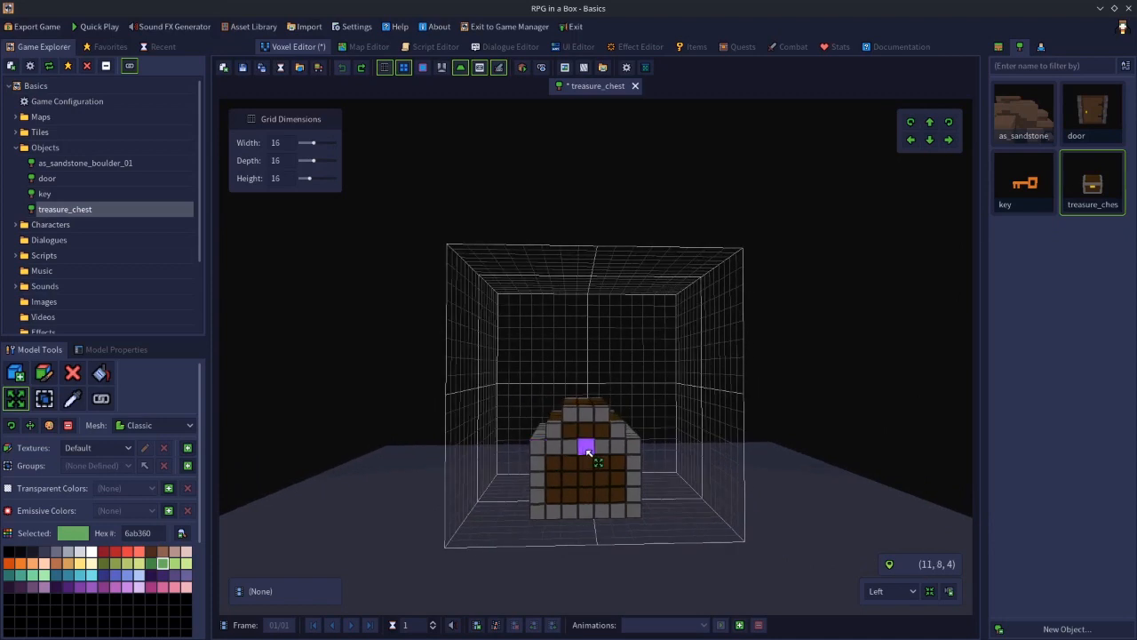
{"action": "left_click_drag", "start_coordinate": [587, 453], "coordinate": [585, 479]}
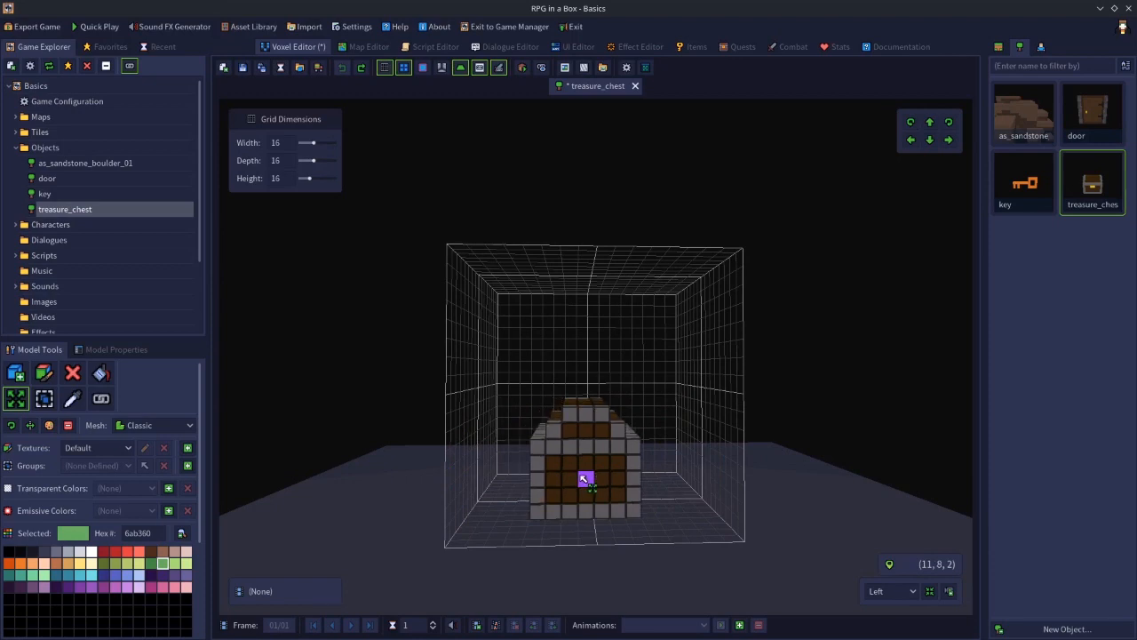
{"action": "middle_click_drag", "start_coordinate": [536, 509], "coordinate": [670, 512]}
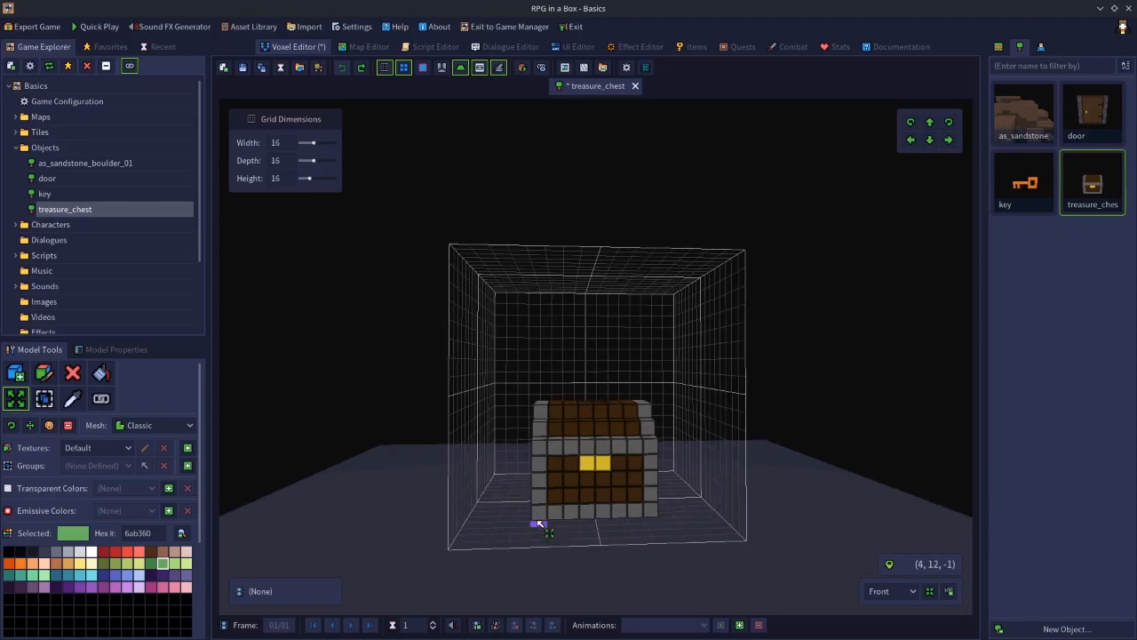
- Move the chest one voxel toward the back of the grid from the top view, and test sideways movement from the front
{"action": "mouse_move", "coordinate": [655, 477]}
{"action": "middle_mouse_down"}
{"action": "mouse_move", "coordinate": [639, 483]}
{"action": "mouse_move", "coordinate": [648, 483]}
{"action": "middle_mouse_up"}
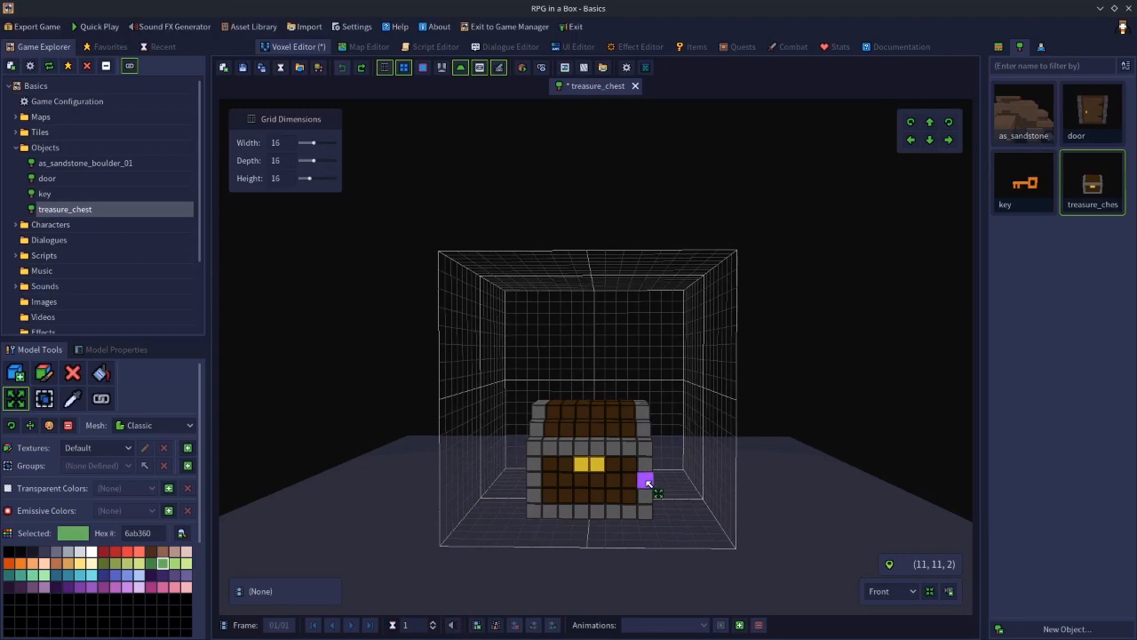
{"action": "middle_click_drag", "start_coordinate": [633, 398], "coordinate": [630, 561]}
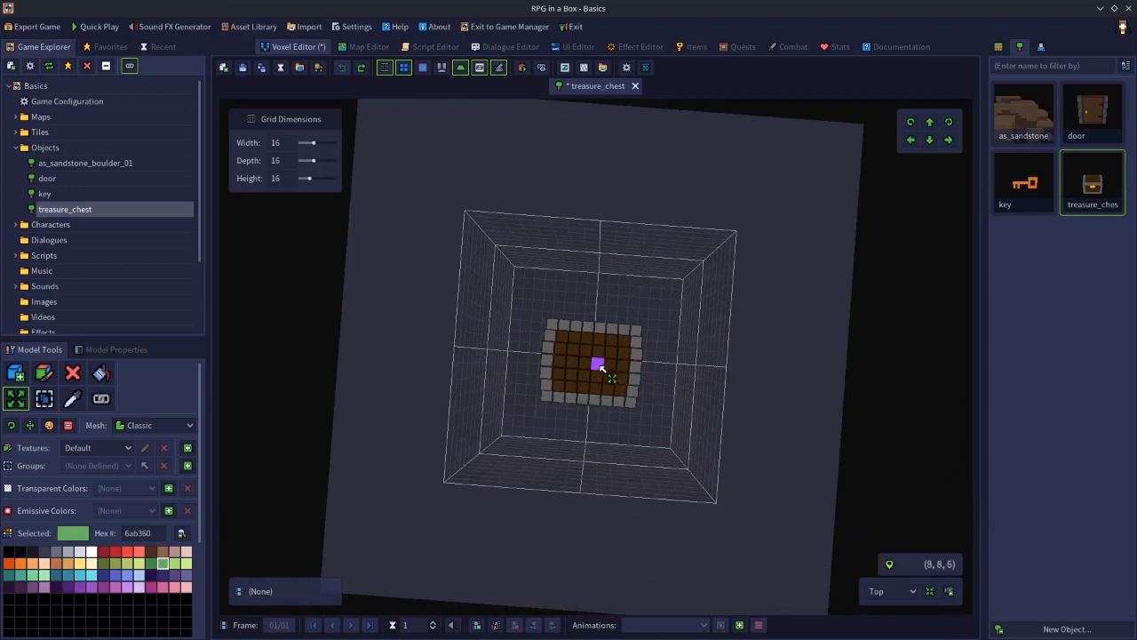
{"action": "mouse_move", "coordinate": [595, 366]}
{"action": "left_mouse_down"}
{"action": "mouse_move", "coordinate": [534, 361]}
{"action": "mouse_move", "coordinate": [609, 363]}
{"action": "mouse_move", "coordinate": [599, 370]}
{"action": "mouse_move", "coordinate": [589, 234]}
{"action": "mouse_move", "coordinate": [574, 399]}
{"action": "mouse_move", "coordinate": [589, 312]}
{"action": "mouse_move", "coordinate": [584, 363]}
{"action": "mouse_move", "coordinate": [582, 348]}
{"action": "left_mouse_up"}
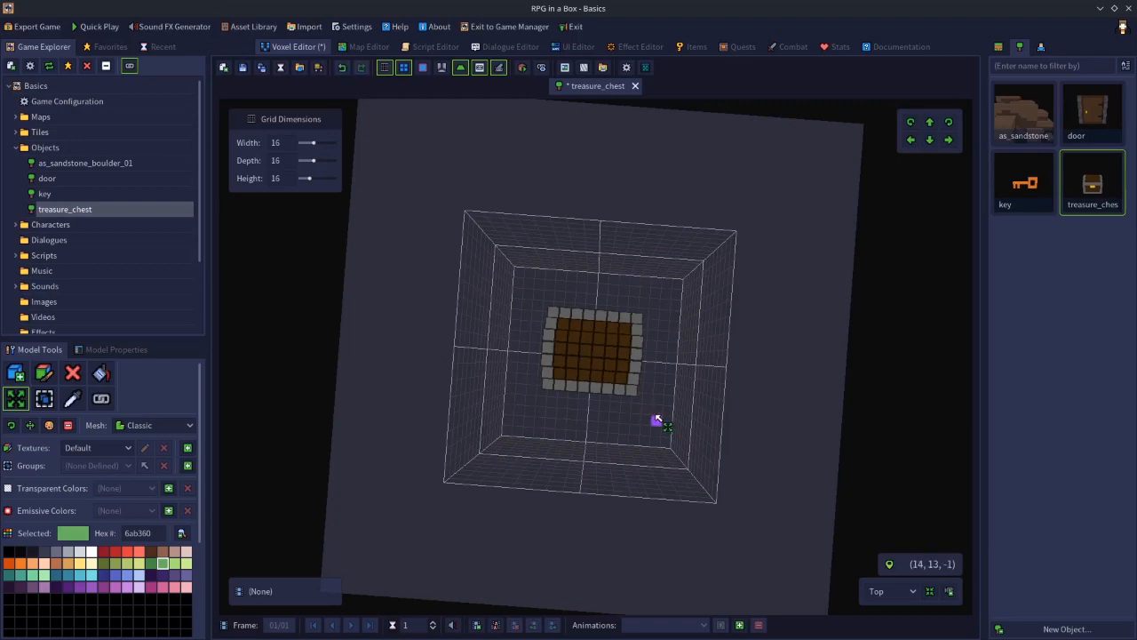
{"action": "middle_click_drag", "start_coordinate": [665, 444], "coordinate": [677, 204]}
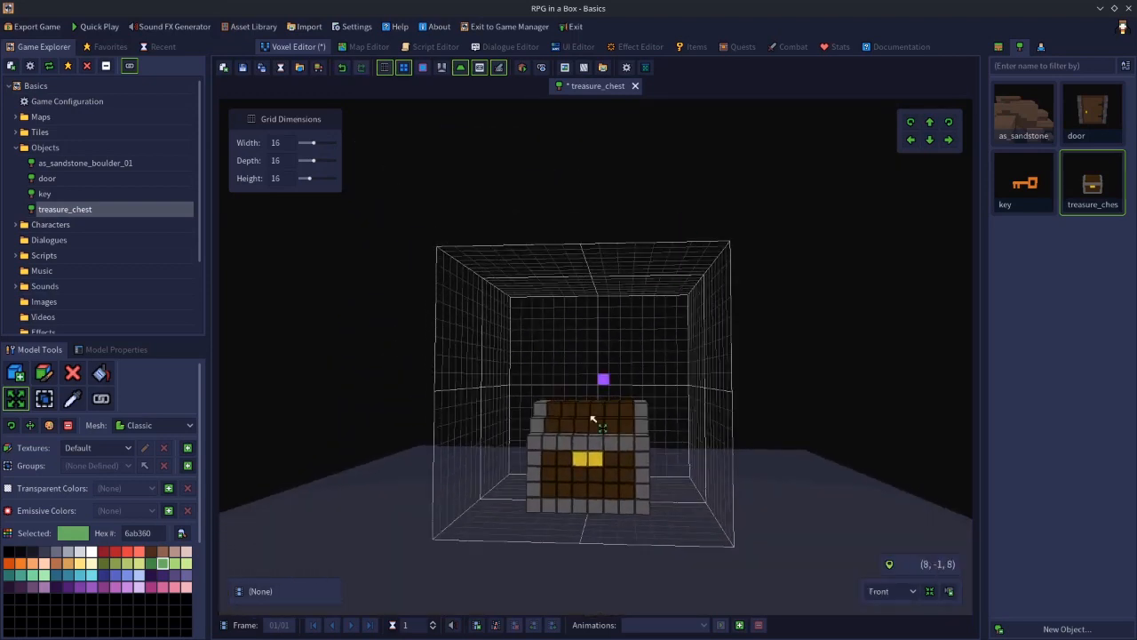
{"action": "mouse_move", "coordinate": [588, 448]}
{"action": "left_mouse_down"}
{"action": "mouse_move", "coordinate": [593, 404]}
{"action": "mouse_move", "coordinate": [583, 461]}
{"action": "mouse_move", "coordinate": [613, 283]}
{"action": "mouse_move", "coordinate": [595, 478]}
{"action": "mouse_move", "coordinate": [609, 348]}
{"action": "mouse_move", "coordinate": [610, 444]}
{"action": "left_mouse_up"}
{"action": "right_click_drag", "start_coordinate": [683, 446], "coordinate": [563, 444]}
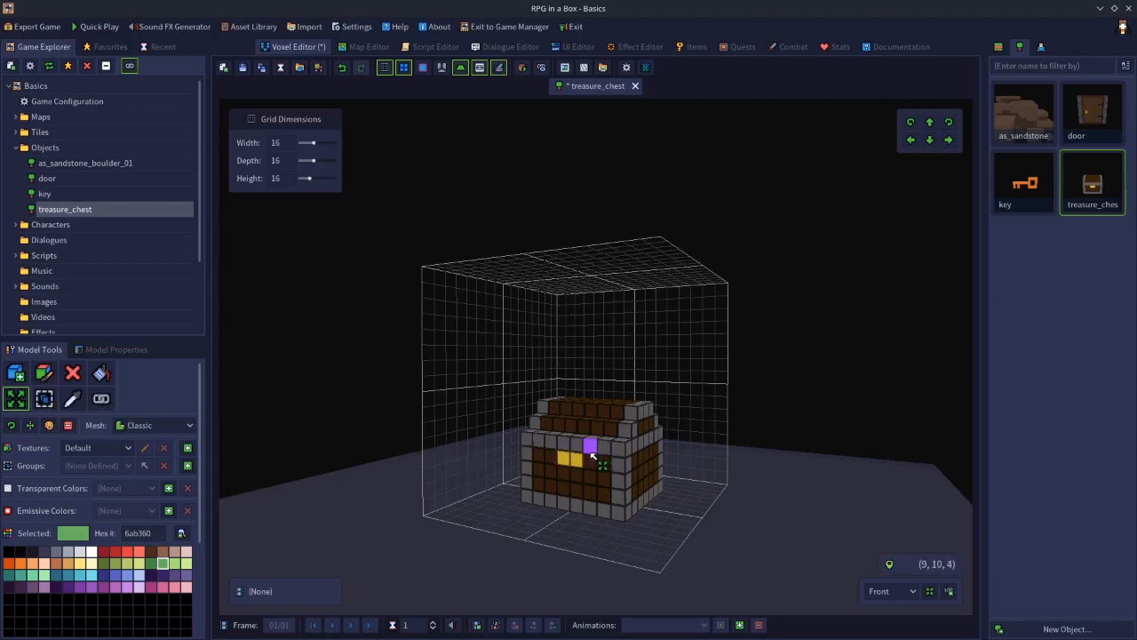
- Try moving the chest with the temporary Move override while the Add tool is active in Box mode
{"action": "key", "text": "ctrl"}
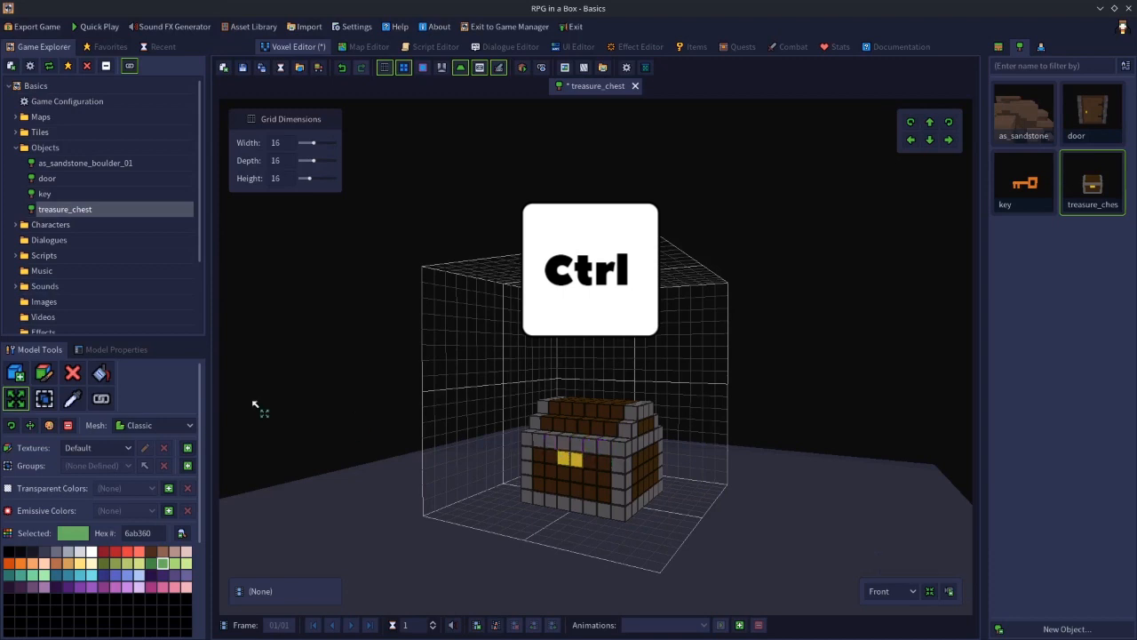
{"action": "left_click", "coordinate": [15, 372]}
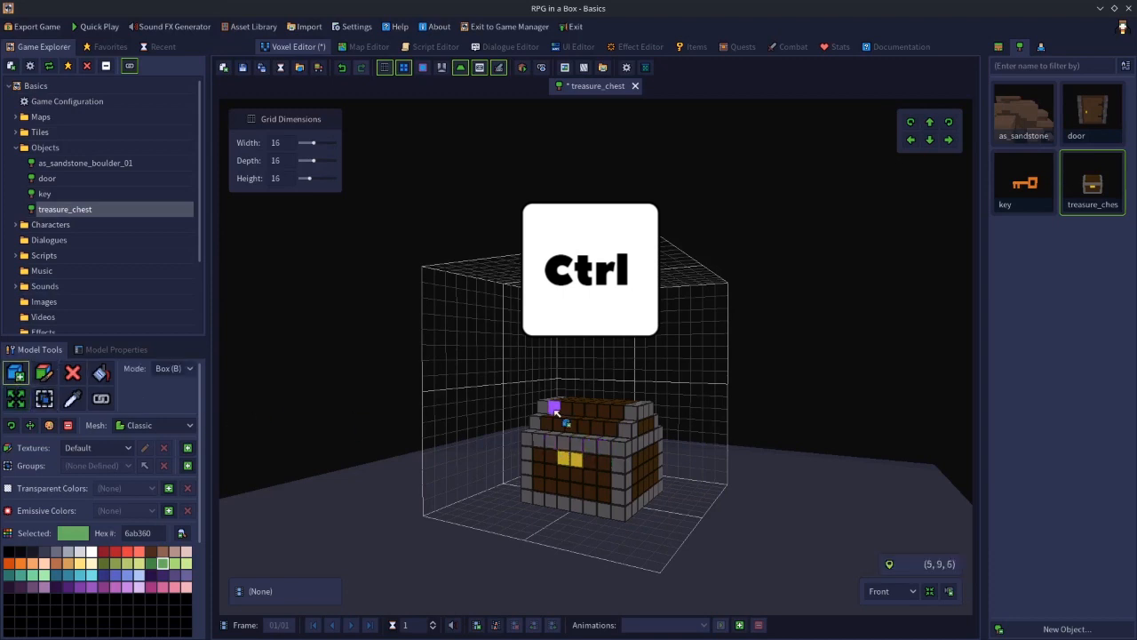
{"action": "left_click_drag", "start_coordinate": [570, 445], "coordinate": [563, 478], "text": "ctrl"}
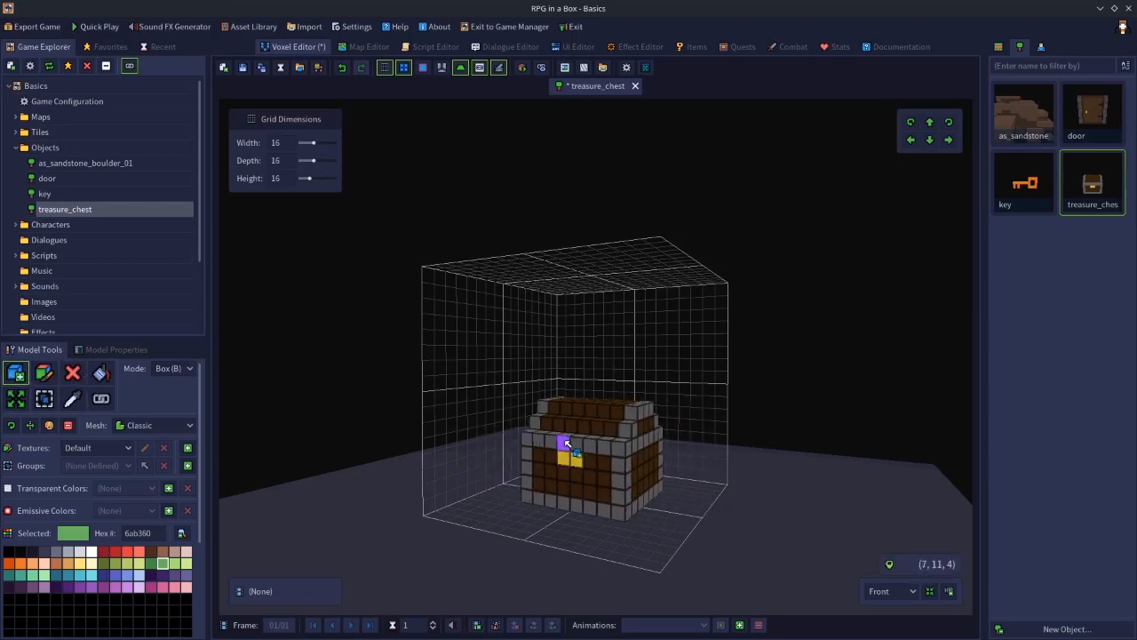
{"action": "left_click_drag", "start_coordinate": [567, 443], "coordinate": [571, 473], "text": "ctrl"}
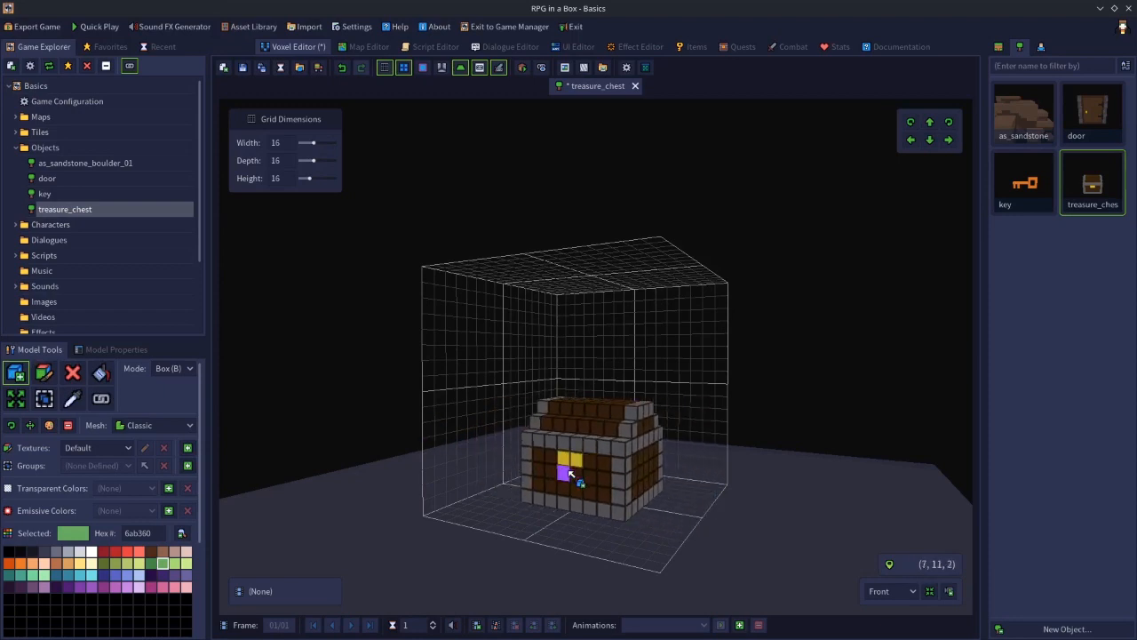
- Try adding a flat green (6ab360) box of voxels on the grid floor beside the chest, and undo the changes
{"action": "left_click_drag", "start_coordinate": [457, 516], "coordinate": [525, 529]}
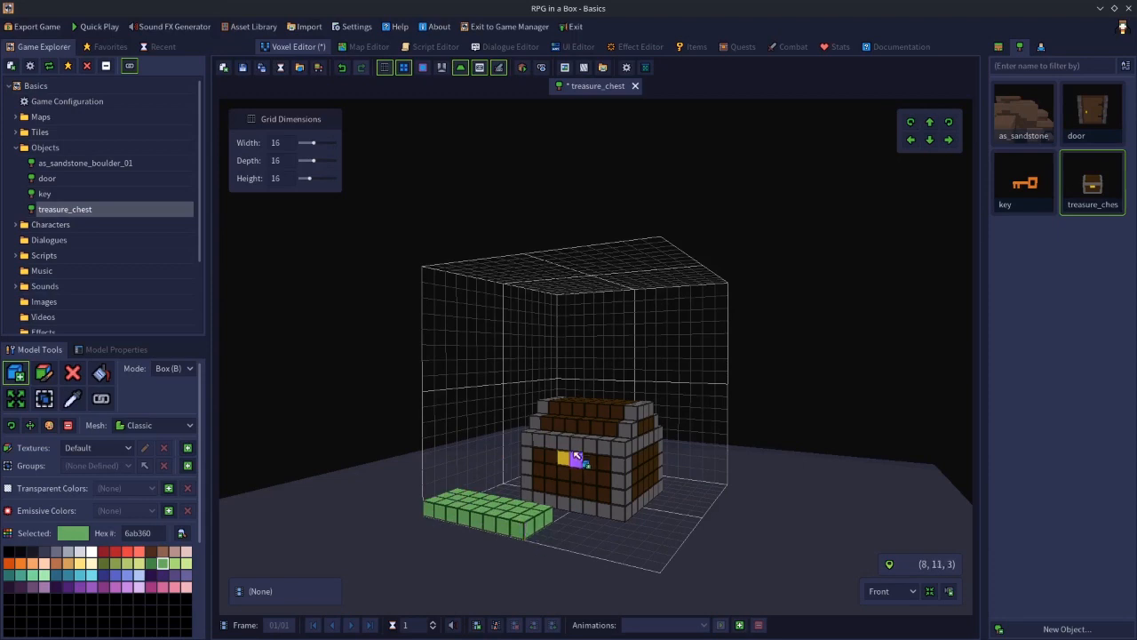
{"action": "left_click_drag", "start_coordinate": [496, 433], "coordinate": [607, 468], "text": "shift"}
{"action": "key", "text": "ctrl+z"}
{"action": "key", "text": "ctrl+z"}
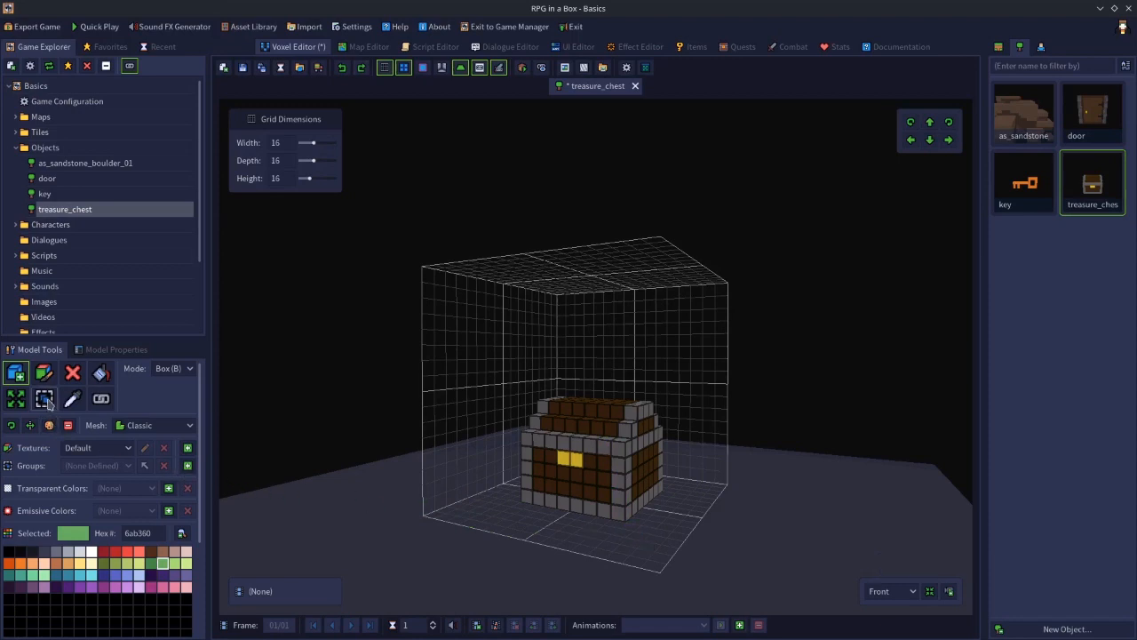
- Box-select the front section of the chest with the Select tool, try moving it sideways, and undo the move
{"action": "key", "text": "F6"}
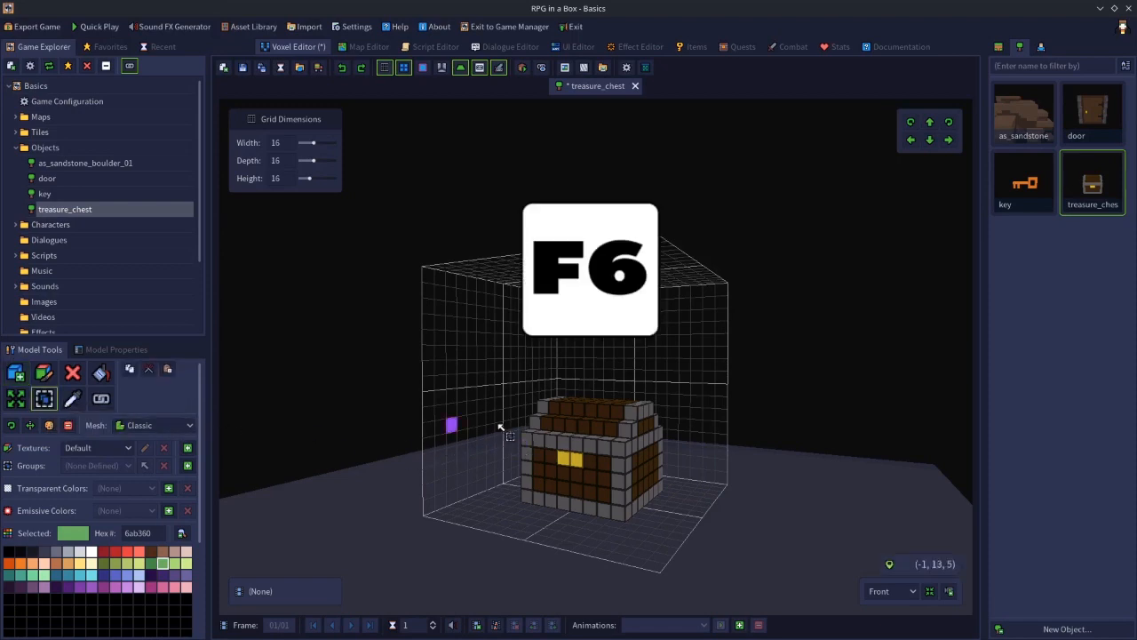
{"action": "left_click_drag", "start_coordinate": [553, 406], "coordinate": [623, 521]}
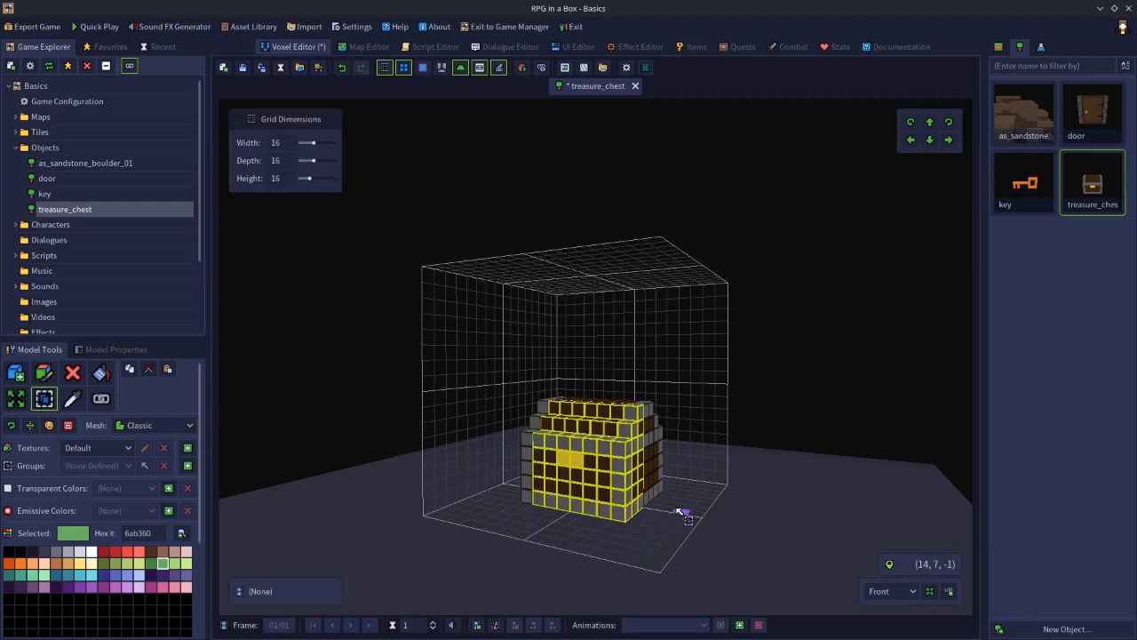
{"action": "left_click_drag", "start_coordinate": [594, 482], "coordinate": [720, 526]}
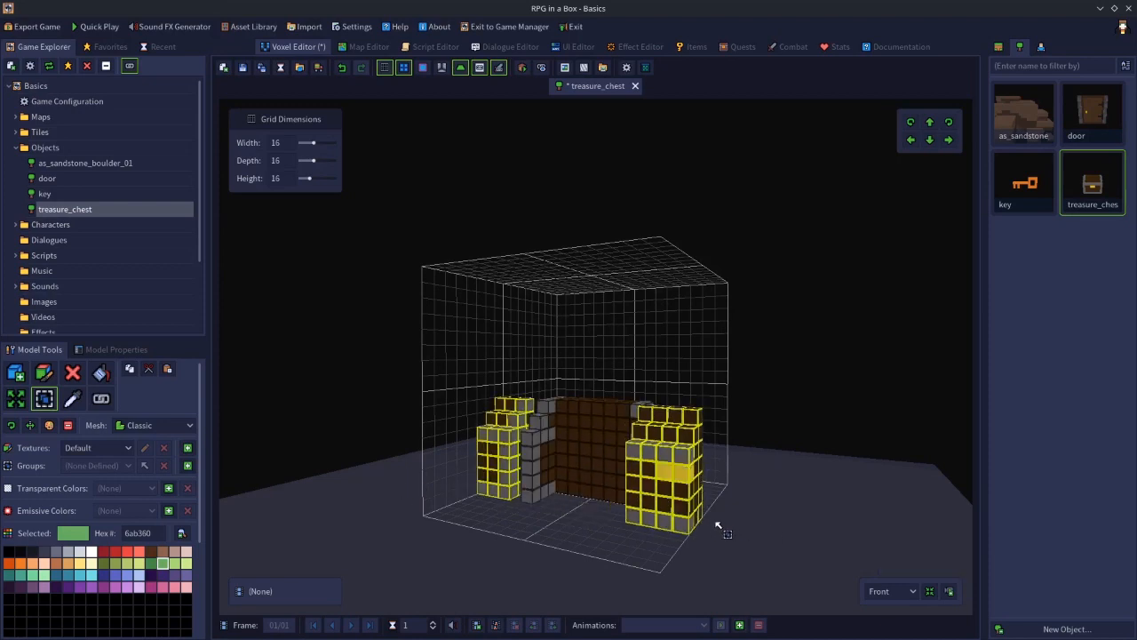
{"action": "key", "text": "ctrl+z"}
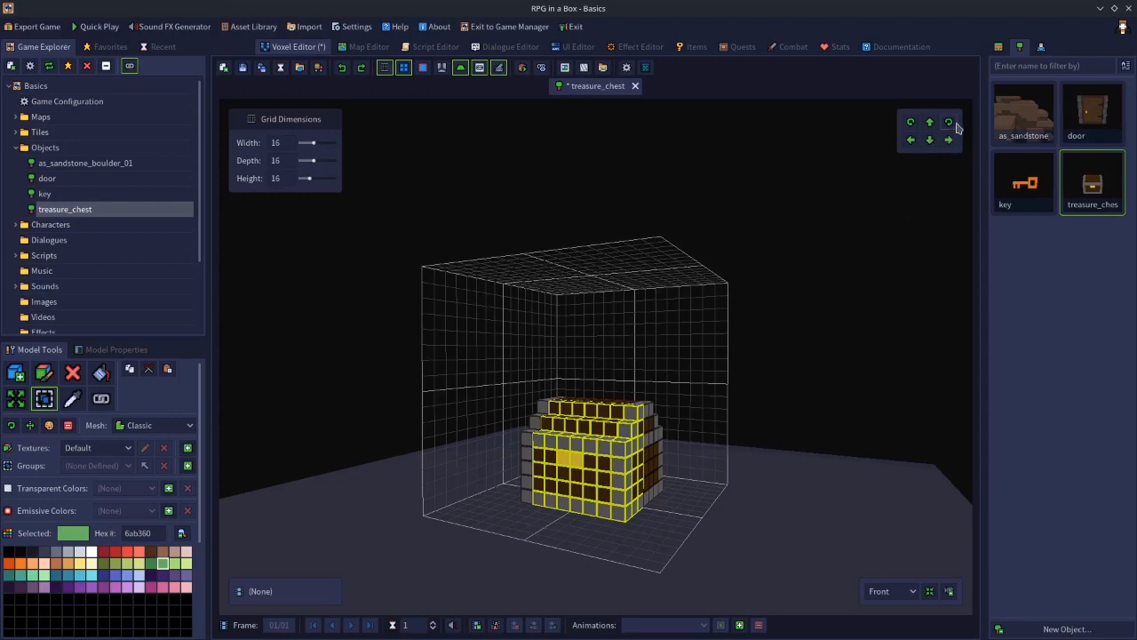
- Rotate the selected front section four times through a full turn, and clear the selection
{"action": "left_click", "coordinate": [955, 127]}
{"action": "left_click", "coordinate": [955, 127]}
{"action": "left_click", "coordinate": [955, 127]}
{"action": "left_click", "coordinate": [955, 127]}
{"action": "left_click", "coordinate": [870, 269]}
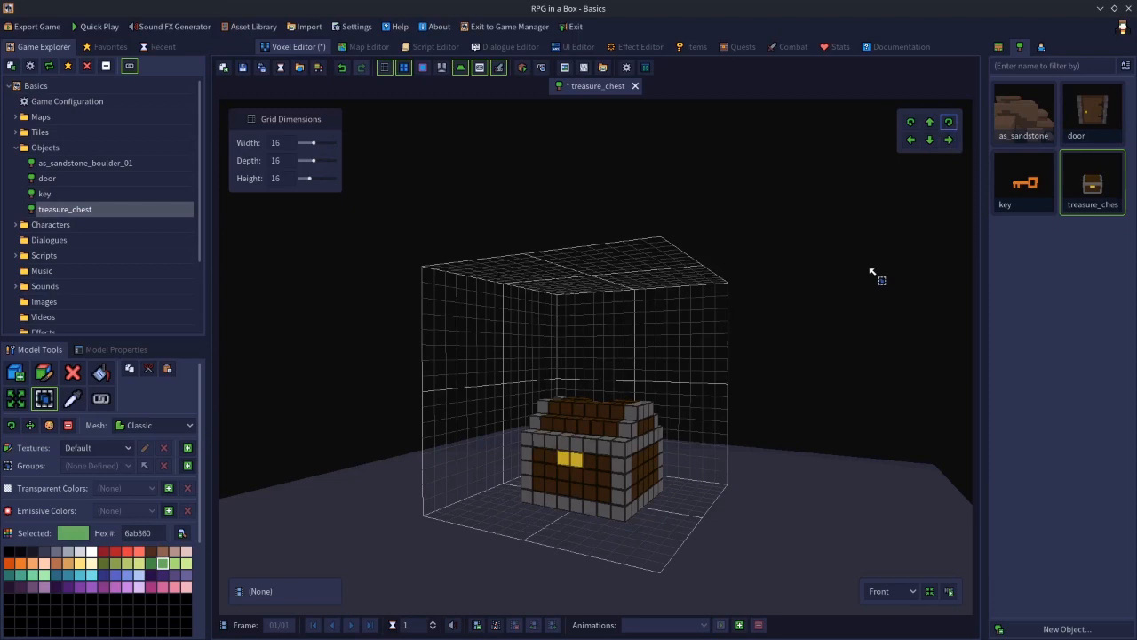
- Rotate the whole unselected chest model four times through a full turn
{"action": "left_click", "coordinate": [949, 127]}
{"action": "left_click", "coordinate": [949, 127]}
{"action": "left_click", "coordinate": [949, 127]}
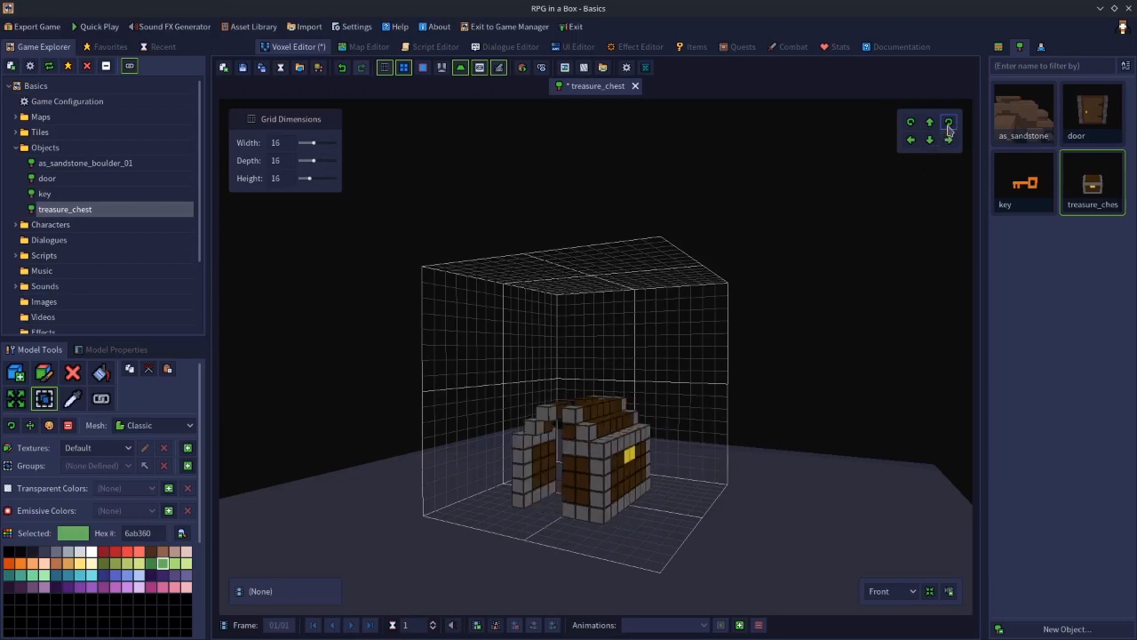
{"action": "left_click", "coordinate": [949, 127]}
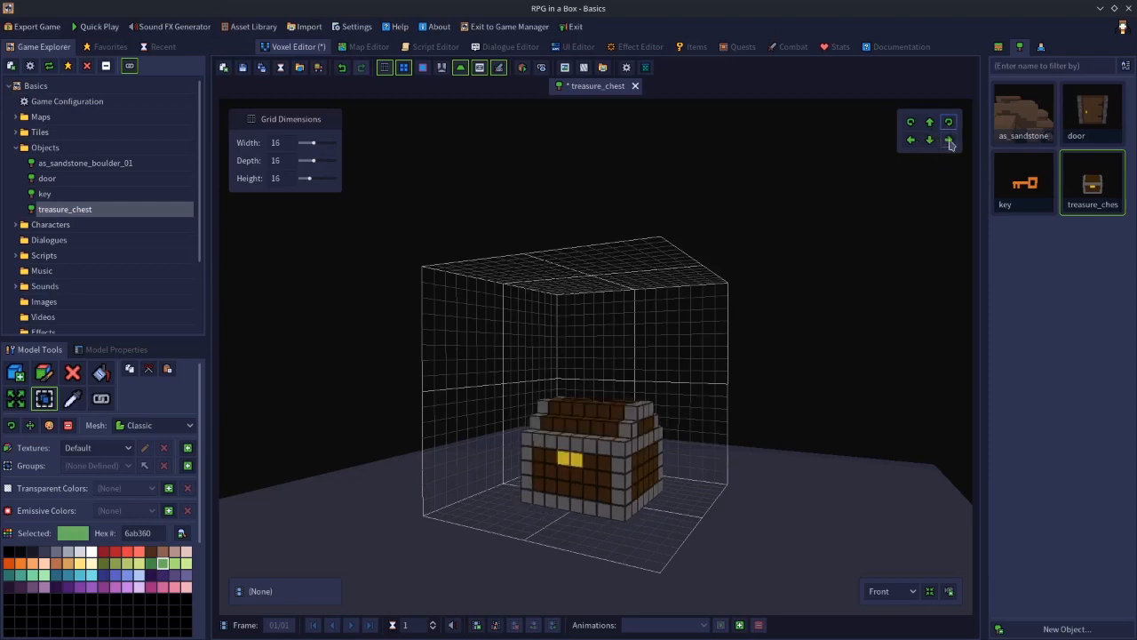
- Shift the whole chest sideways in both directions within the grid, and select all of its voxels
{"action": "left_click", "coordinate": [949, 140]}
{"action": "left_click", "coordinate": [908, 145]}
{"action": "left_click", "coordinate": [948, 142]}
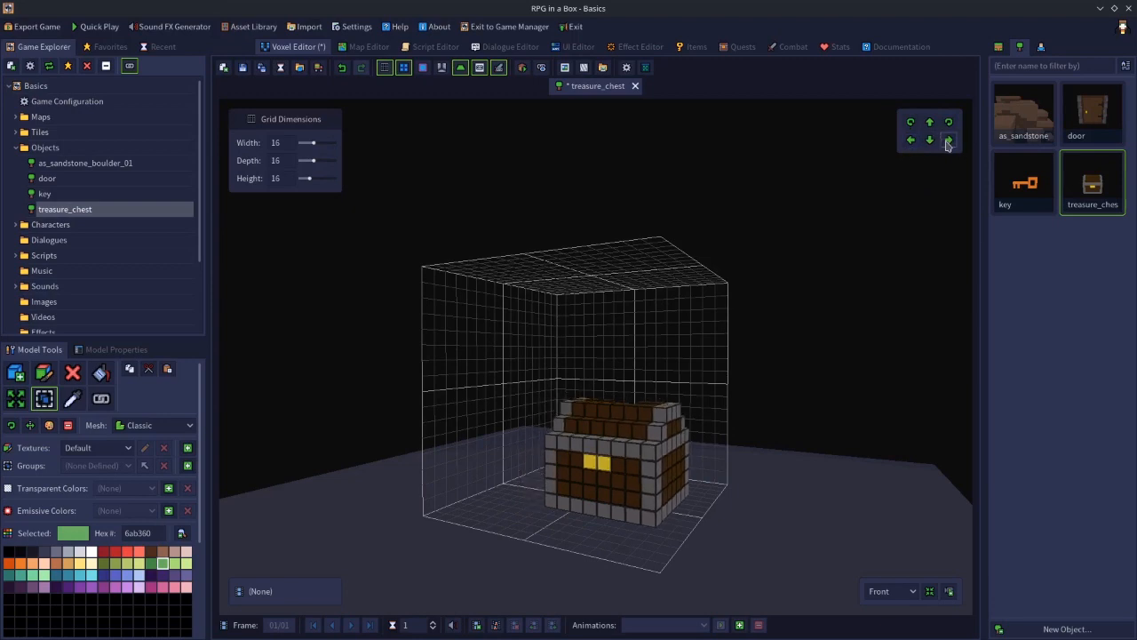
{"action": "left_click", "coordinate": [910, 142]}
{"action": "key", "text": "ctrl+z"}
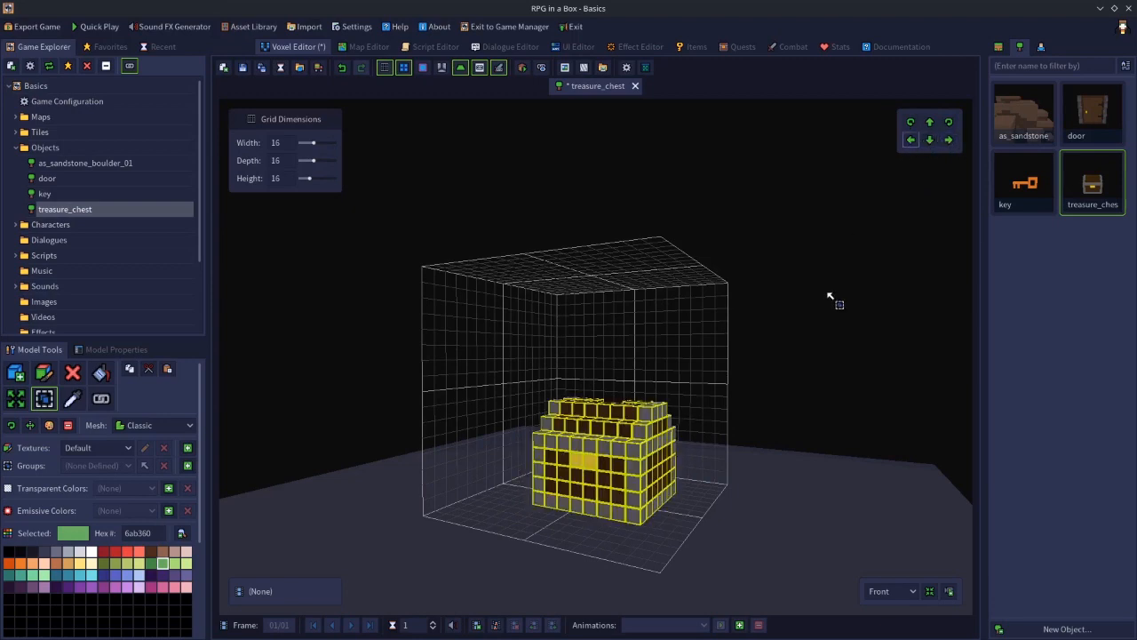
- Box-select part of the chest's front section and shift only that selection sideways
{"action": "left_click_drag", "start_coordinate": [591, 408], "coordinate": [643, 502]}
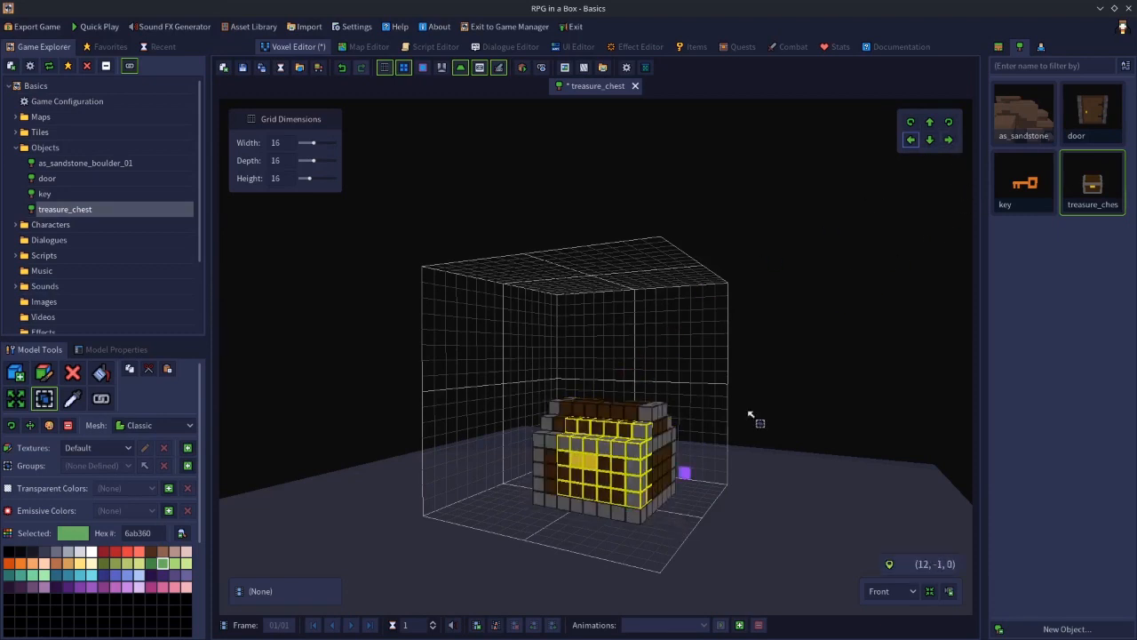
{"action": "left_click", "coordinate": [949, 141]}
{"action": "left_click", "coordinate": [949, 140]}
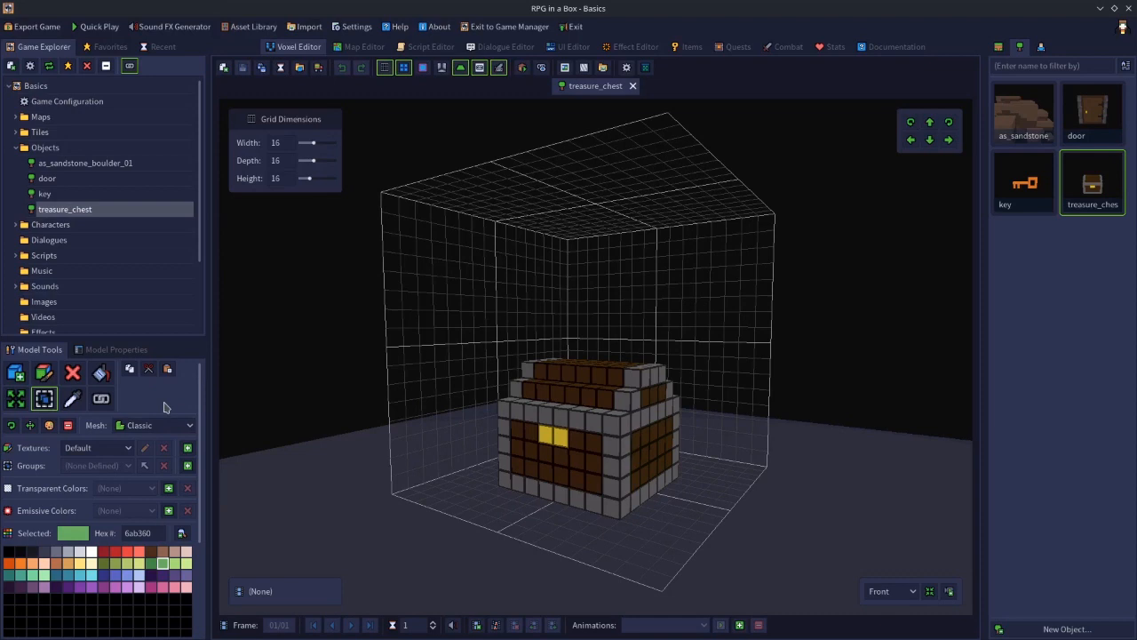
- Select all of the chest's voxels and clear the selection again
{"action": "key", "text": "ctrl+a"}
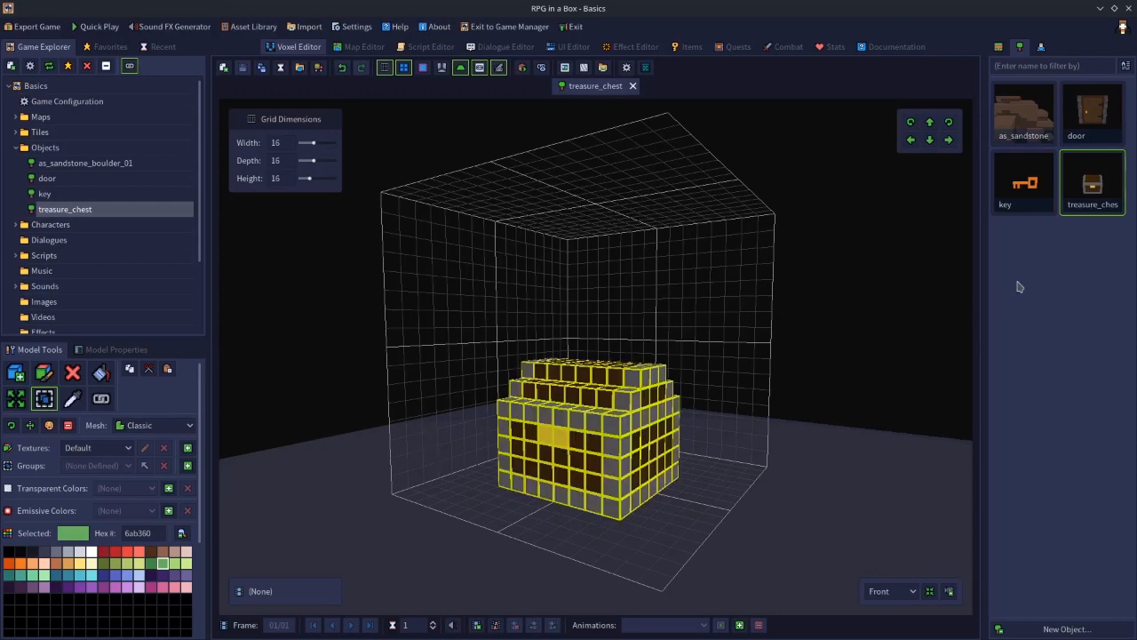
{"action": "left_click", "coordinate": [844, 325]}
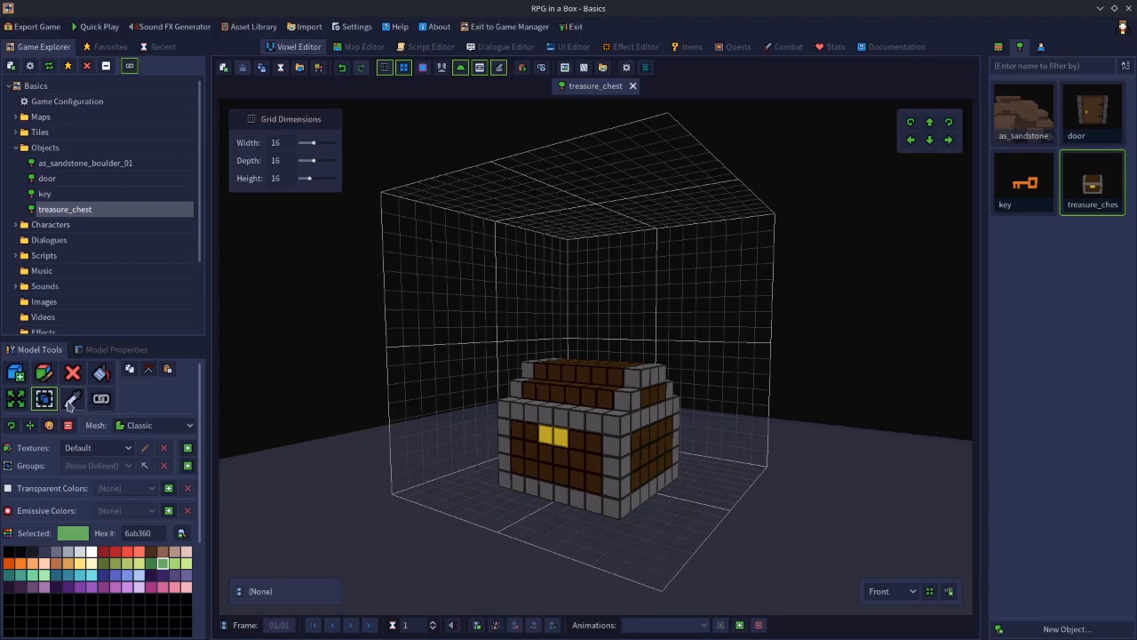
- Sample the gray, yellow and dark brown colors from the chest's front voxels with the color picker
{"action": "key", "text": "F7"}
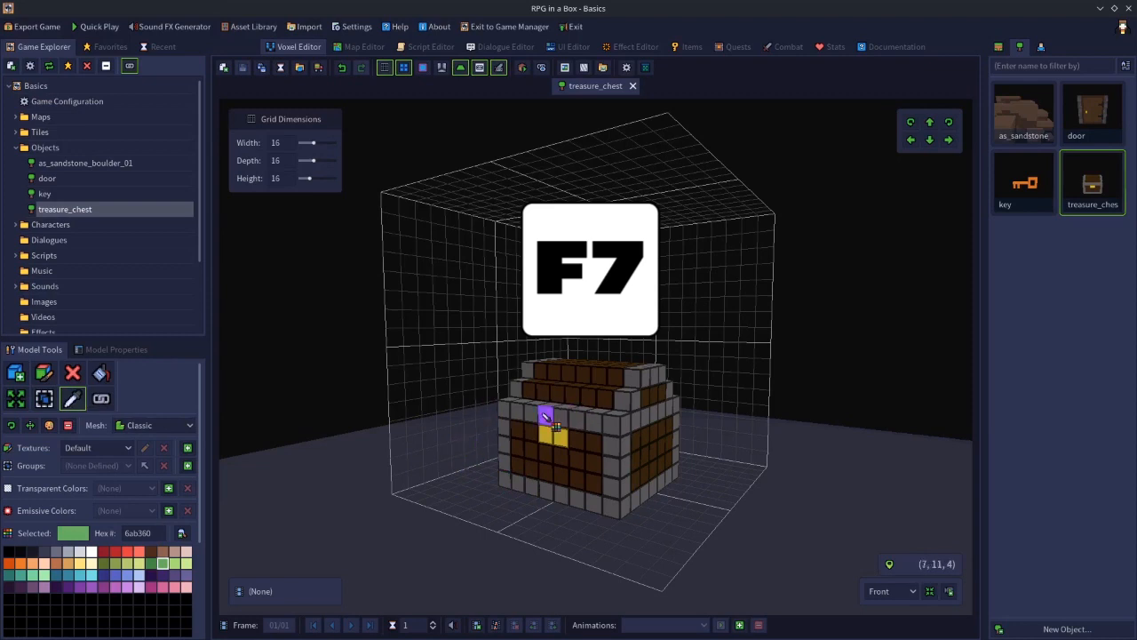
{"action": "left_click", "coordinate": [585, 421]}
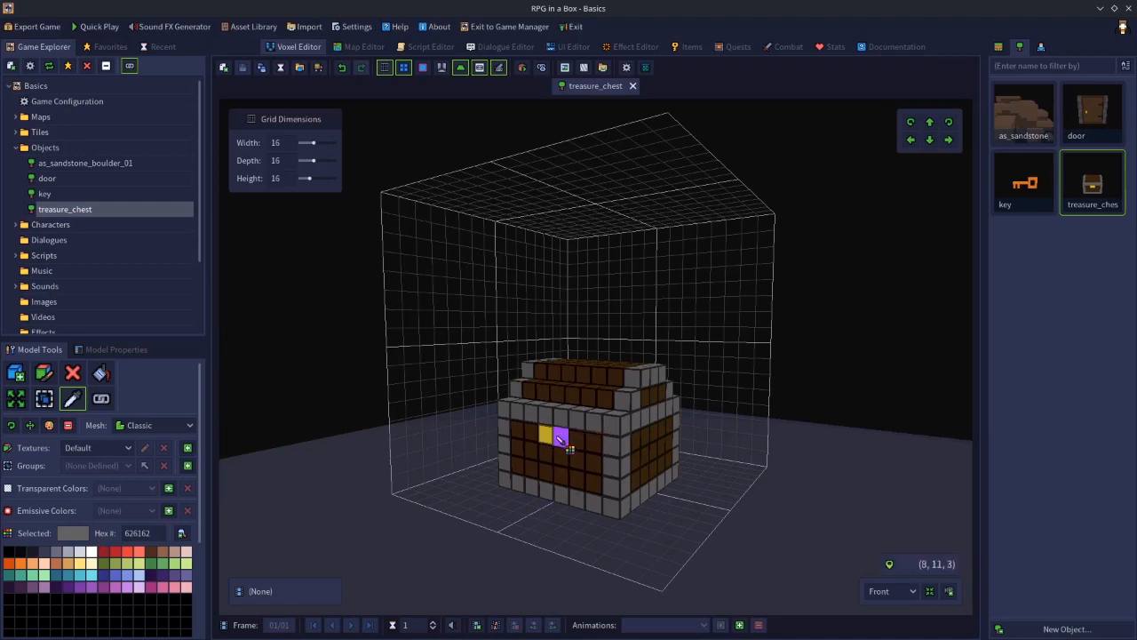
{"action": "left_click", "coordinate": [558, 436]}
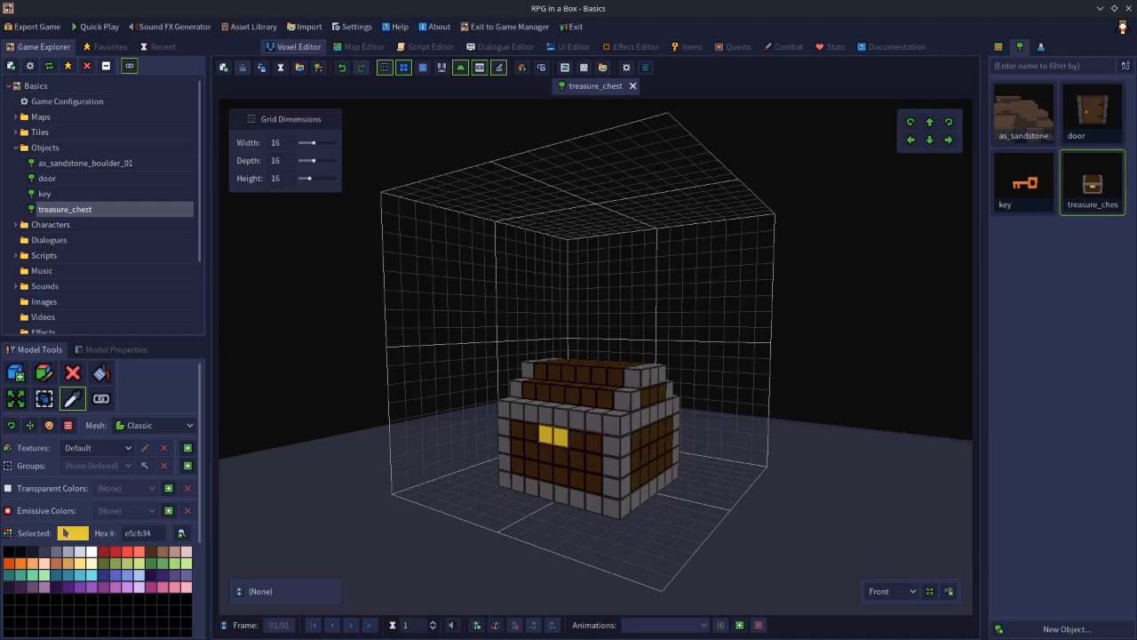
{"action": "left_click", "coordinate": [577, 455]}
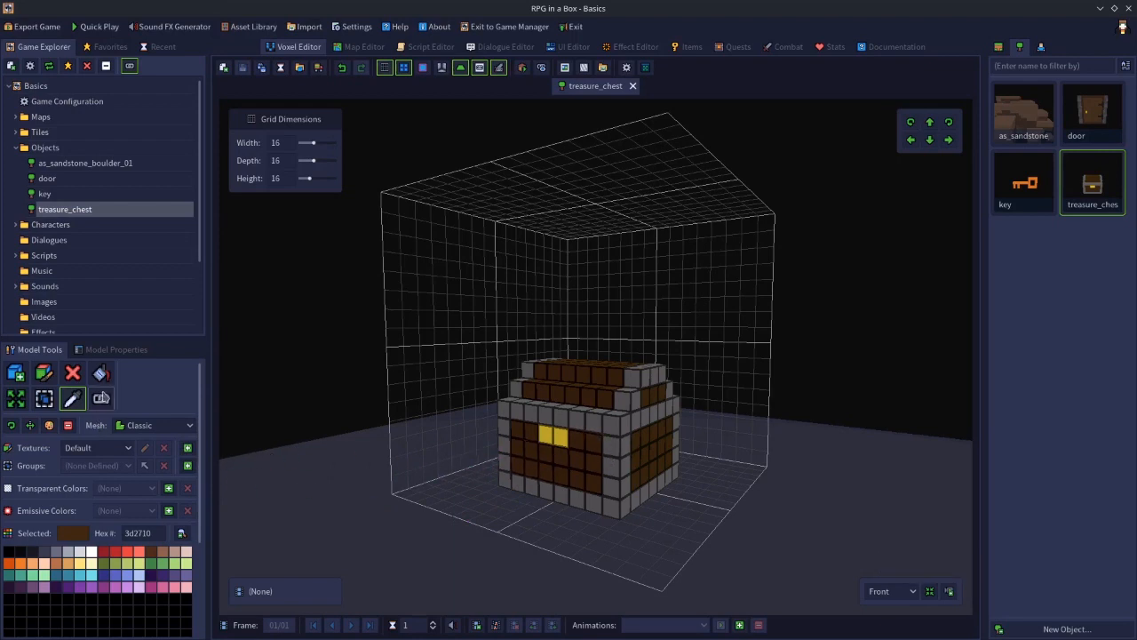
- Add single-voxel trails in brown, gray and yellow on the ground around the chest, sampling the gray and yellow from the model
{"action": "left_click", "coordinate": [15, 374]}
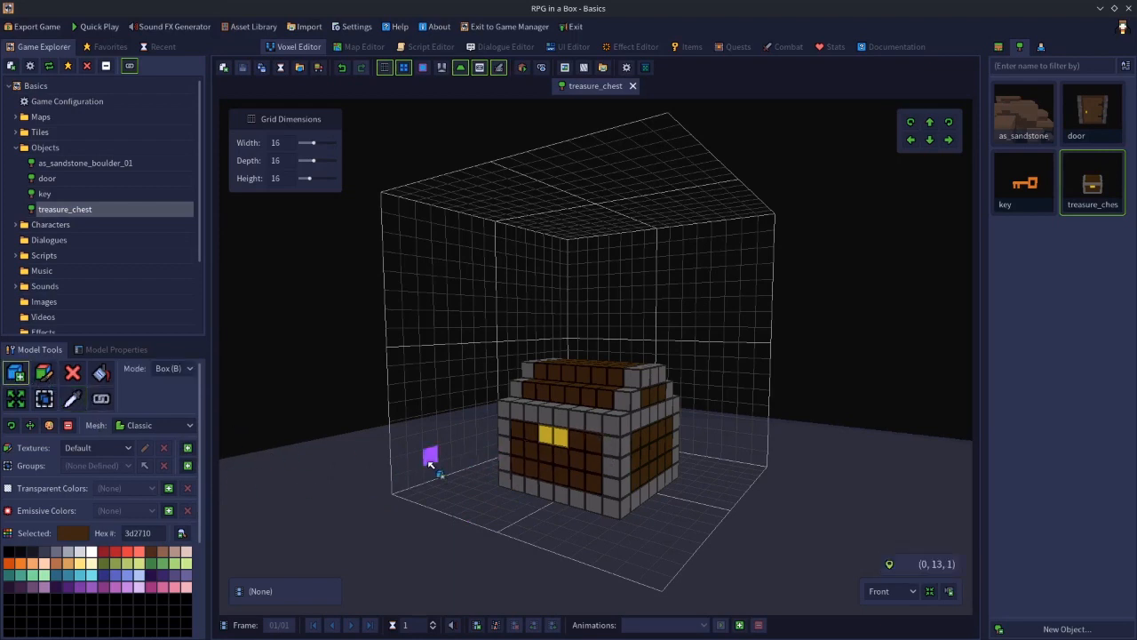
{"action": "mouse_move", "coordinate": [448, 481]}
{"action": "left_mouse_down"}
{"action": "mouse_move", "coordinate": [483, 521]}
{"action": "mouse_move", "coordinate": [513, 528]}
{"action": "left_mouse_up"}
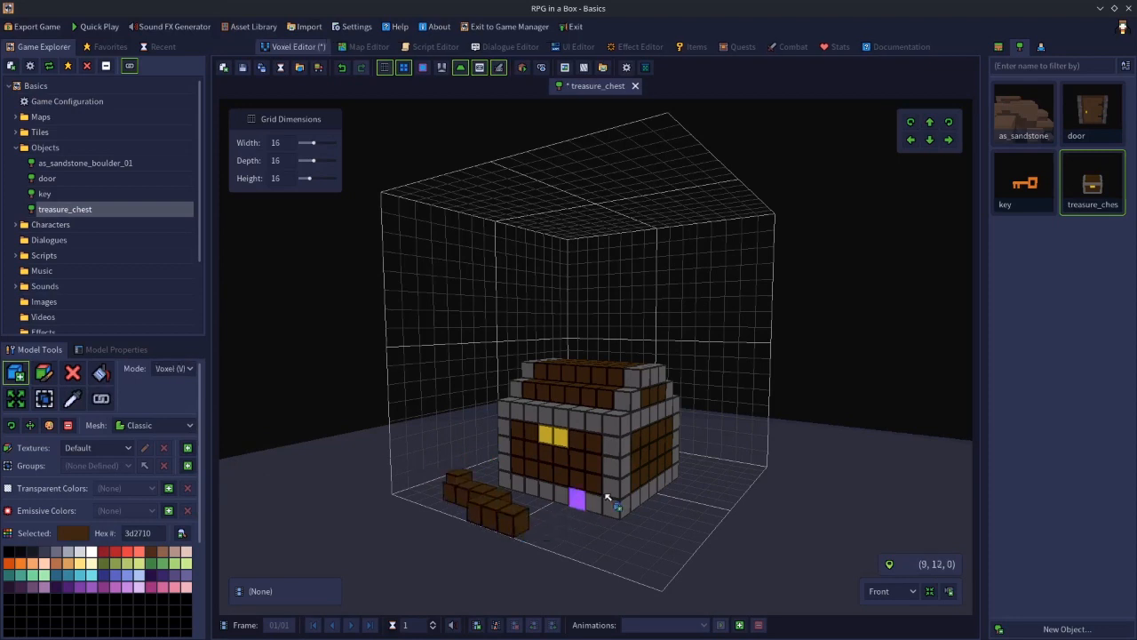
{"action": "left_click", "coordinate": [562, 422], "text": "alt"}
{"action": "mouse_move", "coordinate": [596, 564]}
{"action": "left_mouse_down"}
{"action": "mouse_move", "coordinate": [655, 548]}
{"action": "mouse_move", "coordinate": [654, 573]}
{"action": "left_mouse_up"}
{"action": "left_click", "coordinate": [562, 445], "text": "alt"}
{"action": "mouse_move", "coordinate": [705, 477]}
{"action": "left_mouse_down"}
{"action": "mouse_move", "coordinate": [718, 520]}
{"action": "mouse_move", "coordinate": [708, 523]}
{"action": "left_mouse_up"}
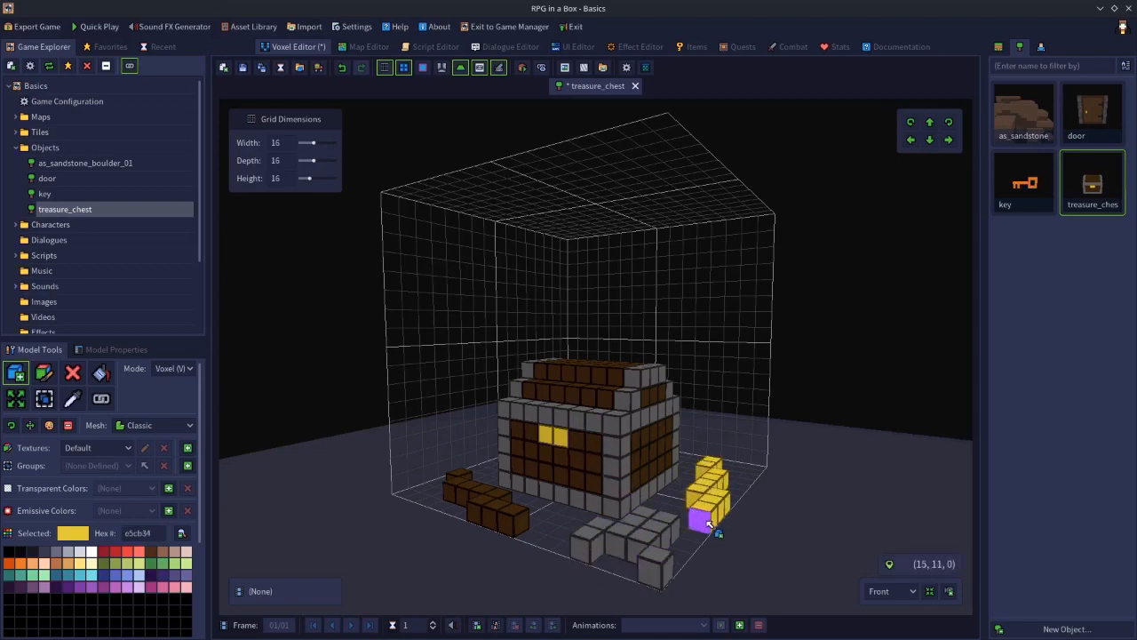
- Undo the three trails of added voxels around the chest
{"action": "key", "text": "ctrl+z"}
{"action": "key", "text": "ctrl+z"}
{"action": "key", "text": "ctrl+z"}
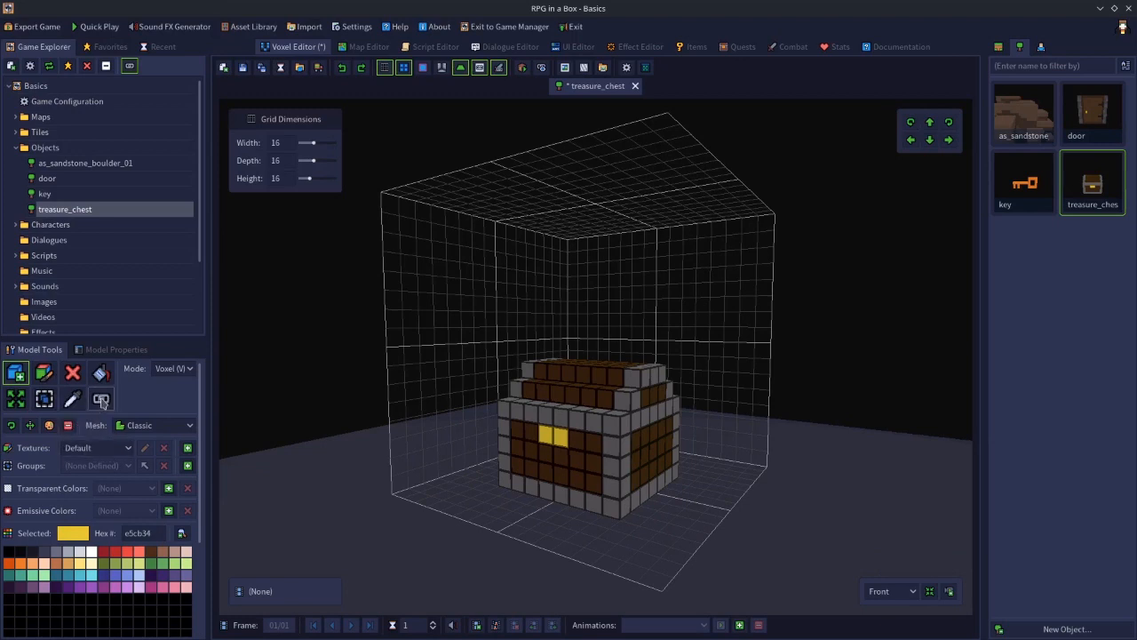
- Add an attach point with the ID chest1 on the chest's front face, diagonally below the yellow lock
{"action": "key", "text": "F8"}
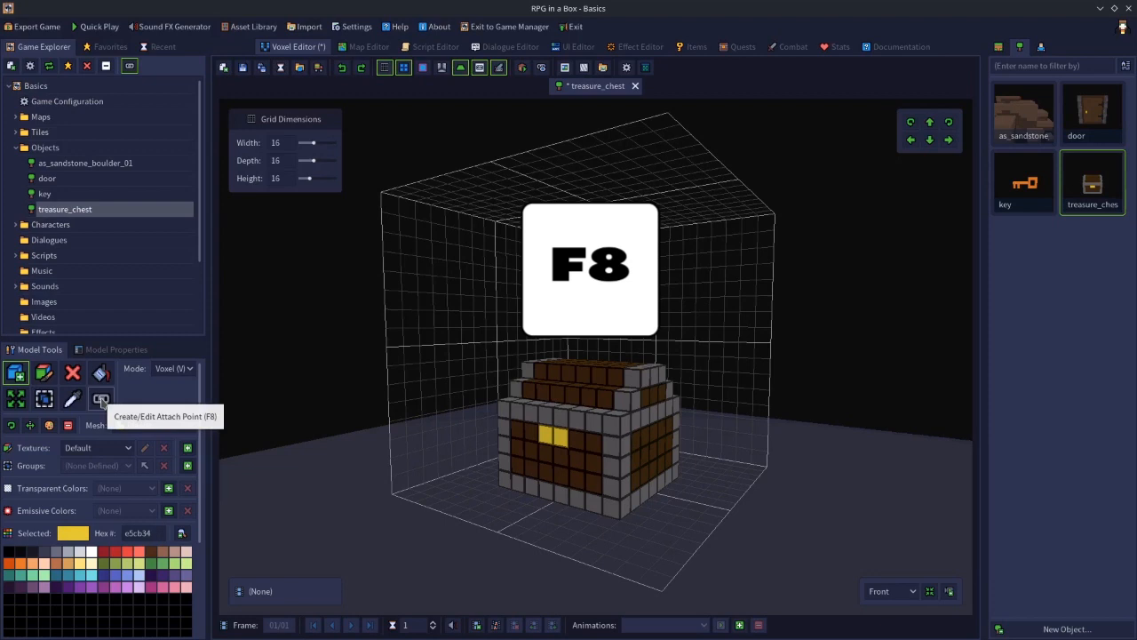
{"action": "left_click", "coordinate": [101, 402]}
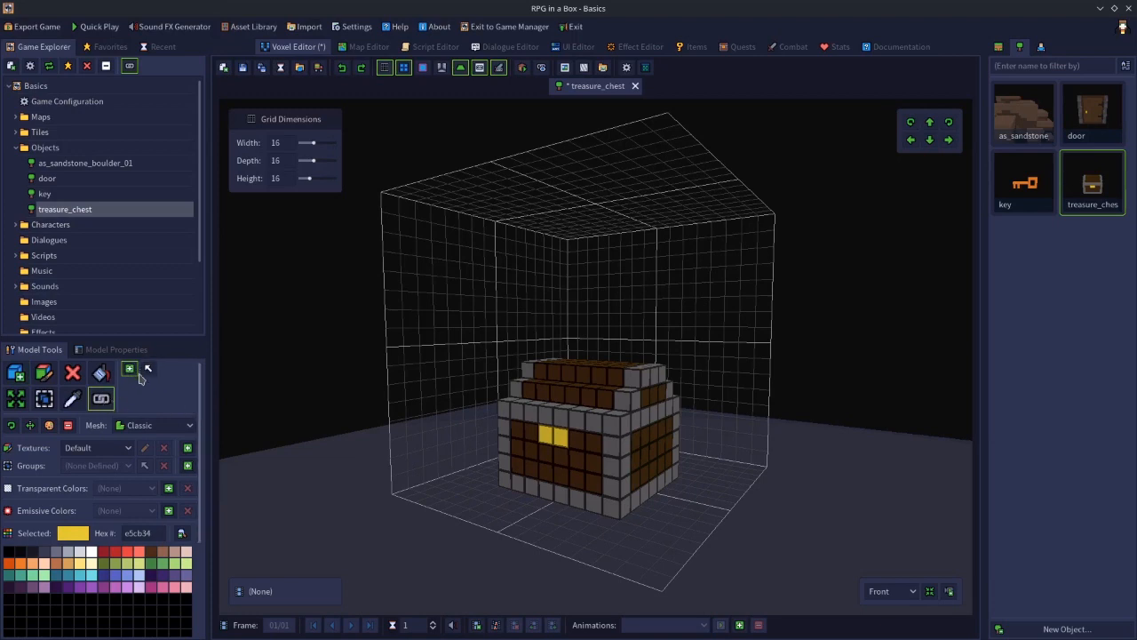
{"action": "left_click", "coordinate": [129, 372]}
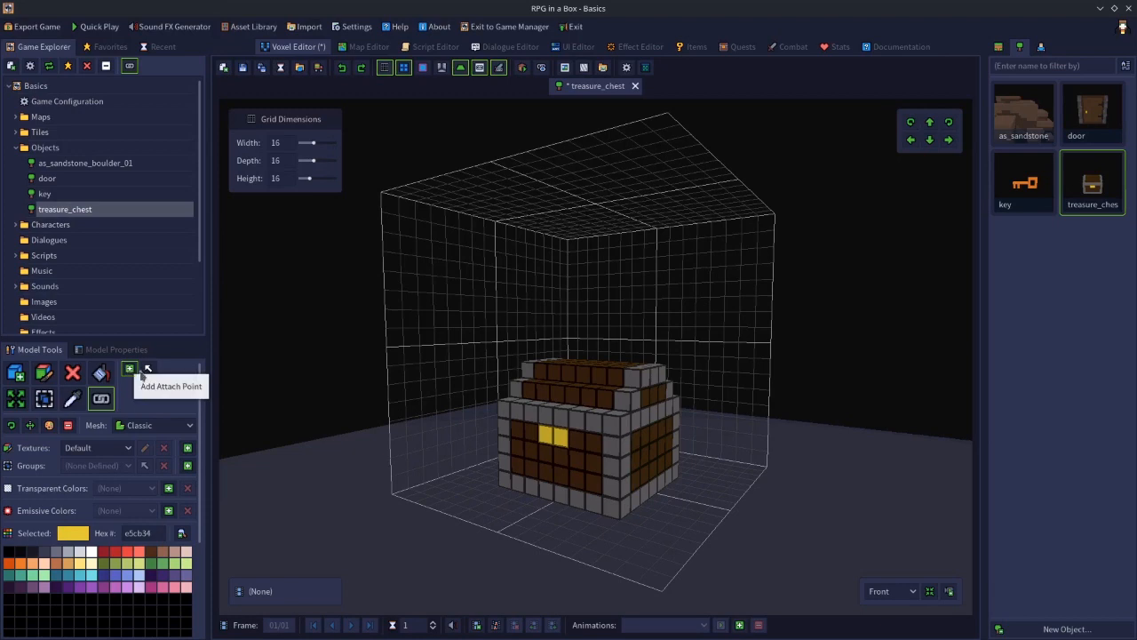
{"action": "middle_click_drag", "start_coordinate": [256, 418], "coordinate": [302, 439]}
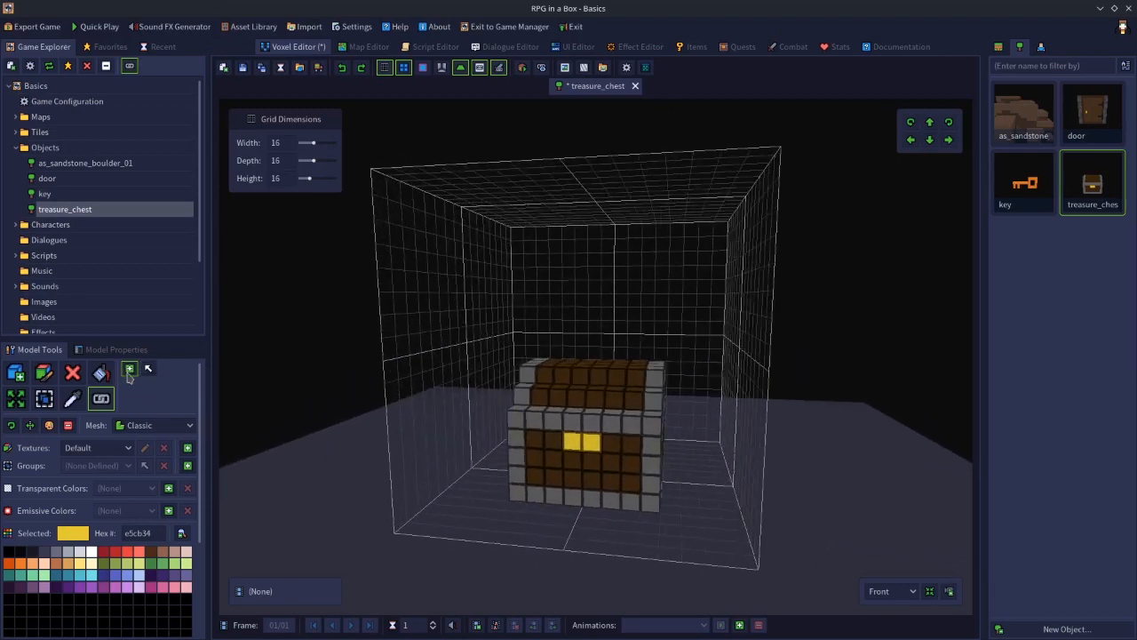
{"action": "left_click", "coordinate": [561, 470]}
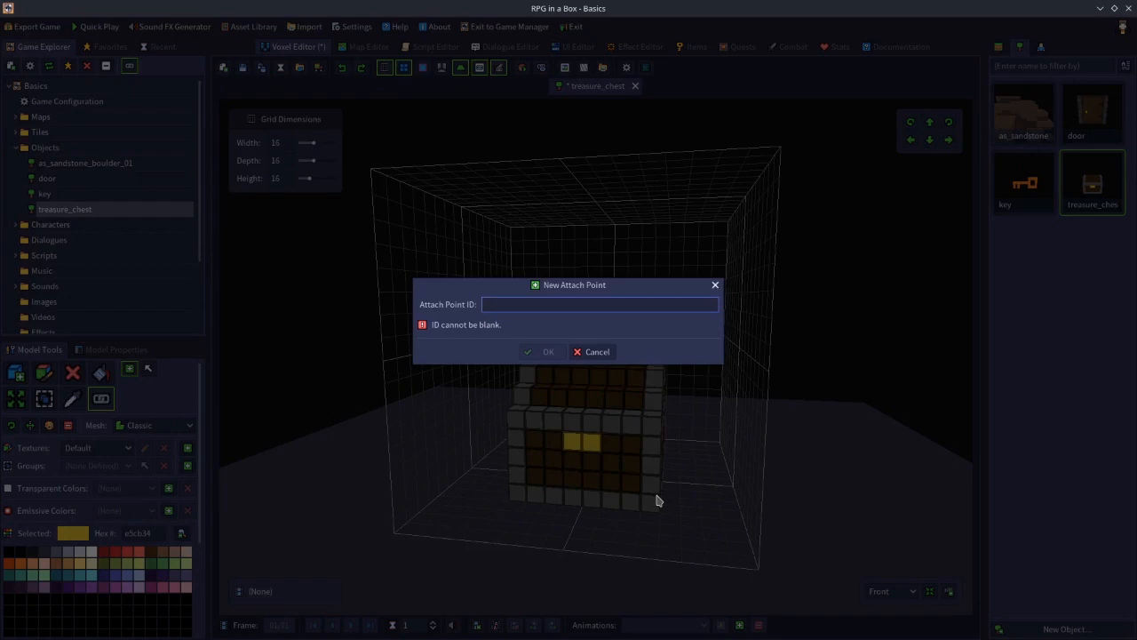
{"action": "type", "text": "chest1"}
{"action": "left_click", "coordinate": [545, 352]}
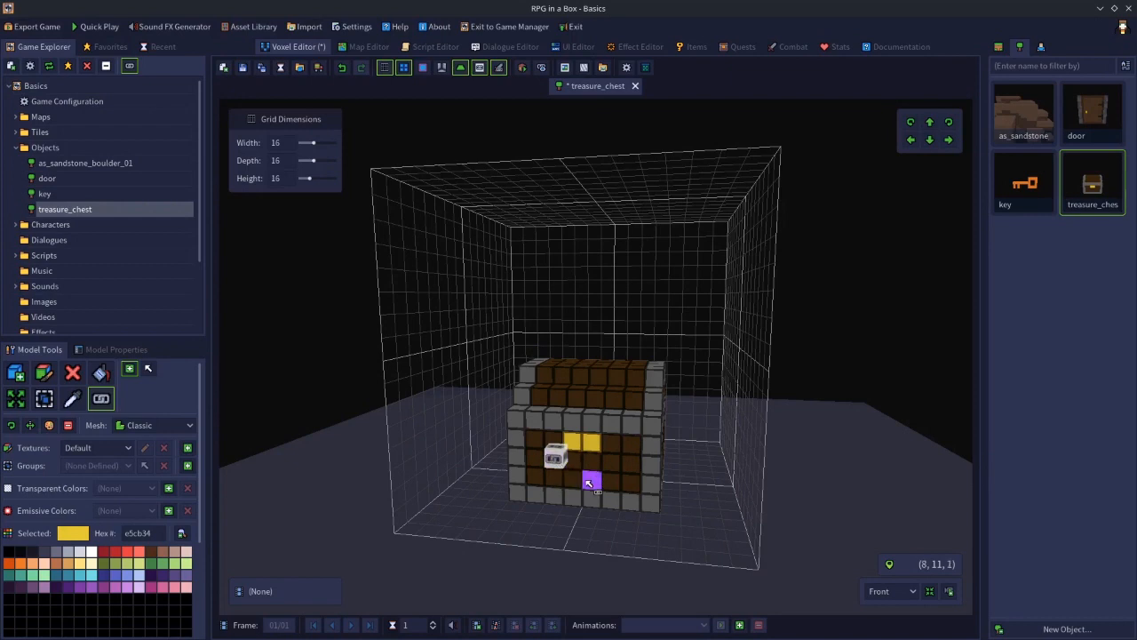
- Switch the display of attach points off and on several times, leaving it on
{"action": "mouse_move", "coordinate": [586, 482]}
{"action": "middle_mouse_down"}
{"action": "mouse_move", "coordinate": [541, 490]}
{"action": "mouse_move", "coordinate": [573, 467]}
{"action": "mouse_move", "coordinate": [589, 470]}
{"action": "mouse_move", "coordinate": [462, 472]}
{"action": "mouse_move", "coordinate": [604, 480]}
{"action": "middle_mouse_up"}
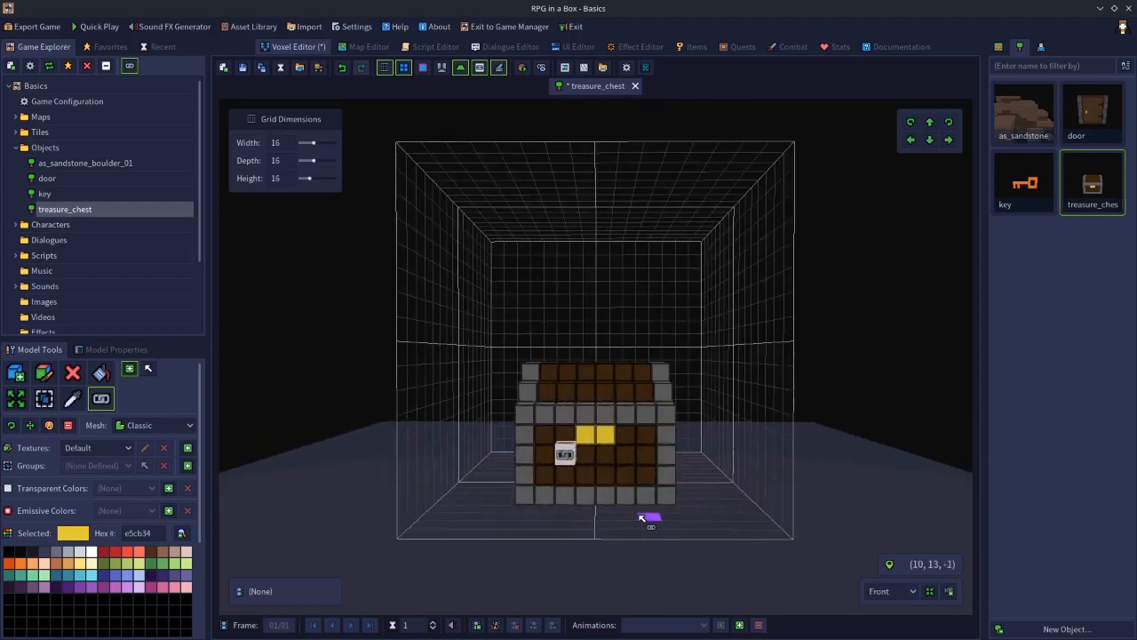
{"action": "middle_click_drag", "start_coordinate": [647, 511], "coordinate": [587, 513]}
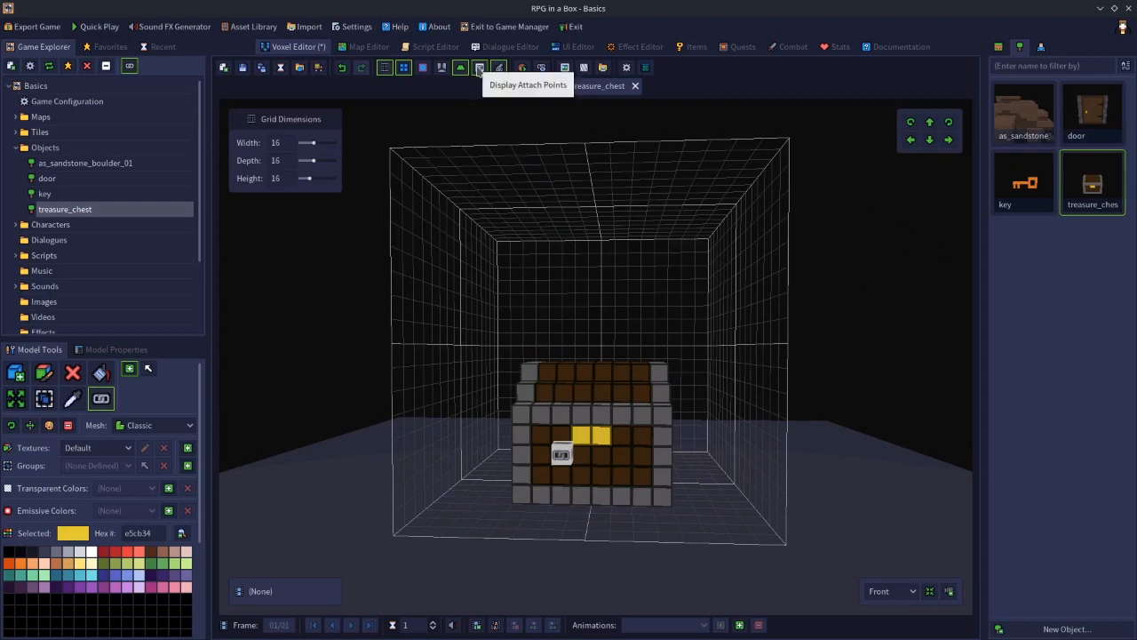
{"action": "left_click", "coordinate": [479, 69]}
{"action": "left_click", "coordinate": [479, 69]}
{"action": "left_click", "coordinate": [479, 69]}
{"action": "left_click", "coordinate": [479, 69]}
{"action": "left_click", "coordinate": [479, 68]}
{"action": "left_click", "coordinate": [478, 69]}
{"action": "left_click", "coordinate": [479, 69]}
{"action": "left_click", "coordinate": [479, 68]}
{"action": "left_click", "coordinate": [478, 68]}
{"action": "left_click", "coordinate": [479, 68]}
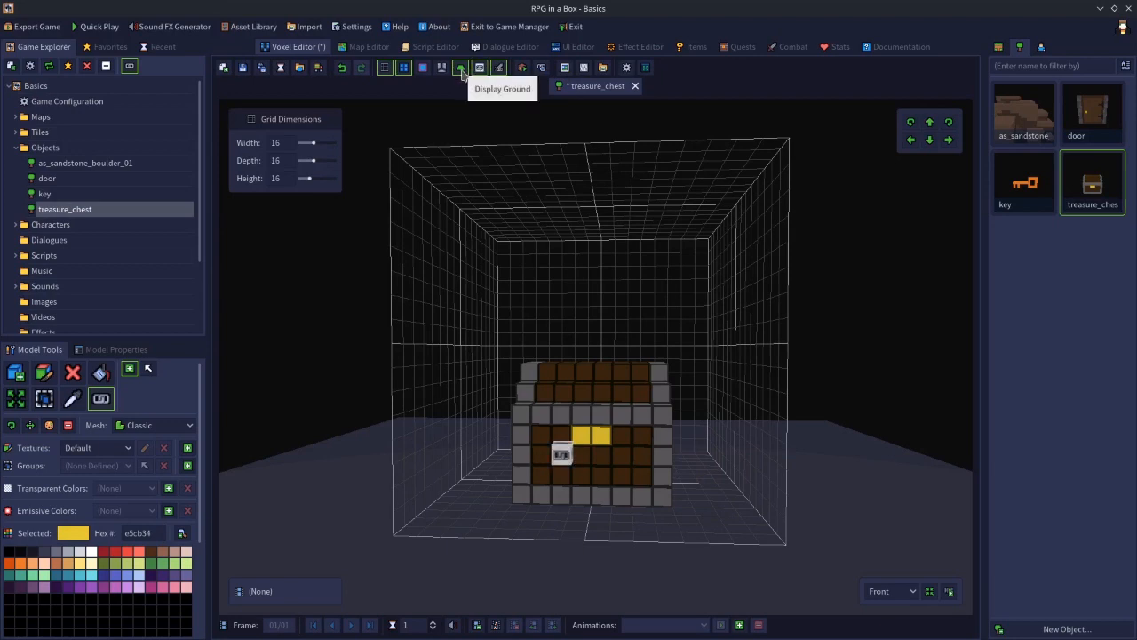
- Switch the display of the ground off and on, leaving it on
{"action": "left_click", "coordinate": [461, 71]}
{"action": "left_click", "coordinate": [461, 71]}
{"action": "left_click", "coordinate": [462, 72]}
{"action": "left_click", "coordinate": [461, 71]}
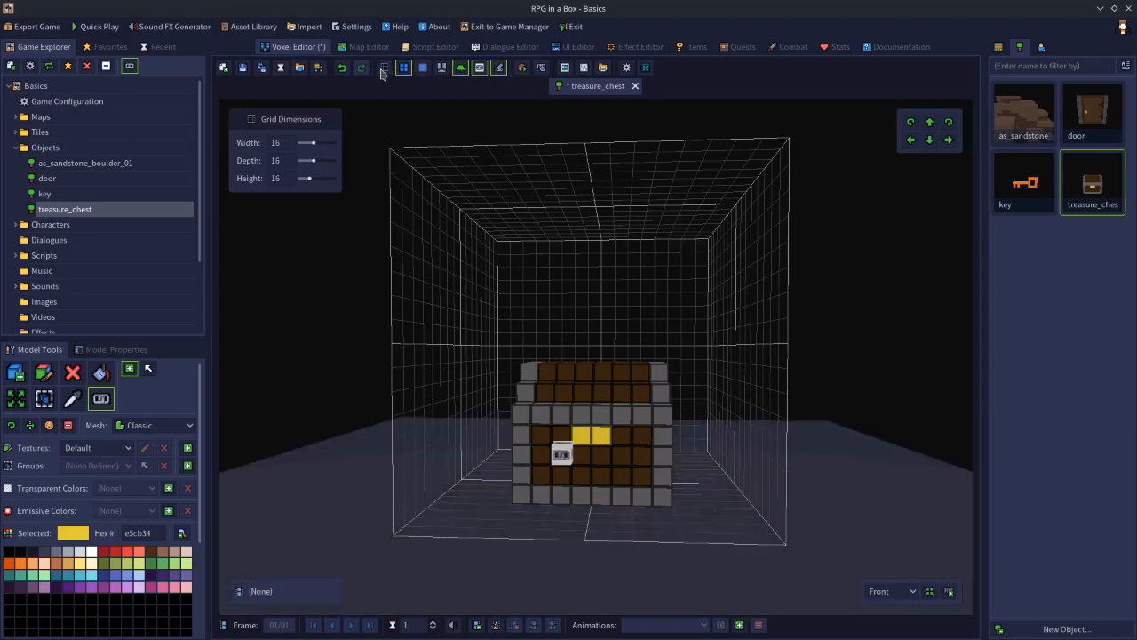
- Switch the display of the surrounding grid off and on, leaving it on
{"action": "left_click", "coordinate": [383, 71]}
{"action": "left_click", "coordinate": [383, 71]}
{"action": "left_click", "coordinate": [382, 71]}
{"action": "left_click", "coordinate": [382, 71]}
{"action": "left_click", "coordinate": [383, 71]}
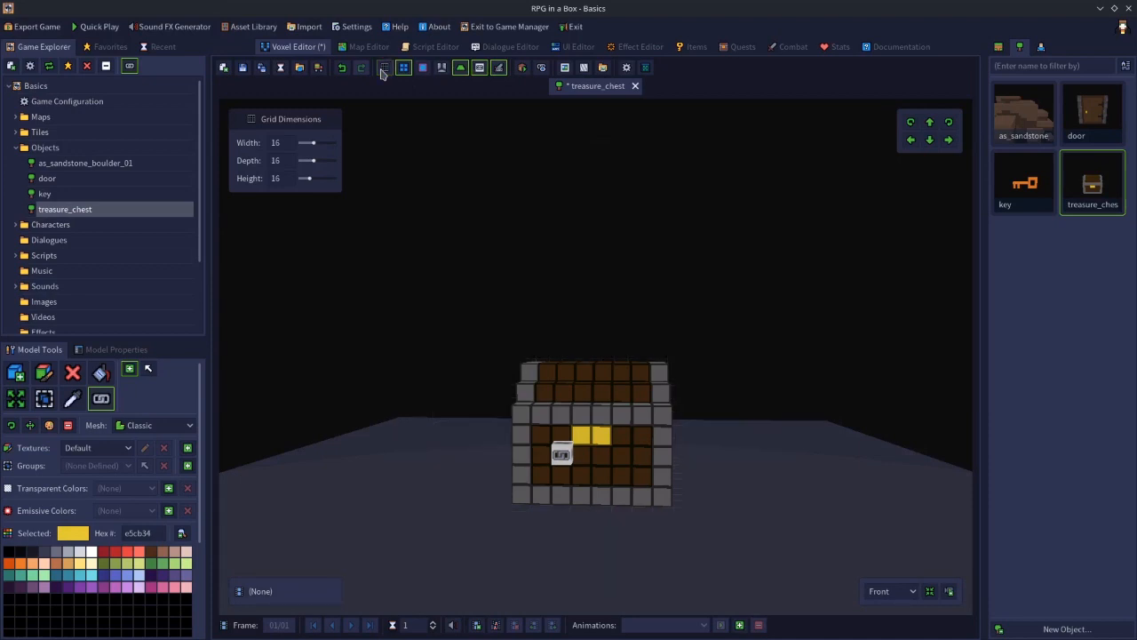
{"action": "left_click", "coordinate": [383, 71]}
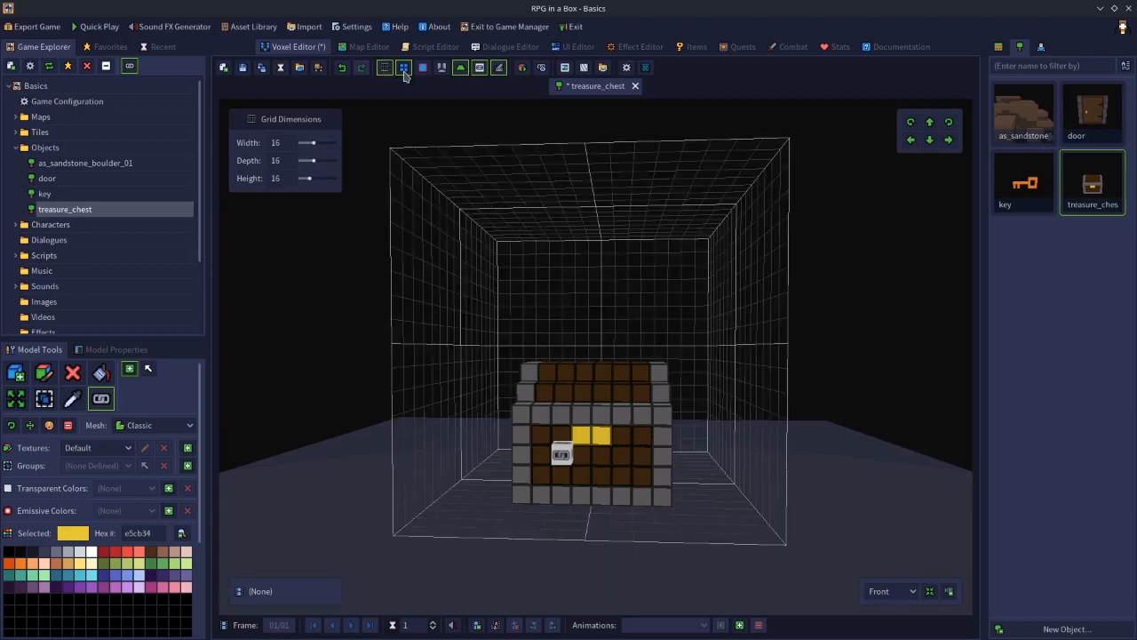
- Switch the outlines between the model's voxels off and on, leaving them on
{"action": "left_click", "coordinate": [404, 71]}
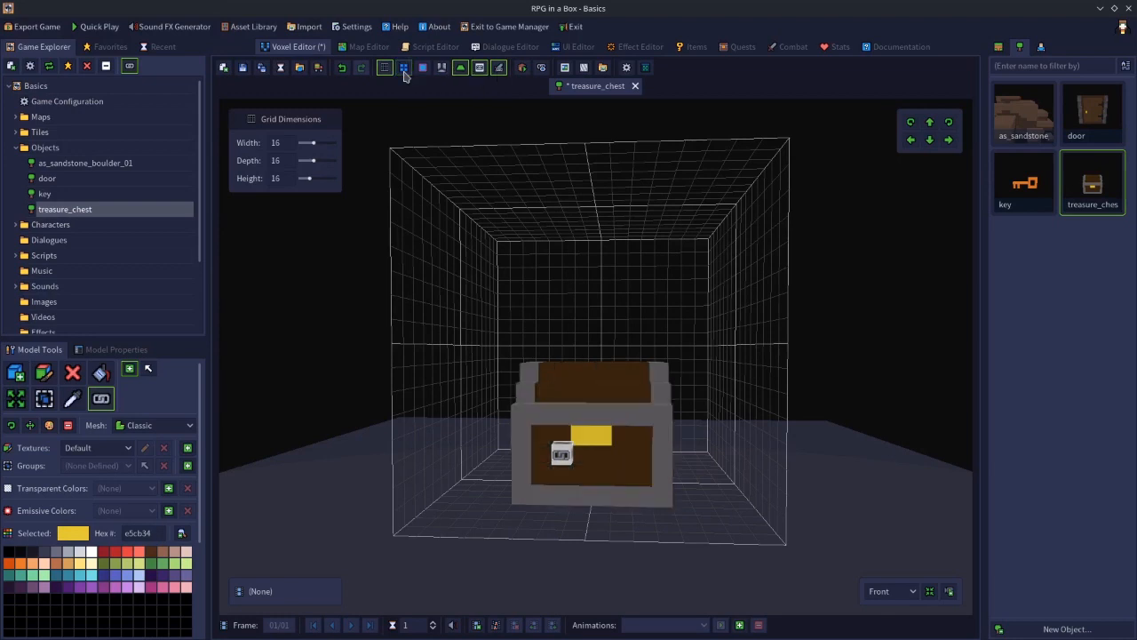
{"action": "left_click", "coordinate": [404, 71]}
{"action": "left_click", "coordinate": [404, 71]}
{"action": "left_click", "coordinate": [404, 71]}
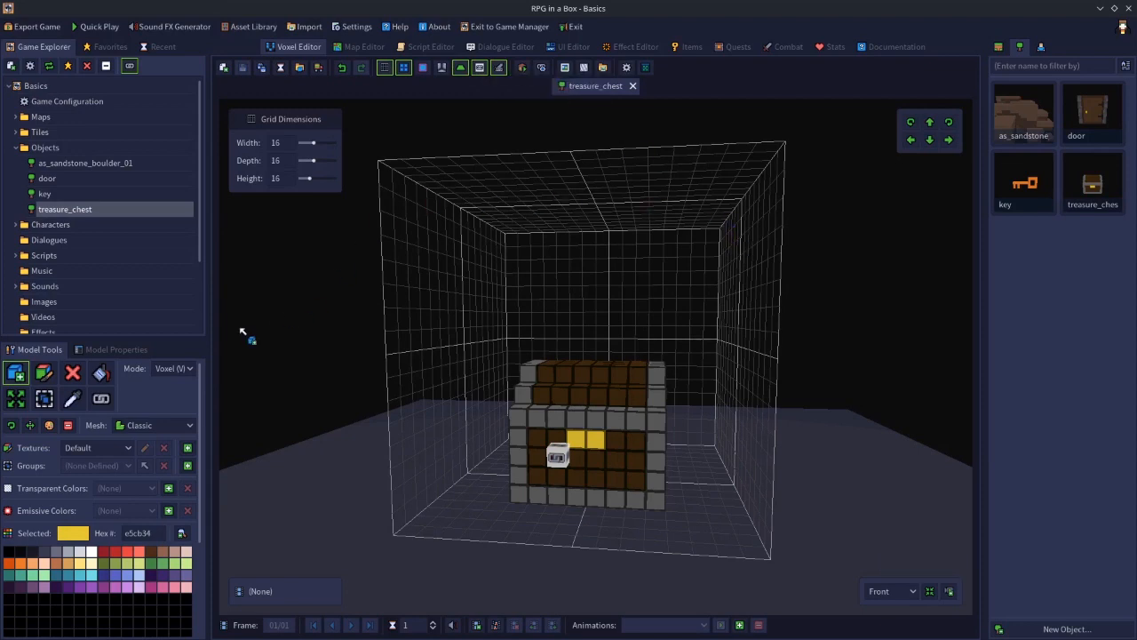
- Add an attach point with the ID key1 on the shaft of the key model and save the model
{"action": "left_click", "coordinate": [100, 398]}
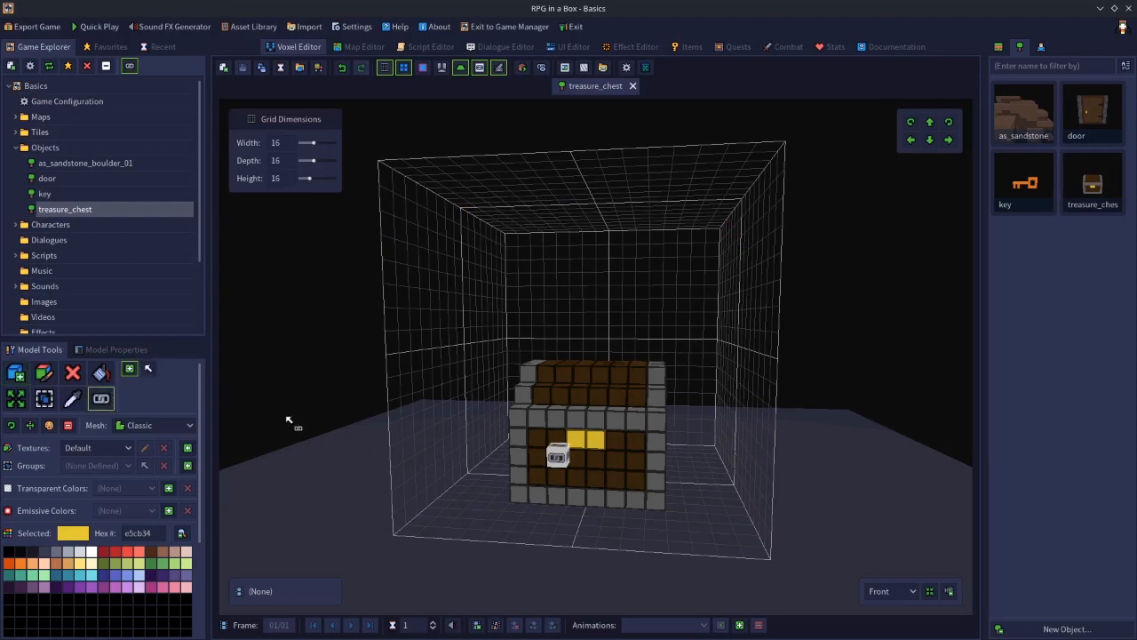
{"action": "double_click", "coordinate": [1023, 200]}
{"action": "middle_click_drag", "start_coordinate": [733, 430], "coordinate": [733, 332]}
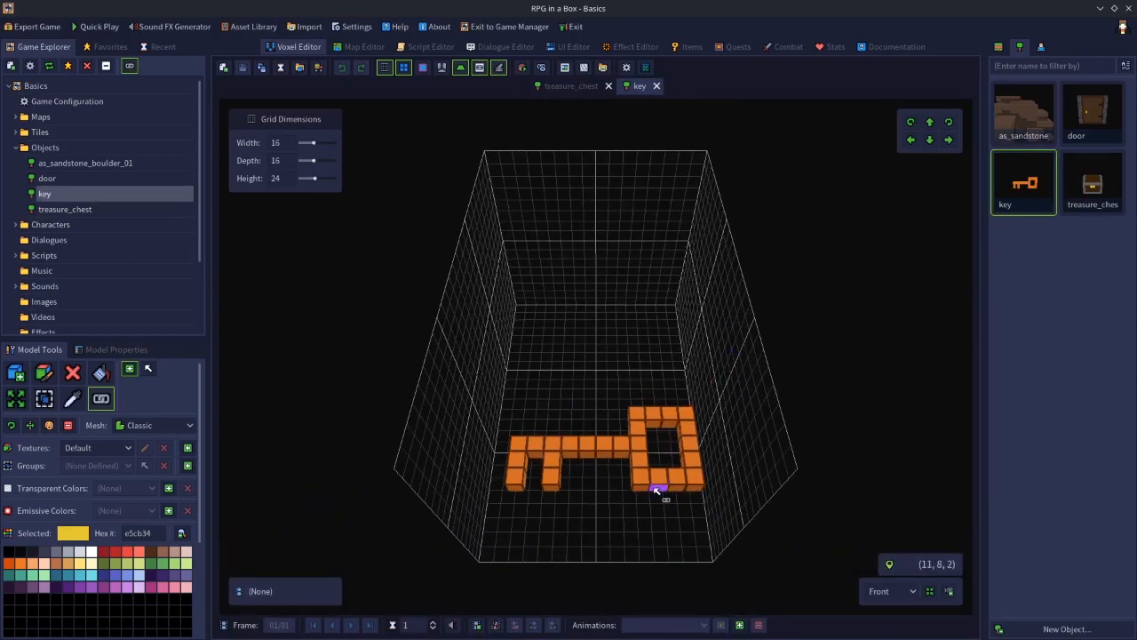
{"action": "left_click", "coordinate": [590, 450]}
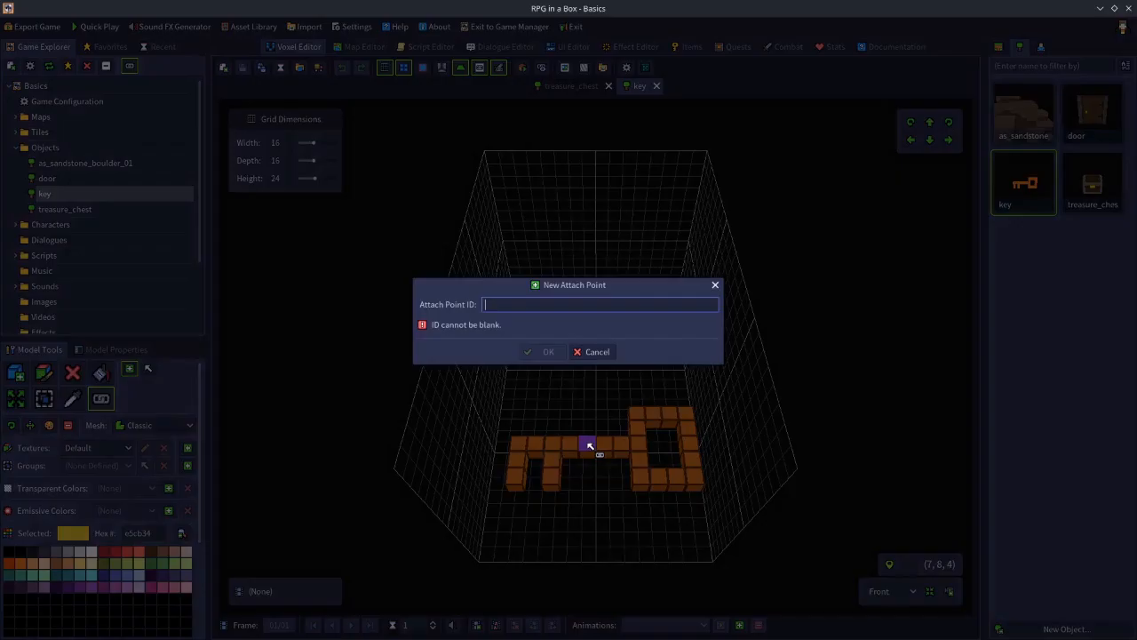
{"action": "type", "text": "key1"}
{"action": "key", "text": "Return"}
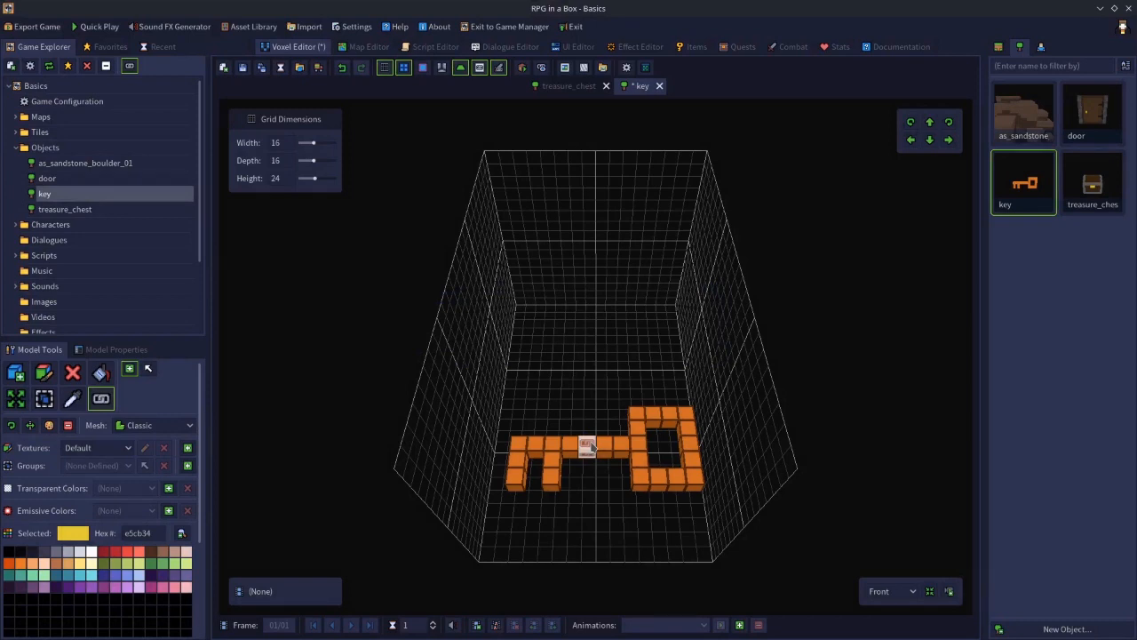
{"action": "left_click", "coordinate": [243, 68]}
- Reopen the treasure_chest model and choose chest1 as the attach point in its attached objects and effects configuration
{"action": "left_click", "coordinate": [1086, 189]}
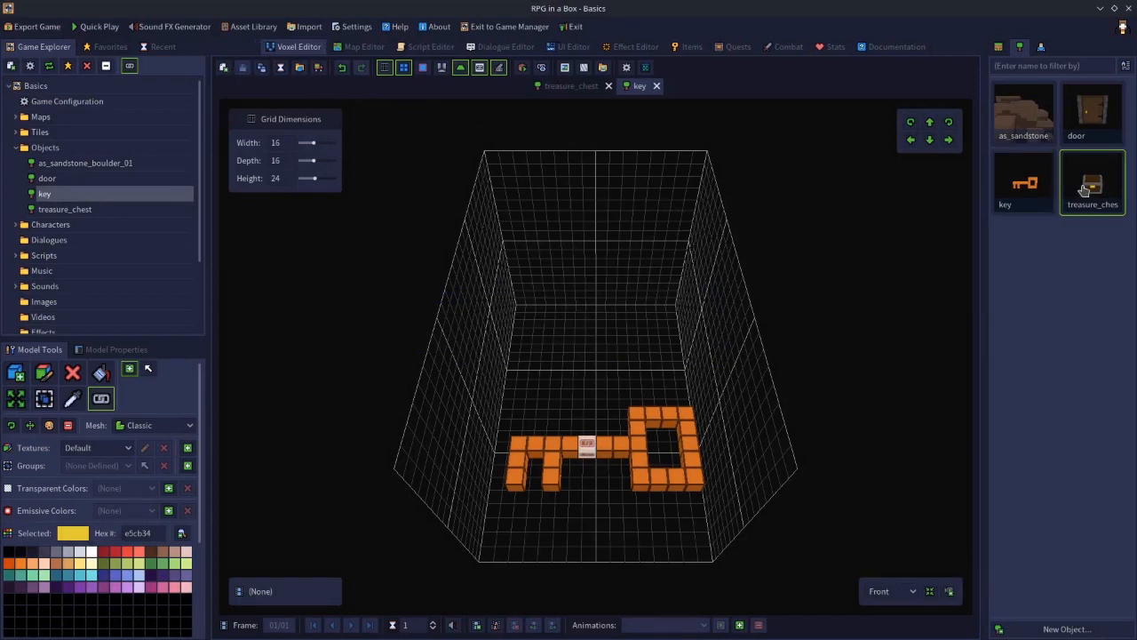
{"action": "double_click", "coordinate": [1084, 188]}
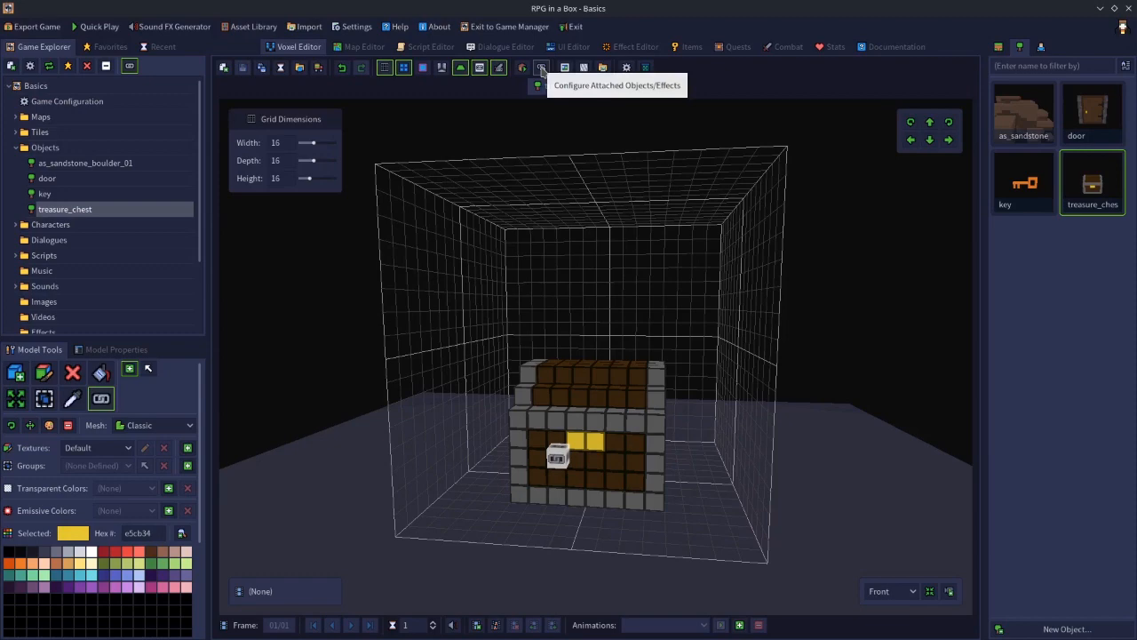
{"action": "left_click", "coordinate": [541, 68]}
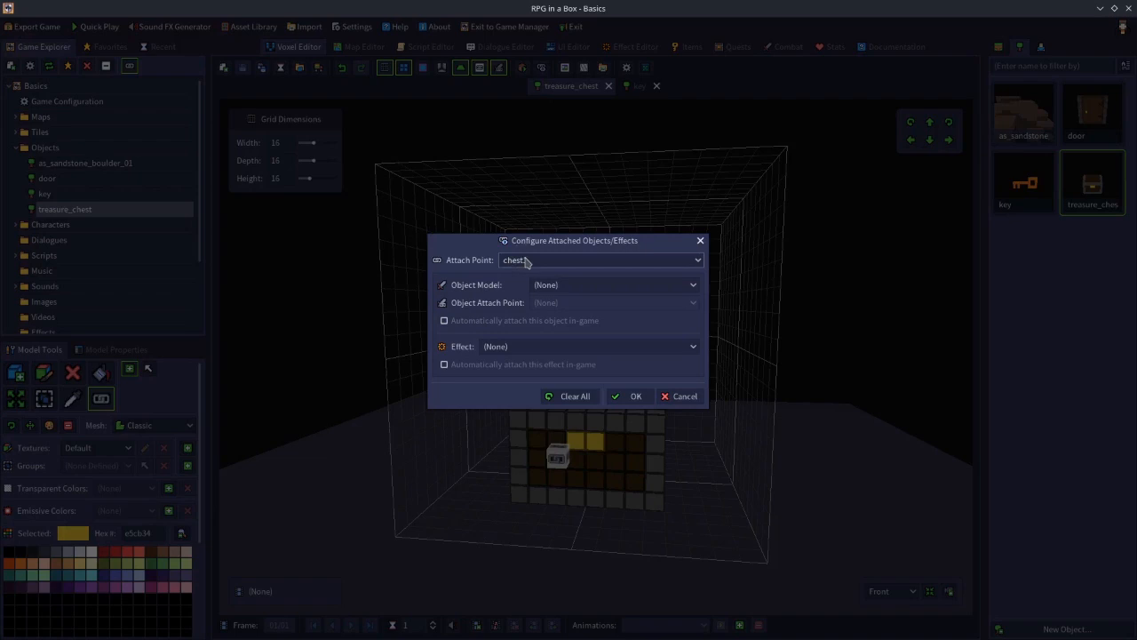
{"action": "left_click", "coordinate": [525, 260]}
{"action": "type", "text": "chest1"}
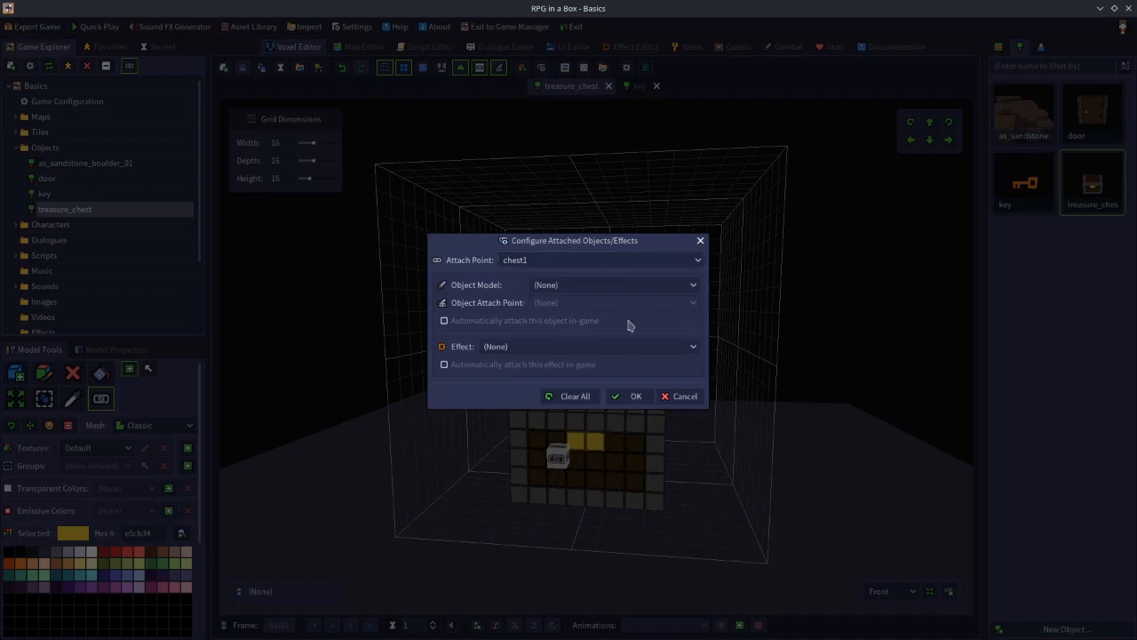
{"action": "left_click", "coordinate": [539, 261]}
{"action": "left_click", "coordinate": [543, 279]}
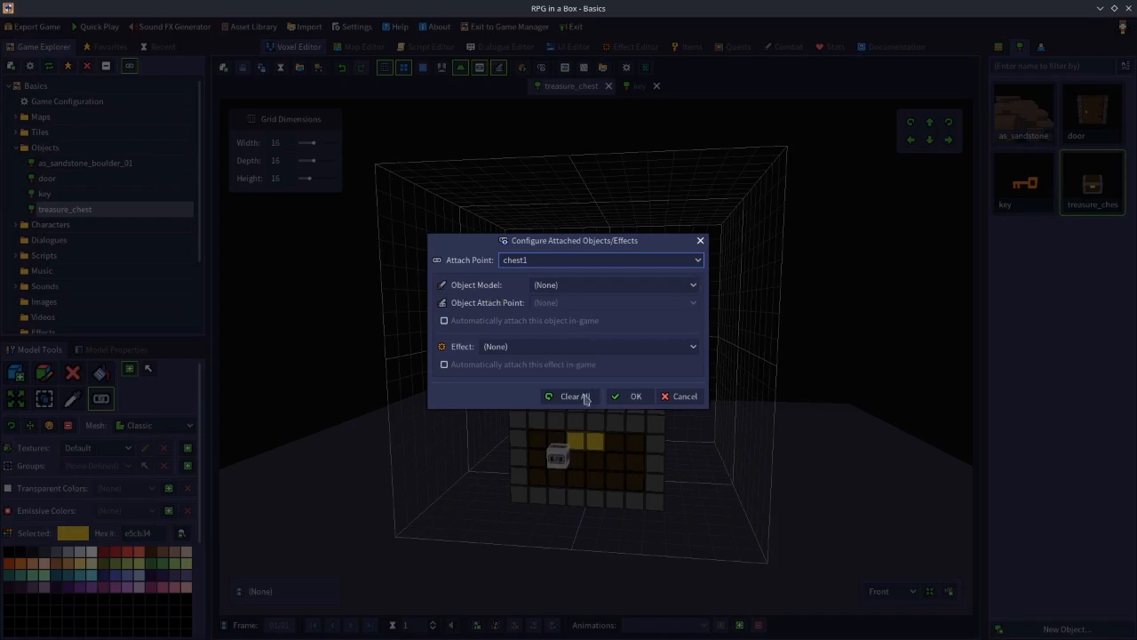
- Attach the key model to chest1 through its key1 attach point, leaving automatic in-game attachment off, and accept the configuration
{"action": "left_click", "coordinate": [563, 285]}
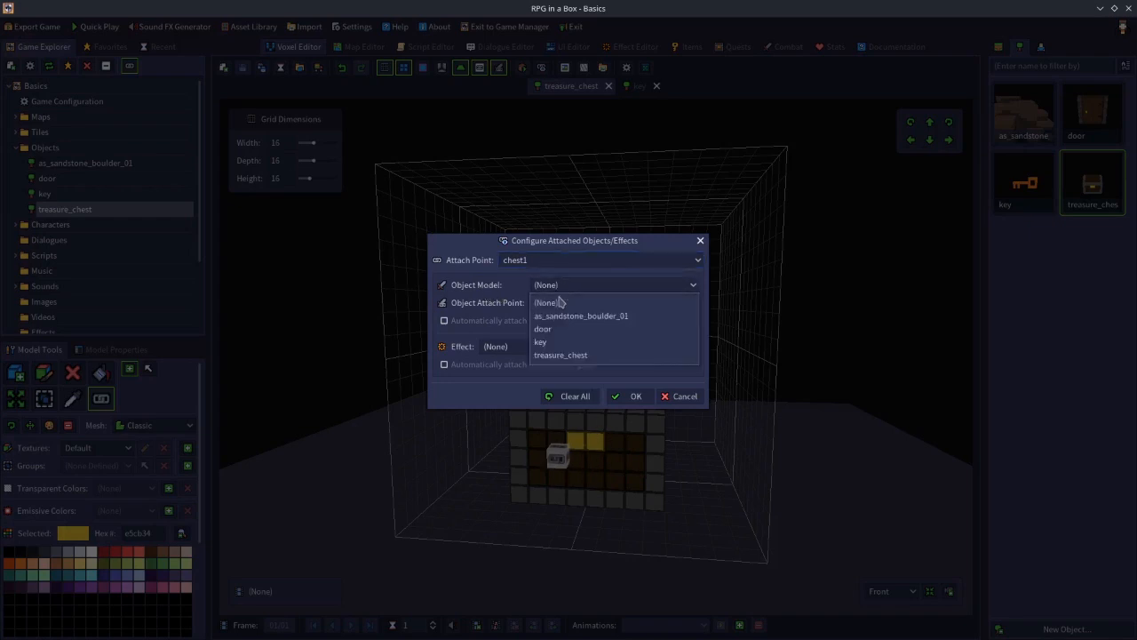
{"action": "left_click", "coordinate": [542, 342]}
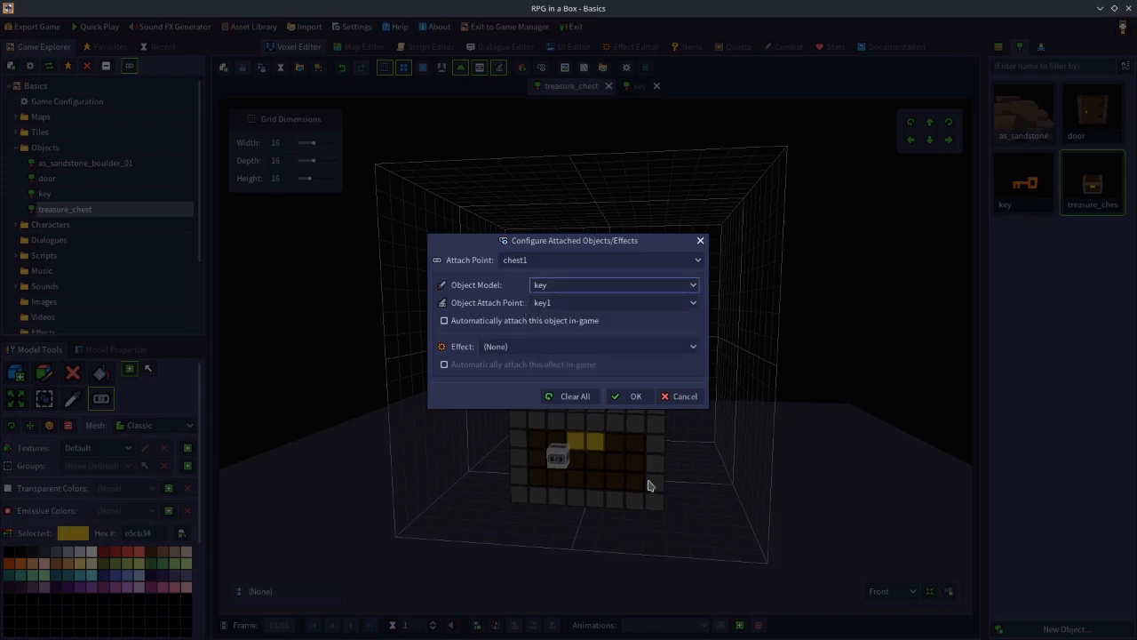
{"action": "left_click", "coordinate": [554, 304]}
{"action": "left_click", "coordinate": [554, 325]}
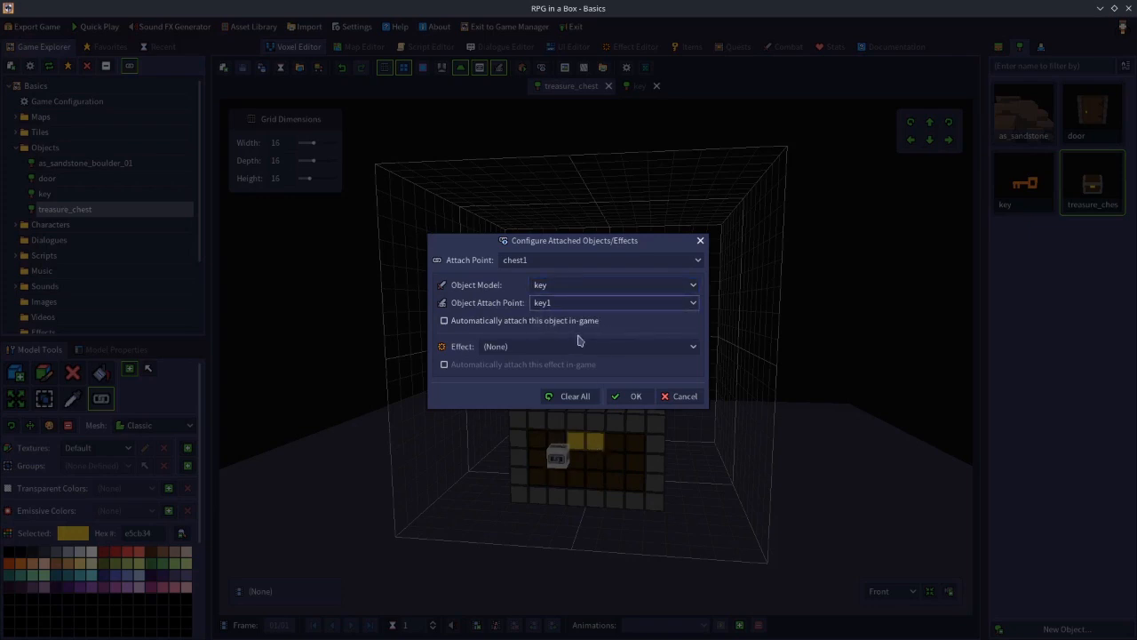
{"action": "left_click", "coordinate": [473, 325]}
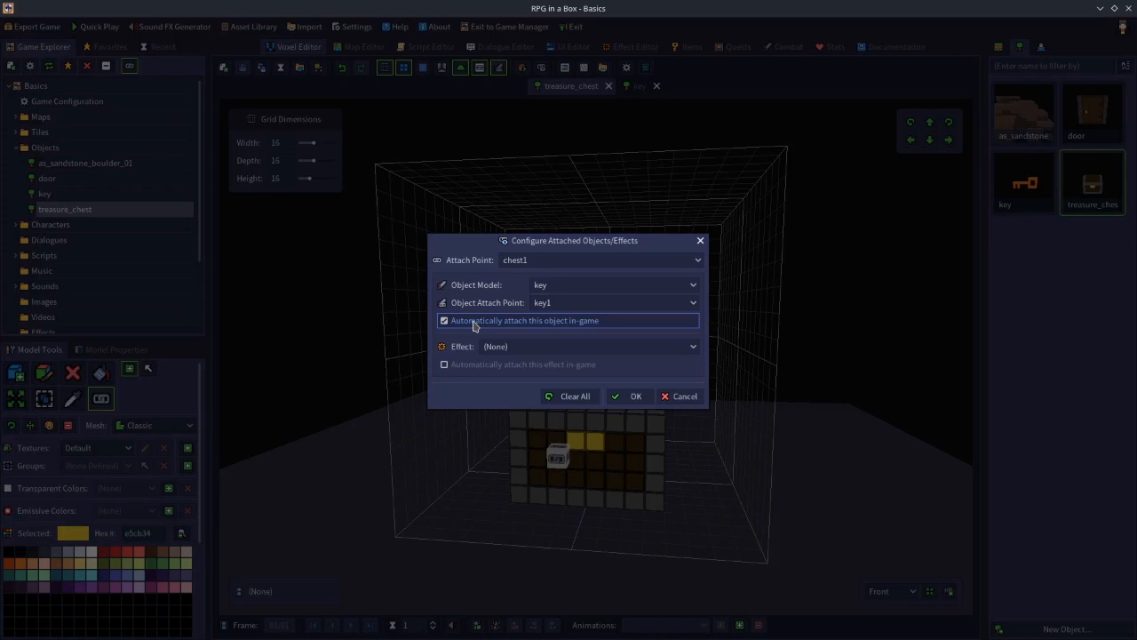
{"action": "left_click", "coordinate": [474, 325]}
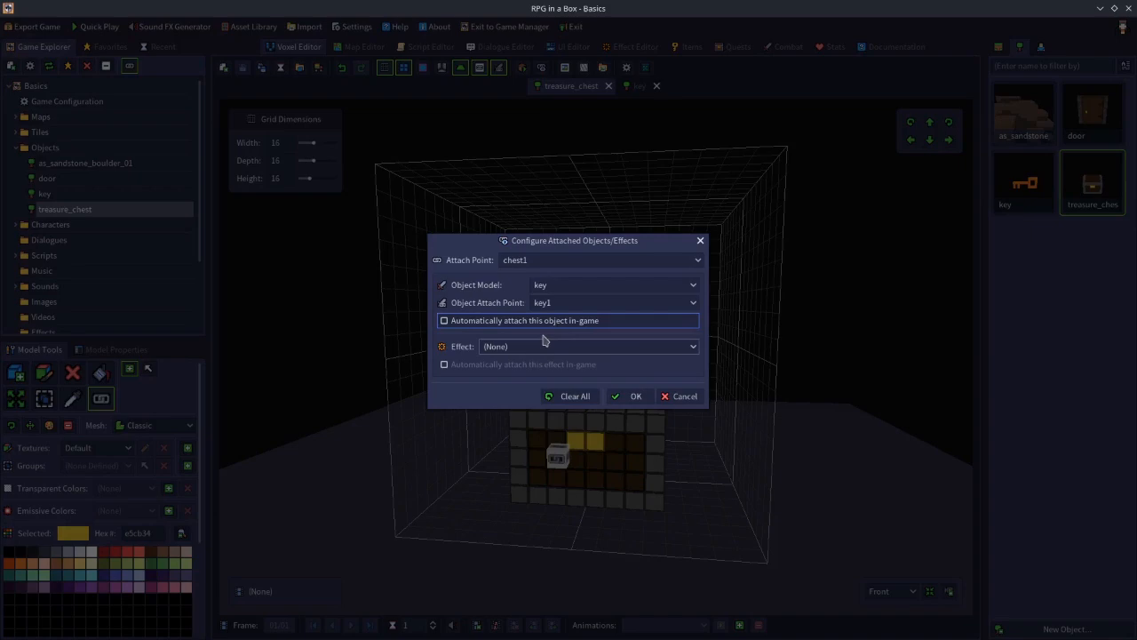
{"action": "left_click", "coordinate": [634, 396]}
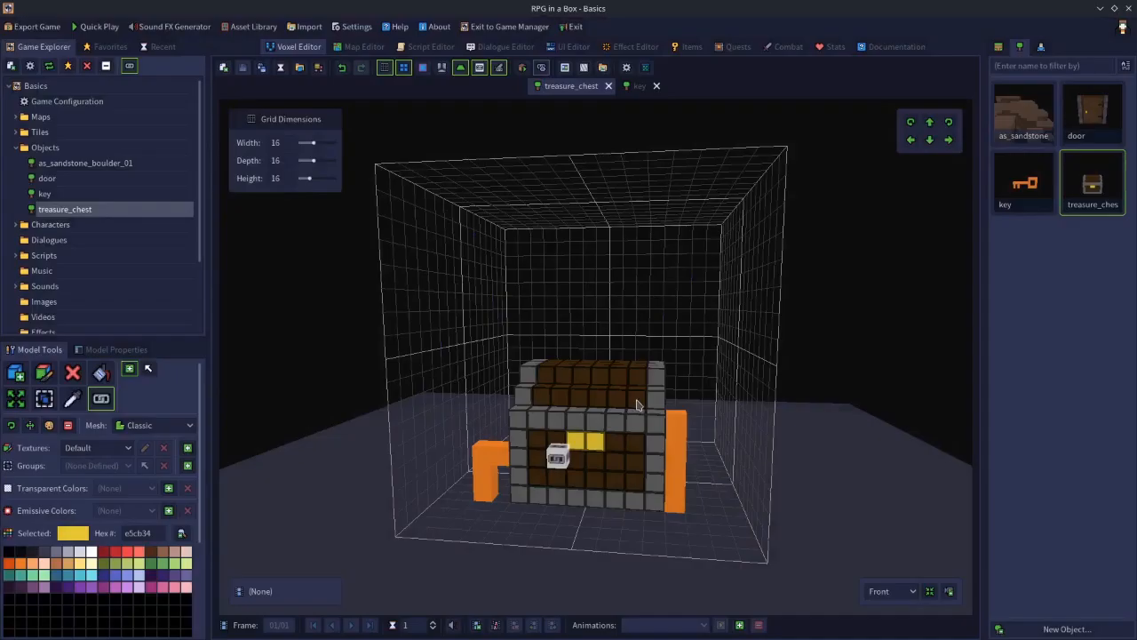
- Select the chest1 attach point and move it with the attached key along its axes up to the chest's lid
{"action": "middle_click_drag", "start_coordinate": [713, 521], "coordinate": [655, 490]}
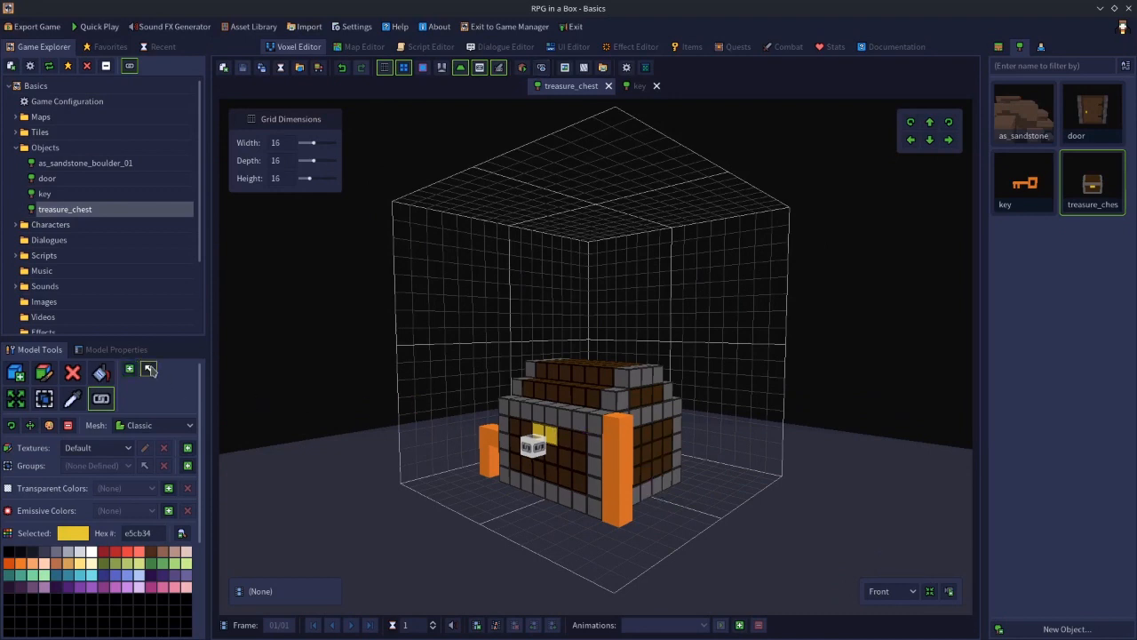
{"action": "left_click", "coordinate": [149, 371]}
{"action": "left_click", "coordinate": [533, 449]}
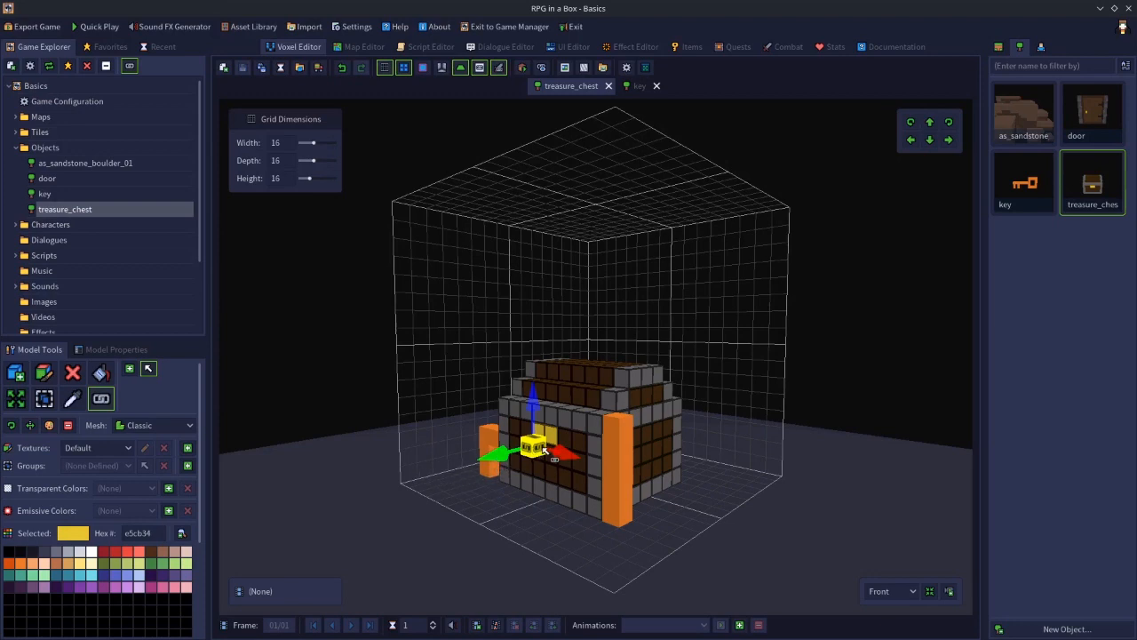
{"action": "middle_click_drag", "start_coordinate": [534, 518], "coordinate": [483, 471]}
{"action": "left_click_drag", "start_coordinate": [483, 442], "coordinate": [460, 460]}
{"action": "middle_click_drag", "start_coordinate": [462, 460], "coordinate": [615, 476]}
{"action": "left_click_drag", "start_coordinate": [621, 463], "coordinate": [654, 457]}
{"action": "left_click_drag", "start_coordinate": [573, 397], "coordinate": [571, 322]}
{"action": "middle_click_drag", "start_coordinate": [571, 322], "coordinate": [443, 450]}
{"action": "left_click_drag", "start_coordinate": [474, 389], "coordinate": [542, 386]}
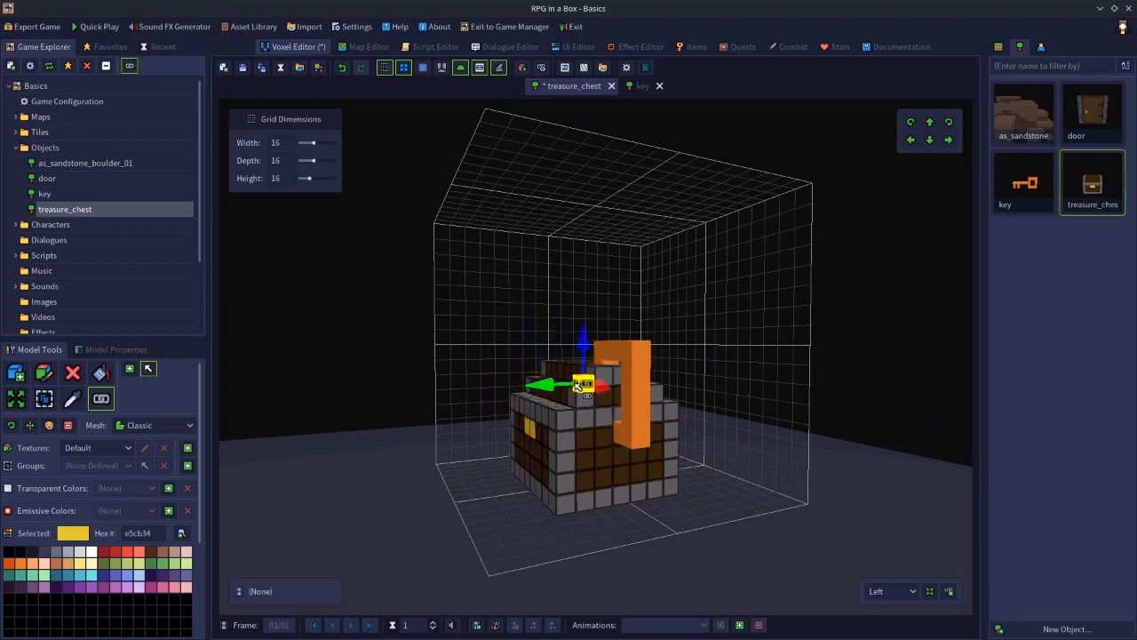
- Lower the attach point and move it forward so the key sits in front of the chest, just below the lock
{"action": "middle_click_drag", "start_coordinate": [548, 472], "coordinate": [687, 503]}
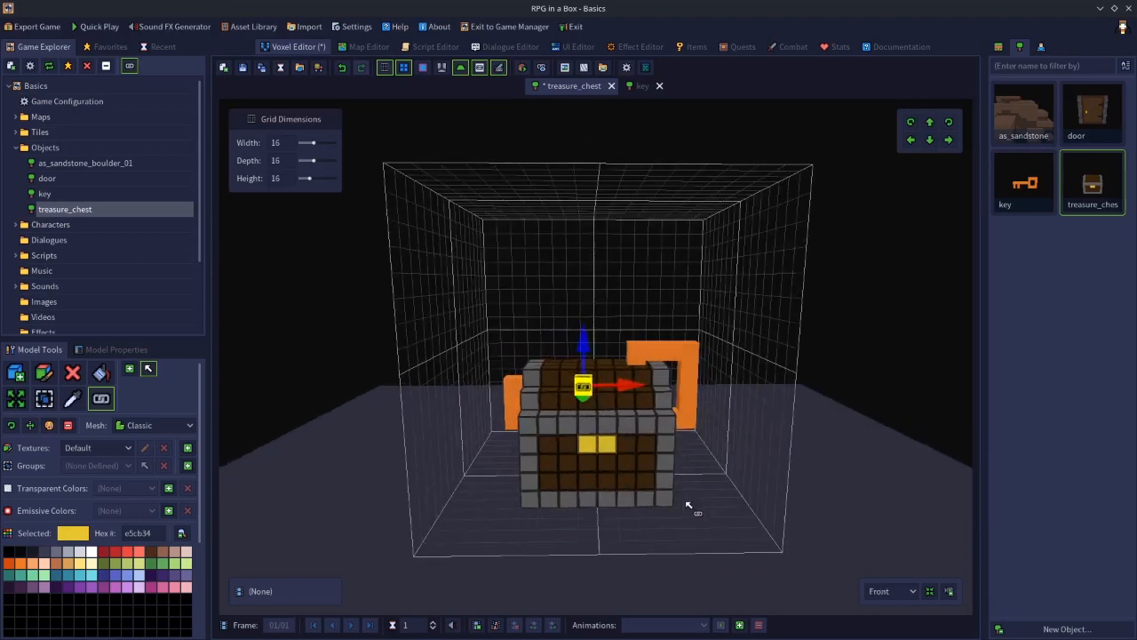
{"action": "left_click_drag", "start_coordinate": [586, 346], "coordinate": [574, 378]}
{"action": "middle_click_drag", "start_coordinate": [594, 487], "coordinate": [470, 444]}
{"action": "left_click_drag", "start_coordinate": [545, 414], "coordinate": [586, 416]}
{"action": "left_click_drag", "start_coordinate": [718, 424], "coordinate": [472, 421]}
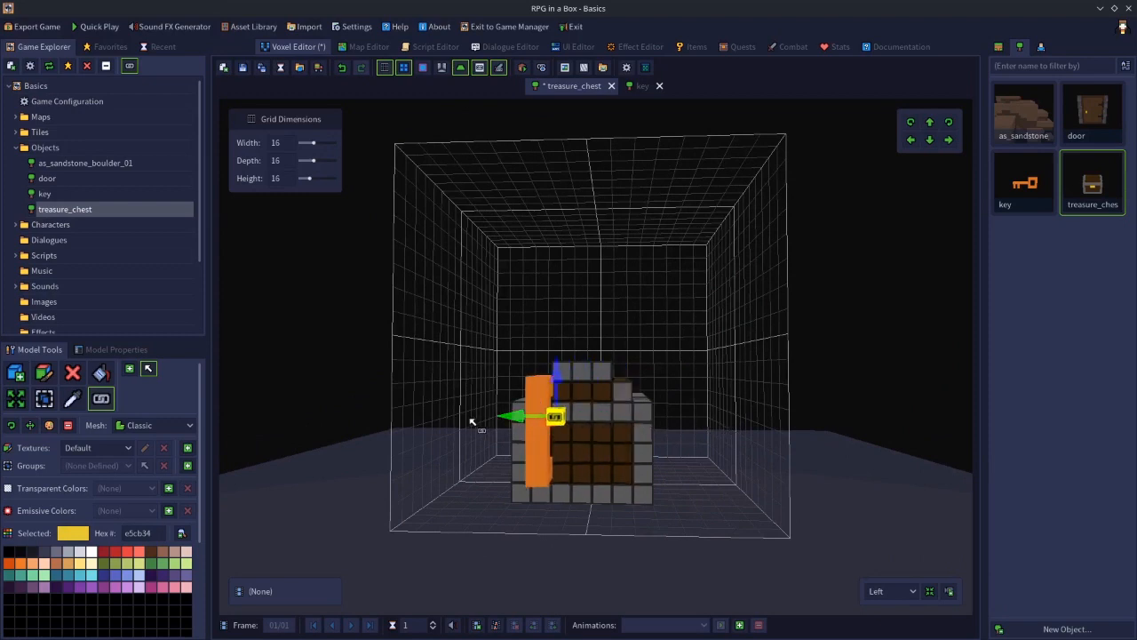
{"action": "middle_click_drag", "start_coordinate": [495, 454], "coordinate": [540, 461]}
{"action": "left_click_drag", "start_coordinate": [510, 419], "coordinate": [460, 424]}
{"action": "middle_click_drag", "start_coordinate": [468, 494], "coordinate": [648, 483]}
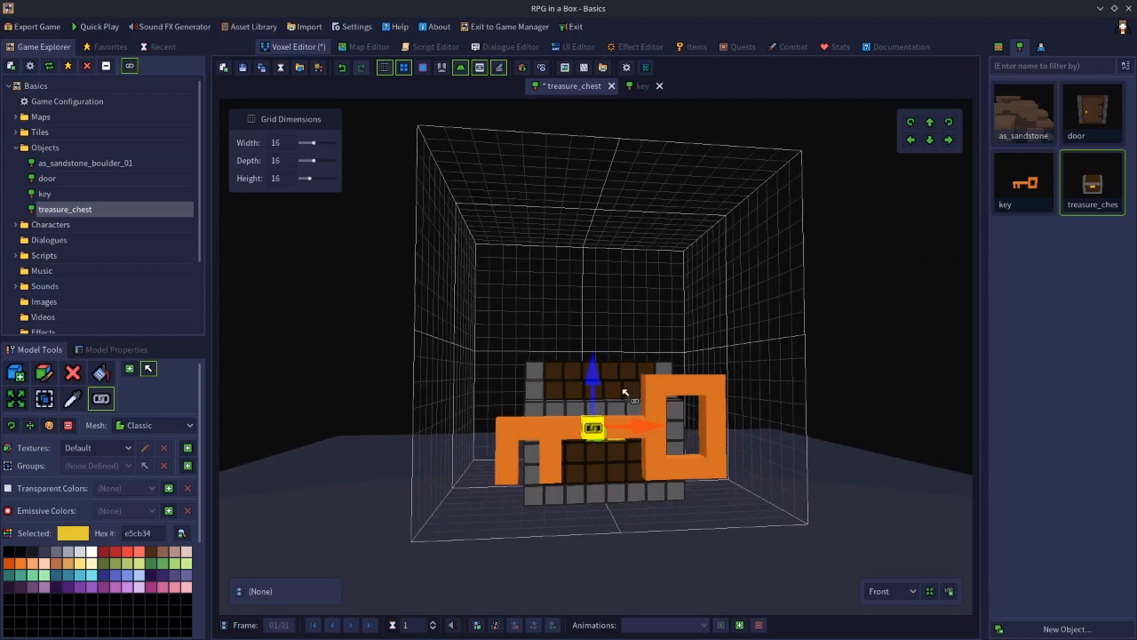
{"action": "left_click_drag", "start_coordinate": [589, 406], "coordinate": [589, 409]}
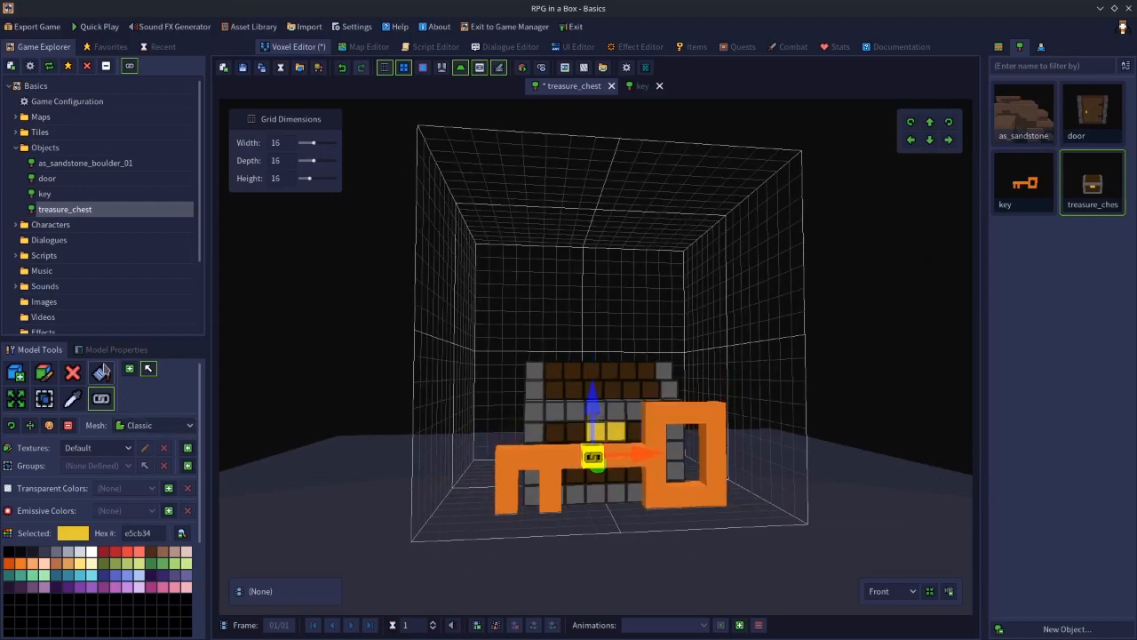
- Open the chest1 attach point settings in the model properties and set its X offset to -0.46
{"action": "left_click", "coordinate": [111, 349]}
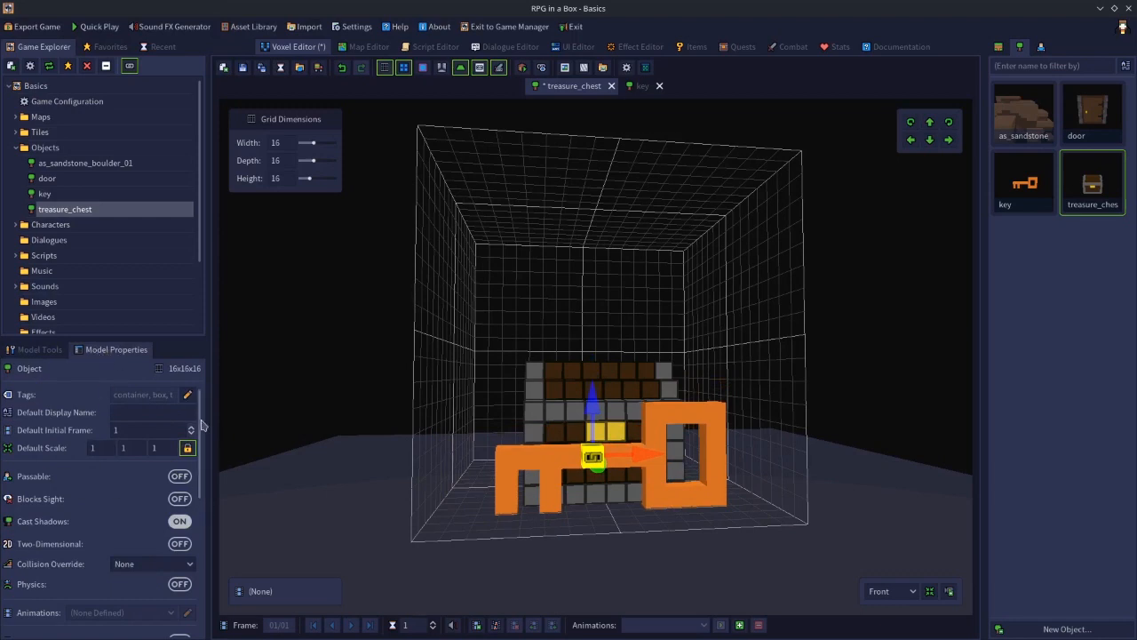
{"action": "scroll", "coordinate": [201, 422], "scroll_direction": "down", "scroll_amount": 5}
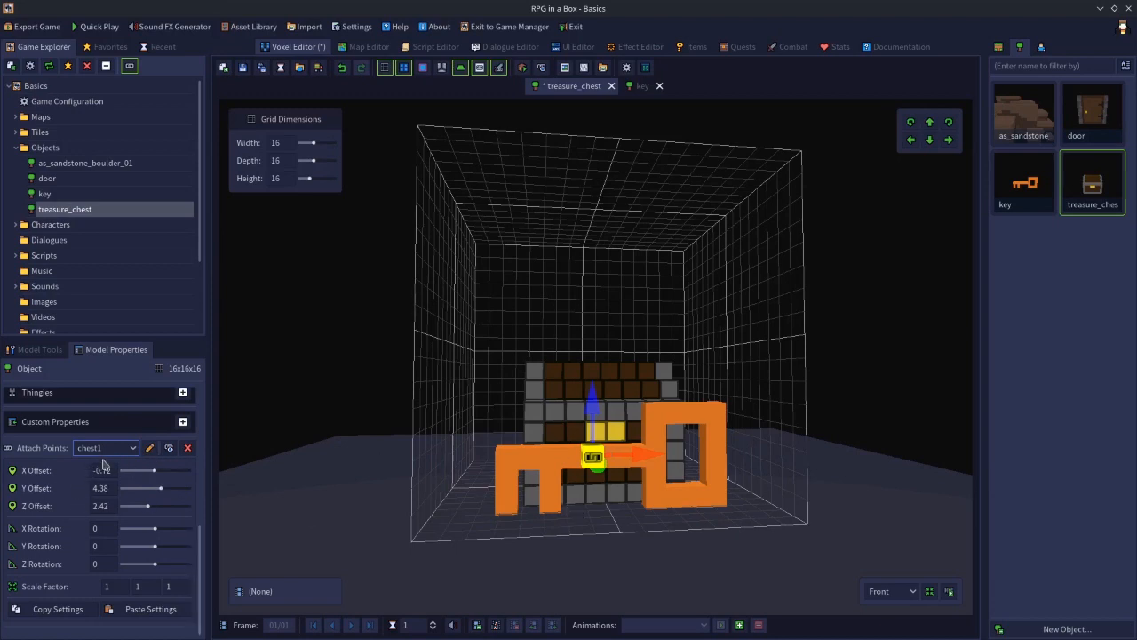
{"action": "left_click_drag", "start_coordinate": [156, 475], "coordinate": [156, 475]}
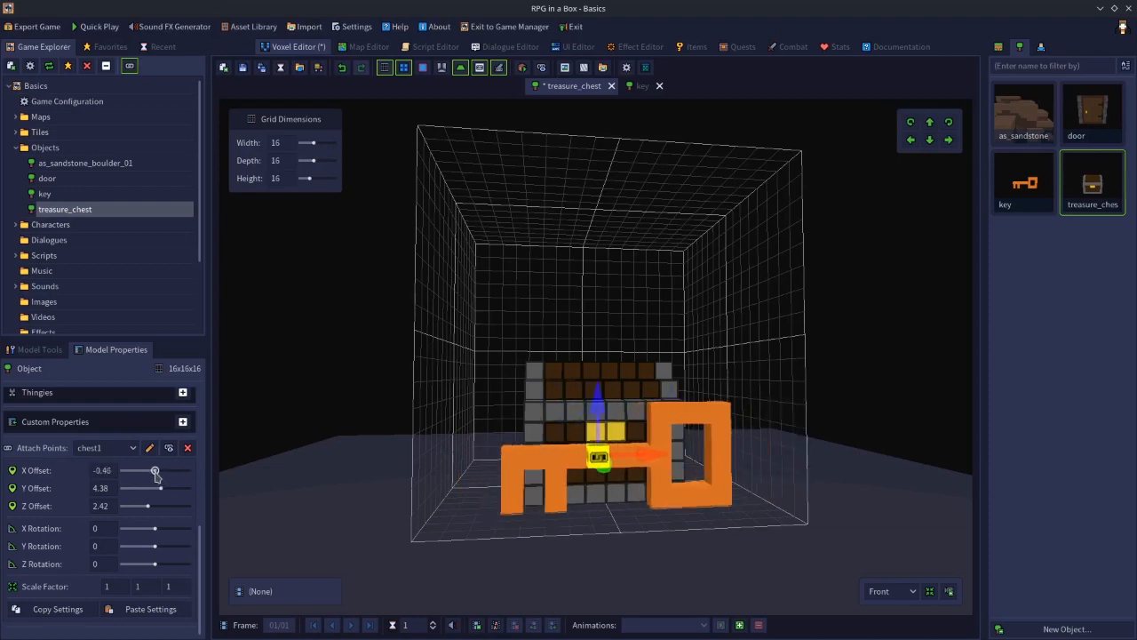
- Set the chest1 attach point's scale factor to 0.5 on all three axes
{"action": "right_click_drag", "start_coordinate": [325, 484], "coordinate": [475, 478]}
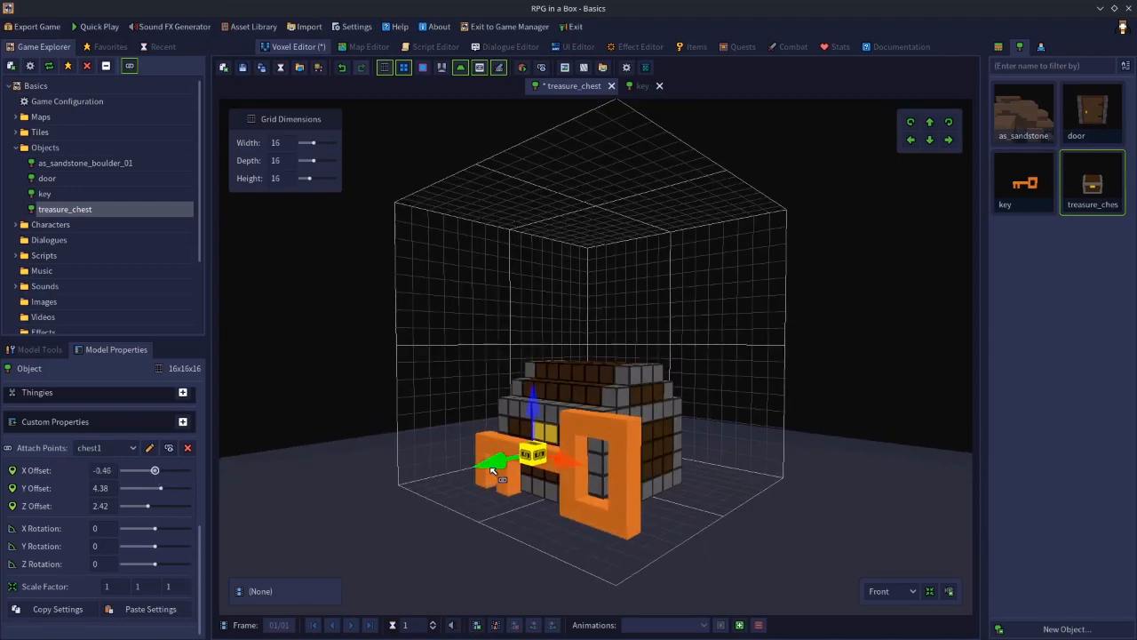
{"action": "right_click_drag", "start_coordinate": [498, 476], "coordinate": [559, 497]}
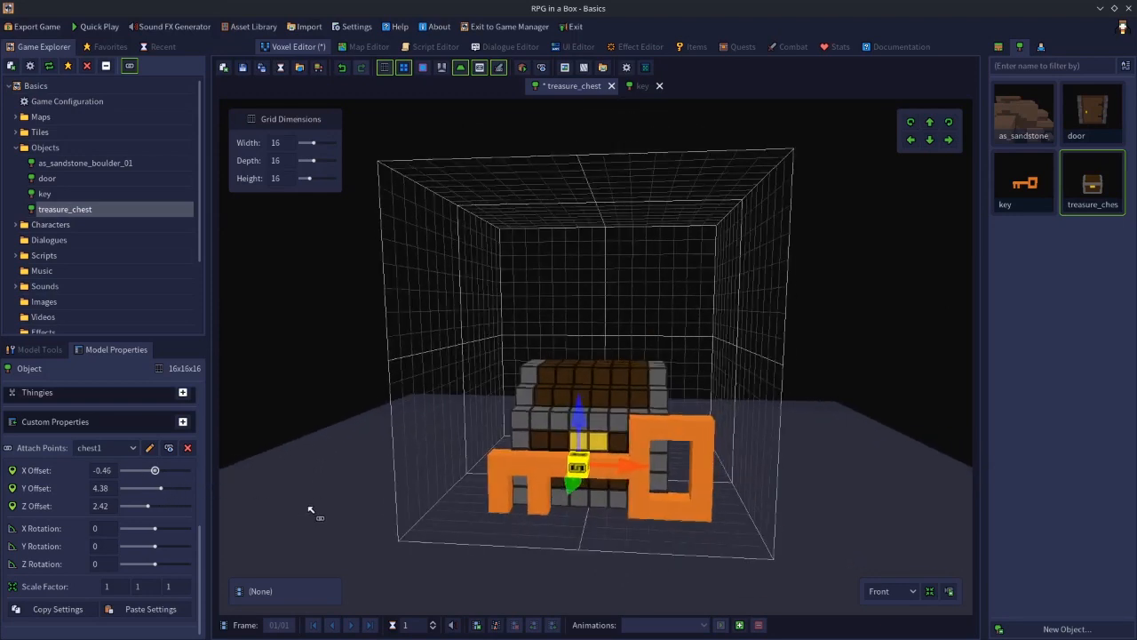
{"action": "right_click_drag", "start_coordinate": [315, 510], "coordinate": [185, 482]}
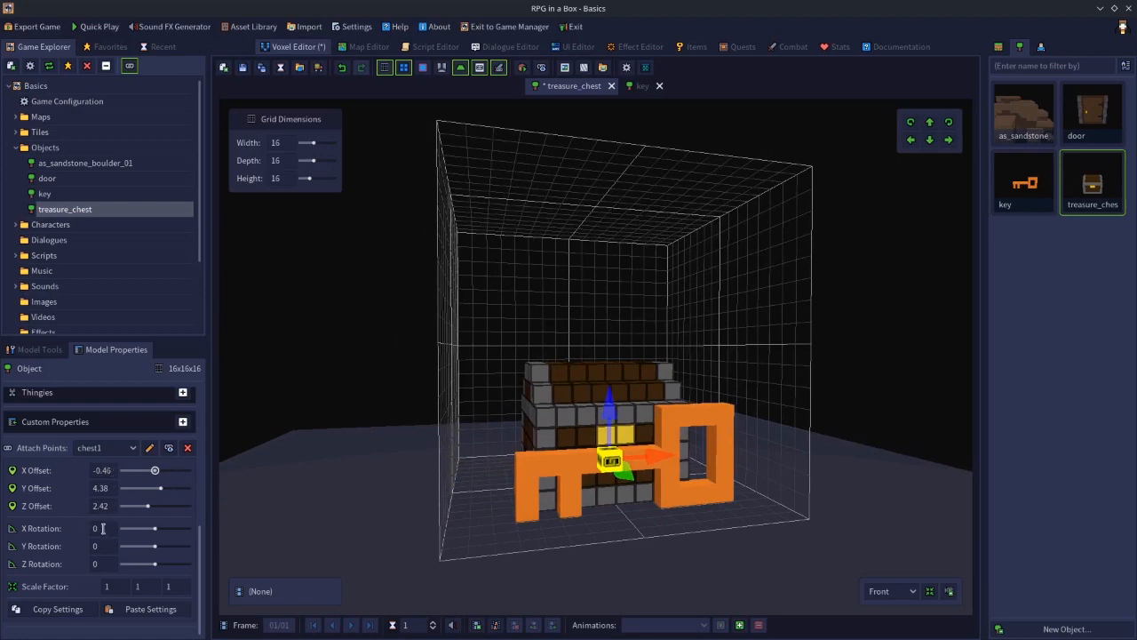
{"action": "left_click_drag", "start_coordinate": [161, 533], "coordinate": [156, 569]}
{"action": "left_click", "coordinate": [116, 589]}
{"action": "type", "text": "0.5"}
{"action": "left_click", "coordinate": [165, 585]}
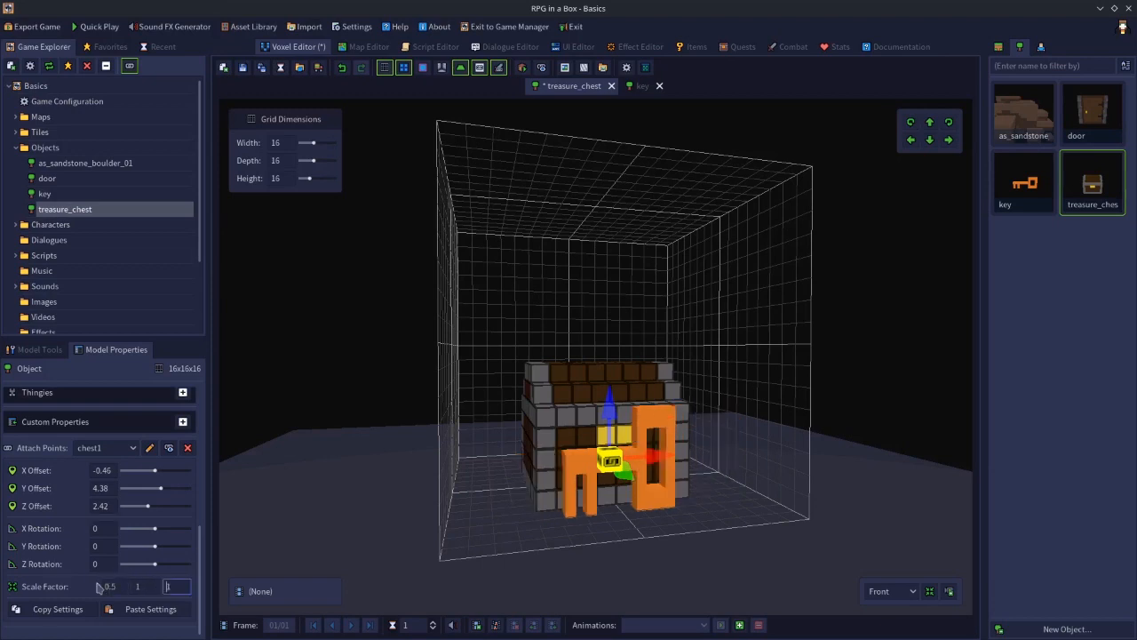
{"action": "left_click", "coordinate": [147, 588]}
{"action": "type", "text": "0.5"}
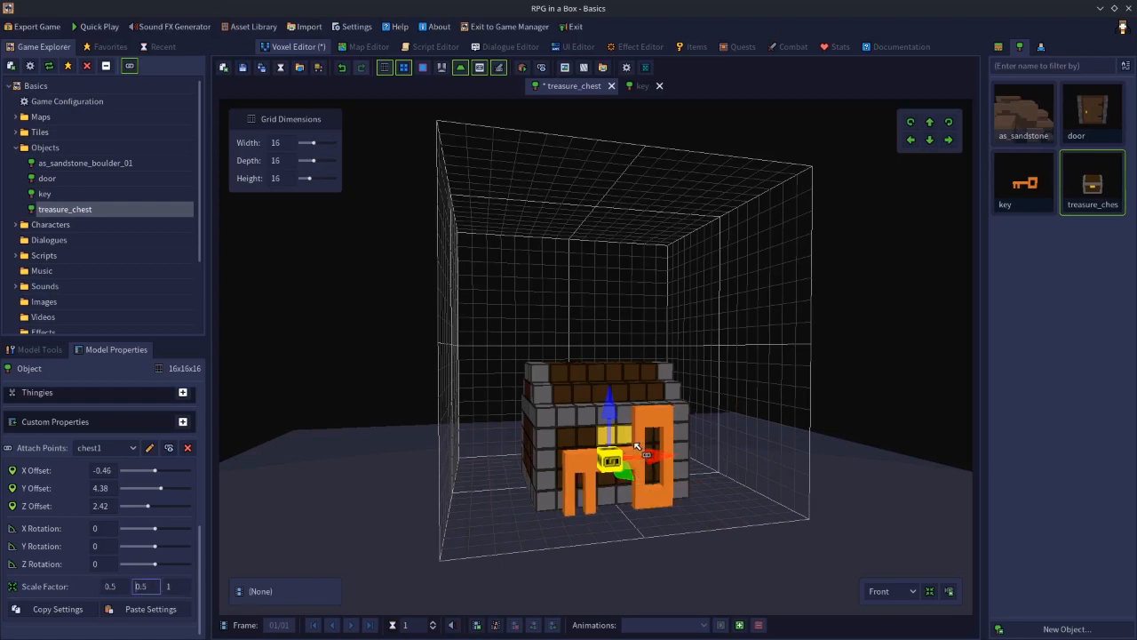
{"action": "left_click", "coordinate": [179, 584]}
{"action": "key", "text": "Return"}
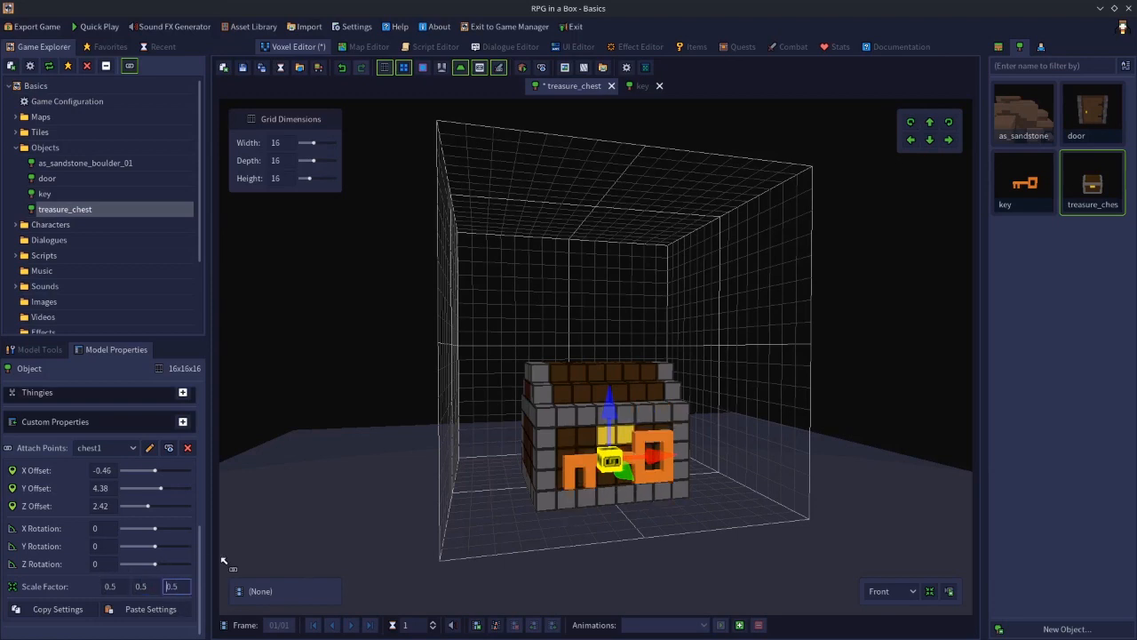
- Set the chest1 attach point's scale factor to 0.2 on all three axes
{"action": "left_click", "coordinate": [116, 585]}
{"action": "type", "text": "2"}
{"action": "key", "text": "Return"}
{"action": "left_click", "coordinate": [145, 586]}
{"action": "key", "text": "Return"}
{"action": "left_click", "coordinate": [189, 586]}
{"action": "type", "text": "2"}
{"action": "key", "text": "Return"}
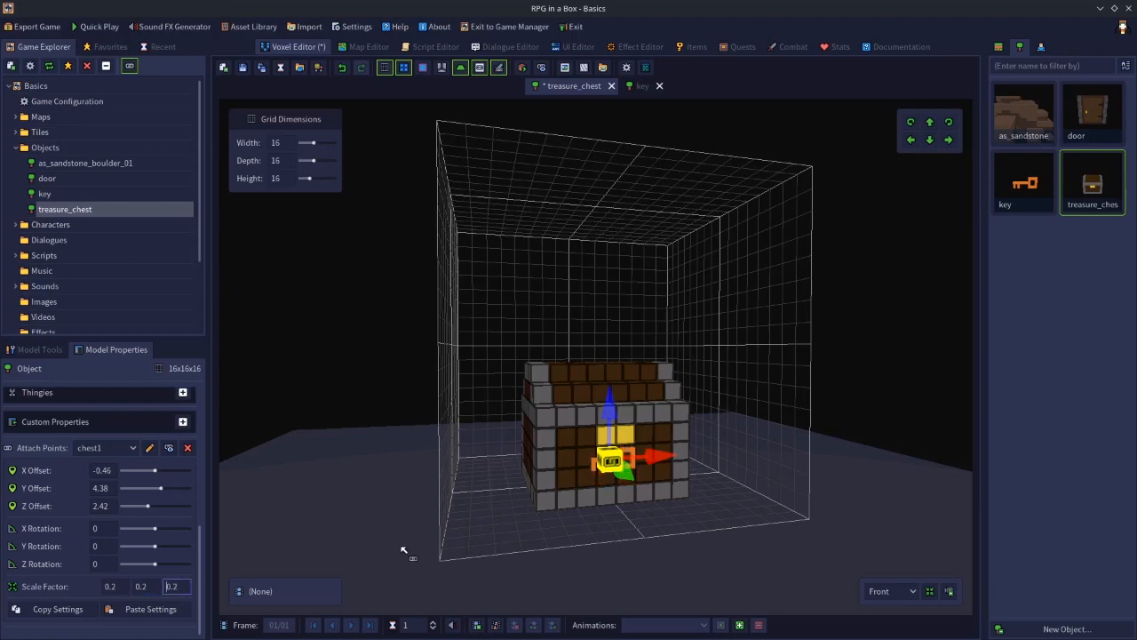
- Shift the attach point sideways to an X offset of -1.3 and set its Y rotation to 28
{"action": "middle_click_drag", "start_coordinate": [624, 477], "coordinate": [529, 459]}
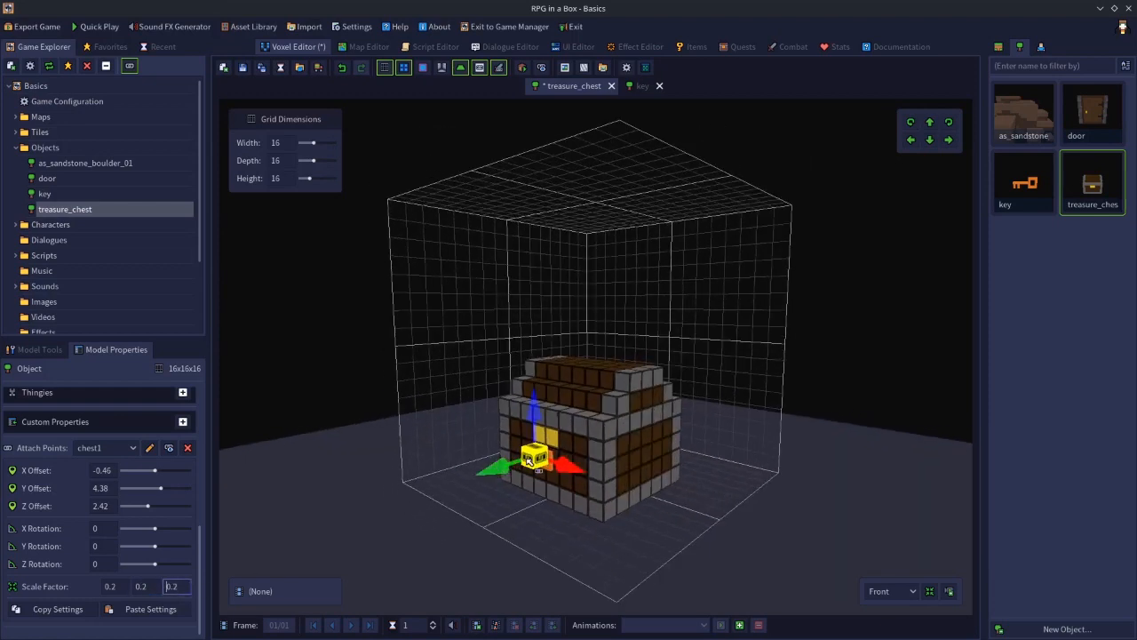
{"action": "left_click_drag", "start_coordinate": [581, 474], "coordinate": [548, 460]}
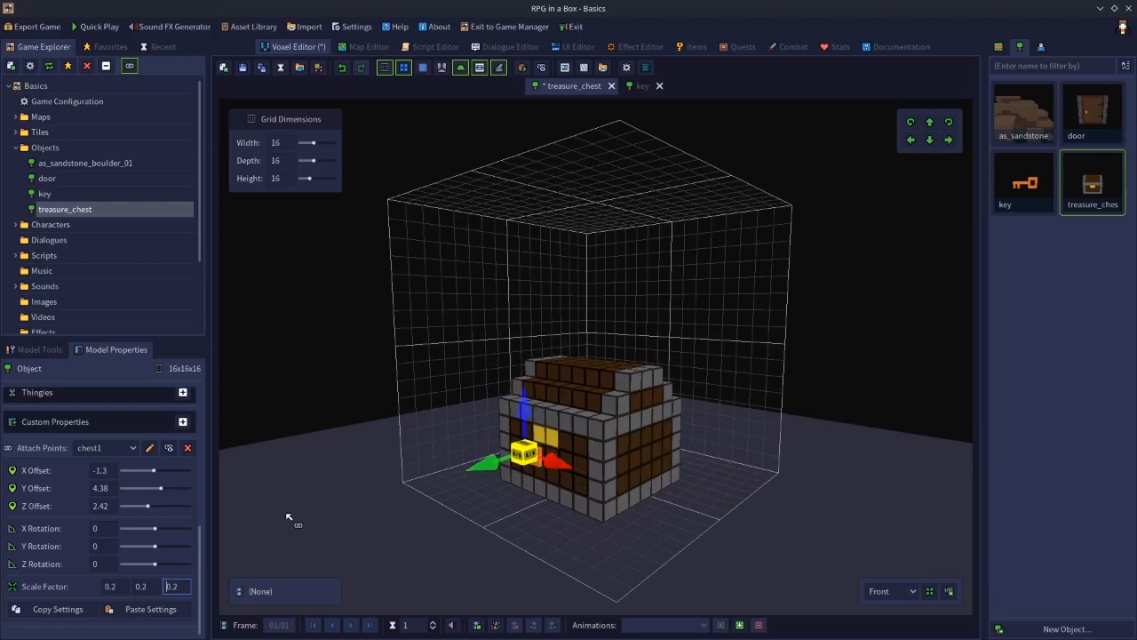
{"action": "left_click_drag", "start_coordinate": [157, 549], "coordinate": [160, 549]}
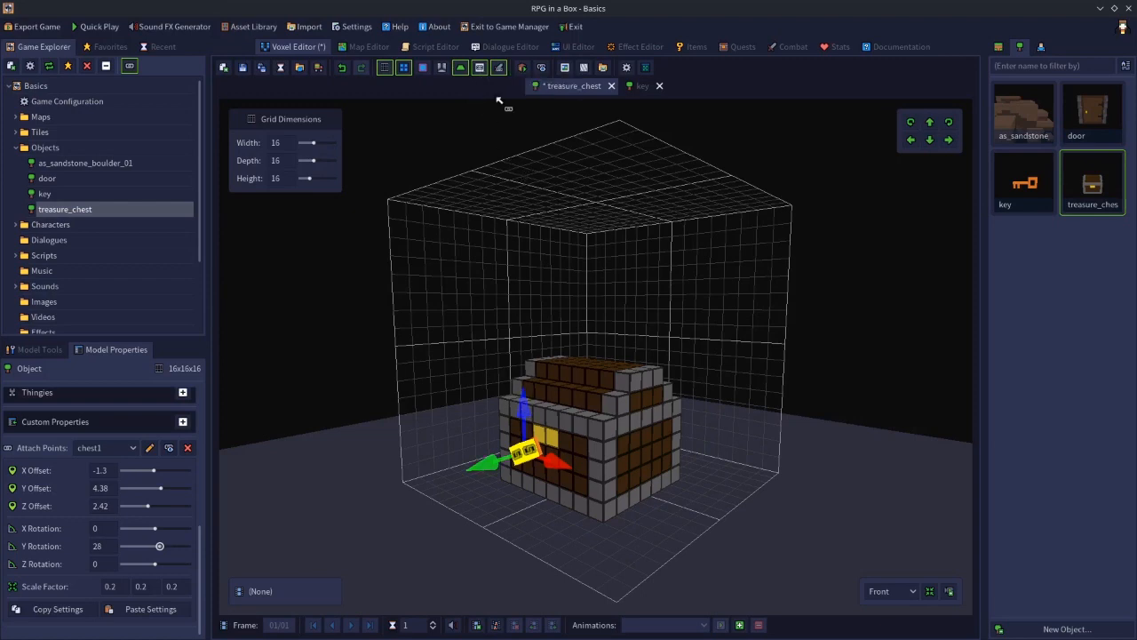
- Hide the attach point markers and examine the small tilted key on the chest's front from several angles
{"action": "right_click_drag", "start_coordinate": [417, 297], "coordinate": [452, 258]}
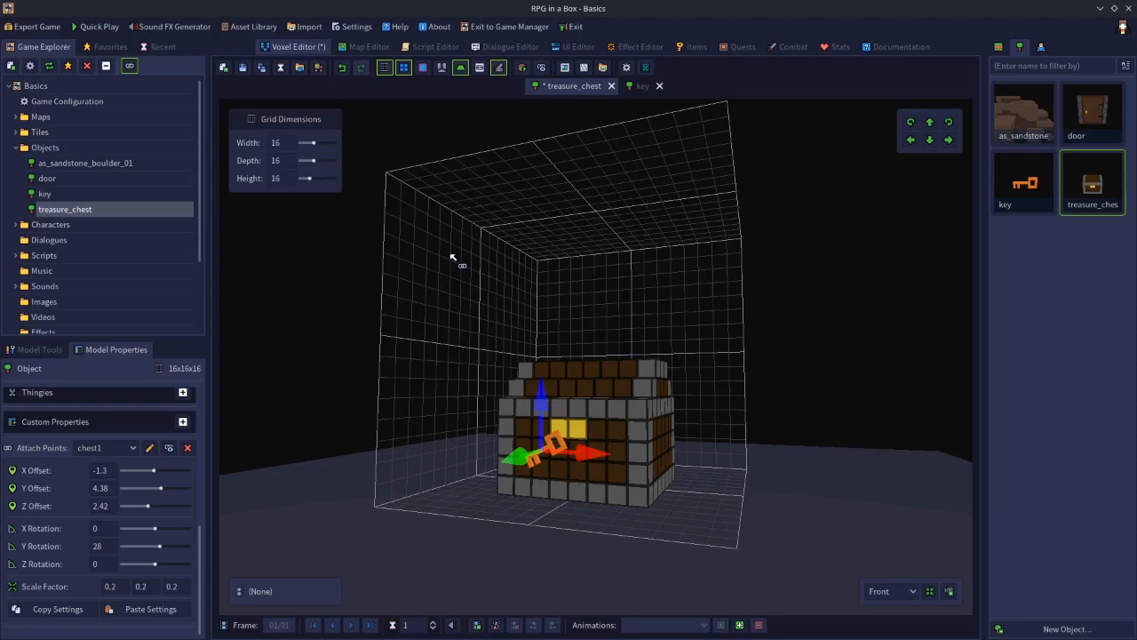
{"action": "right_click_drag", "start_coordinate": [458, 258], "coordinate": [582, 359]}
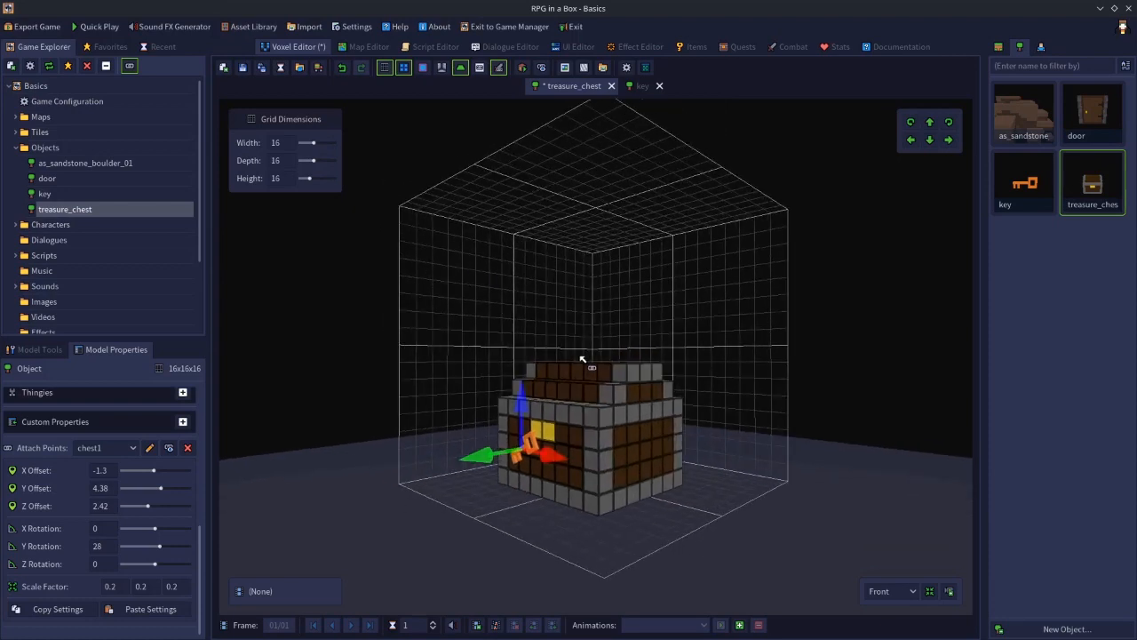
{"action": "right_click_drag", "start_coordinate": [584, 325], "coordinate": [616, 338]}
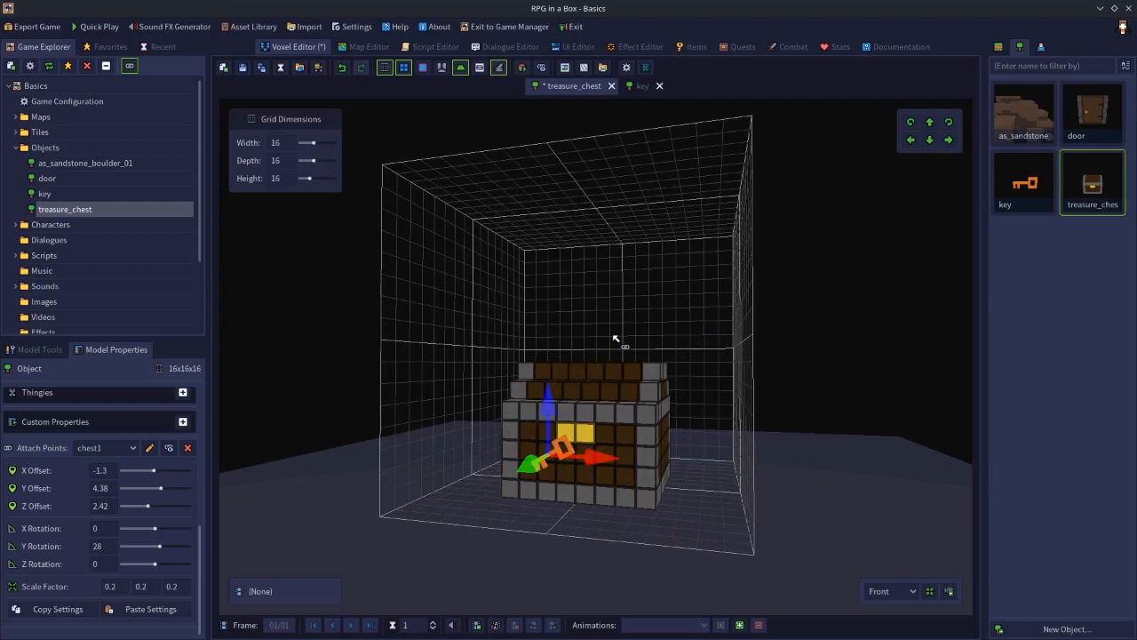
{"action": "right_click_drag", "start_coordinate": [604, 285], "coordinate": [612, 261]}
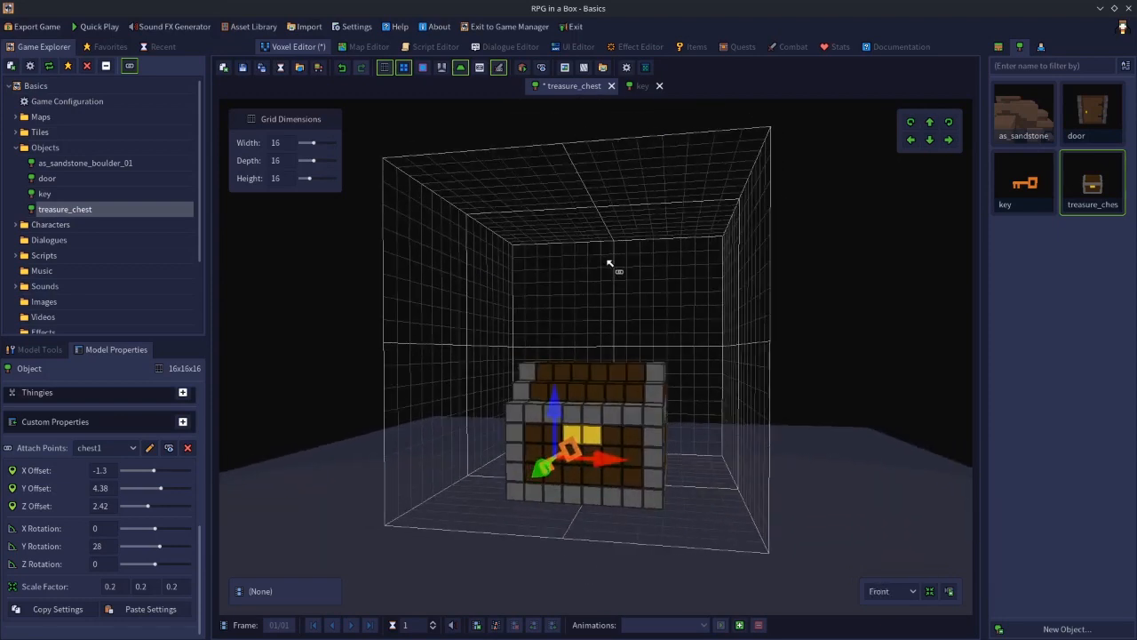
- Switch the display of attached objects off and on several times, leaving it on, and show the attach point markers again
{"action": "left_click", "coordinate": [501, 73]}
{"action": "left_click", "coordinate": [500, 73]}
{"action": "left_click", "coordinate": [500, 73]}
{"action": "left_click", "coordinate": [501, 73]}
{"action": "left_click", "coordinate": [500, 73]}
{"action": "left_click", "coordinate": [500, 72]}
{"action": "left_click", "coordinate": [500, 72]}
{"action": "left_click", "coordinate": [500, 73]}
{"action": "left_click", "coordinate": [478, 72]}
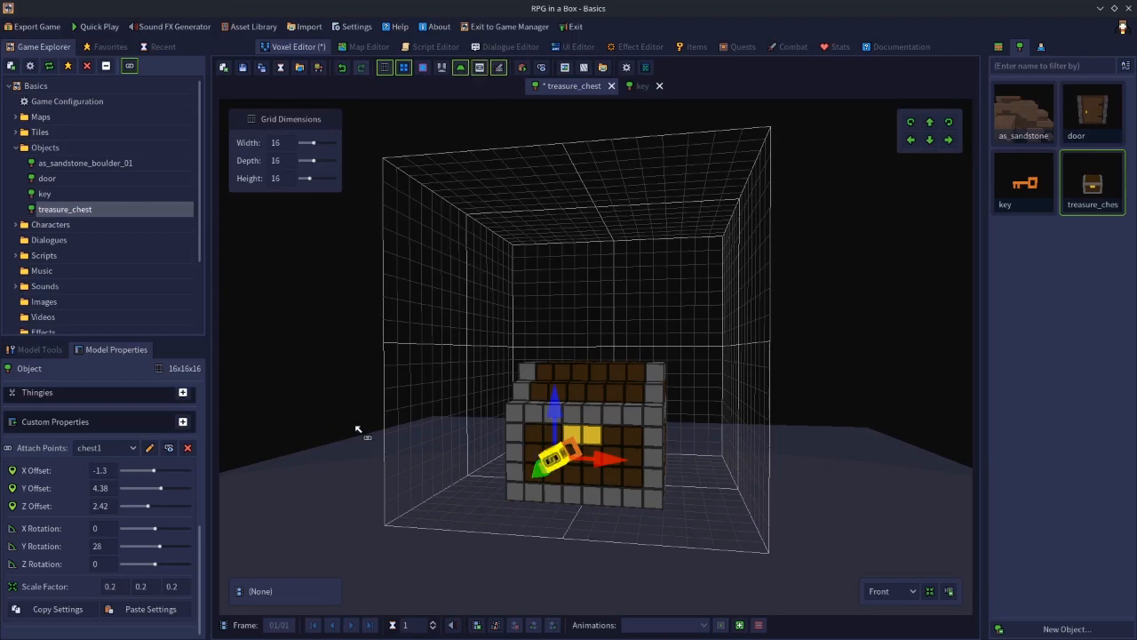
- Return to the model tools, hide the attach point markers and briefly preview the chest and key without grid and outlines
{"action": "left_click", "coordinate": [39, 352]}
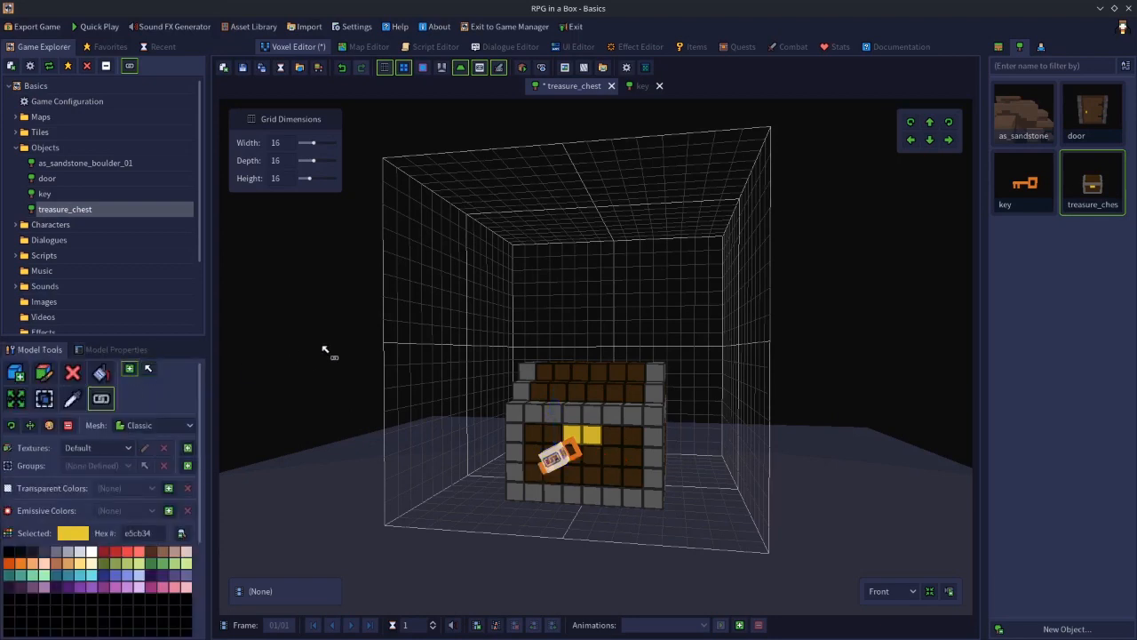
{"action": "left_click", "coordinate": [483, 75]}
{"action": "mouse_move", "coordinate": [633, 250]}
{"action": "middle_mouse_down"}
{"action": "mouse_move", "coordinate": [613, 255]}
{"action": "mouse_move", "coordinate": [639, 257]}
{"action": "middle_mouse_up"}
{"action": "key", "text": "space"}
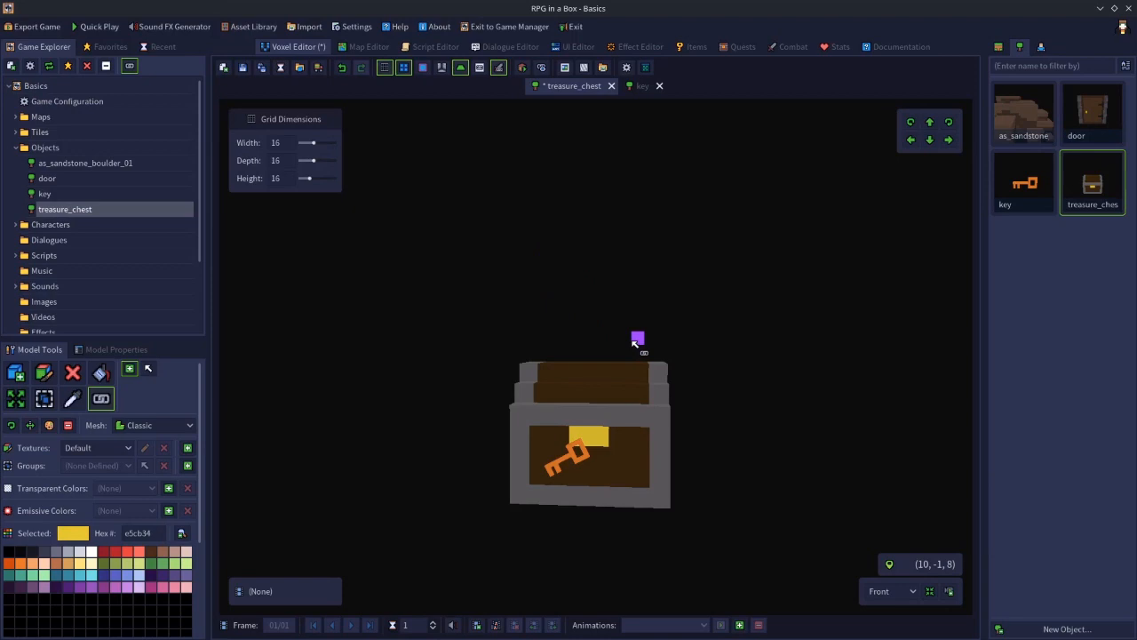
{"action": "key", "text": "space"}
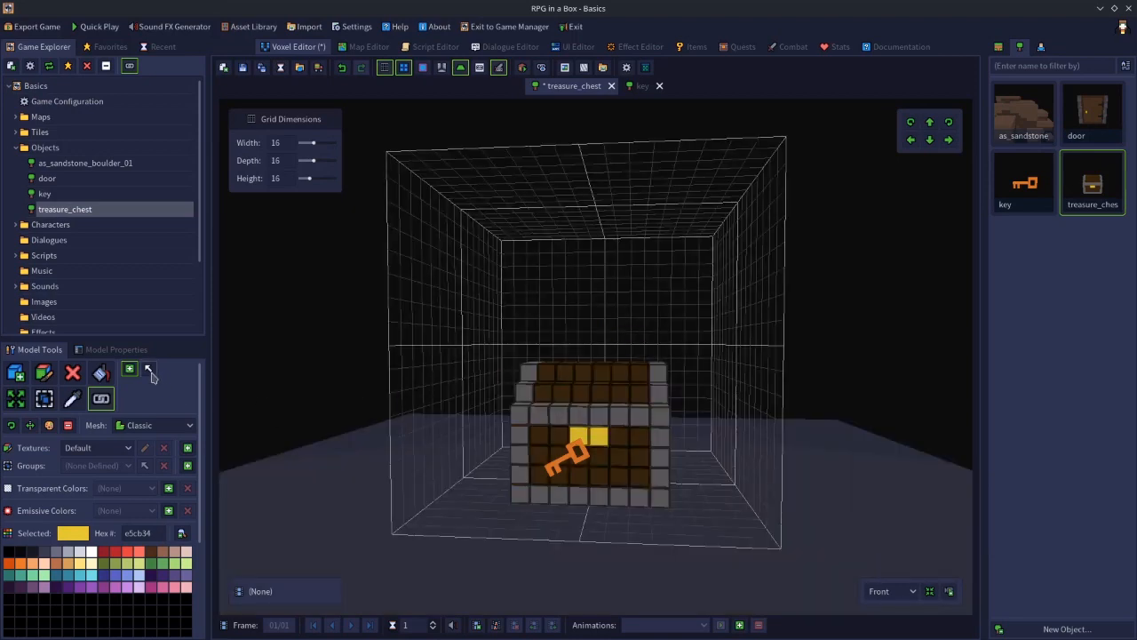
- Show the attach point markers again and select the chest1 attach point on the chest's front
{"action": "left_click", "coordinate": [480, 68]}
{"action": "left_click", "coordinate": [148, 368]}
{"action": "left_click", "coordinate": [571, 467]}
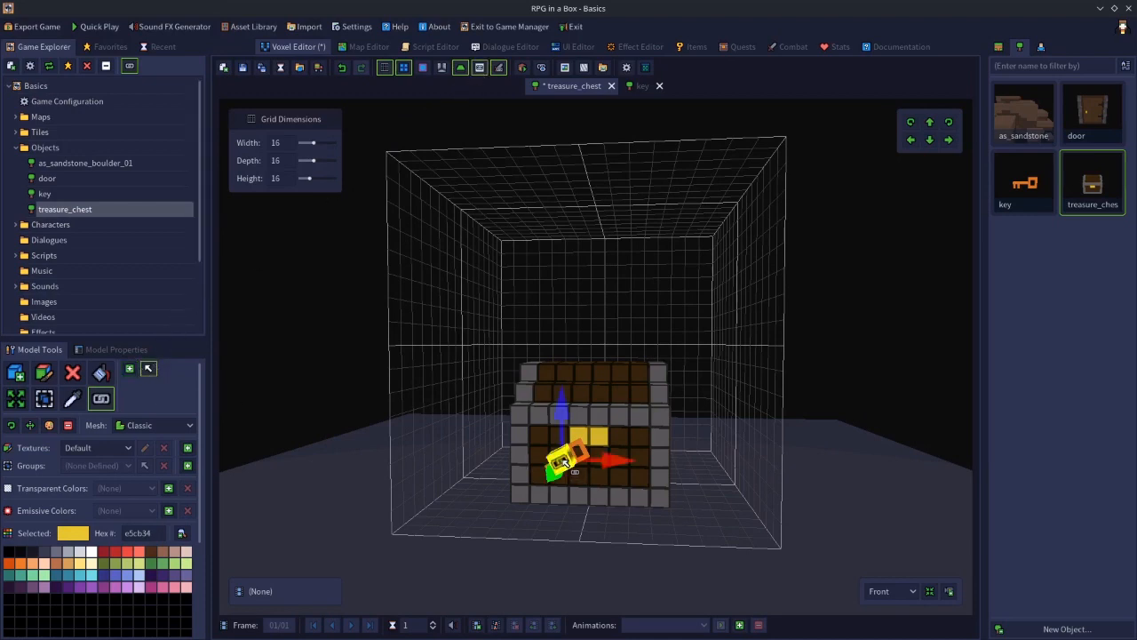
- Delete the selected chest1 attach point, together with its key, from the chest's front
{"action": "key", "text": "Delete"}
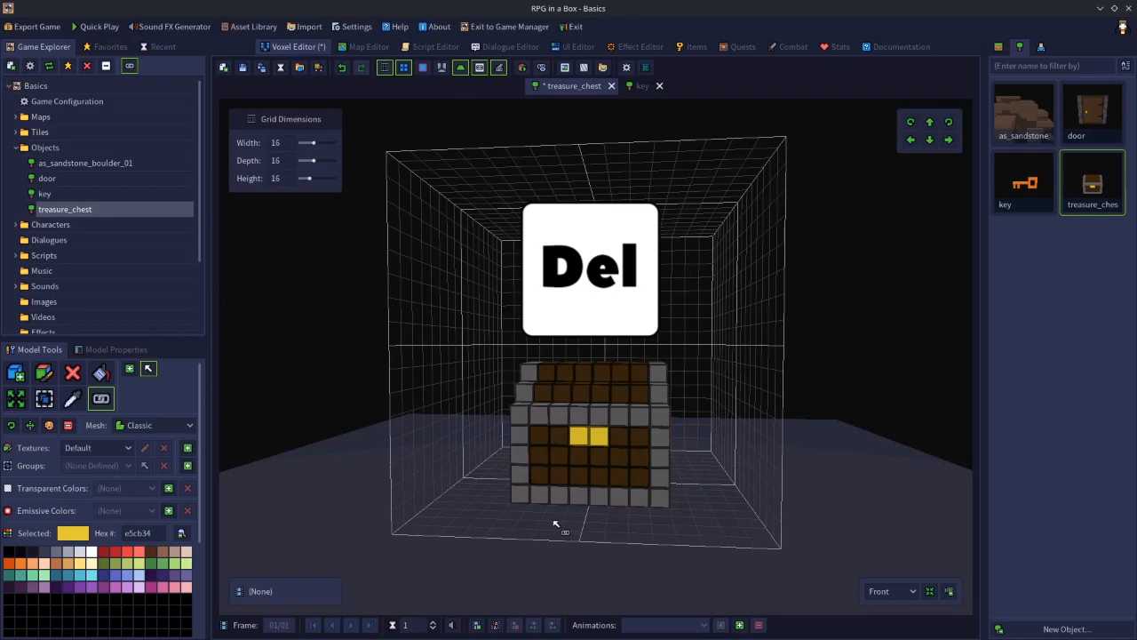
{"action": "right_click_drag", "start_coordinate": [490, 525], "coordinate": [415, 518]}
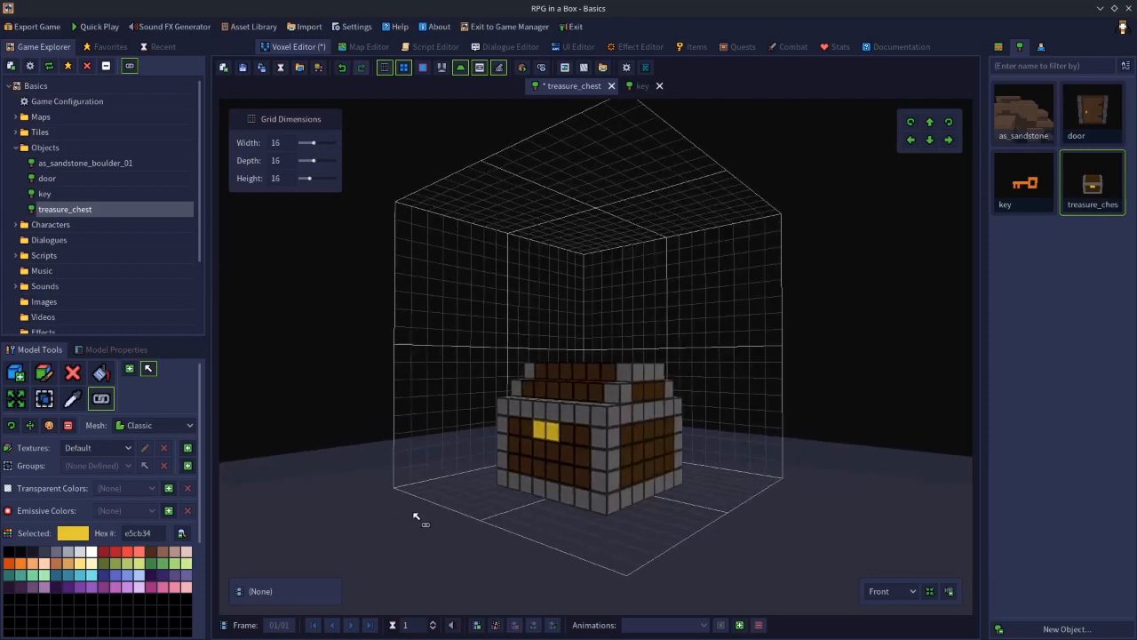
{"action": "mouse_move", "coordinate": [414, 417]}
{"action": "right_mouse_down"}
{"action": "mouse_move", "coordinate": [403, 416]}
{"action": "mouse_move", "coordinate": [435, 420]}
{"action": "right_mouse_up"}
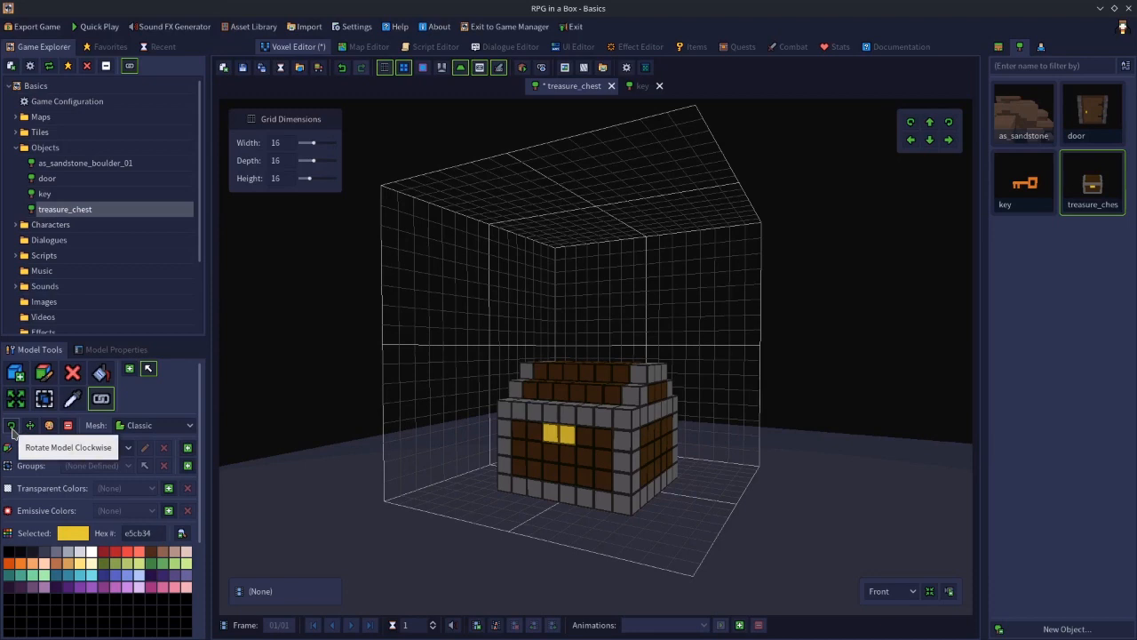
- Rotate the treasure chest model clockwise repeatedly until its front faces forward again
{"action": "left_click", "coordinate": [12, 426]}
{"action": "left_click", "coordinate": [12, 426]}
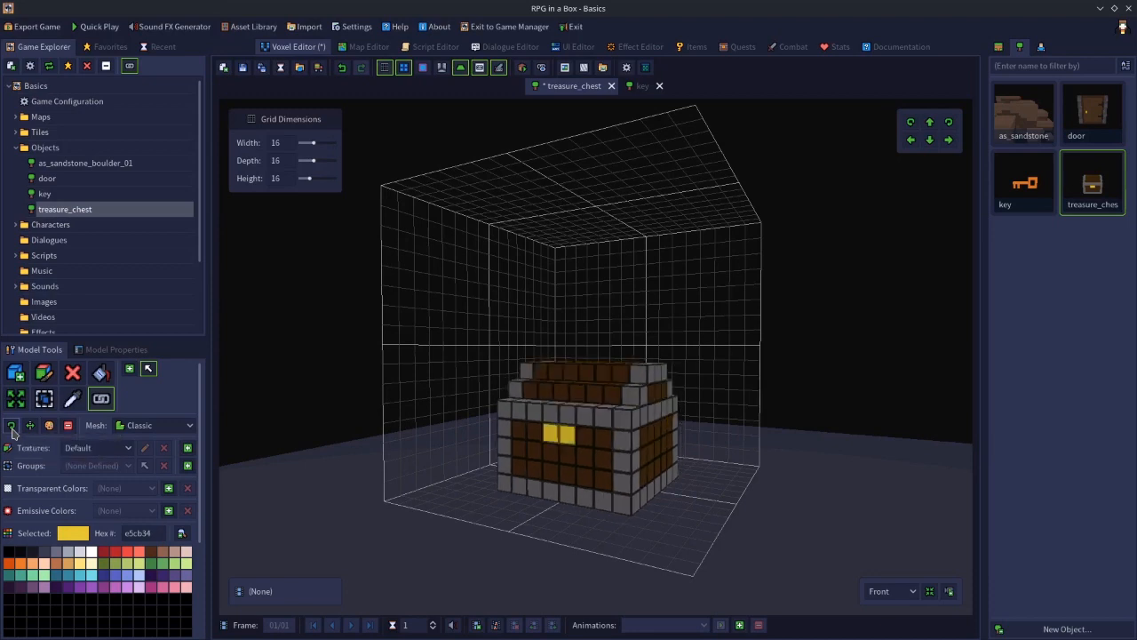
{"action": "left_click", "coordinate": [12, 426]}
{"action": "left_click", "coordinate": [11, 426]}
{"action": "left_click", "coordinate": [12, 427]}
{"action": "left_click", "coordinate": [12, 426]}
- Mirror the chest once and paint two stacked voxels yellow (e5cb34) in the dark wood of its front, below and beside the lock
{"action": "left_click", "coordinate": [31, 428]}
{"action": "left_click", "coordinate": [44, 373]}
{"action": "left_click", "coordinate": [534, 450]}
{"action": "left_click", "coordinate": [533, 469]}
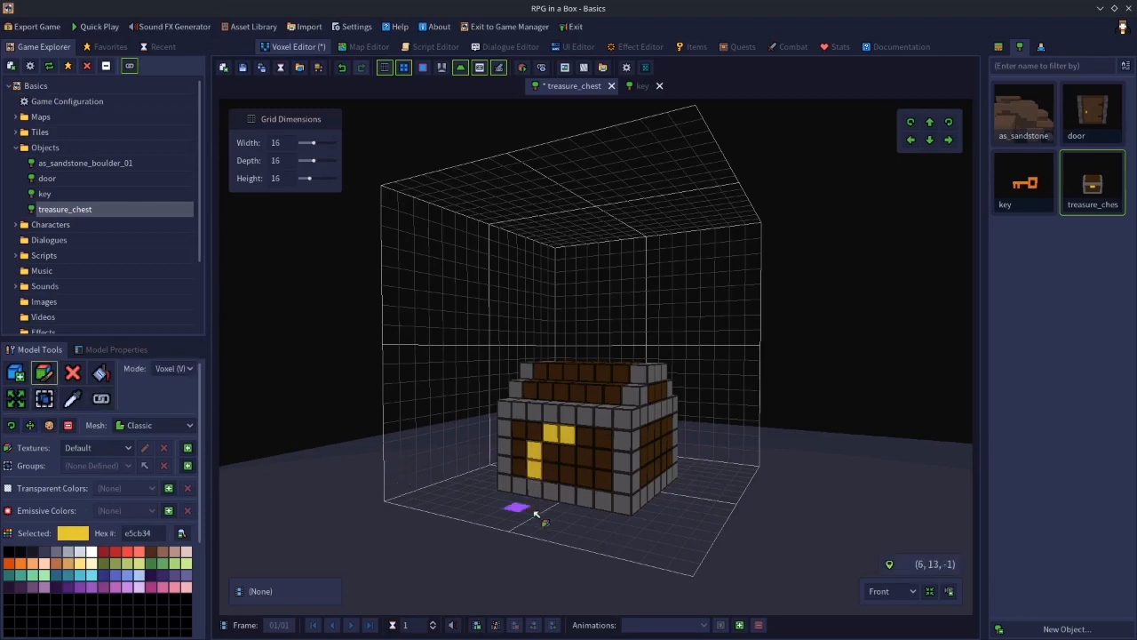
- Mirror the chest back and forth several times, and undo the two painted yellow voxels on its front
{"action": "left_click", "coordinate": [31, 426]}
{"action": "left_click", "coordinate": [31, 426]}
{"action": "left_click", "coordinate": [31, 426]}
{"action": "left_click", "coordinate": [31, 427]}
{"action": "left_click", "coordinate": [31, 426]}
{"action": "left_click", "coordinate": [31, 427]}
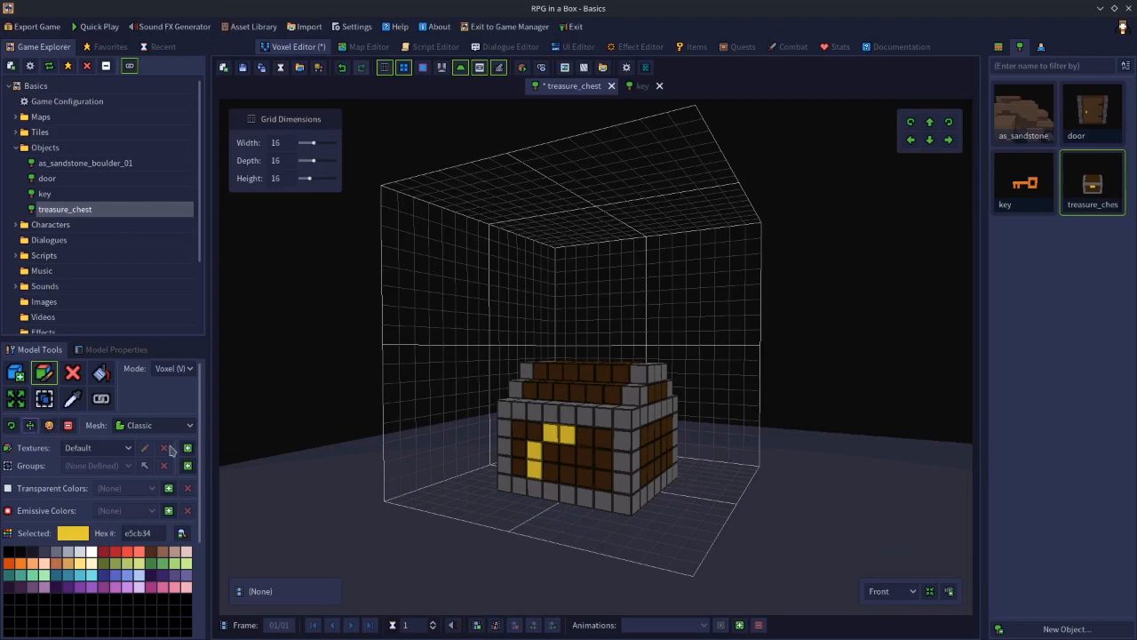
{"action": "key", "text": "ctrl+z"}
{"action": "key", "text": "ctrl+z"}
- Apply the palette to the chest in all frames, mapping its yellow lock color to a light purple
{"action": "left_click", "coordinate": [50, 425]}
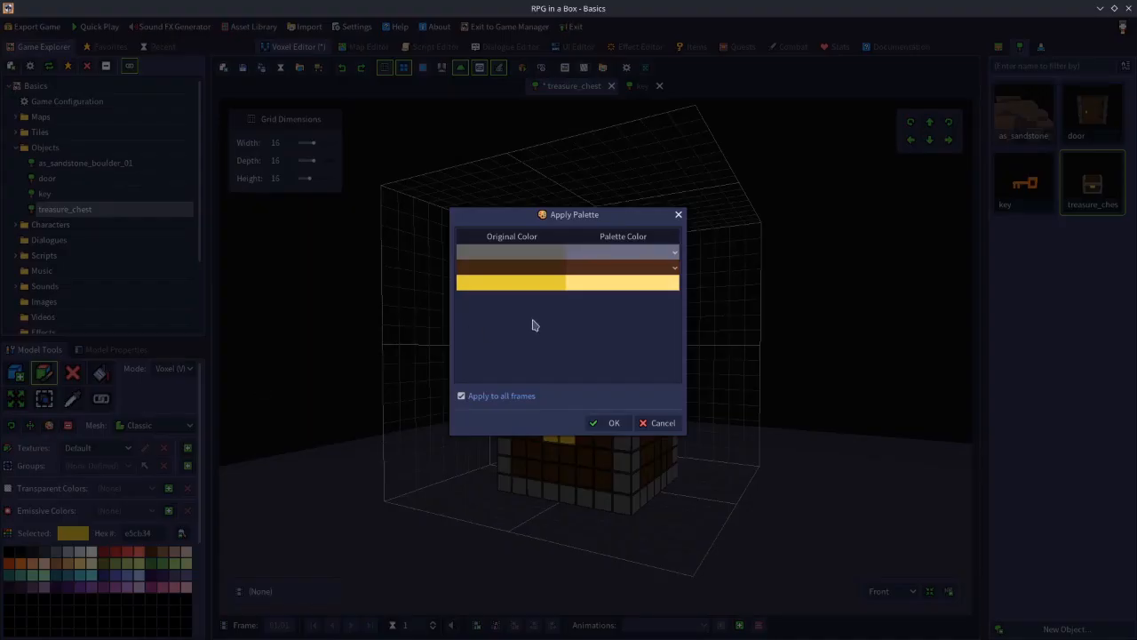
{"action": "left_click", "coordinate": [657, 424]}
{"action": "left_click", "coordinate": [567, 435]}
{"action": "left_click", "coordinate": [46, 430]}
{"action": "left_click", "coordinate": [632, 286]}
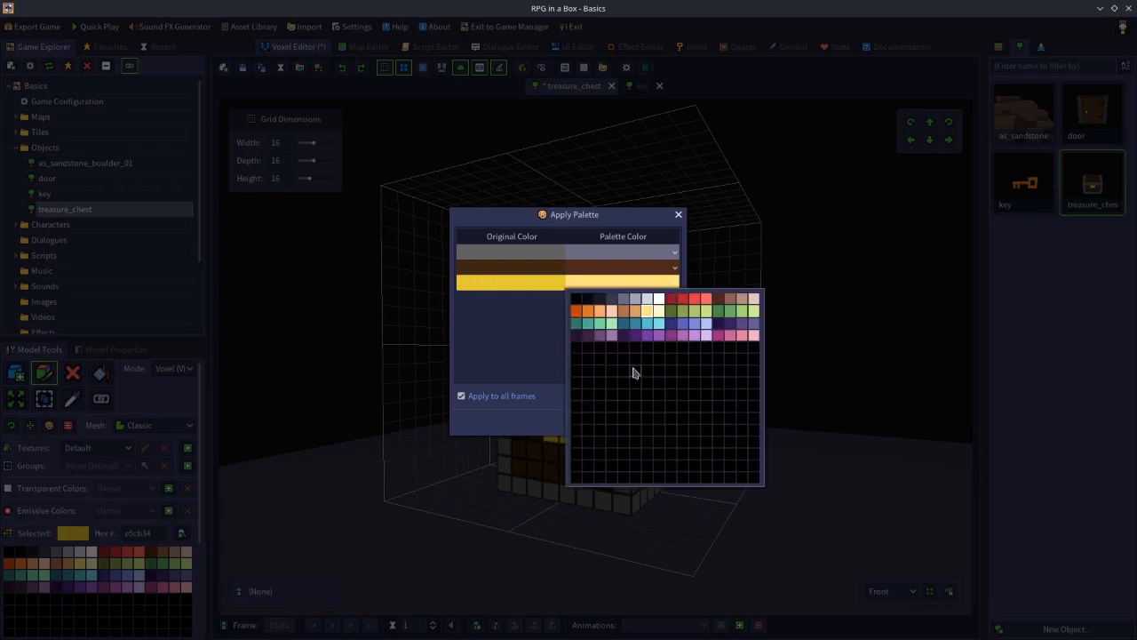
{"action": "left_click", "coordinate": [684, 336]}
{"action": "left_click", "coordinate": [609, 422]}
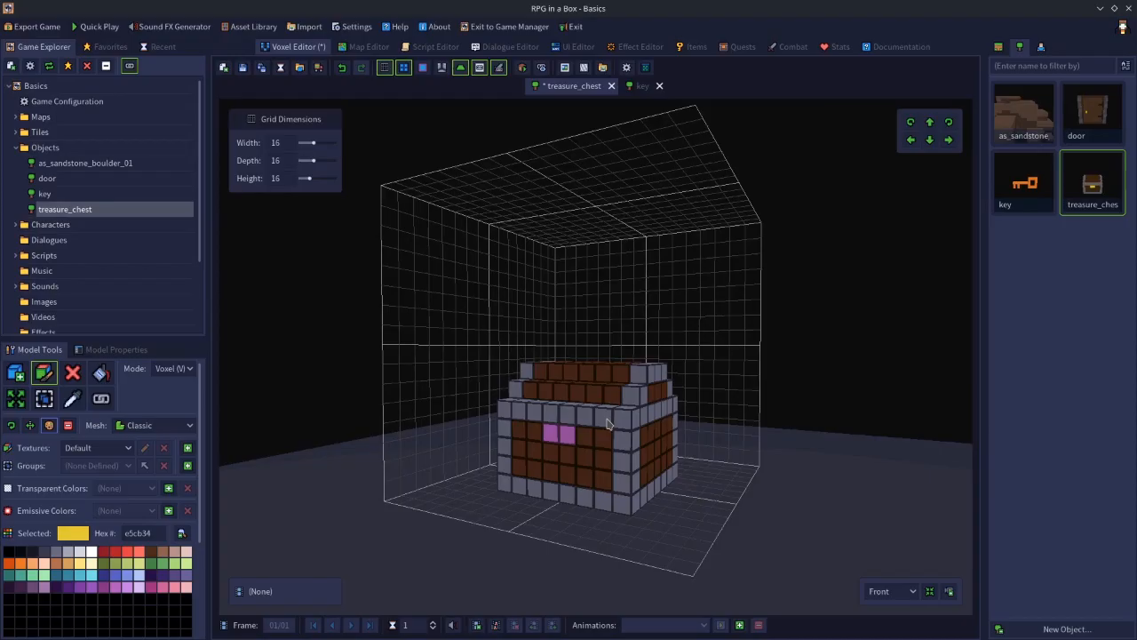
- Apply the palette with orange for the gray voxels and light blue for the yellow ones, and undo the recoloring
{"action": "middle_click_drag", "start_coordinate": [570, 478], "coordinate": [565, 430]}
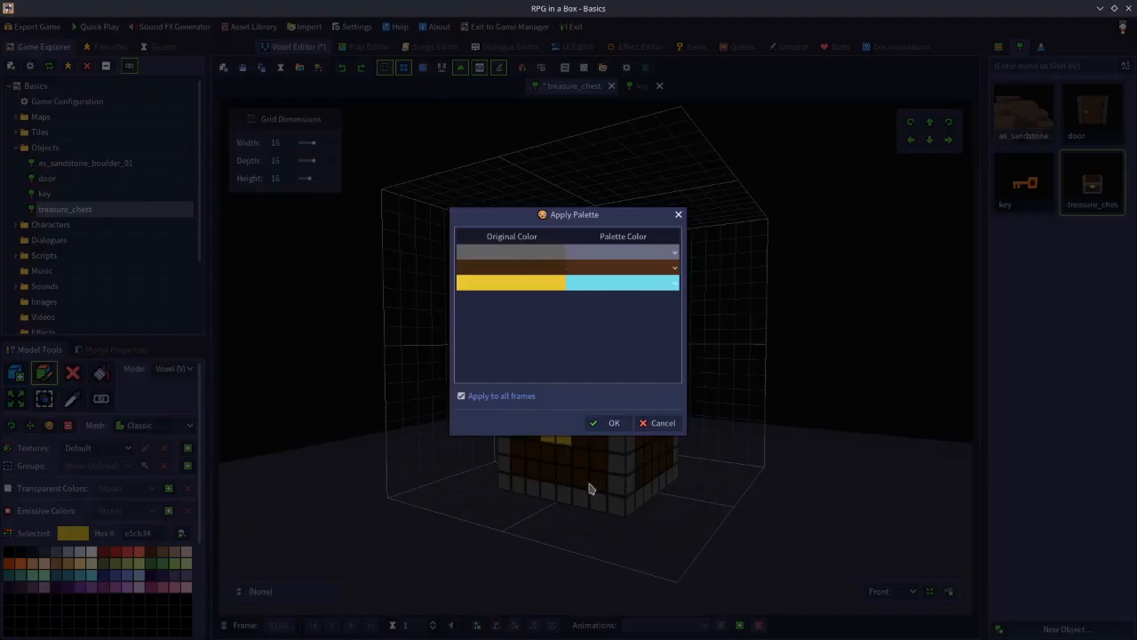
{"action": "left_click", "coordinate": [596, 252]}
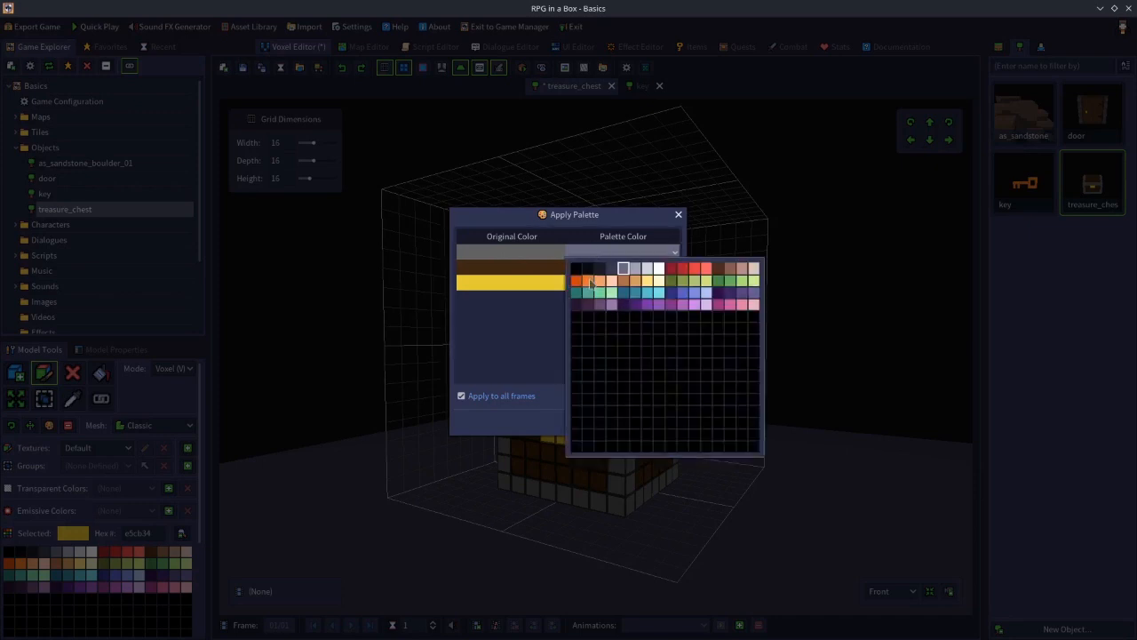
{"action": "left_click", "coordinate": [587, 280]}
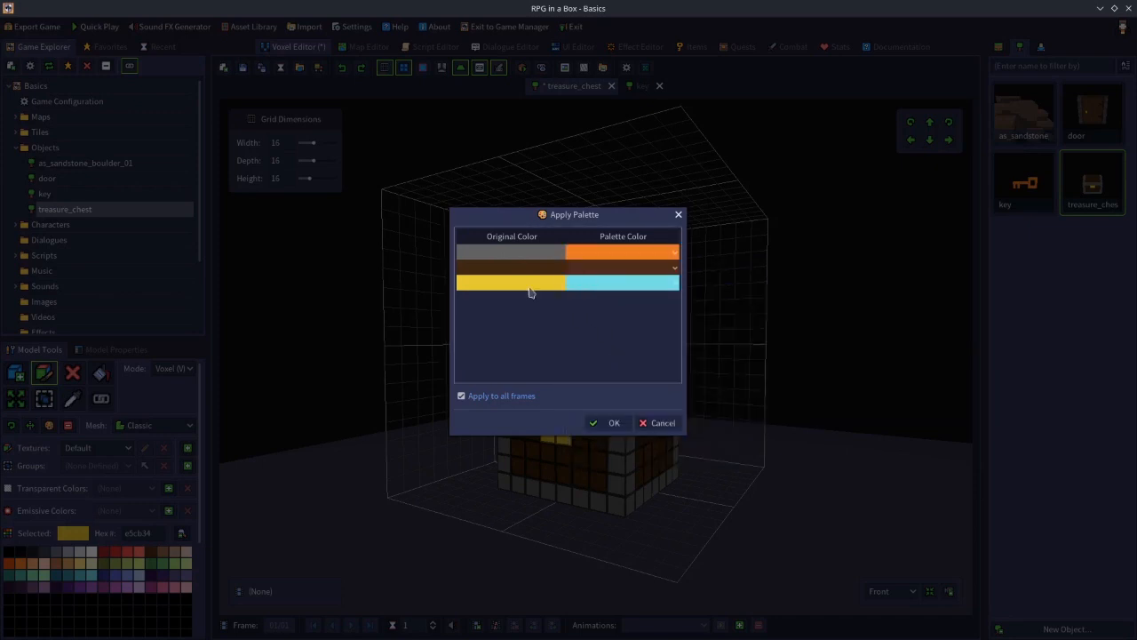
{"action": "left_click", "coordinate": [607, 423]}
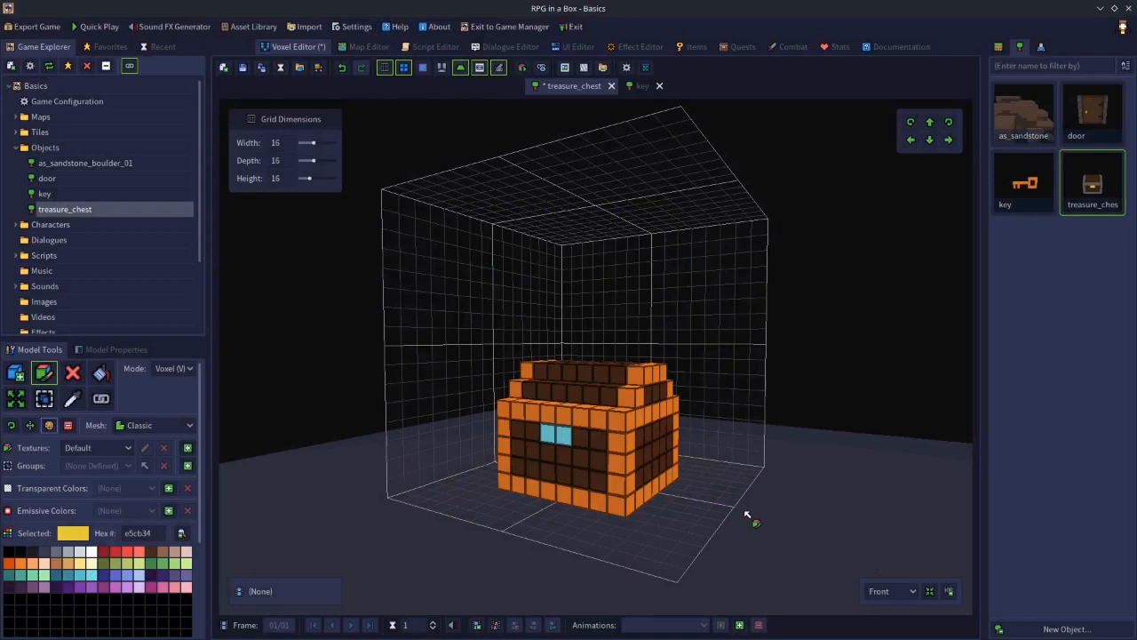
{"action": "key", "text": "ctrl+z"}
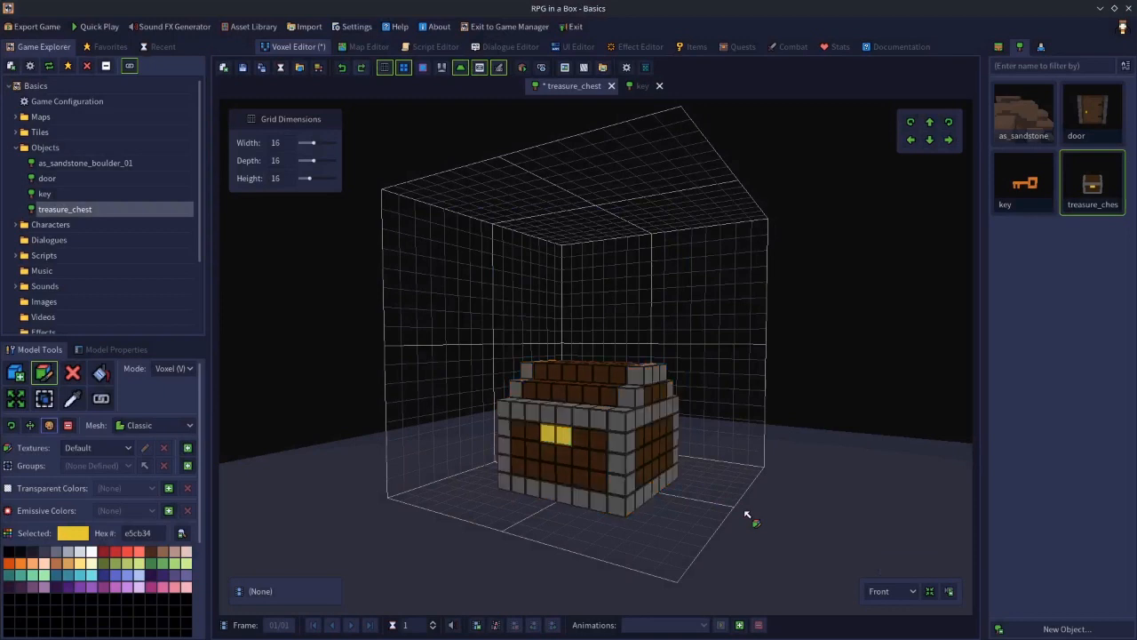
- Clear all voxels from the treasure chest model and undo the clearing
{"action": "left_click", "coordinate": [66, 426]}
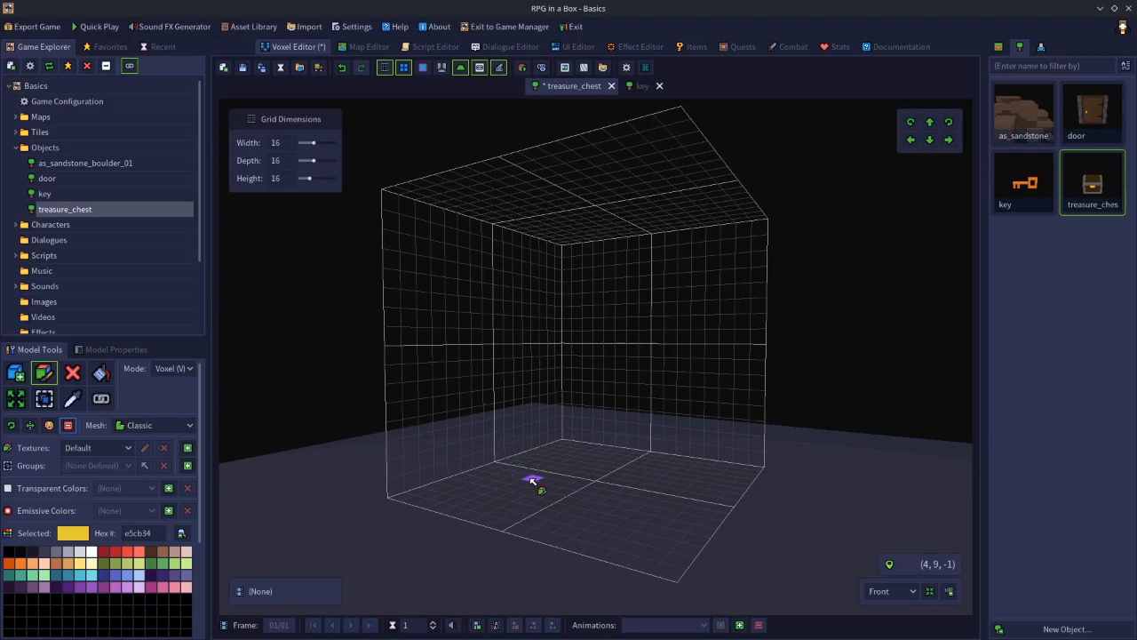
{"action": "key", "text": "ctrl+z"}
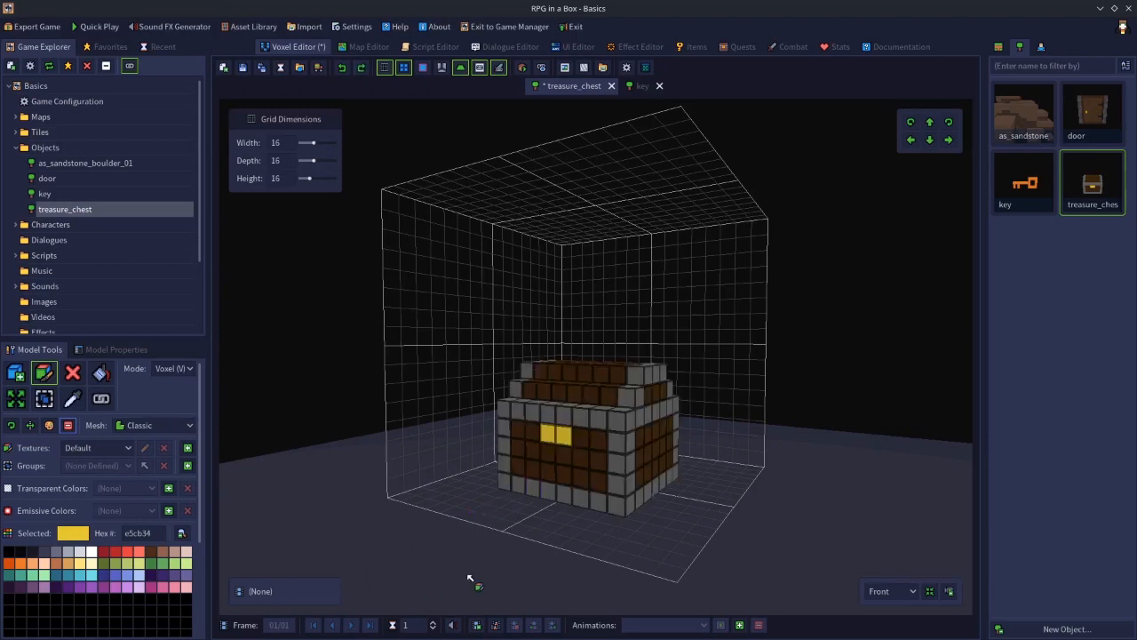
- Add three empty frames to the model, and clear the voxels of frame 1 and undo that clearing
{"action": "key", "text": "Insert"}
{"action": "key", "text": "Insert"}
{"action": "key", "text": "Insert"}
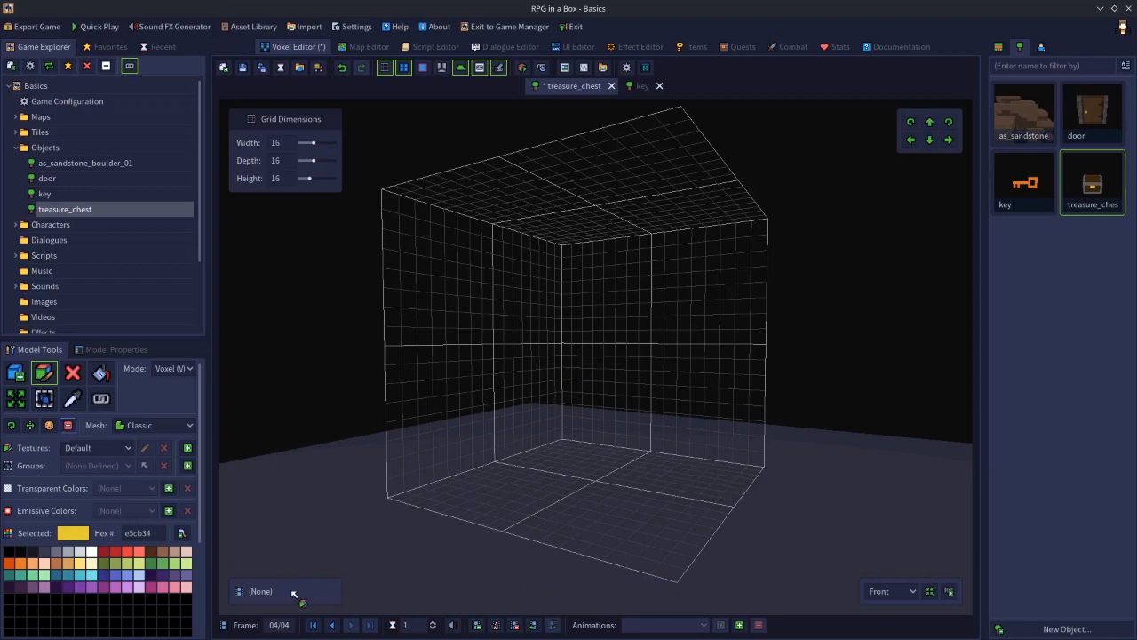
{"action": "left_click", "coordinate": [329, 626]}
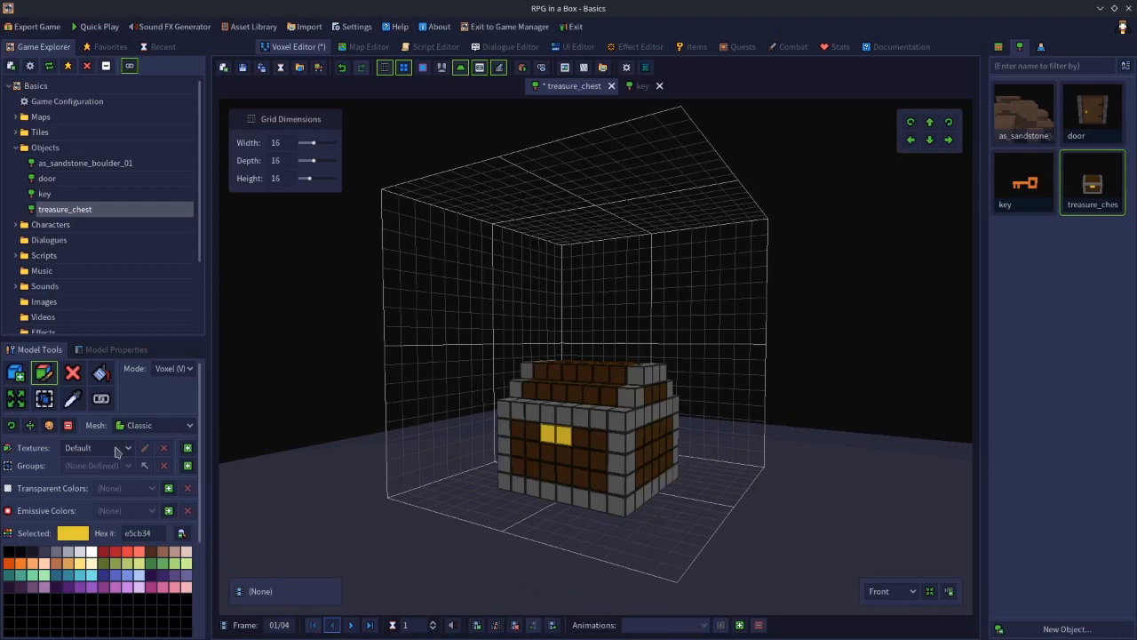
{"action": "left_click", "coordinate": [70, 427]}
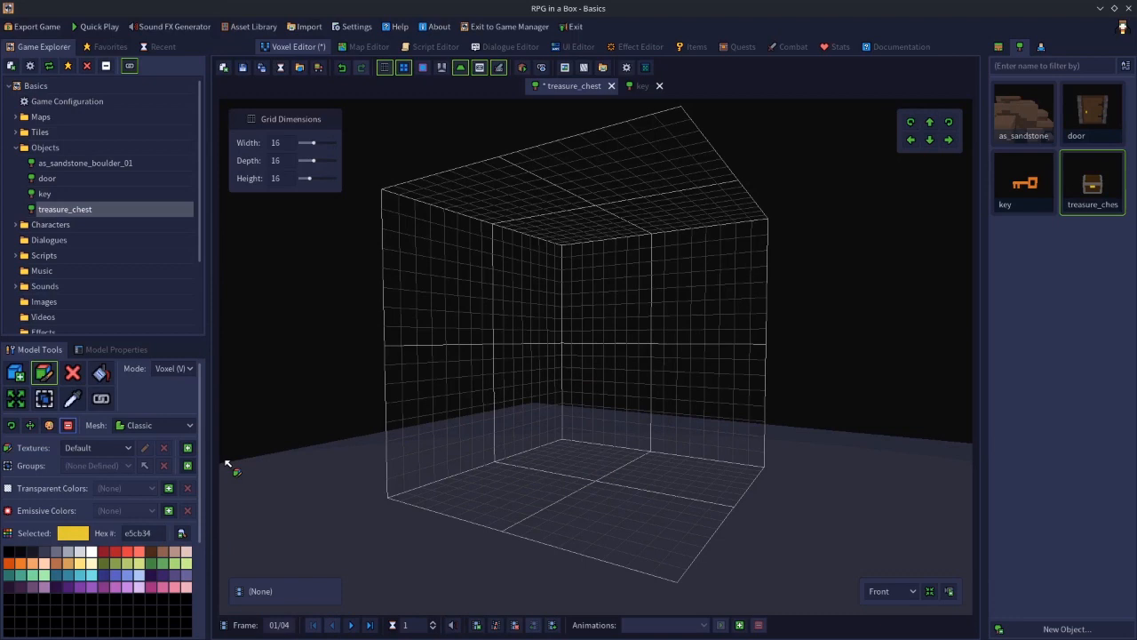
{"action": "key", "text": "ctrl+z"}
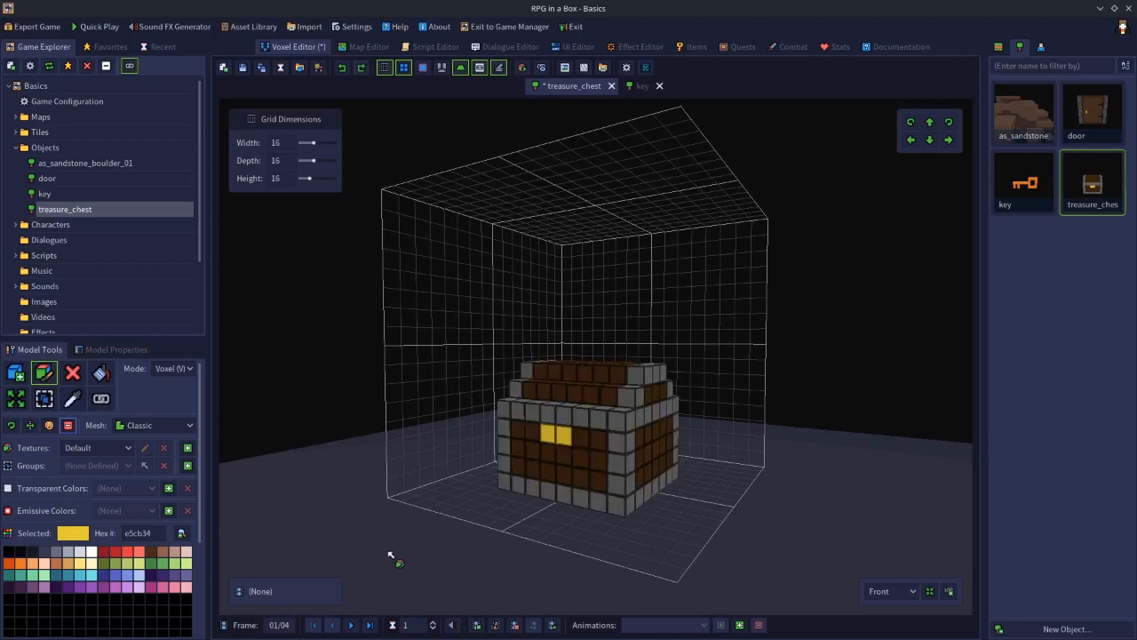
- Delete the three added frames, starting from the last one, leaving only the chest's first frame
{"action": "left_click", "coordinate": [370, 625]}
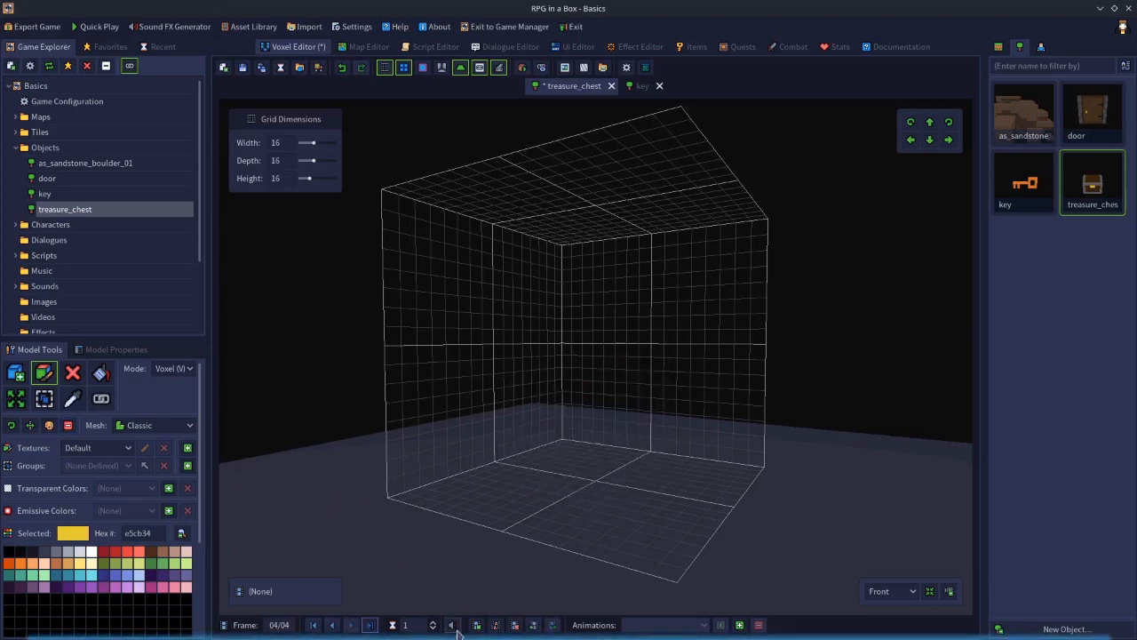
{"action": "left_click", "coordinate": [514, 625]}
{"action": "left_click", "coordinate": [513, 624]}
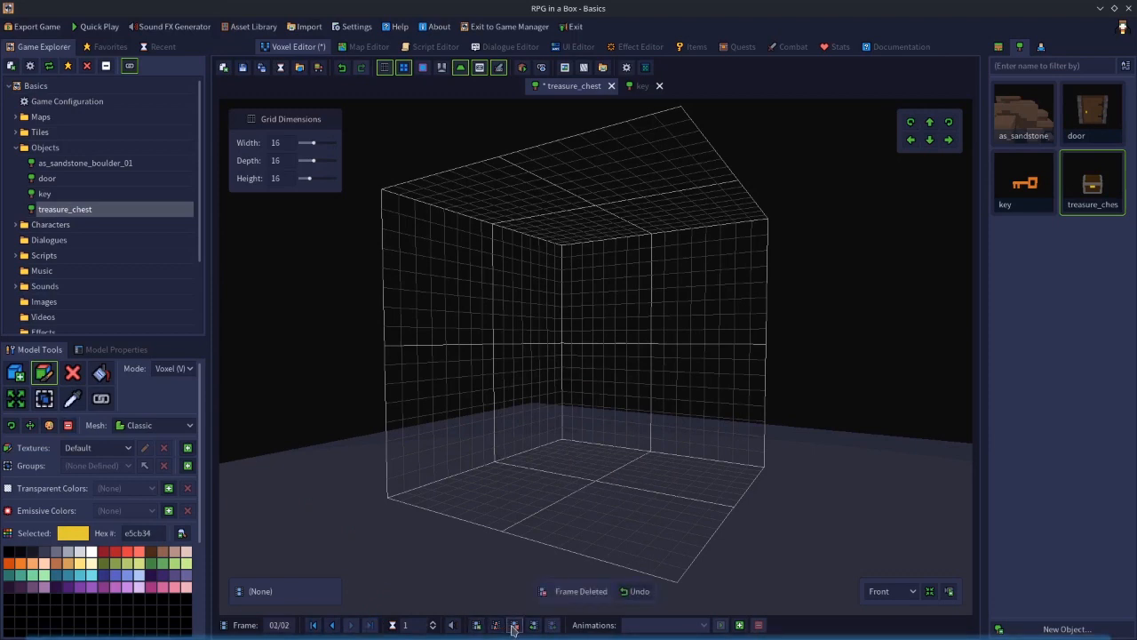
{"action": "left_click", "coordinate": [513, 625]}
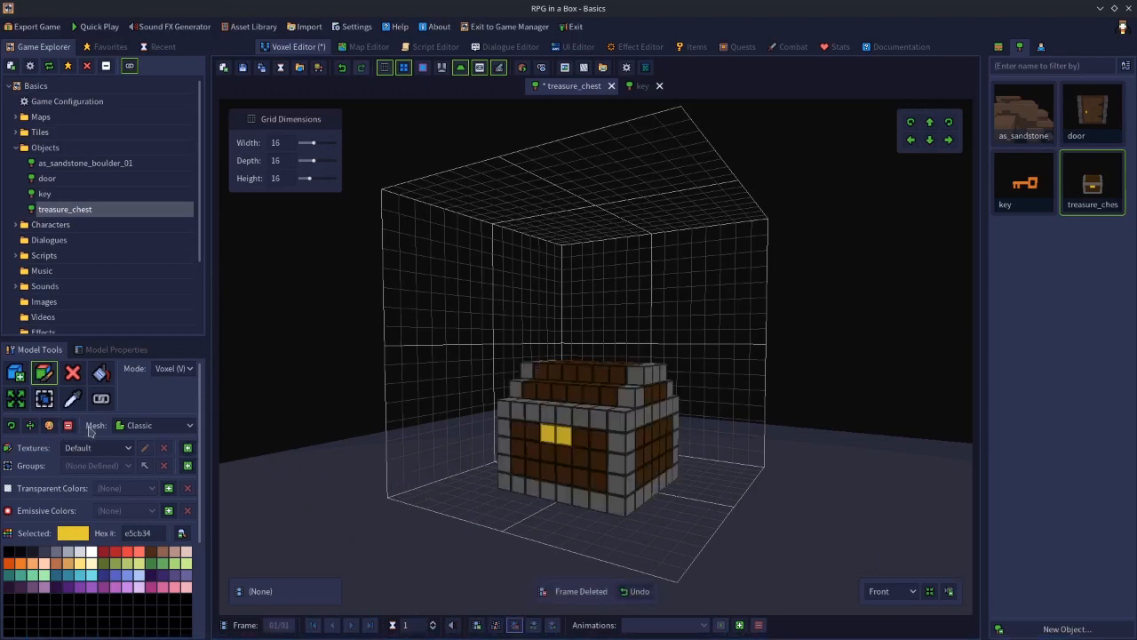
- Set the chest's mesh type to Marching Cubes and save the model
{"action": "left_click", "coordinate": [135, 428]}
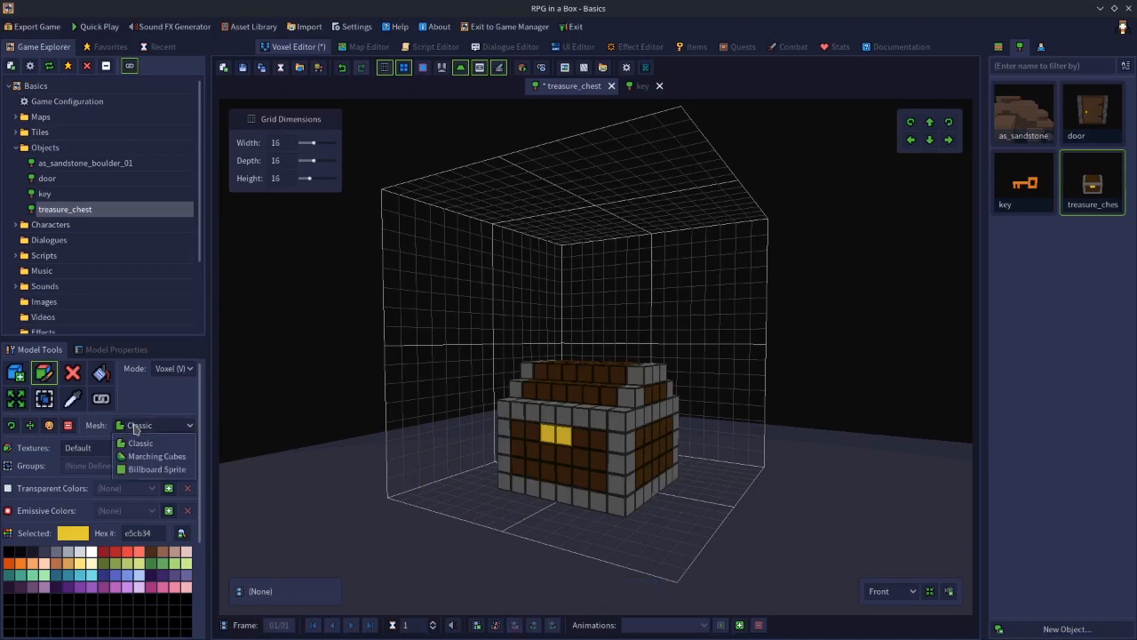
{"action": "left_click", "coordinate": [157, 456]}
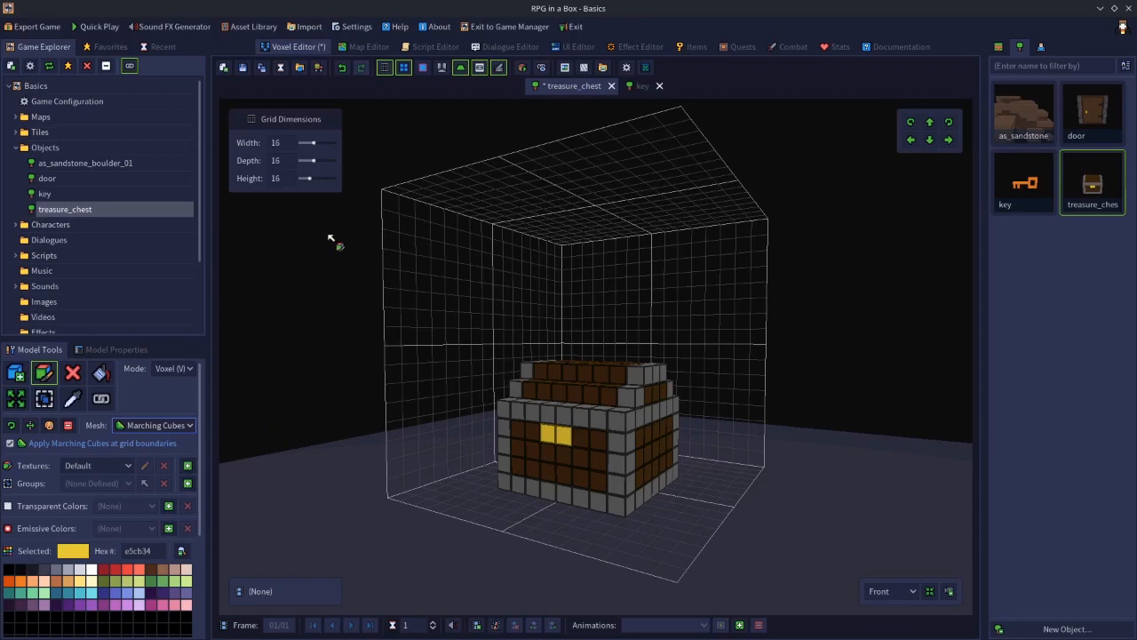
{"action": "left_click", "coordinate": [243, 69]}
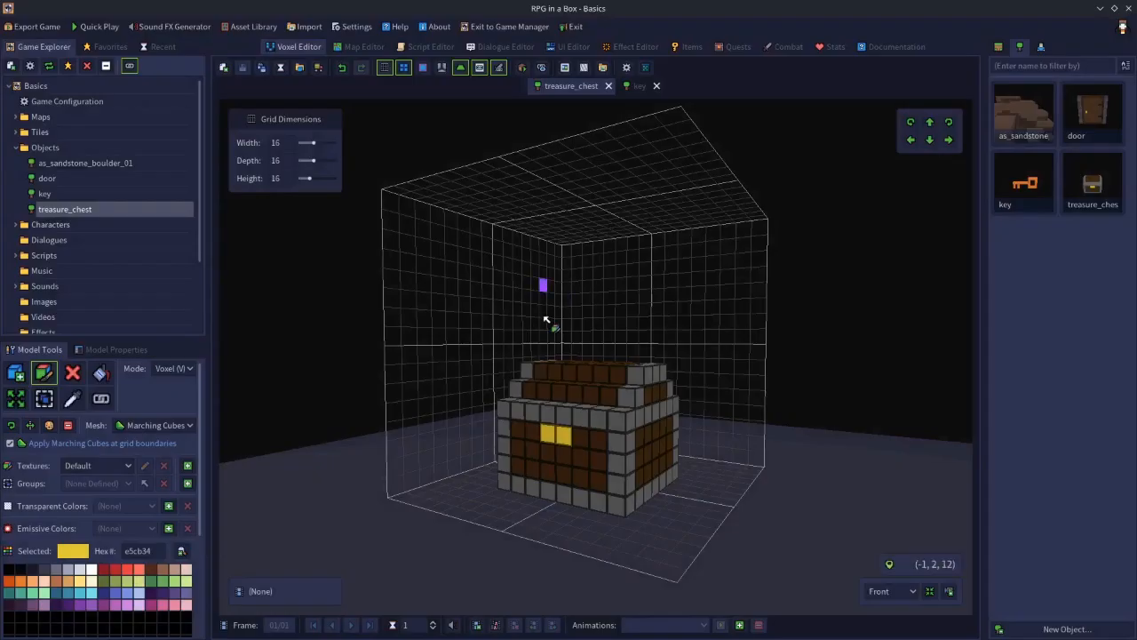
{"action": "right_click_drag", "start_coordinate": [546, 320], "coordinate": [577, 318]}
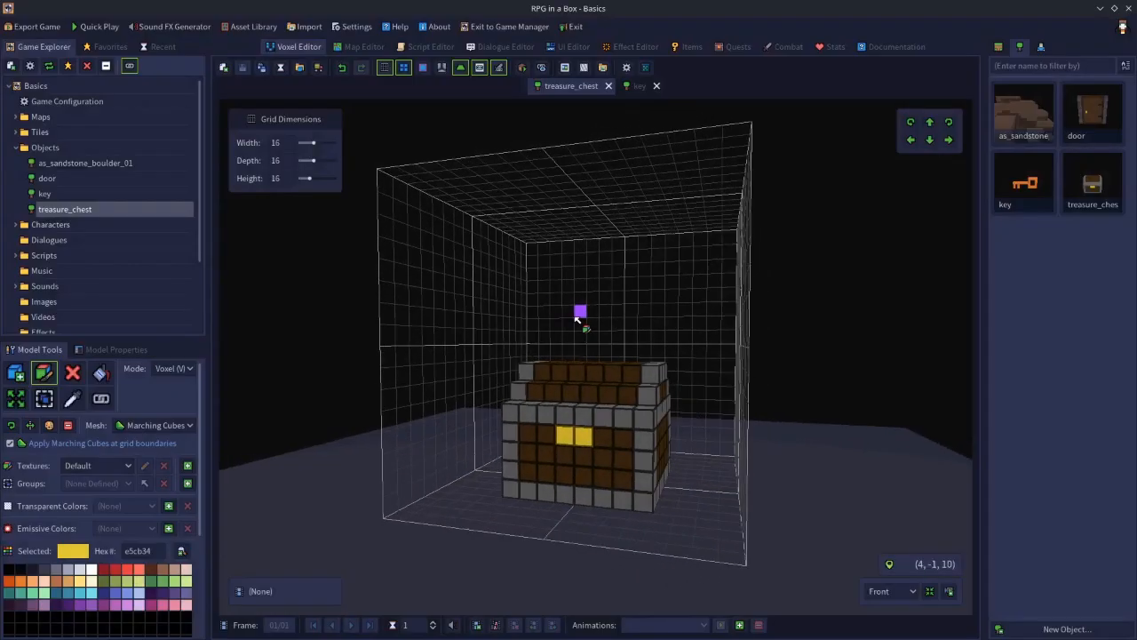
- Preview the treasure chest with the Marching Cubes mesh and without the grid, viewing it from several angles
{"action": "key", "text": "space"}
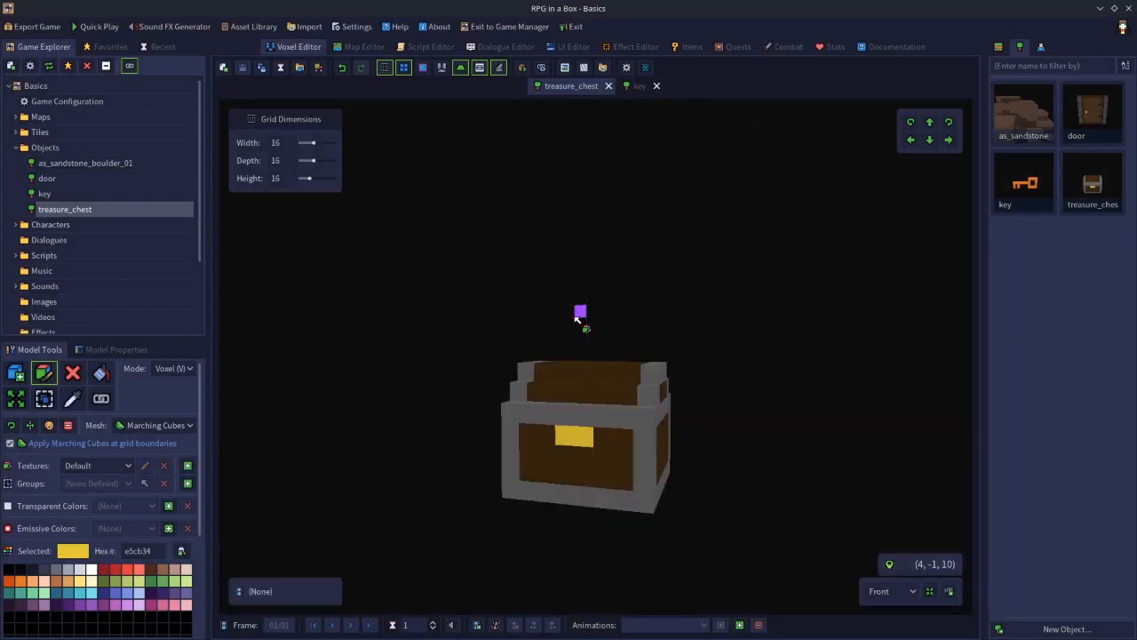
{"action": "left_click", "coordinate": [522, 68]}
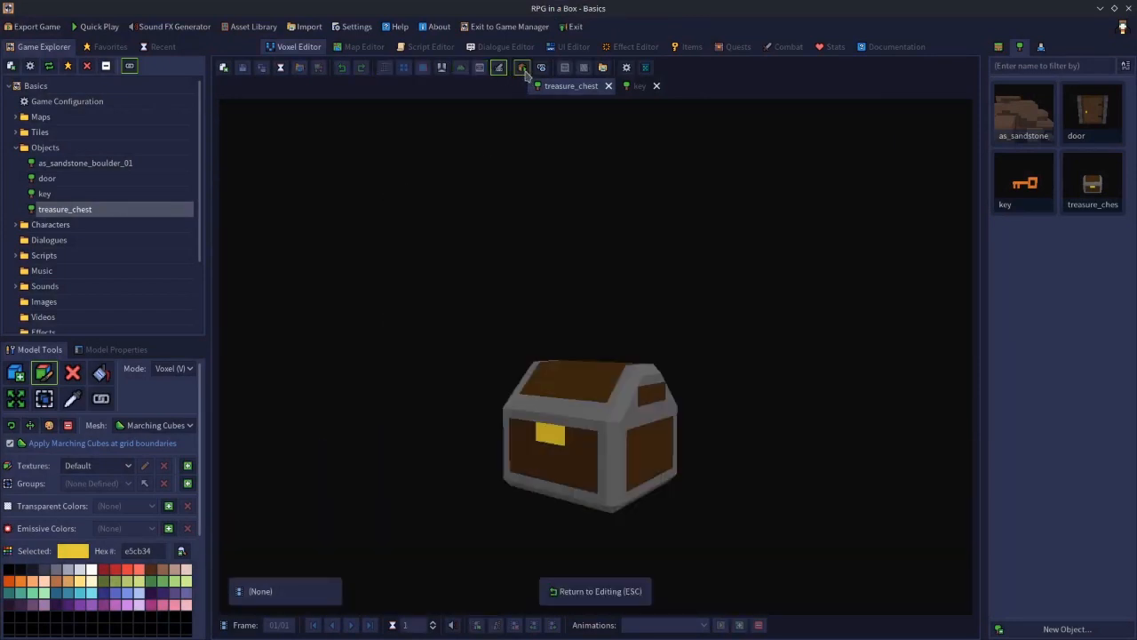
{"action": "right_click_drag", "start_coordinate": [562, 269], "coordinate": [583, 257]}
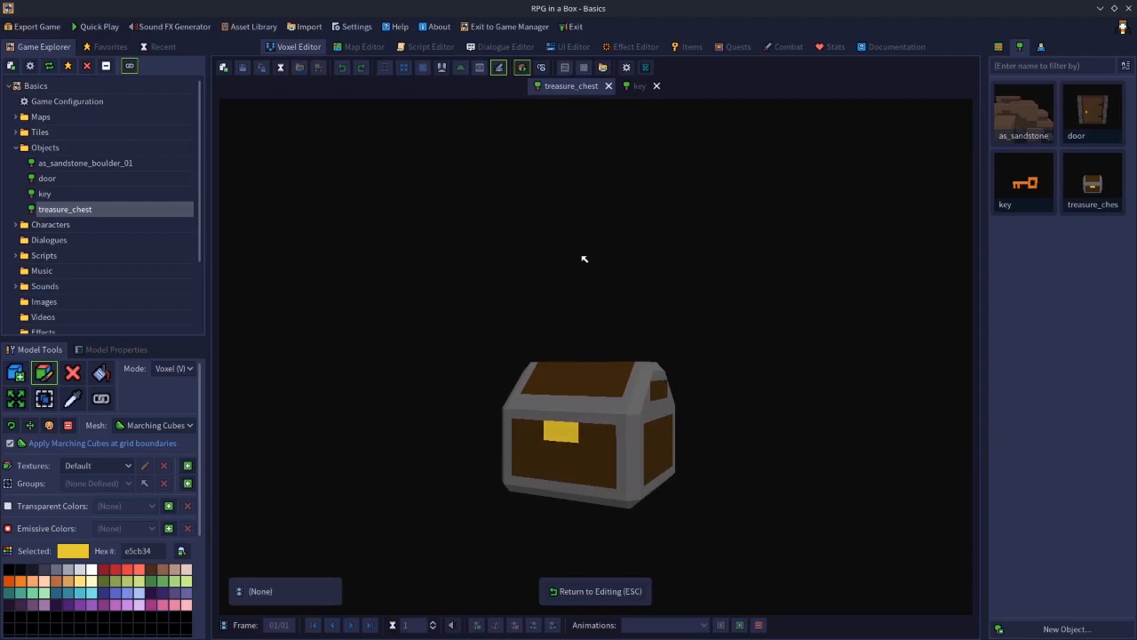
{"action": "mouse_move", "coordinate": [582, 256]}
{"action": "right_mouse_down"}
{"action": "mouse_move", "coordinate": [503, 252]}
{"action": "mouse_move", "coordinate": [586, 262]}
{"action": "right_mouse_up"}
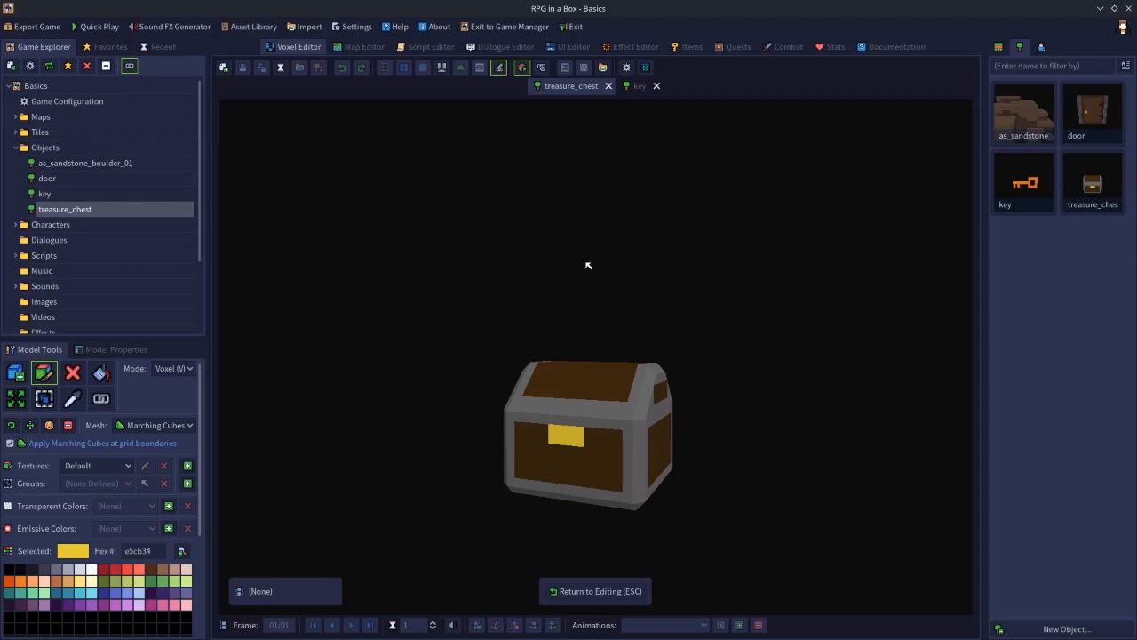
{"action": "left_click", "coordinate": [527, 71]}
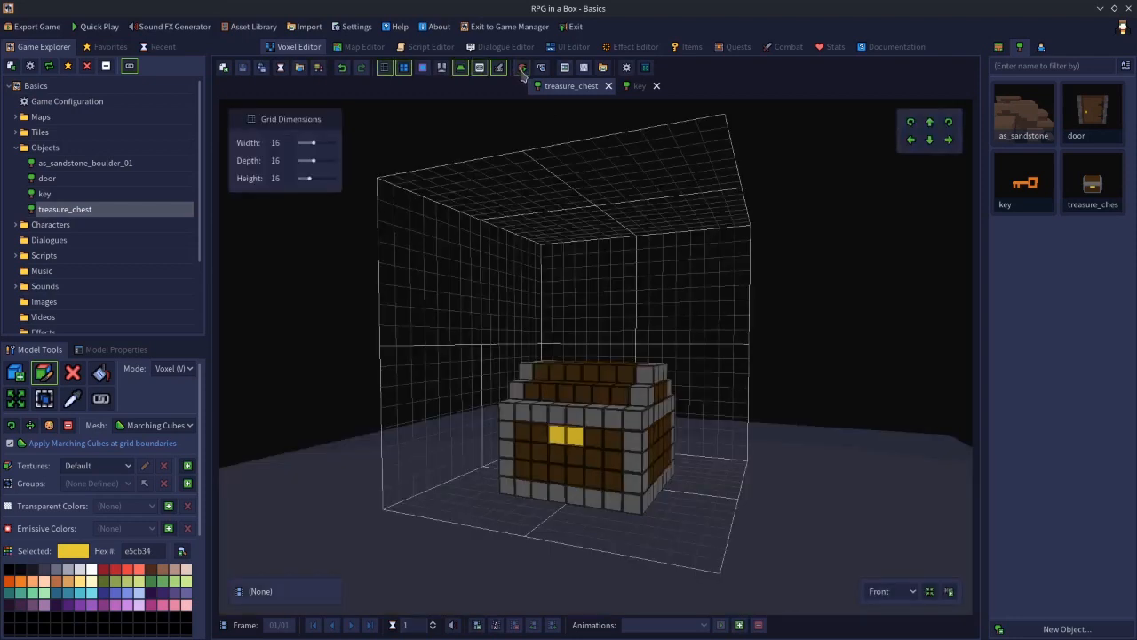
- Set the treasure chest's mesh type to Classic and preview the blocky result
{"action": "left_click", "coordinate": [165, 427]}
{"action": "left_click", "coordinate": [156, 443]}
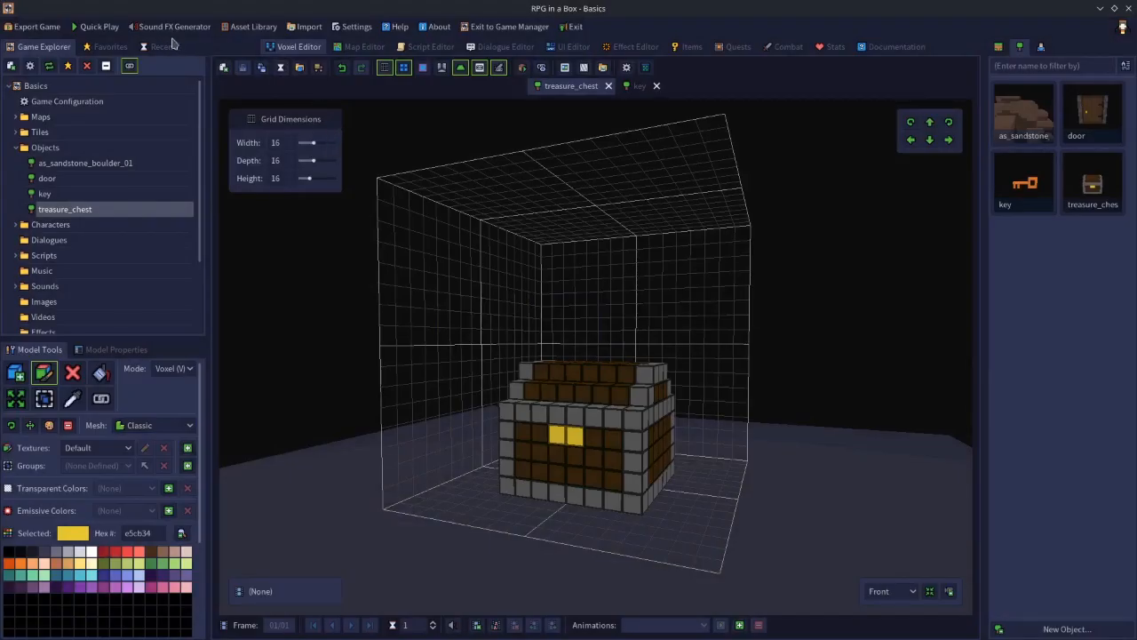
{"action": "left_click", "coordinate": [523, 70]}
{"action": "middle_click_drag", "start_coordinate": [571, 190], "coordinate": [603, 198]}
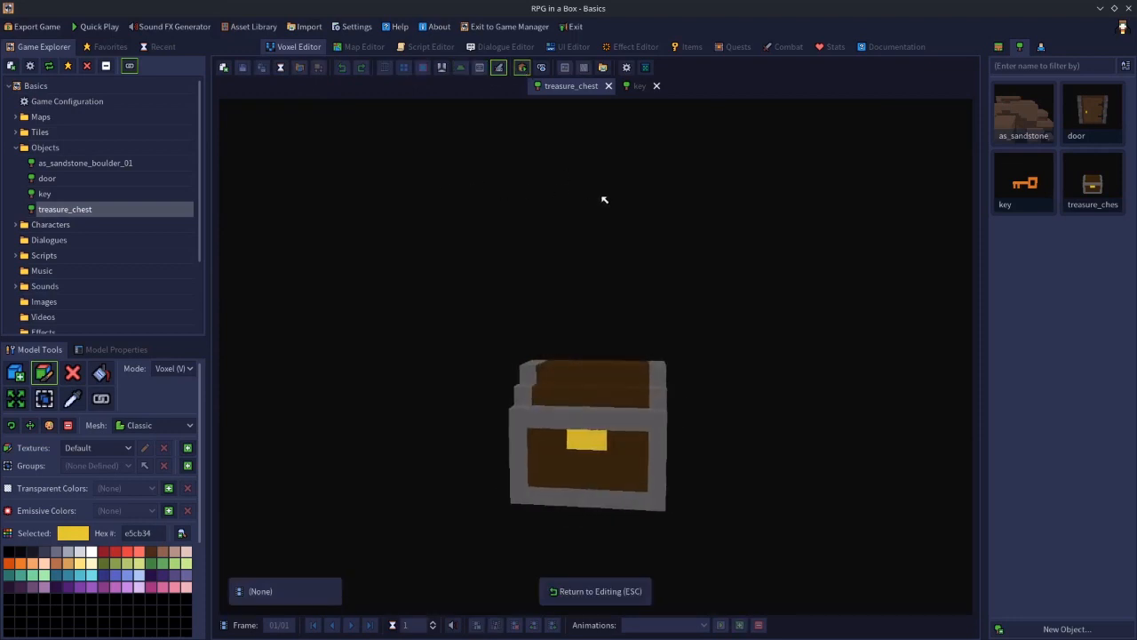
{"action": "left_click", "coordinate": [522, 70]}
{"action": "middle_click_drag", "start_coordinate": [695, 388], "coordinate": [638, 369]}
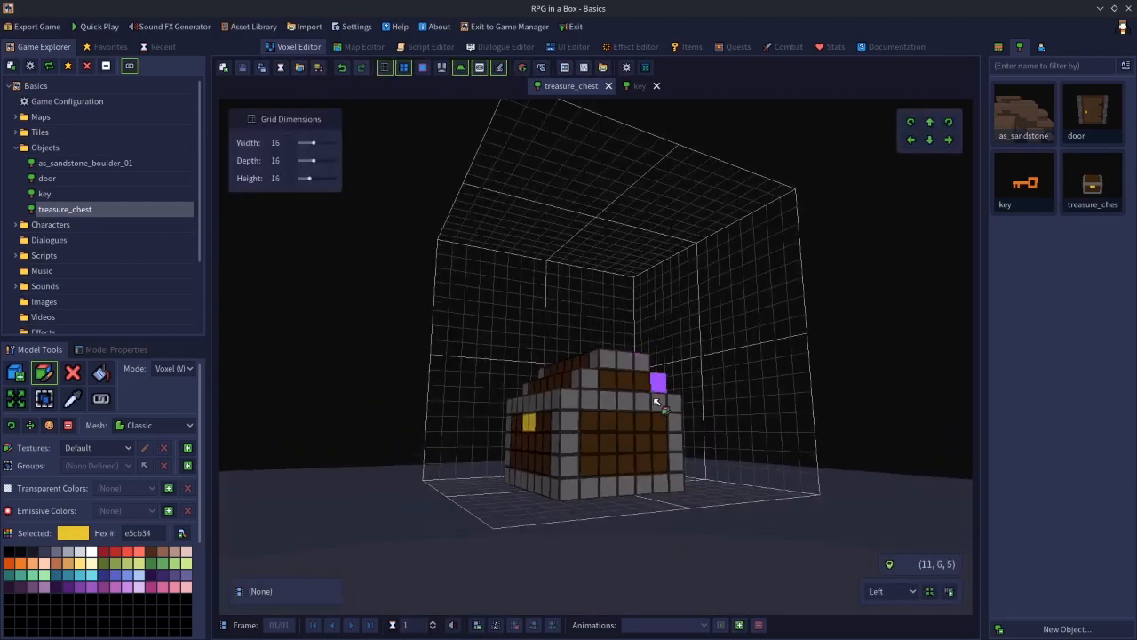
{"action": "middle_click_drag", "start_coordinate": [655, 412], "coordinate": [741, 420]}
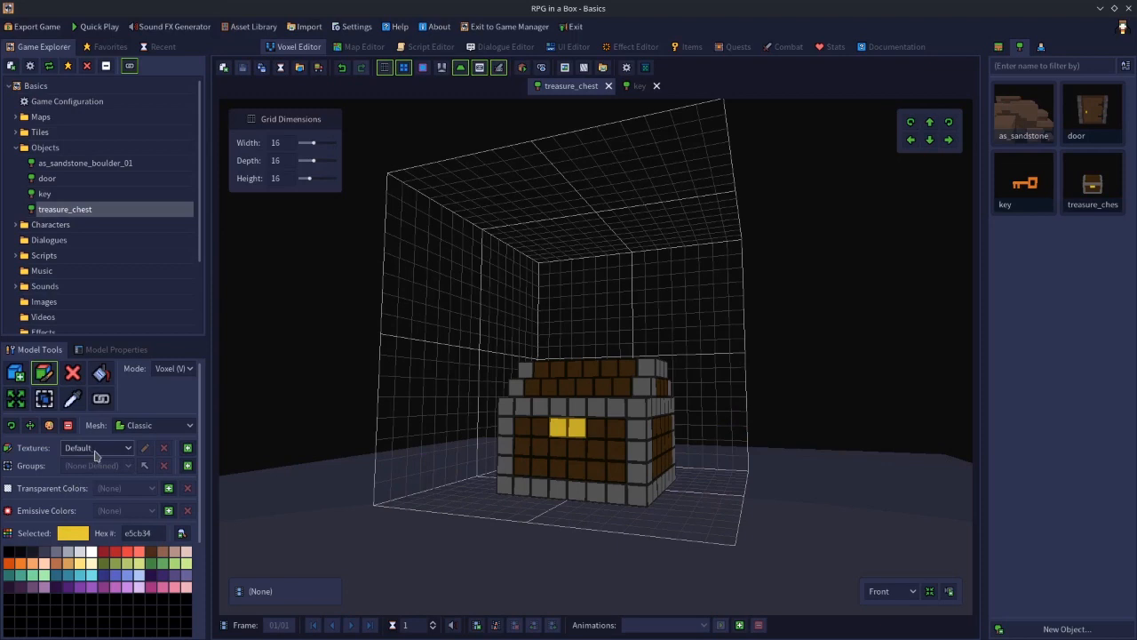
- Add a texture named "red" to the treasure chest and activate the fill tool for painting it
{"action": "left_click", "coordinate": [187, 448]}
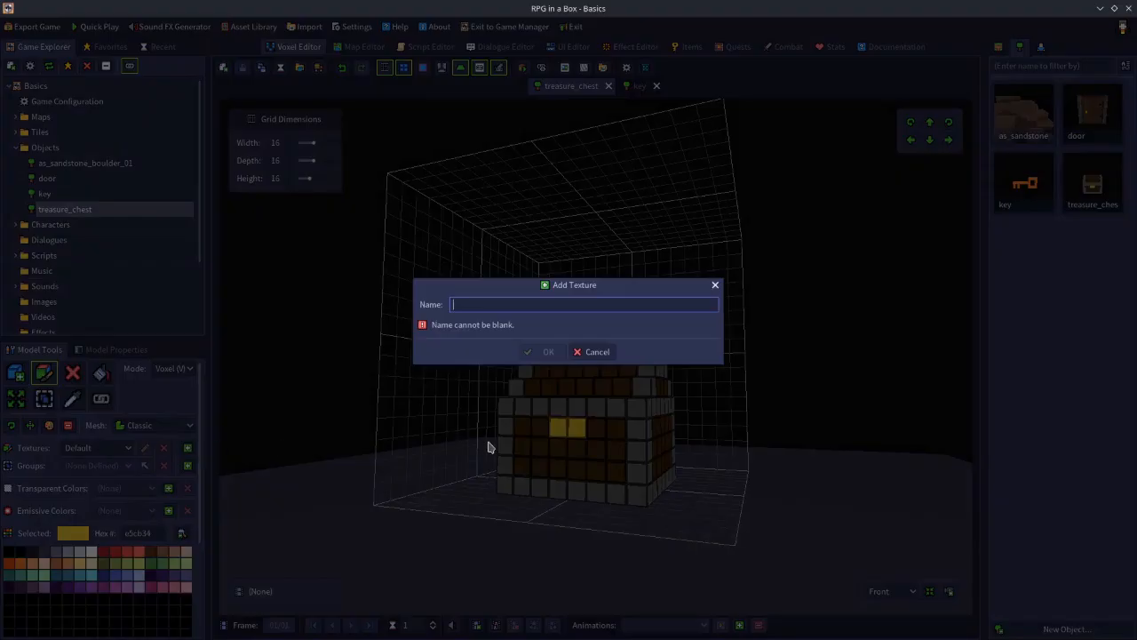
{"action": "type", "text": "red"}
{"action": "key", "text": "Return"}
{"action": "left_click", "coordinate": [101, 374]}
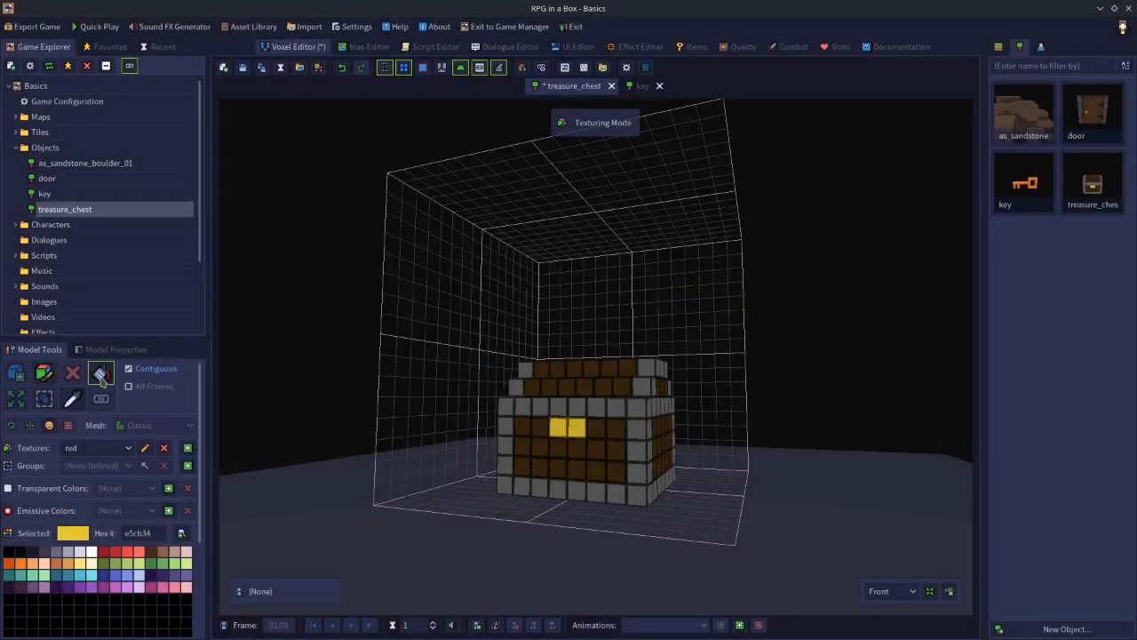
- Fill the chest's wooden panels with green 6ab360 in the red texture
{"action": "left_click", "coordinate": [162, 563]}
{"action": "left_click", "coordinate": [580, 454]}
{"action": "middle_click_drag", "start_coordinate": [691, 485], "coordinate": [600, 526]}
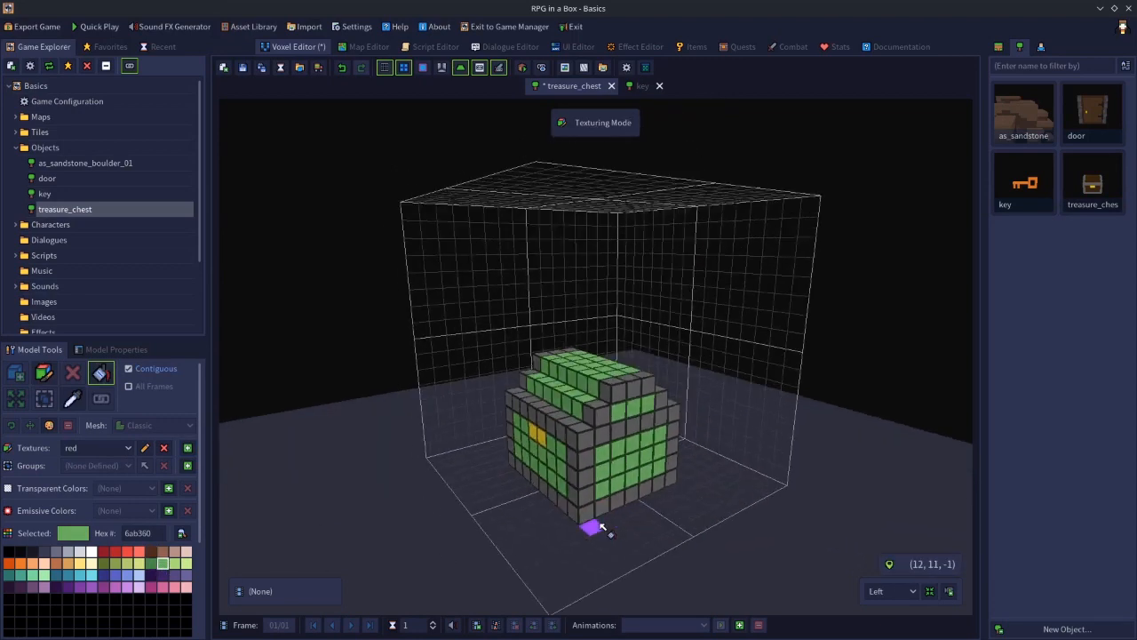
- Fill the chest's wooden panels with red b3202a in the red texture
{"action": "left_click", "coordinate": [115, 552]}
{"action": "left_click", "coordinate": [549, 470]}
{"action": "middle_click_drag", "start_coordinate": [549, 471], "coordinate": [676, 533]}
- Compare the chest's Default and red textures, and leave the Default texture selected
{"action": "left_click", "coordinate": [130, 448]}
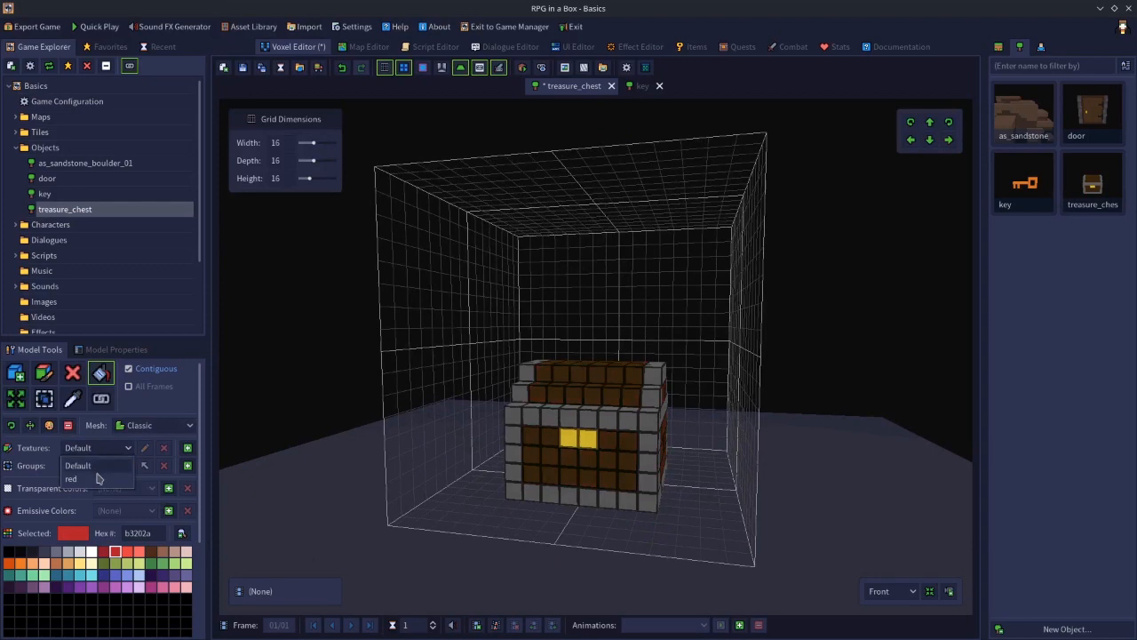
{"action": "left_click", "coordinate": [98, 481]}
{"action": "left_click", "coordinate": [101, 453]}
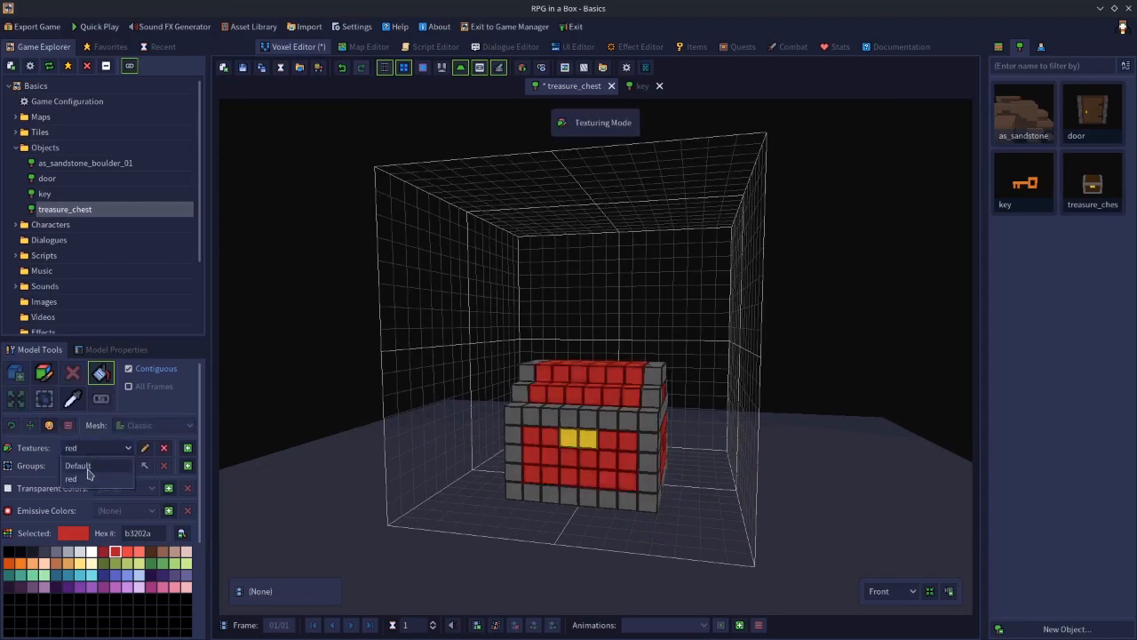
{"action": "left_click", "coordinate": [89, 471]}
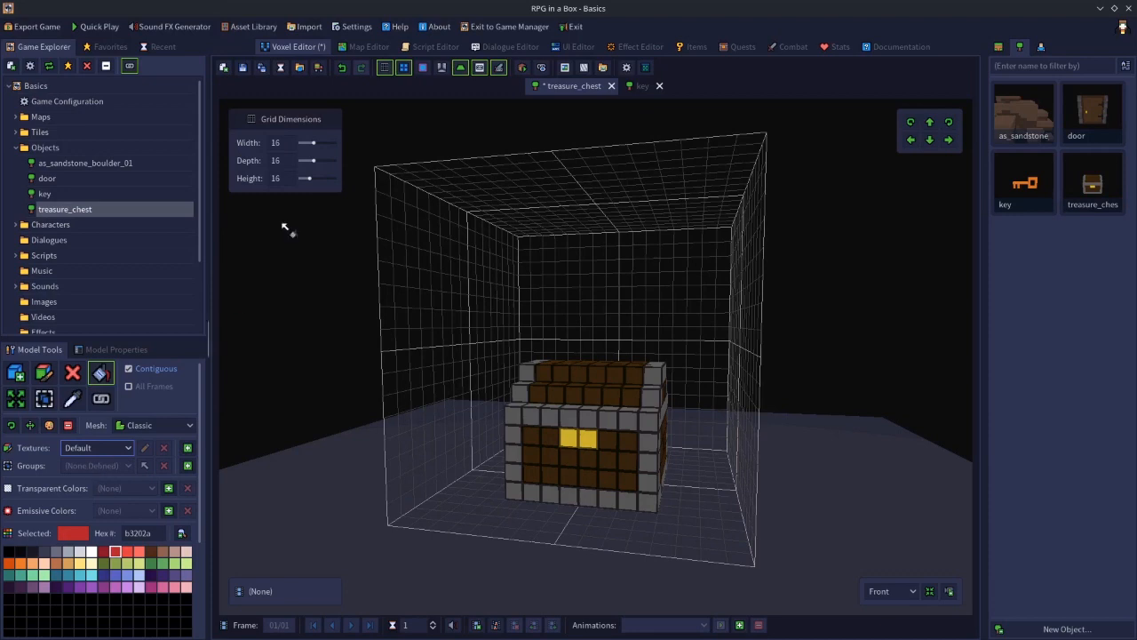
- Open the overworld map in the Map Editor
{"action": "left_click", "coordinate": [368, 49]}
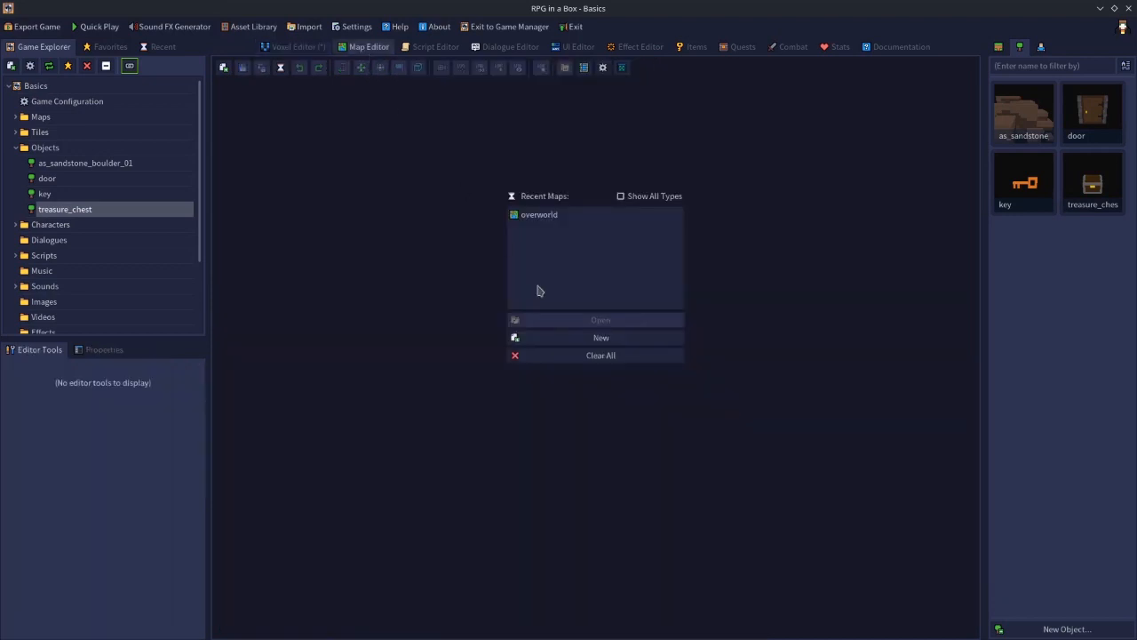
{"action": "left_click", "coordinate": [551, 215]}
{"action": "left_click", "coordinate": [558, 322]}
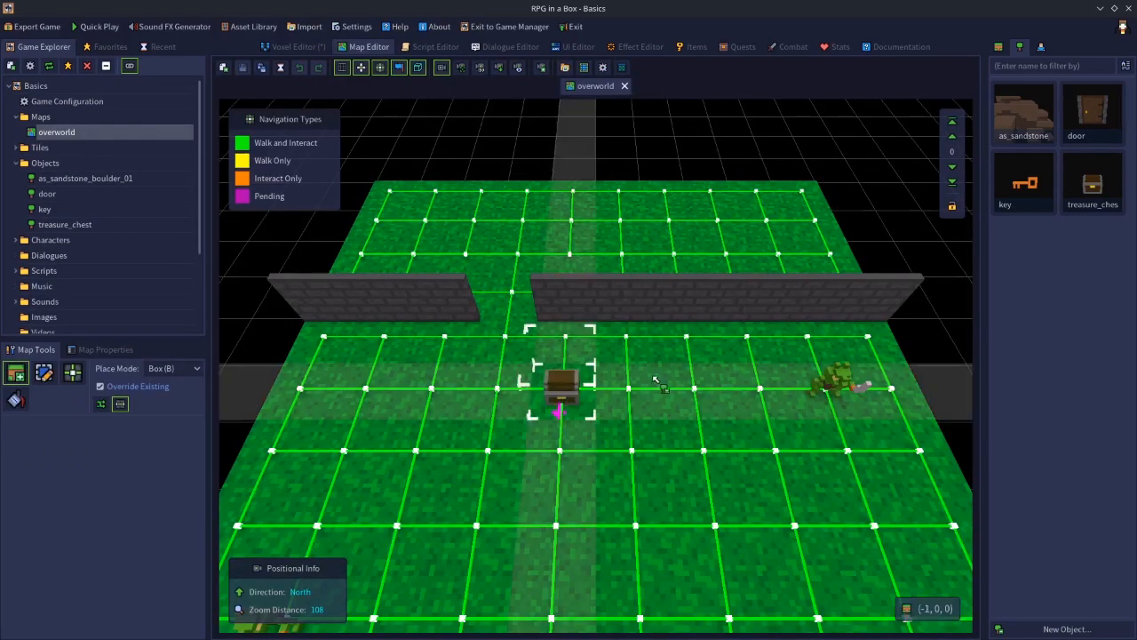
- Place a treasure chest on tile (-2, 0) near the wall gap and check its Initial Texture options
{"action": "left_click", "coordinate": [499, 380]}
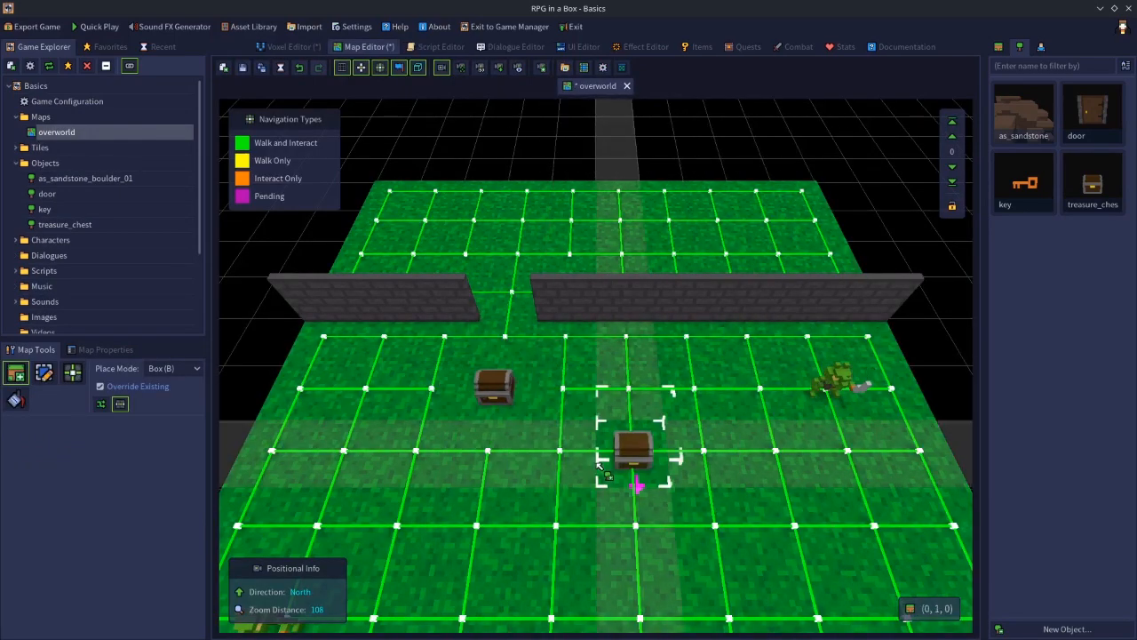
{"action": "key", "text": "e"}
{"action": "left_click", "coordinate": [499, 396]}
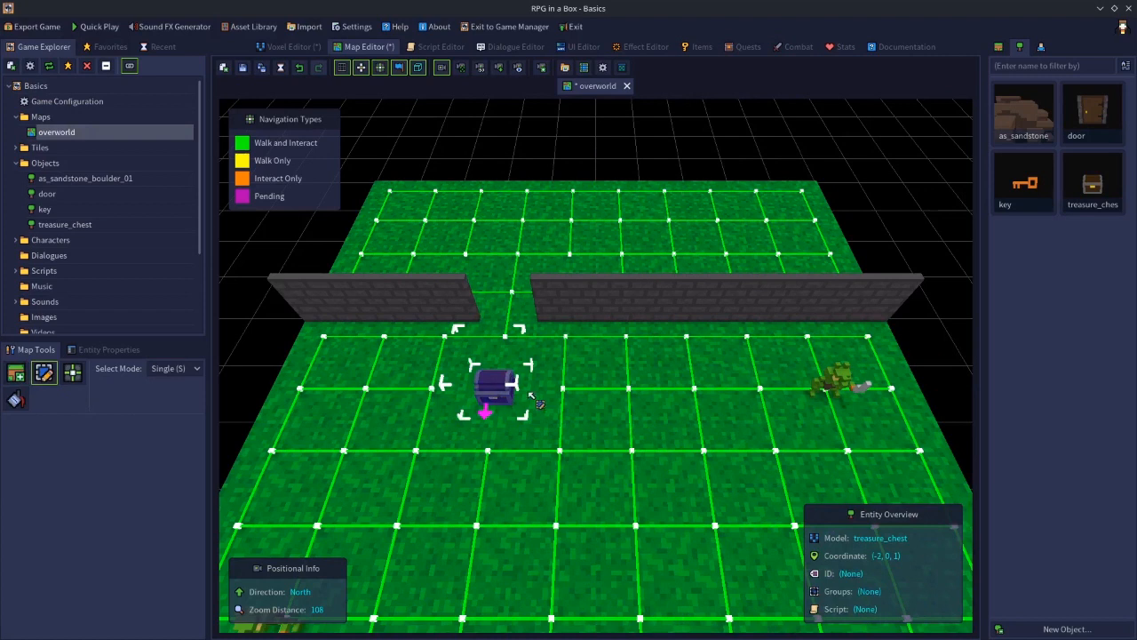
{"action": "left_click", "coordinate": [118, 352]}
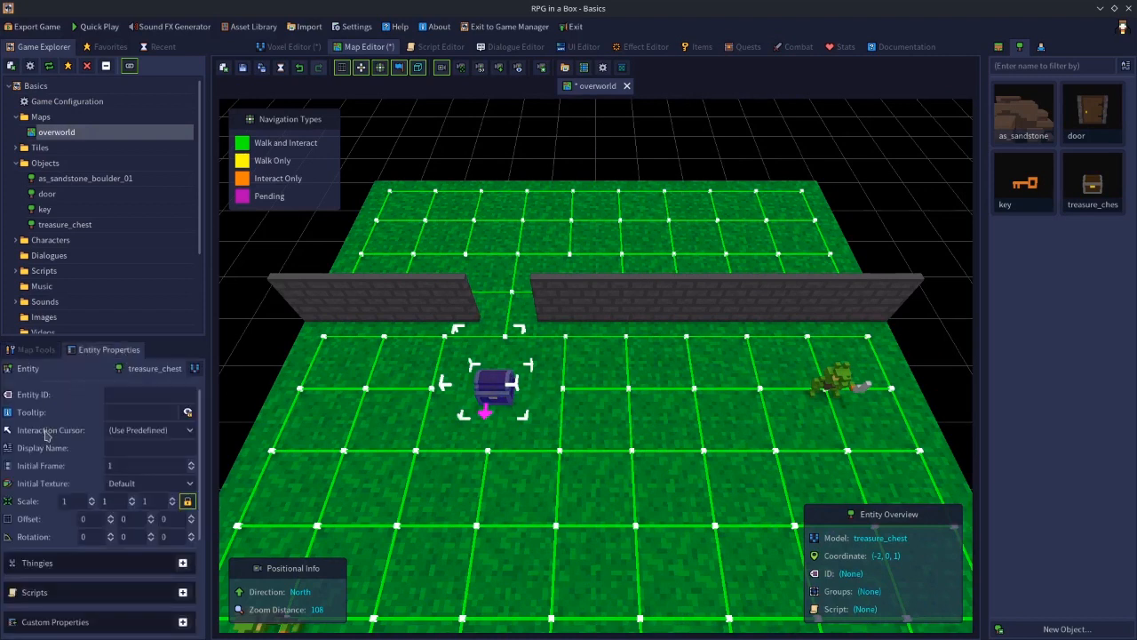
{"action": "left_click", "coordinate": [125, 483]}
{"action": "left_click", "coordinate": [127, 503]}
- Save the treasure_chest model with its added texture and return to the overworld map
{"action": "left_click", "coordinate": [296, 48]}
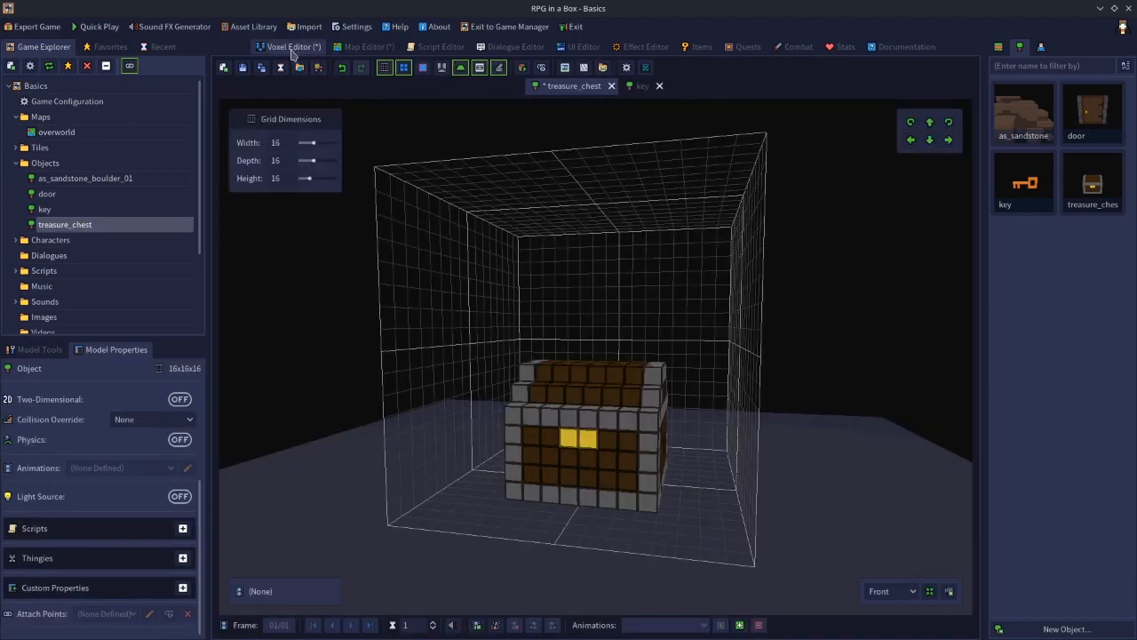
{"action": "left_click", "coordinate": [243, 67]}
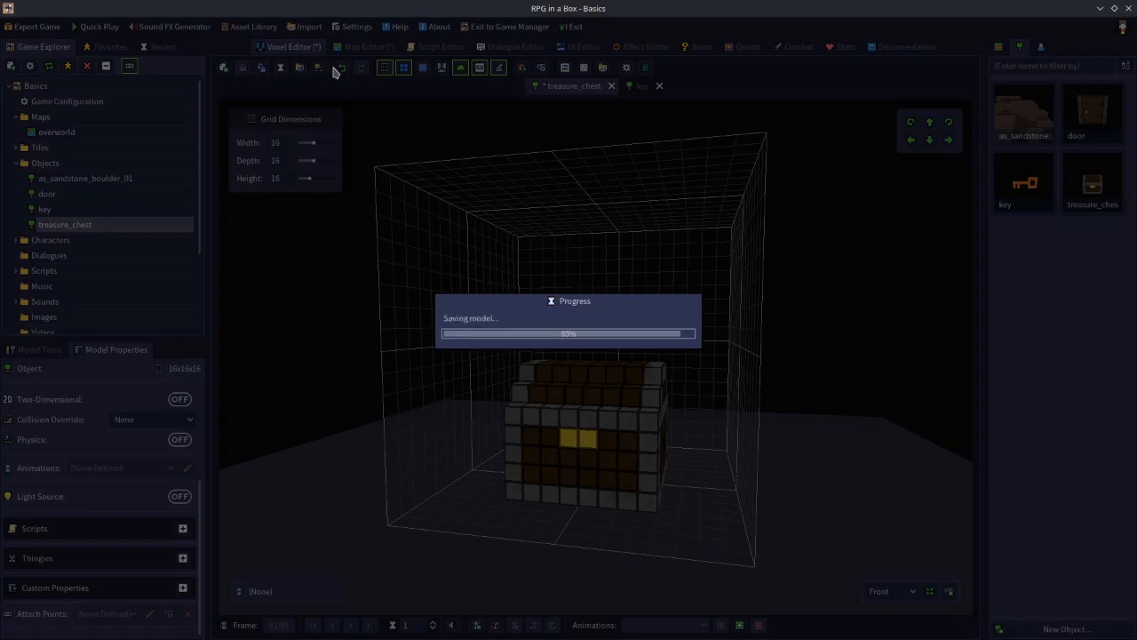
{"action": "left_click", "coordinate": [368, 47]}
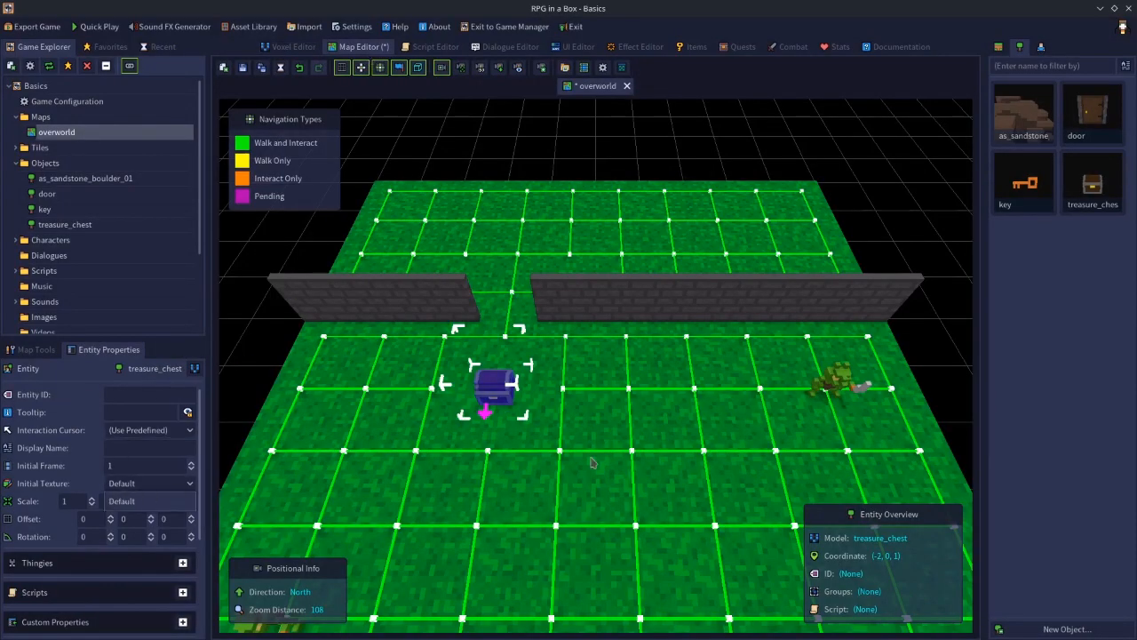
- Undo the accidental removal of the neighbouring grass tile and delete the placed treasure chest
{"action": "left_click", "coordinate": [534, 406]}
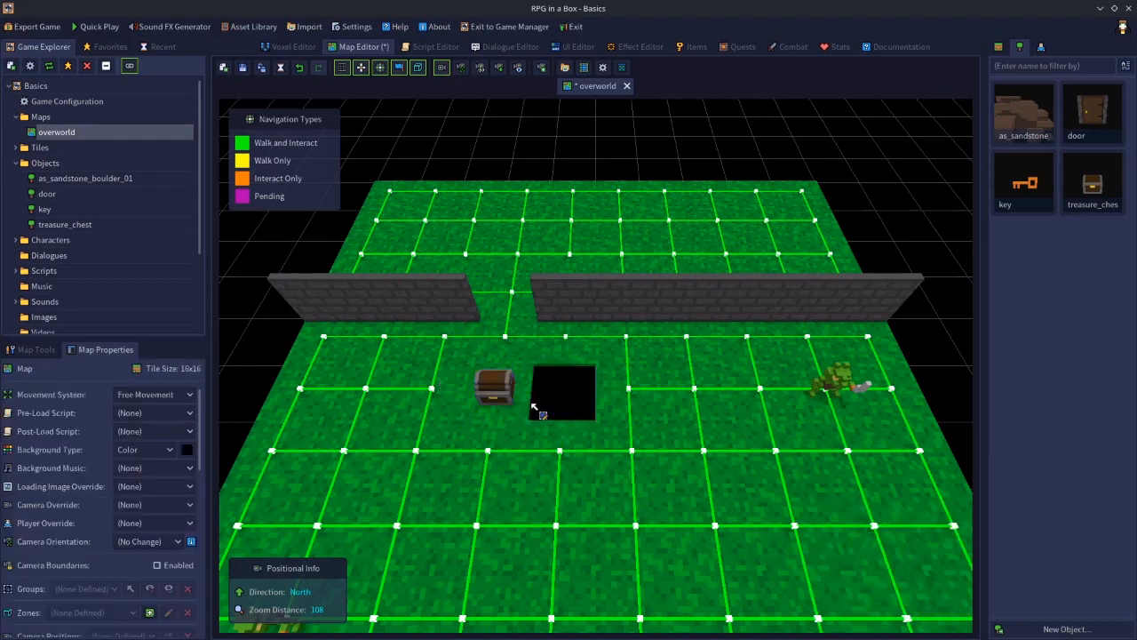
{"action": "key", "text": "ctrl+z"}
{"action": "left_click", "coordinate": [506, 388]}
{"action": "key", "text": "Delete"}
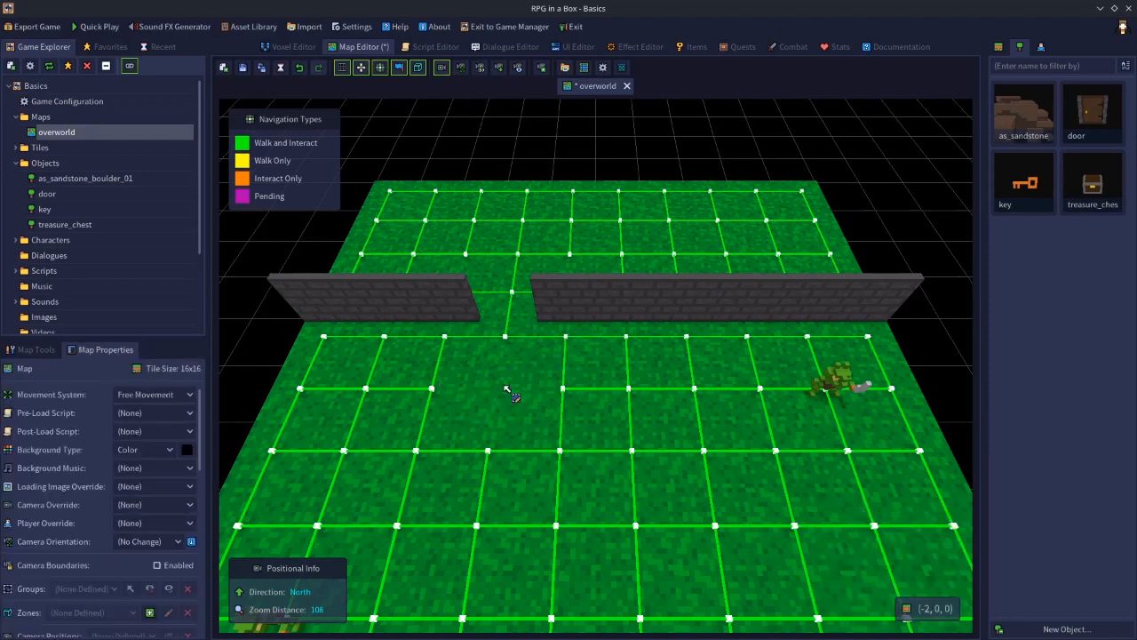
- Place a treasure chest on tile (-2, 0) again and set its Initial Texture to red
{"action": "left_click", "coordinate": [1092, 182]}
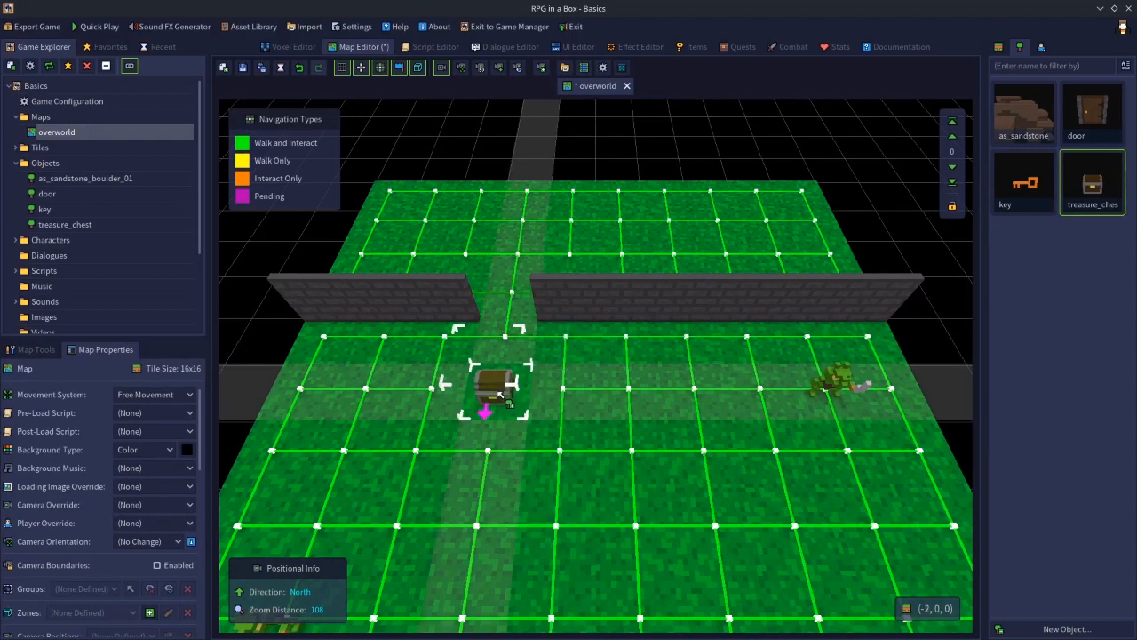
{"action": "left_click", "coordinate": [497, 387]}
{"action": "key", "text": "Escape"}
{"action": "left_click", "coordinate": [506, 391]}
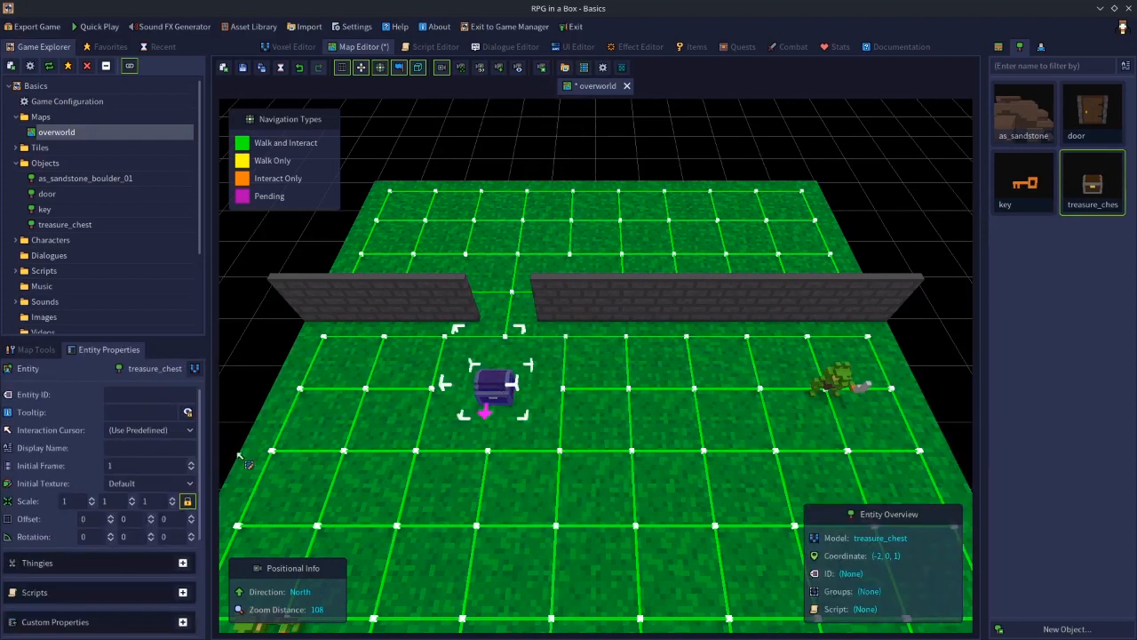
{"action": "left_click", "coordinate": [114, 485]}
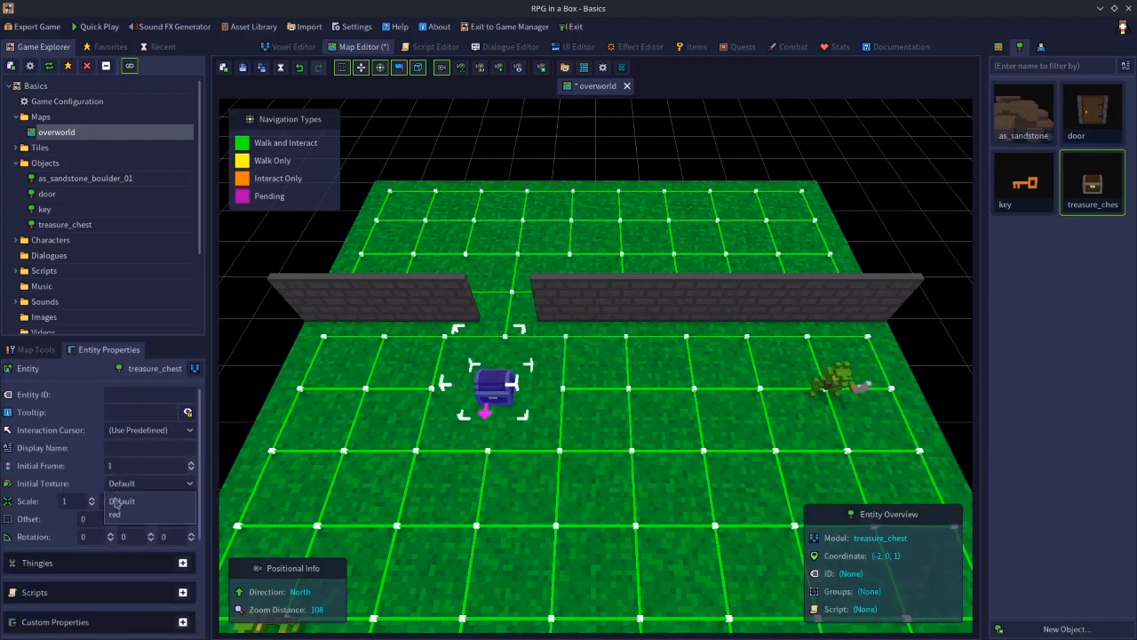
{"action": "left_click", "coordinate": [116, 515]}
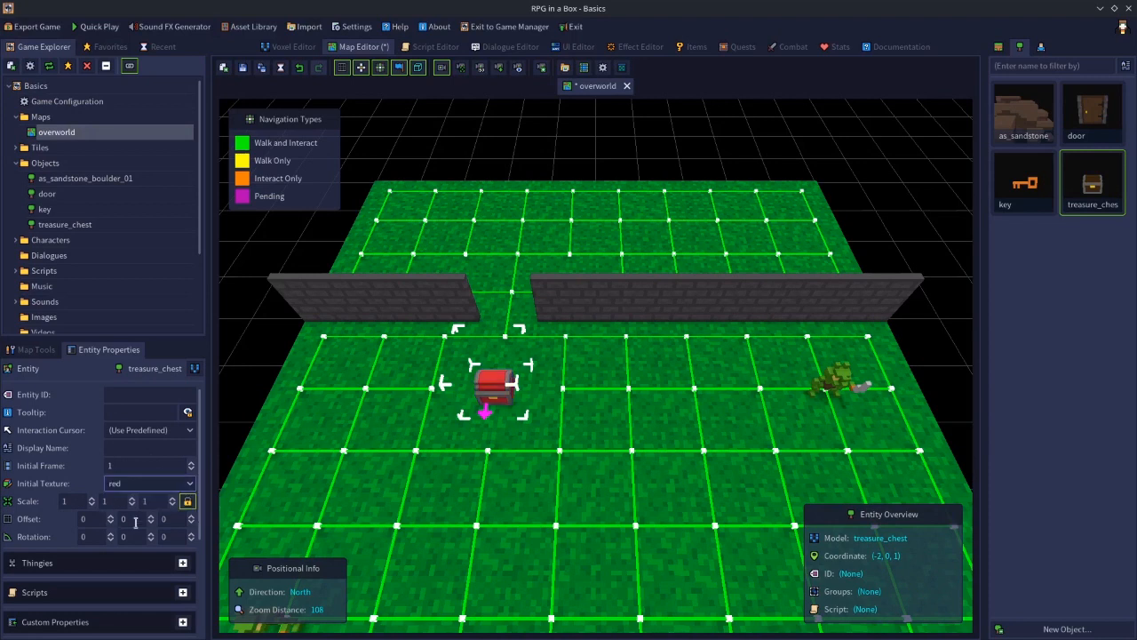
- Reselect the treasure chest to check its texture setting against its look on the map, and delete the chest
{"action": "left_click", "coordinate": [935, 358]}
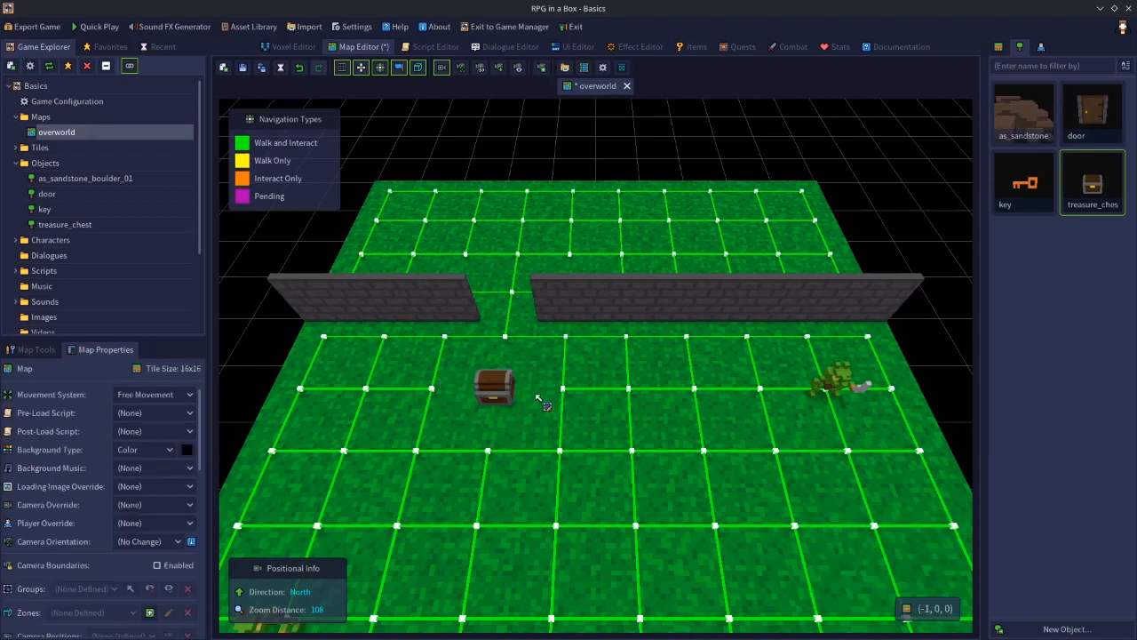
{"action": "left_click", "coordinate": [513, 402]}
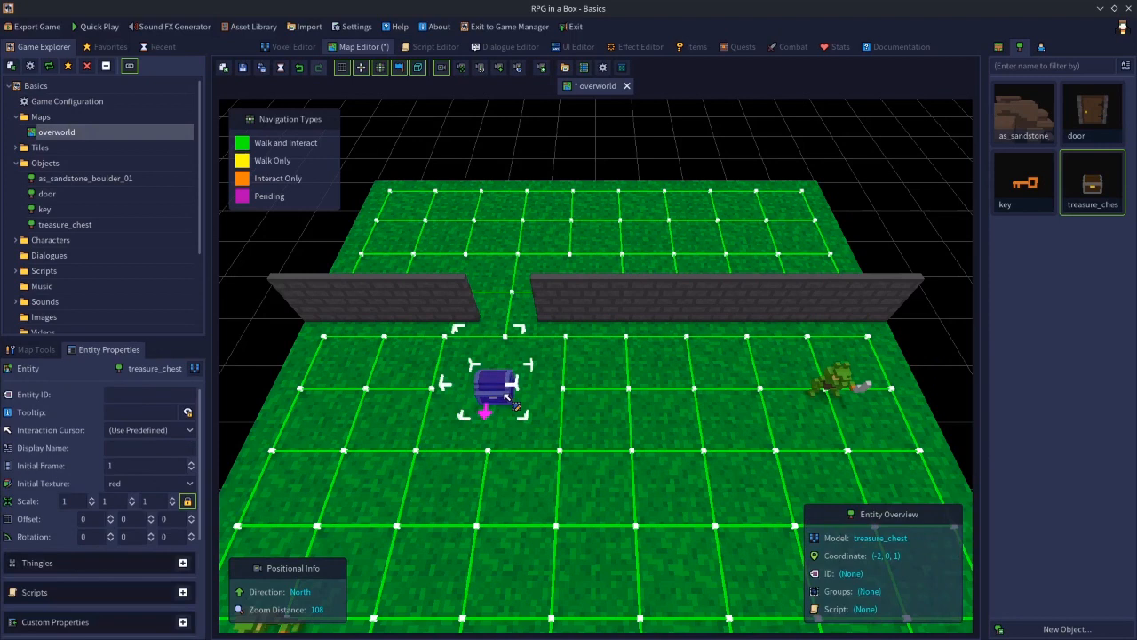
{"action": "left_click", "coordinate": [949, 363]}
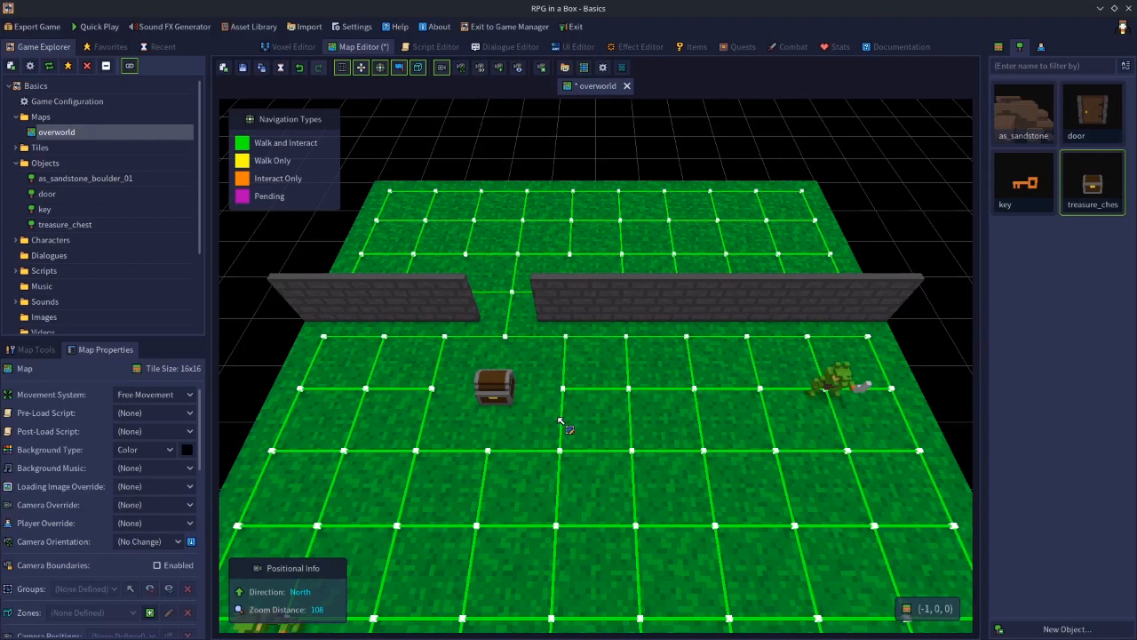
{"action": "left_click", "coordinate": [501, 392]}
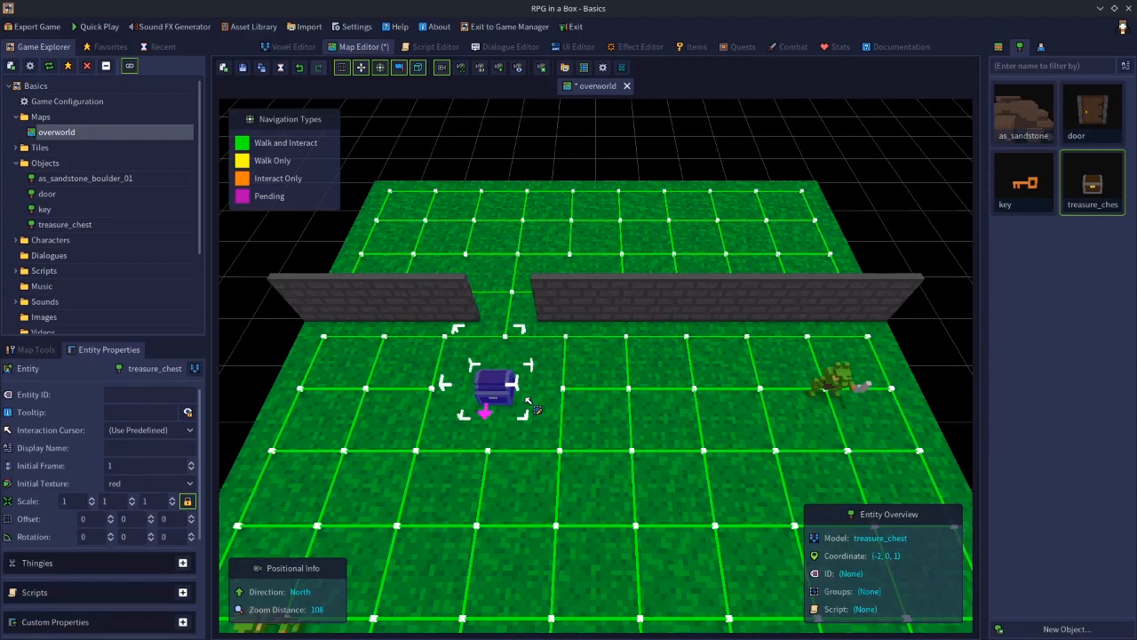
{"action": "key", "text": "Delete"}
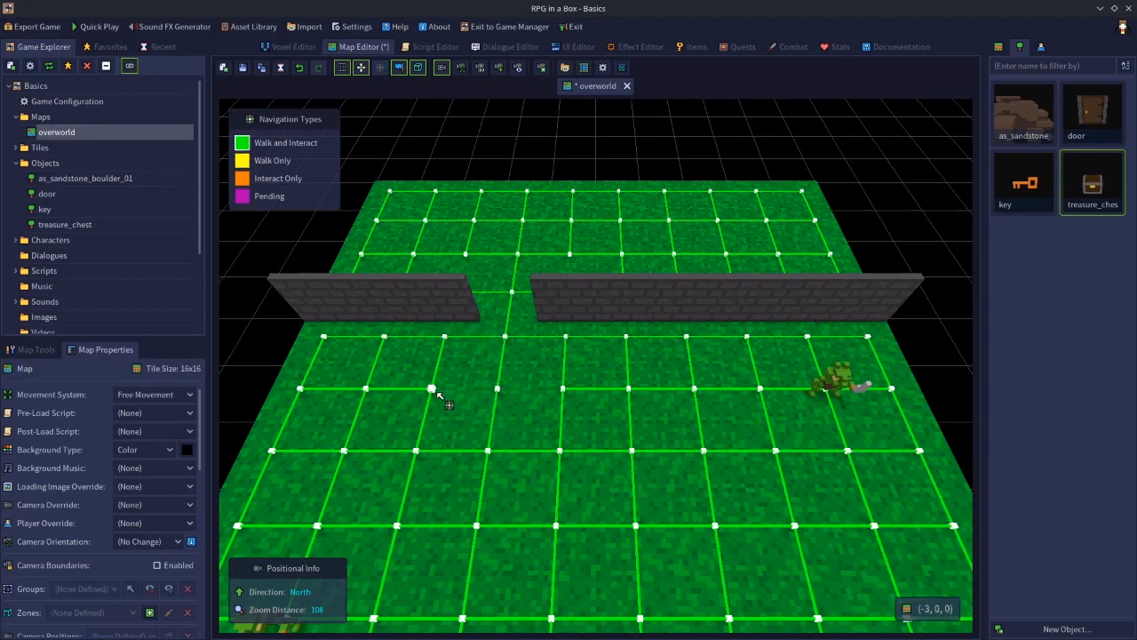
- Place another treasure chest on tile (-2, 0), set its Initial Texture to red, and deselect it
{"action": "left_click", "coordinate": [1090, 202]}
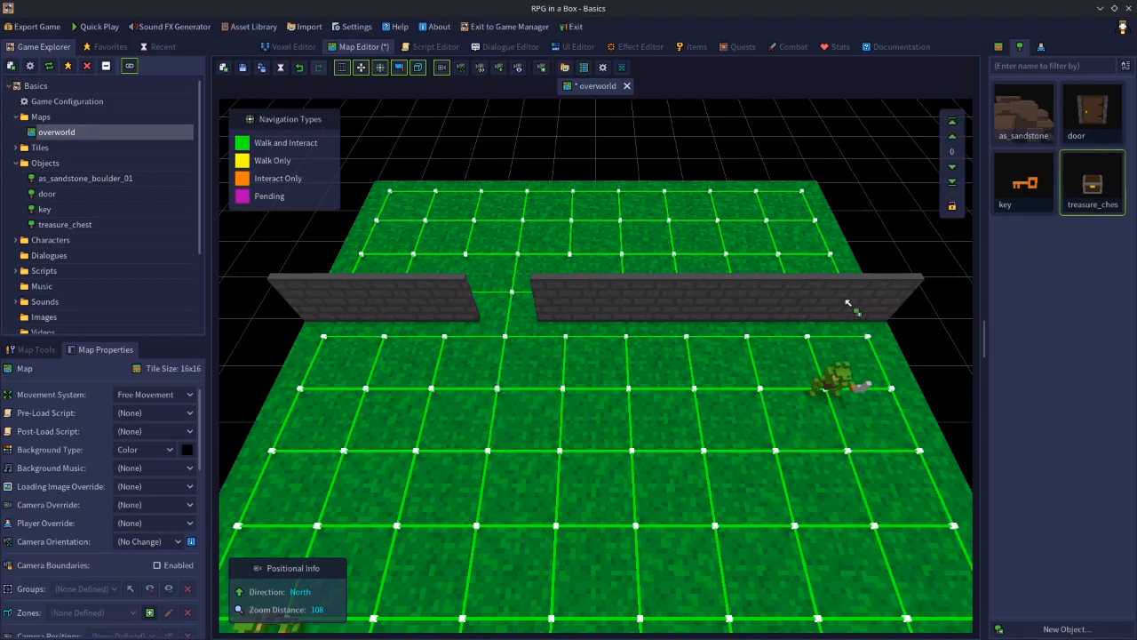
{"action": "left_click", "coordinate": [484, 416]}
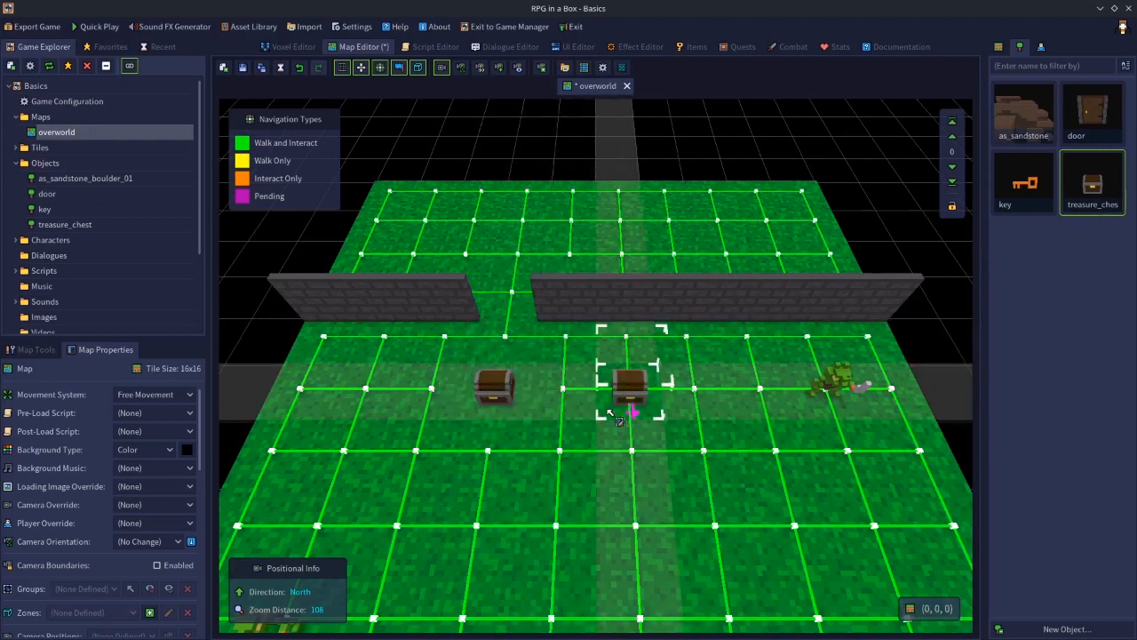
{"action": "left_click", "coordinate": [495, 389]}
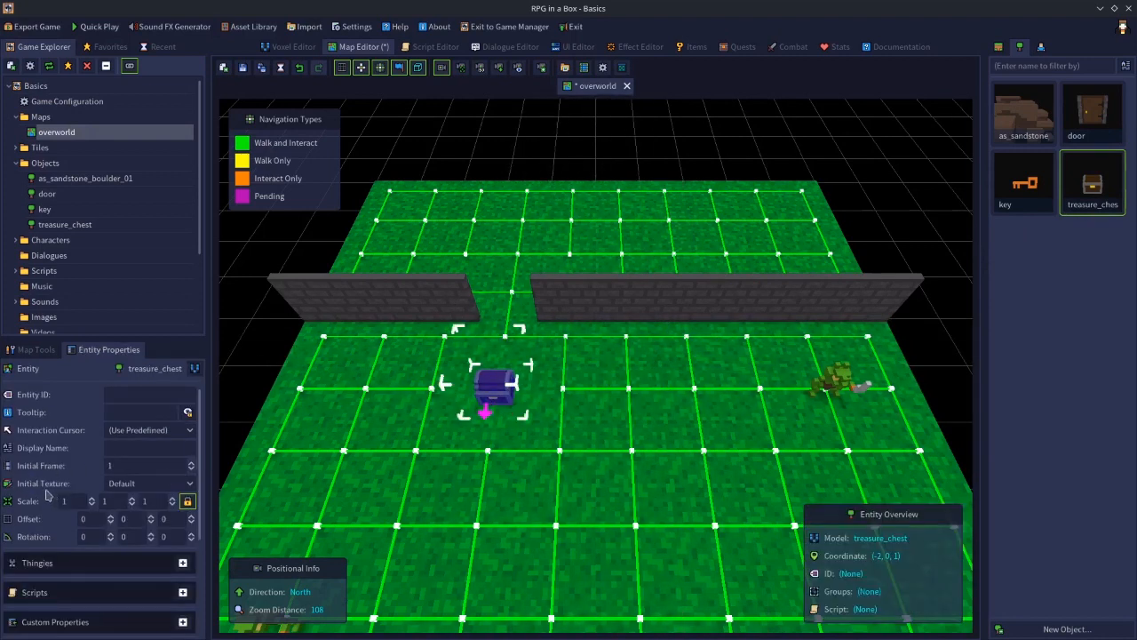
{"action": "left_click", "coordinate": [105, 486]}
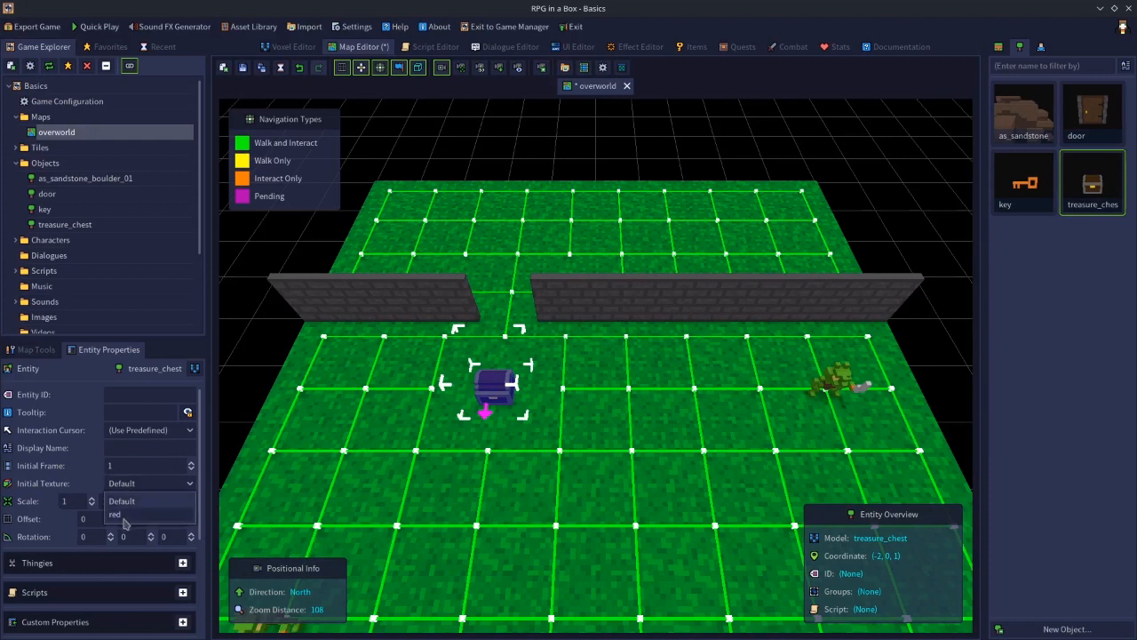
{"action": "left_click", "coordinate": [125, 520]}
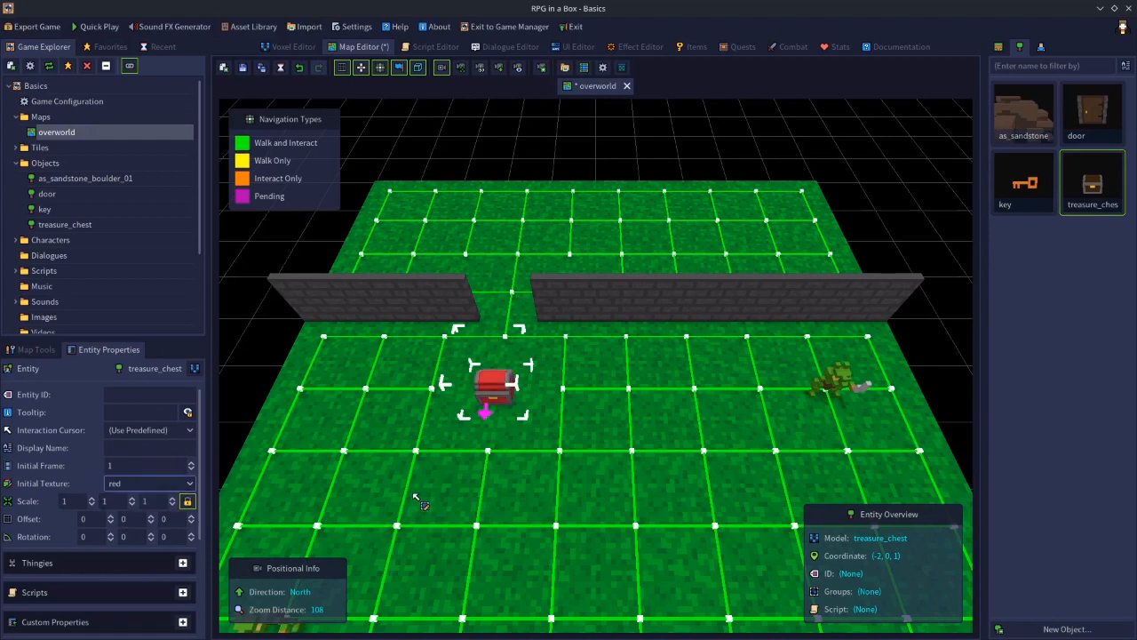
{"action": "left_click", "coordinate": [956, 364]}
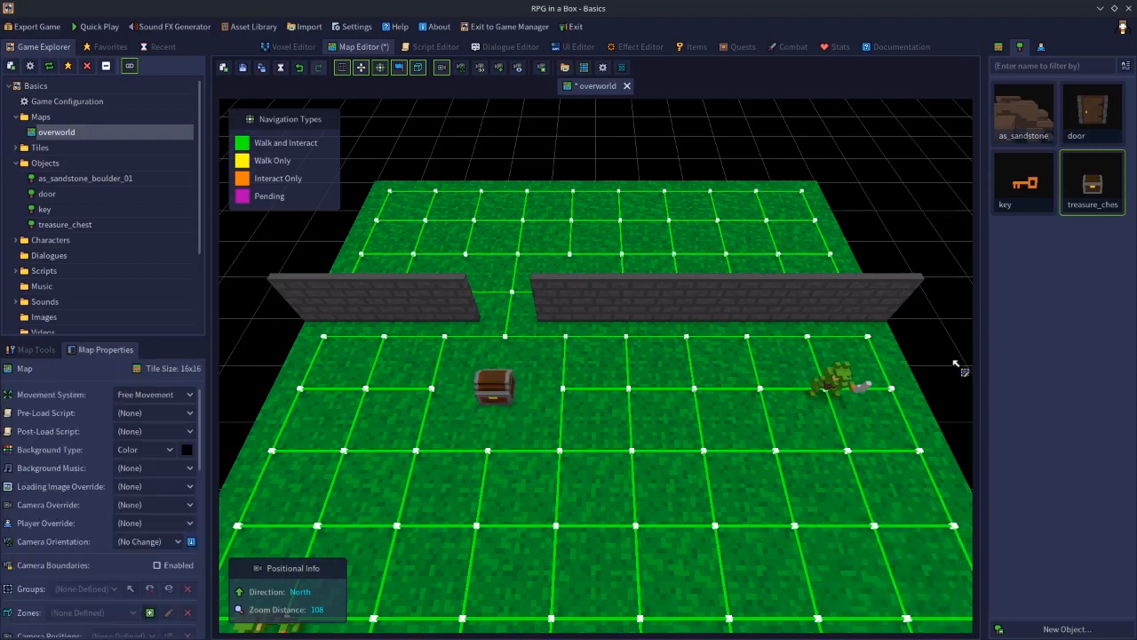
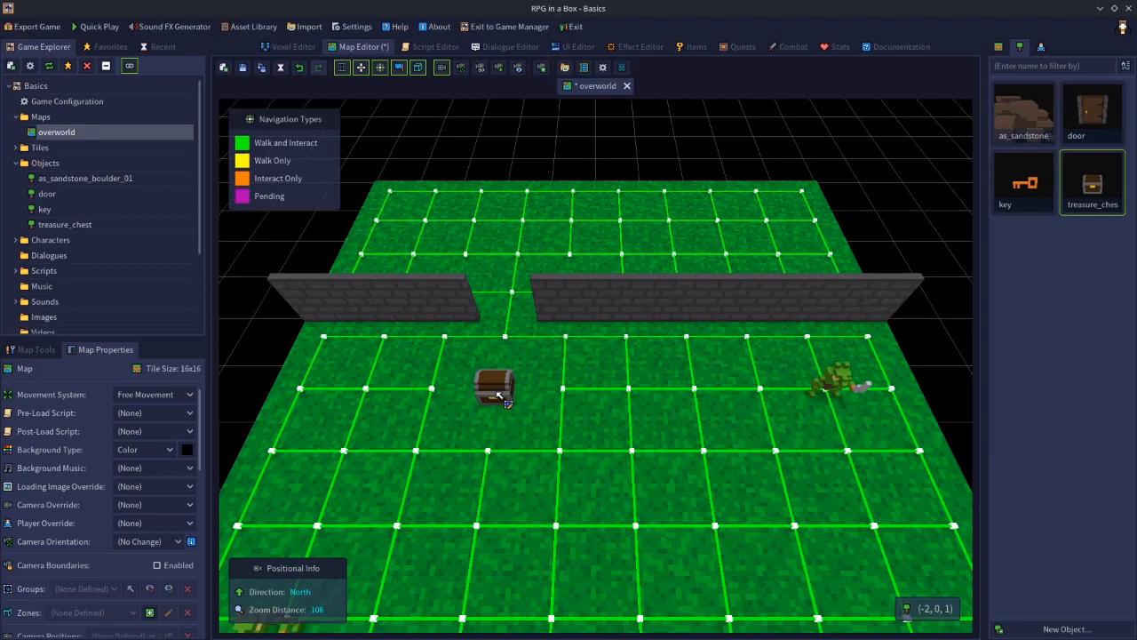
- Delete the treasure chest from tile (-2, 0) and return to the treasure_chest model in the Voxel Editor
{"action": "left_click", "coordinate": [499, 396]}
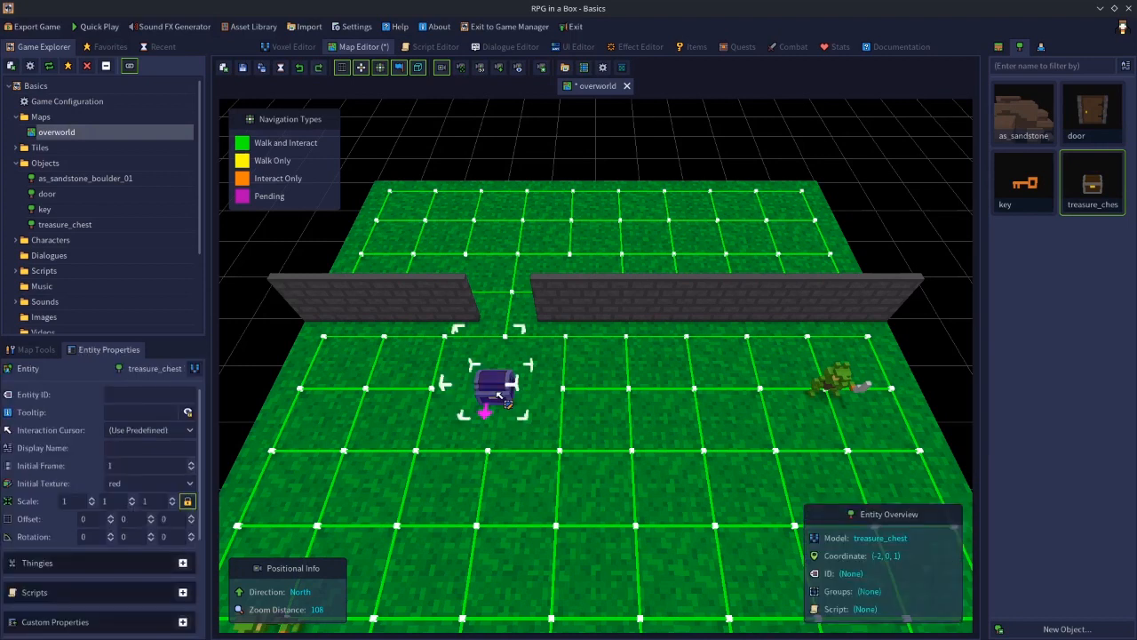
{"action": "key", "text": "Delete"}
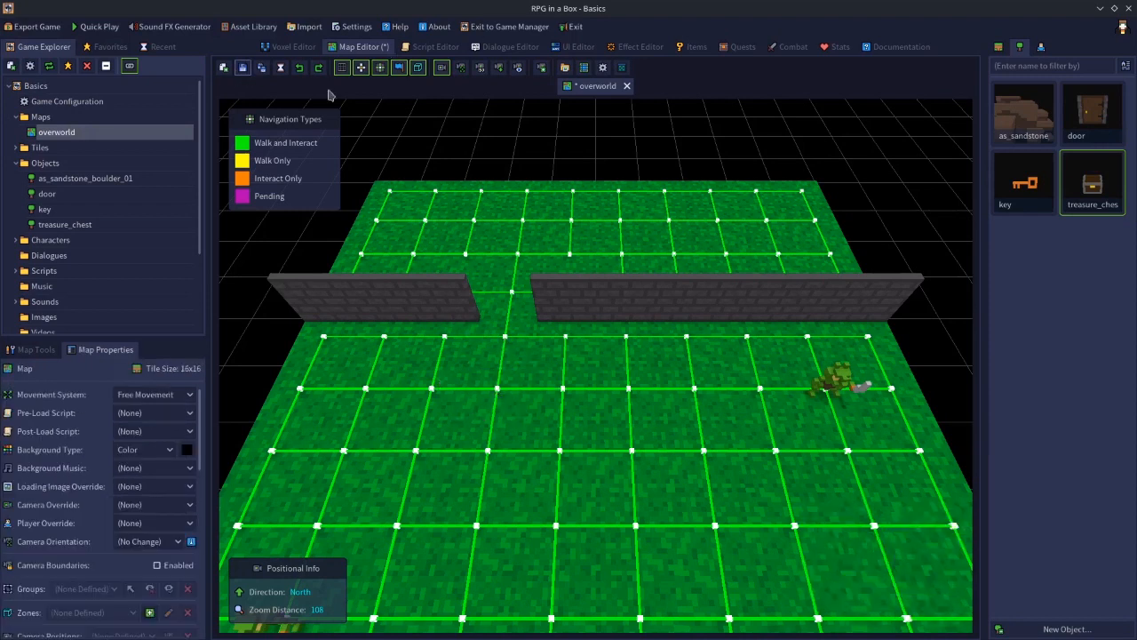
{"action": "left_click", "coordinate": [316, 47]}
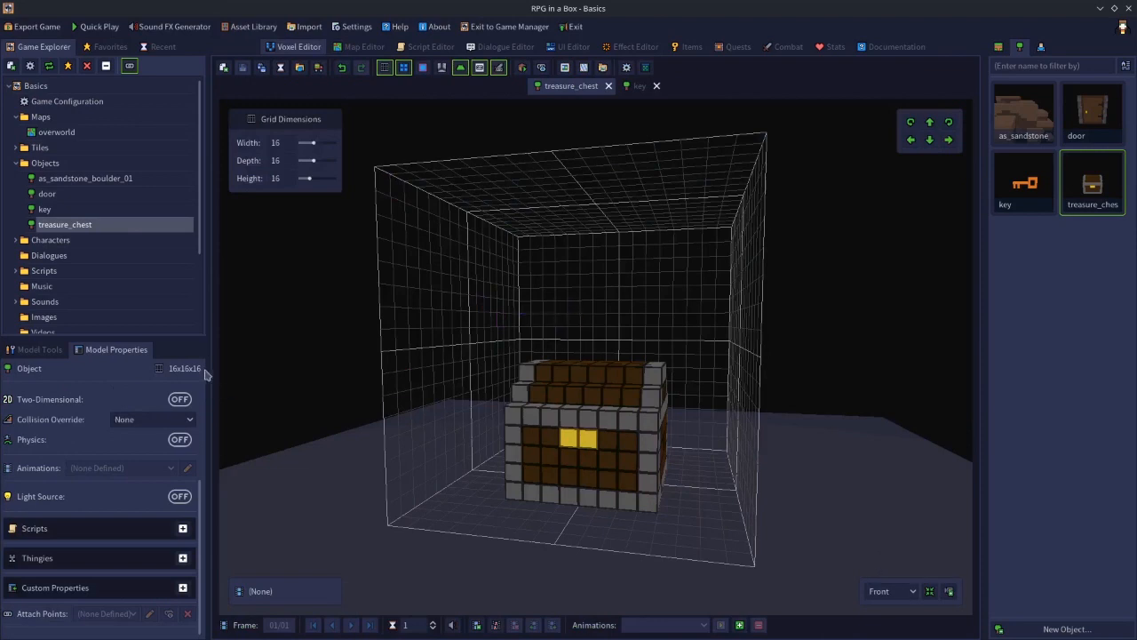
- Select the grey border voxels on the chest's front face and add them to a group named frame
{"action": "left_click", "coordinate": [40, 349]}
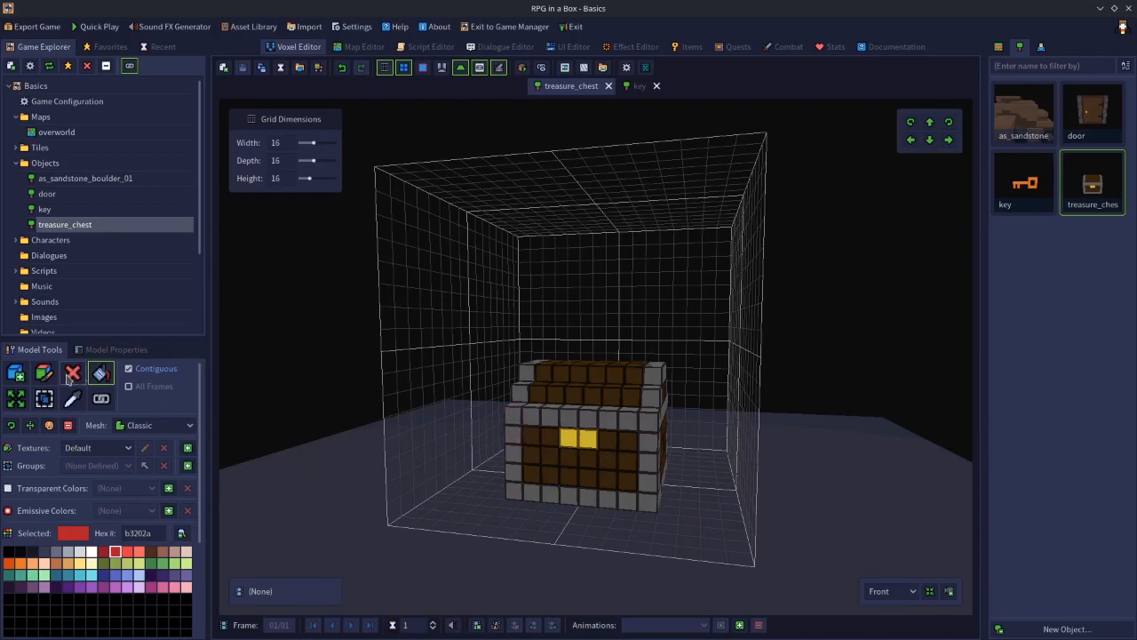
{"action": "left_click", "coordinate": [45, 400]}
{"action": "left_click", "coordinate": [513, 415]}
{"action": "left_click_drag", "start_coordinate": [515, 455], "coordinate": [512, 489]}
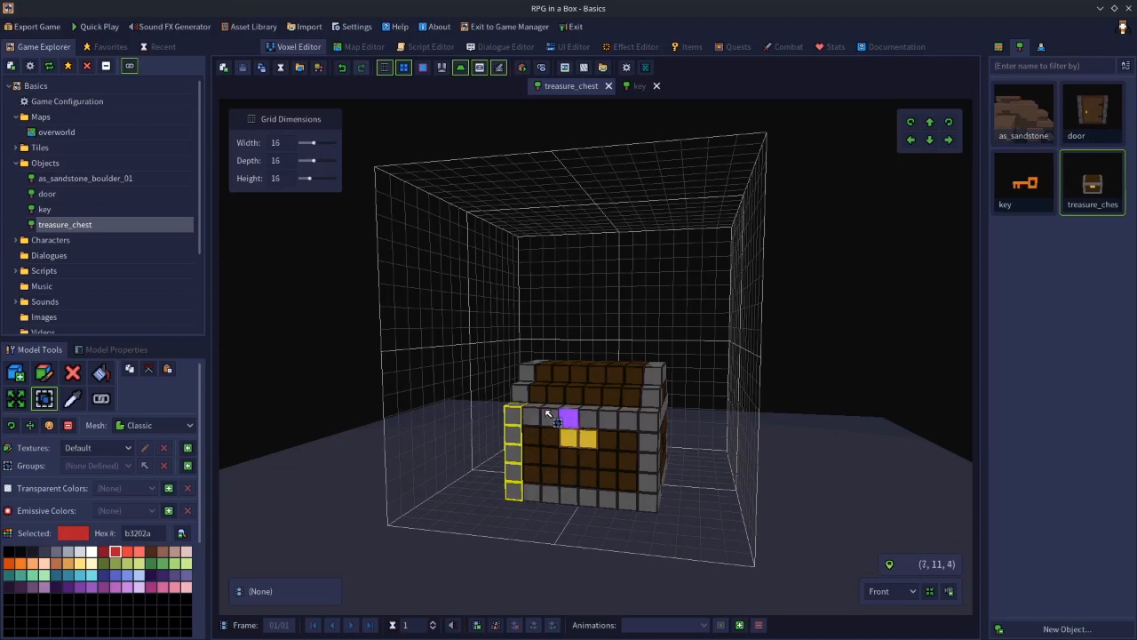
{"action": "mouse_move", "coordinate": [533, 415]}
{"action": "left_mouse_down"}
{"action": "mouse_move", "coordinate": [648, 419]}
{"action": "mouse_move", "coordinate": [655, 487]}
{"action": "mouse_move", "coordinate": [644, 503]}
{"action": "mouse_move", "coordinate": [530, 503]}
{"action": "left_mouse_up"}
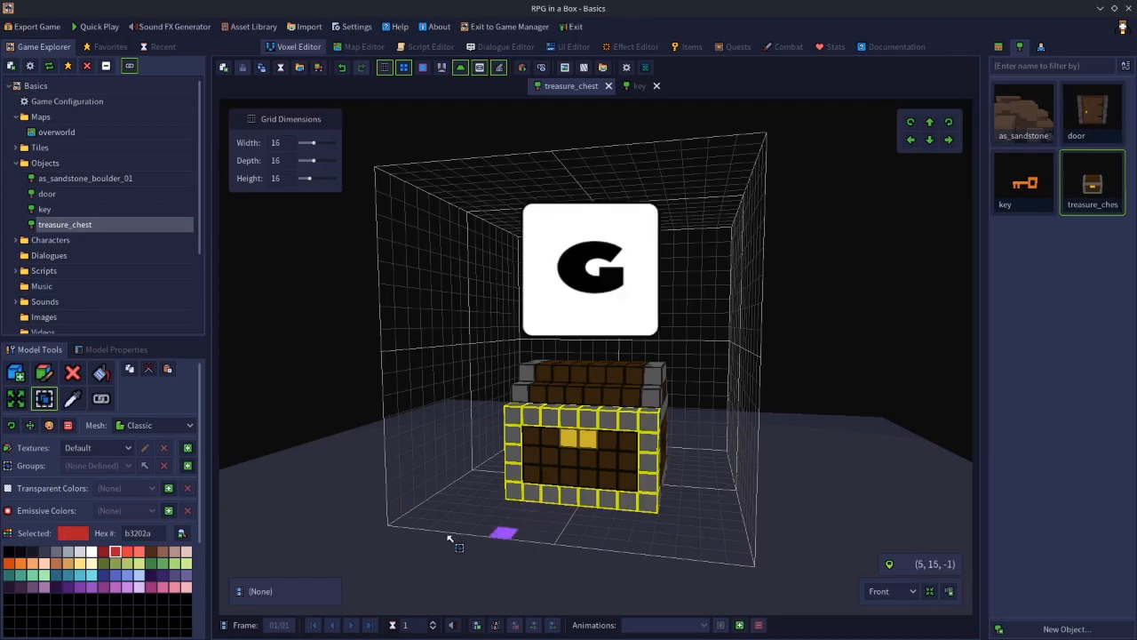
{"action": "key", "text": "g"}
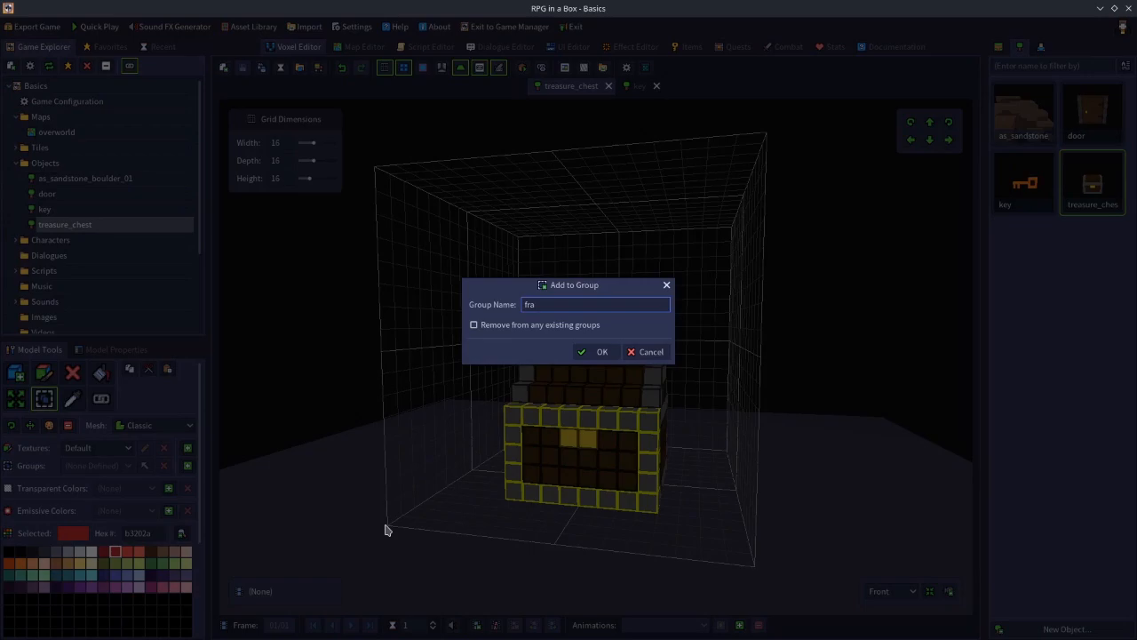
{"action": "key", "text": "Return"}
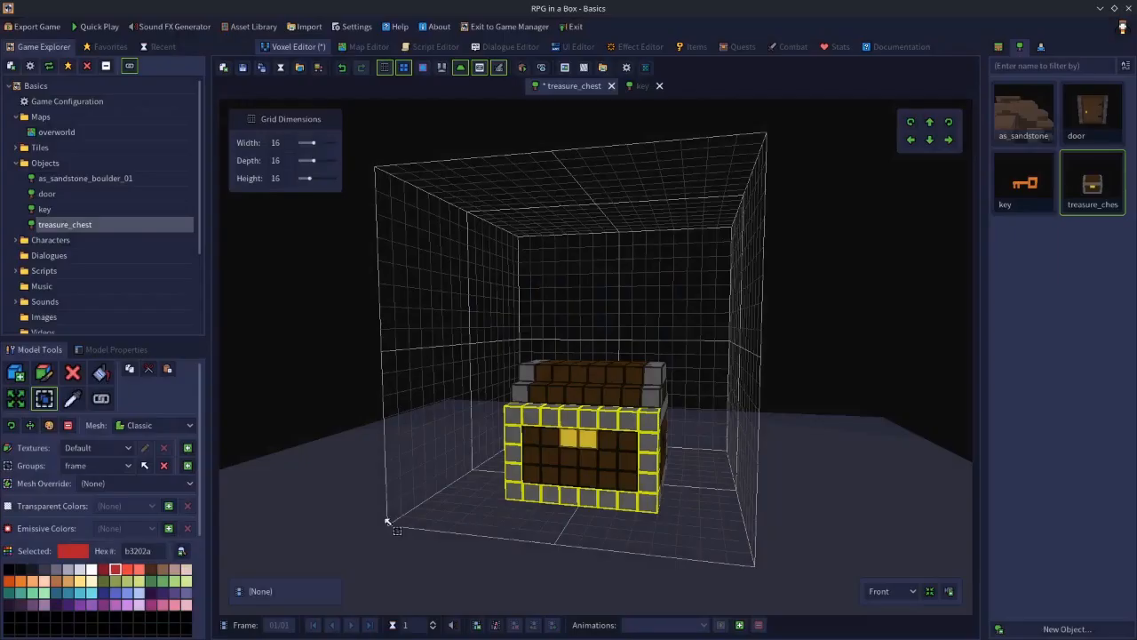
- Clear the voxel selection, reselect the border voxels through the frame group, and deselect them again
{"action": "left_click", "coordinate": [858, 370]}
{"action": "left_click", "coordinate": [94, 471]}
{"action": "left_click", "coordinate": [91, 483]}
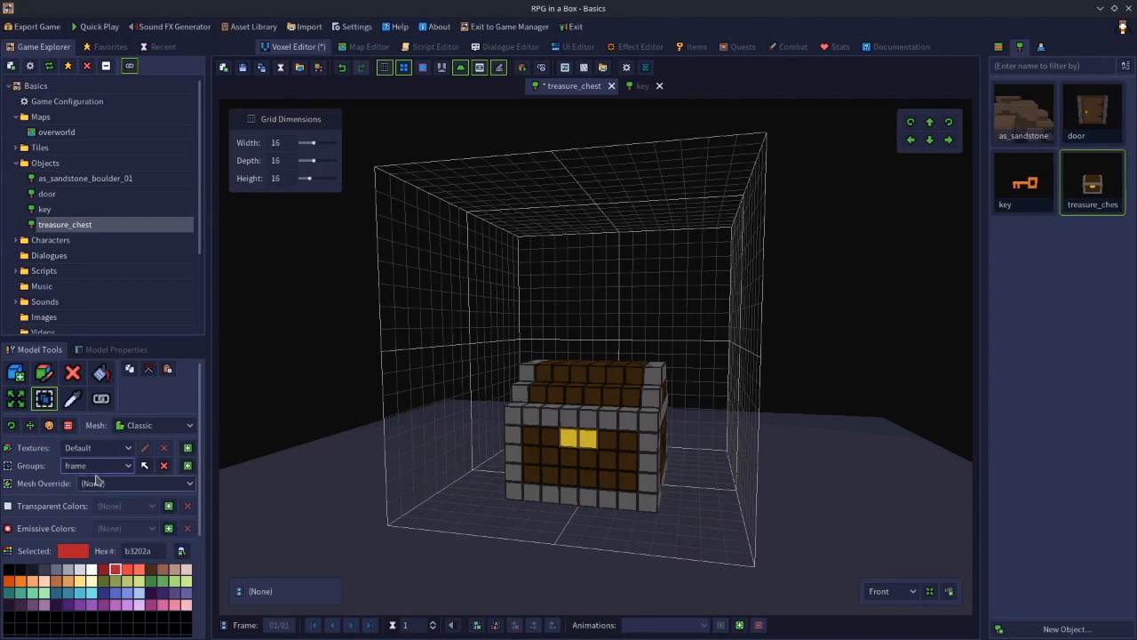
{"action": "left_click", "coordinate": [144, 468]}
{"action": "left_click", "coordinate": [794, 350]}
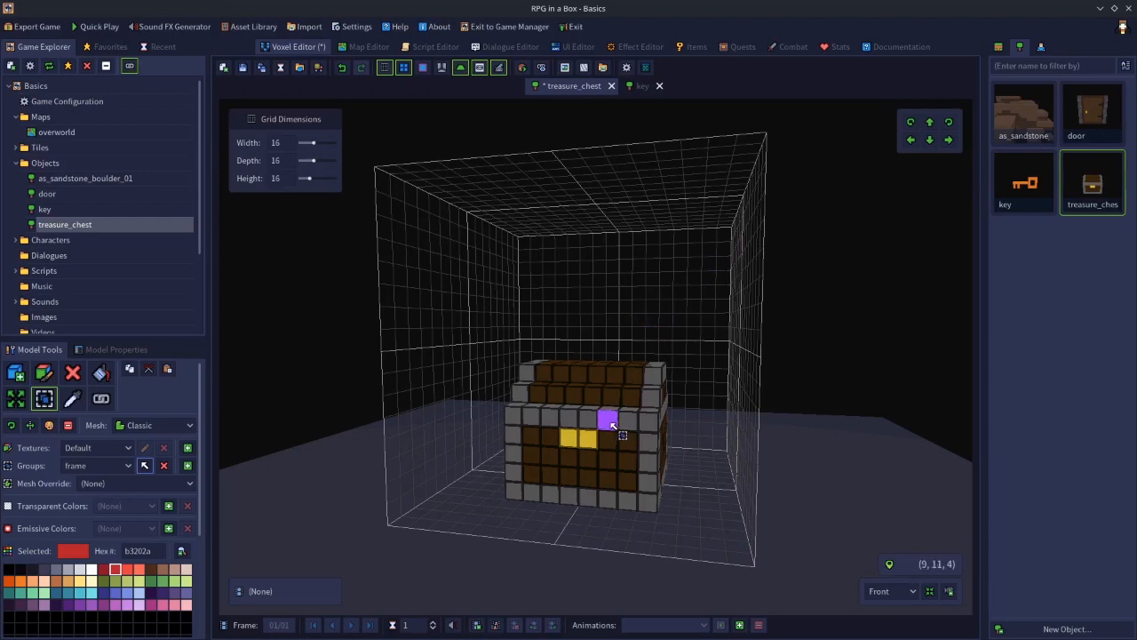
- Shift the frame group's voxels three voxels left, deselect them, and reselect the group to shift it back
{"action": "left_click", "coordinate": [145, 465]}
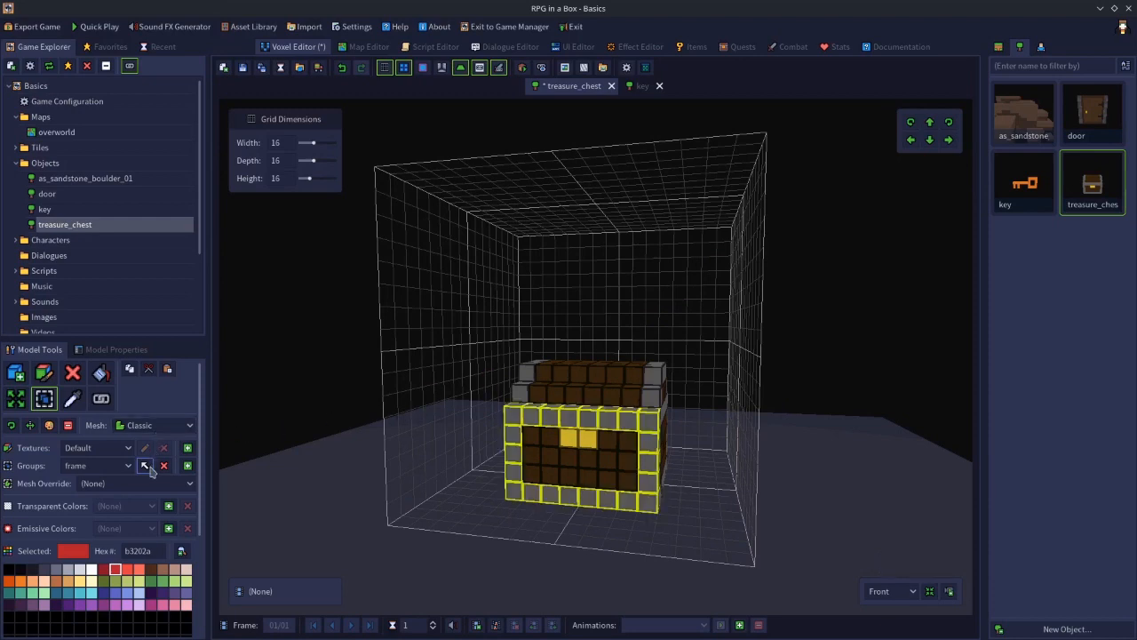
{"action": "left_click", "coordinate": [909, 139]}
{"action": "left_click", "coordinate": [910, 140]}
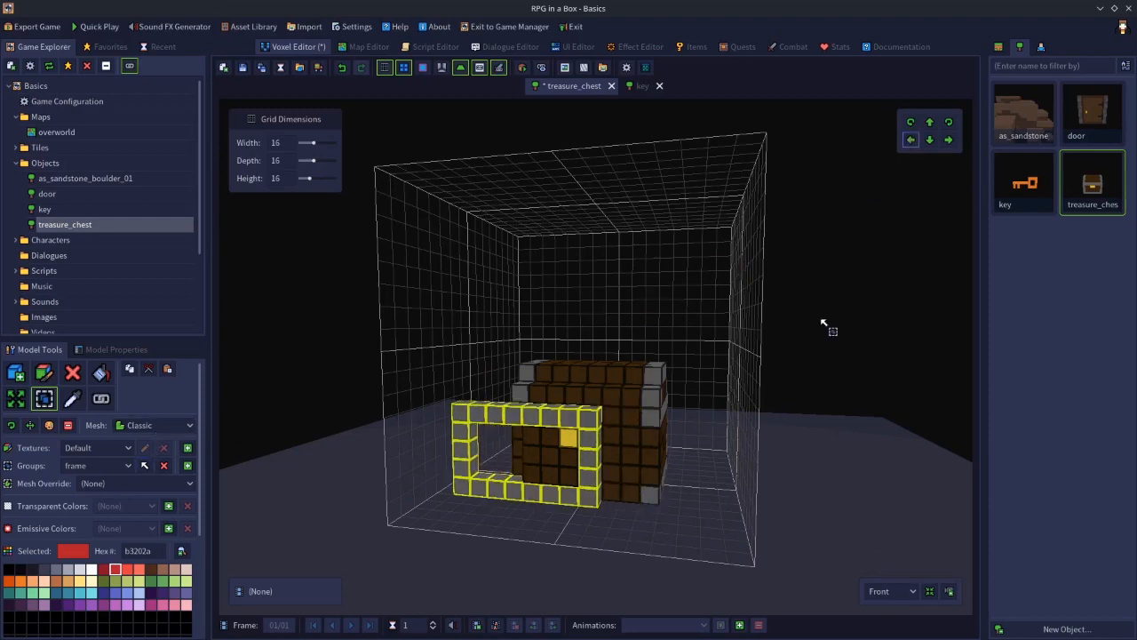
{"action": "left_click", "coordinate": [821, 356]}
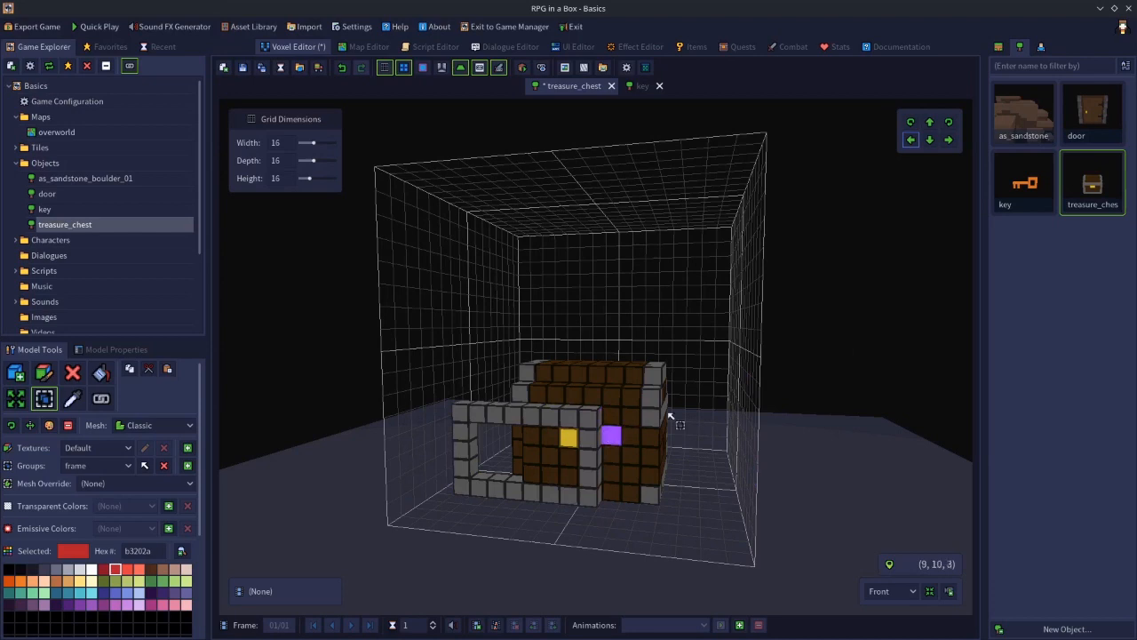
{"action": "left_click", "coordinate": [144, 466]}
{"action": "left_click", "coordinate": [948, 139]}
{"action": "left_click", "coordinate": [948, 140]}
{"action": "left_click", "coordinate": [948, 140]}
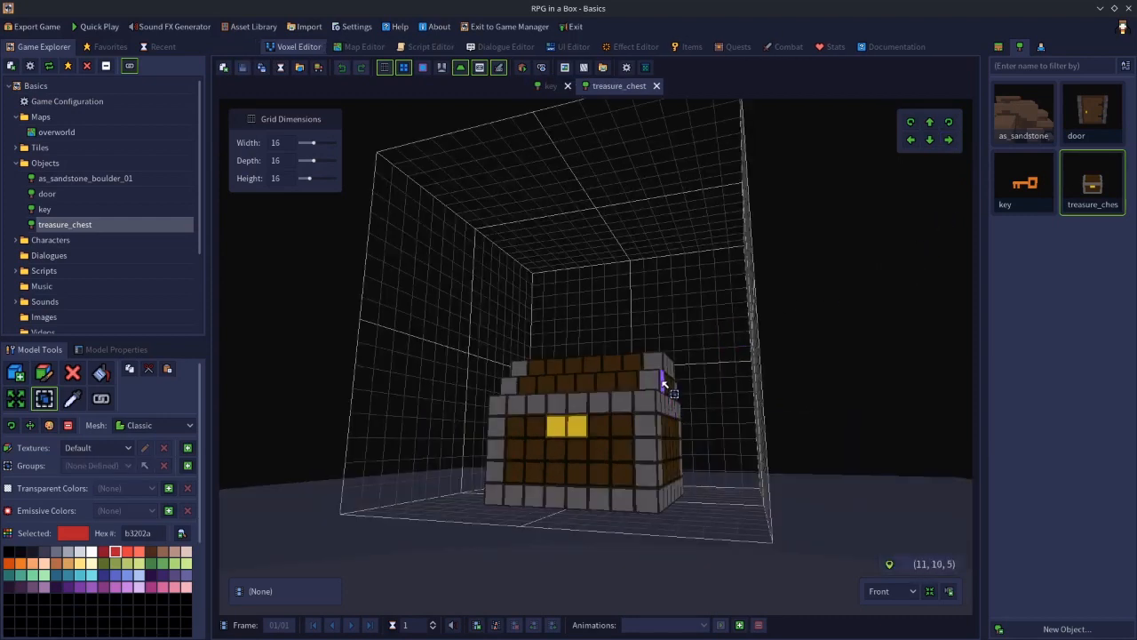
- Select the ungrouped grey border voxels around the chest's front face
{"action": "middle_click_drag", "start_coordinate": [661, 382], "coordinate": [666, 471]}
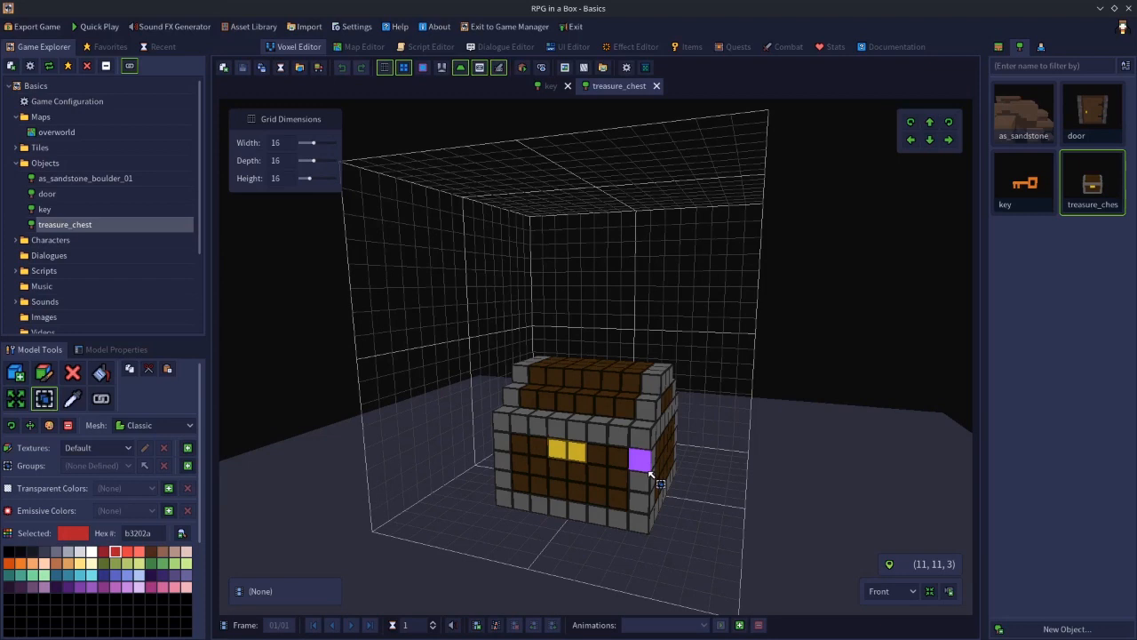
{"action": "middle_click_drag", "start_coordinate": [648, 468], "coordinate": [645, 461]}
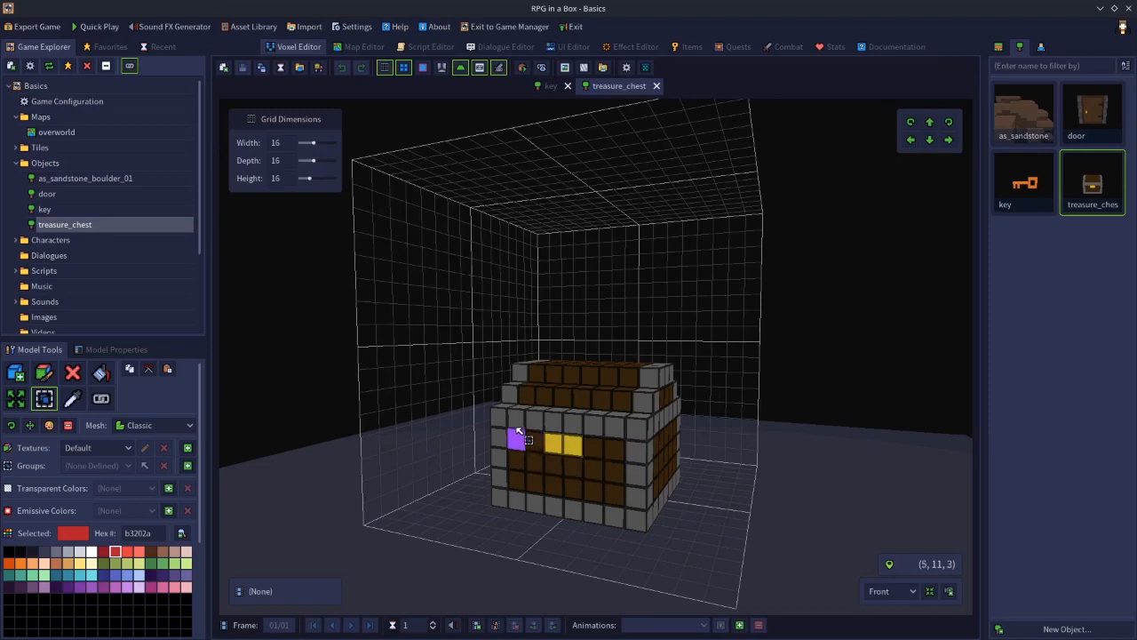
{"action": "mouse_move", "coordinate": [502, 456]}
{"action": "left_mouse_down"}
{"action": "mouse_move", "coordinate": [502, 498]}
{"action": "mouse_move", "coordinate": [520, 417]}
{"action": "mouse_move", "coordinate": [654, 428]}
{"action": "mouse_move", "coordinate": [653, 506]}
{"action": "mouse_move", "coordinate": [642, 520]}
{"action": "mouse_move", "coordinate": [517, 503]}
{"action": "mouse_move", "coordinate": [609, 517]}
{"action": "left_mouse_up"}
{"action": "mouse_move", "coordinate": [752, 526]}
{"action": "middle_mouse_down"}
{"action": "mouse_move", "coordinate": [709, 522]}
{"action": "mouse_move", "coordinate": [770, 518]}
{"action": "middle_mouse_up"}
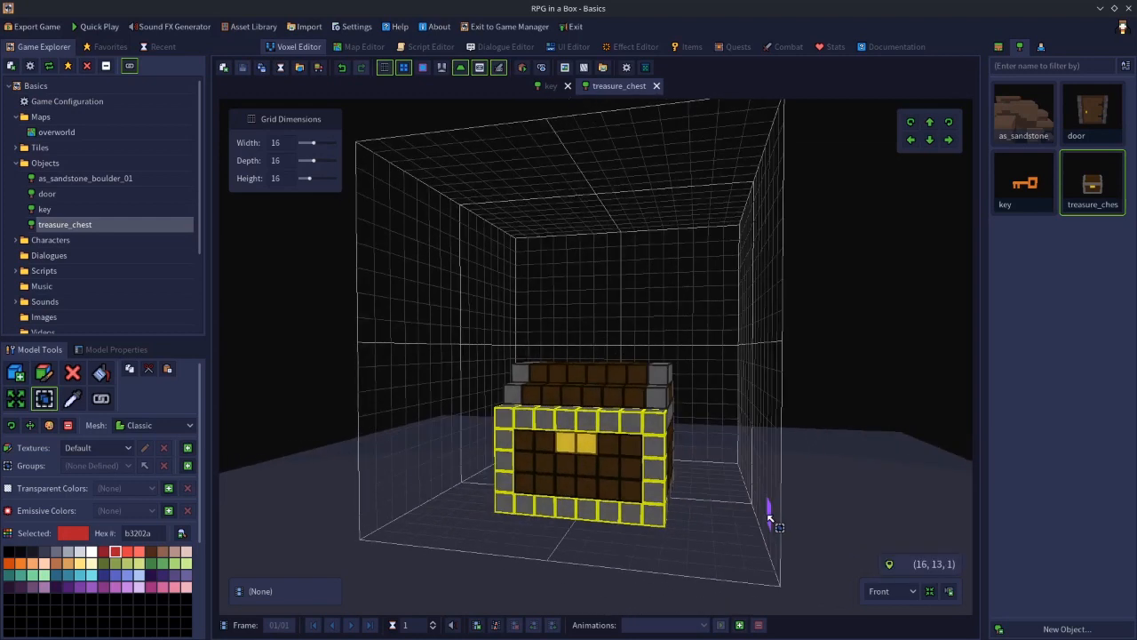
- Shift the selected border voxels five voxels left until they wrap past the grid edge, and shift them back
{"action": "left_click", "coordinate": [910, 143]}
{"action": "left_click", "coordinate": [910, 143]}
{"action": "left_click", "coordinate": [910, 143]}
{"action": "left_click", "coordinate": [910, 143]}
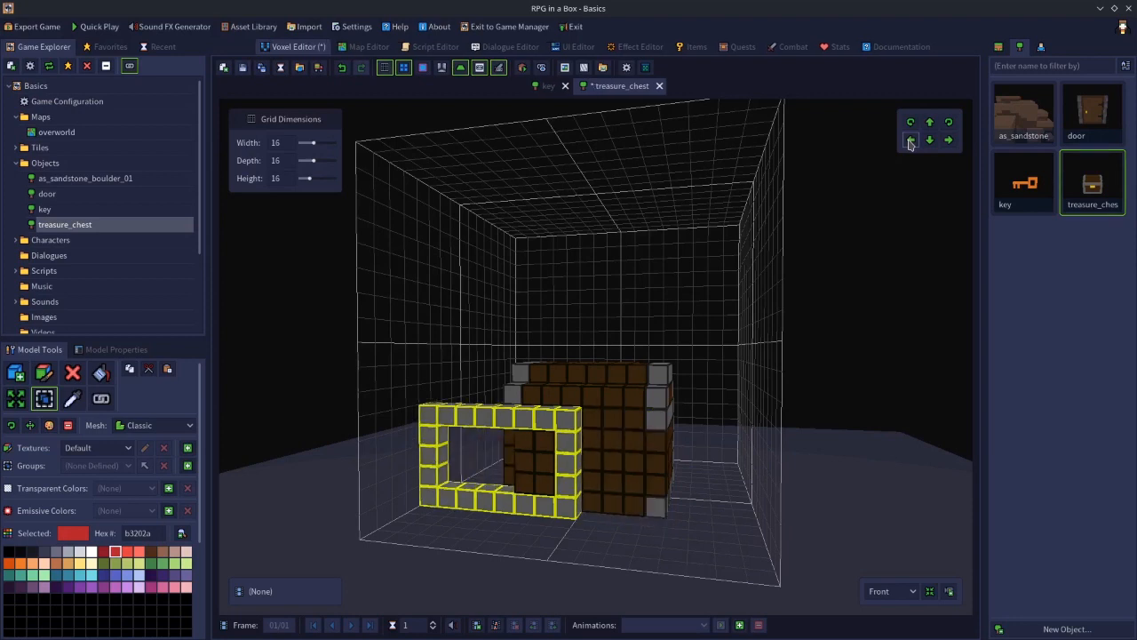
{"action": "left_click", "coordinate": [910, 143]}
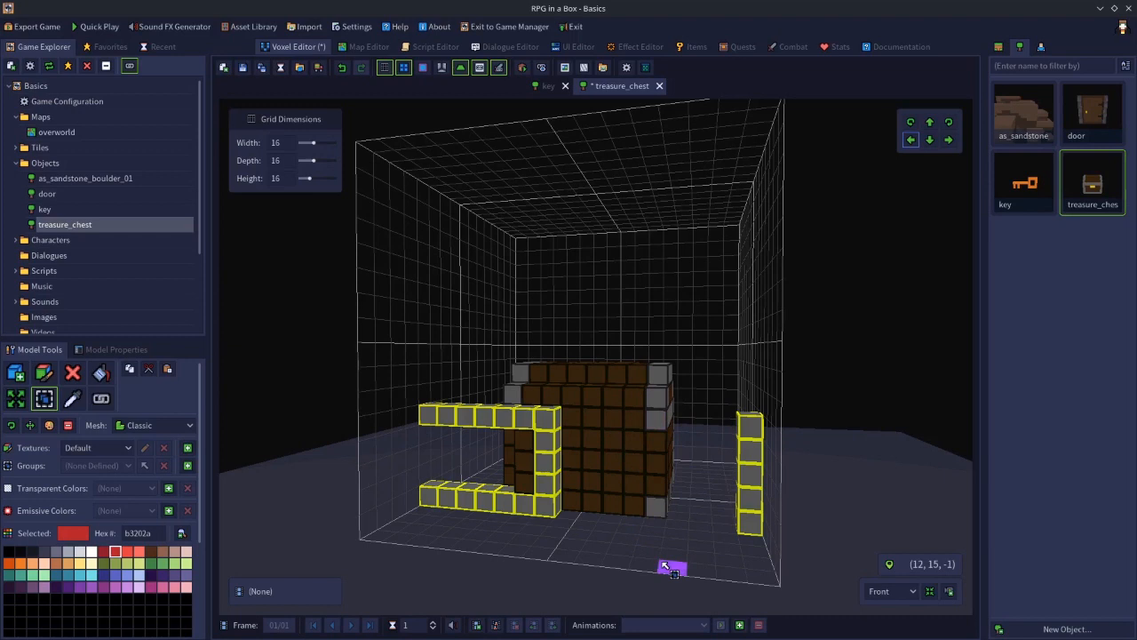
{"action": "key", "text": "Right"}
{"action": "key", "text": "Right"}
{"action": "key", "text": "Right"}
{"action": "key", "text": "Right"}
{"action": "key", "text": "Right"}
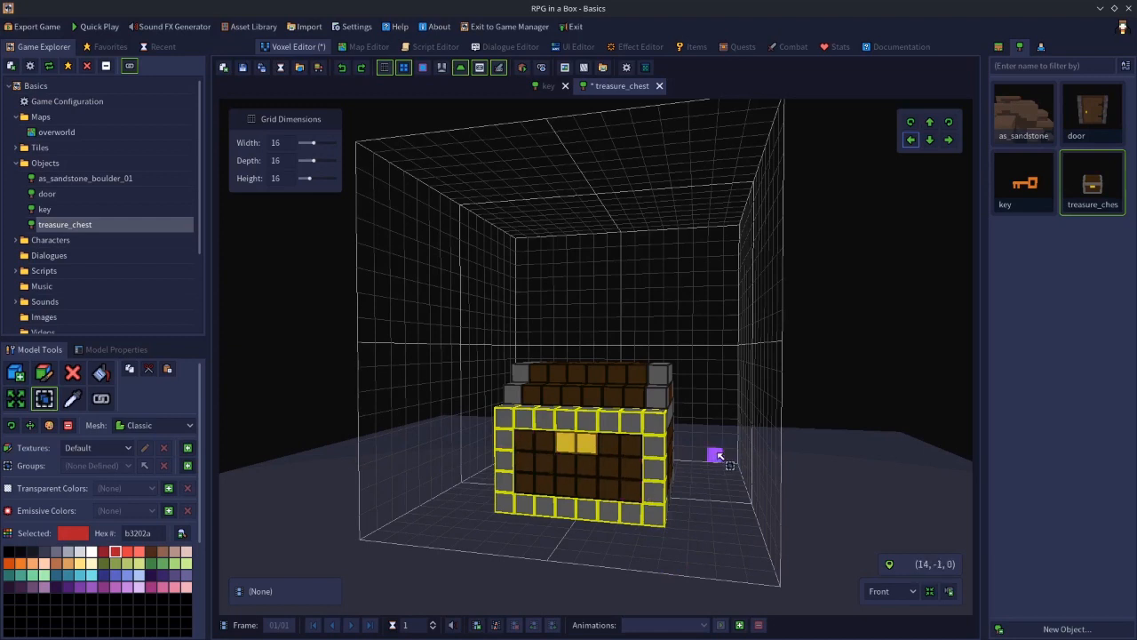
- Viewing from the chest's side, shift the selected border one voxel out from the front and back again
{"action": "middle_click_drag", "start_coordinate": [659, 490], "coordinate": [589, 433]}
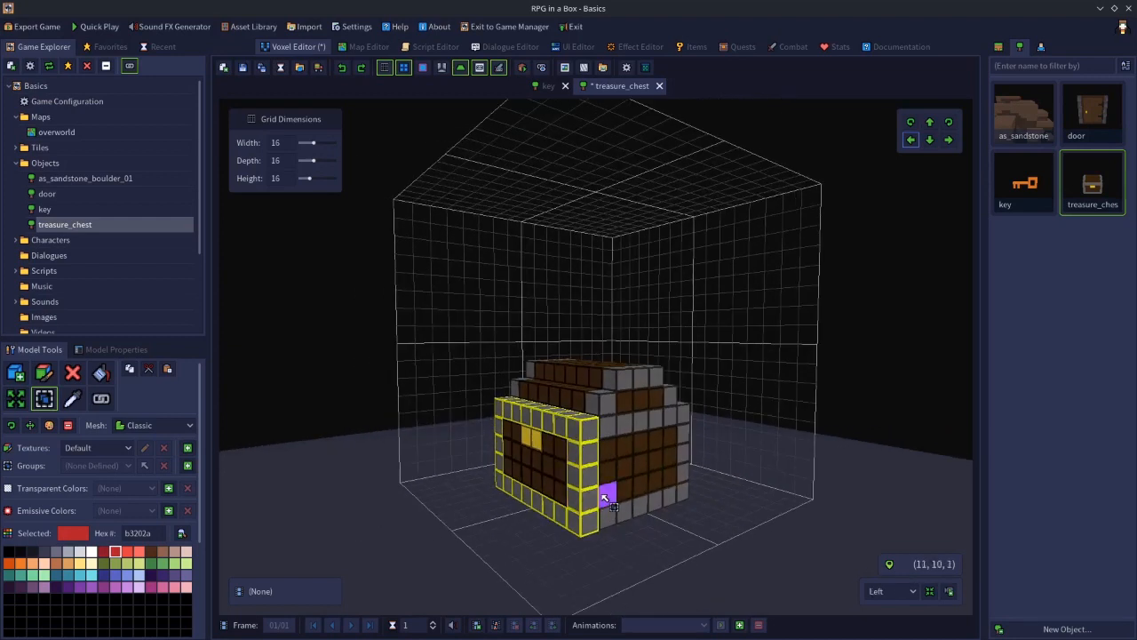
{"action": "left_click", "coordinate": [911, 144]}
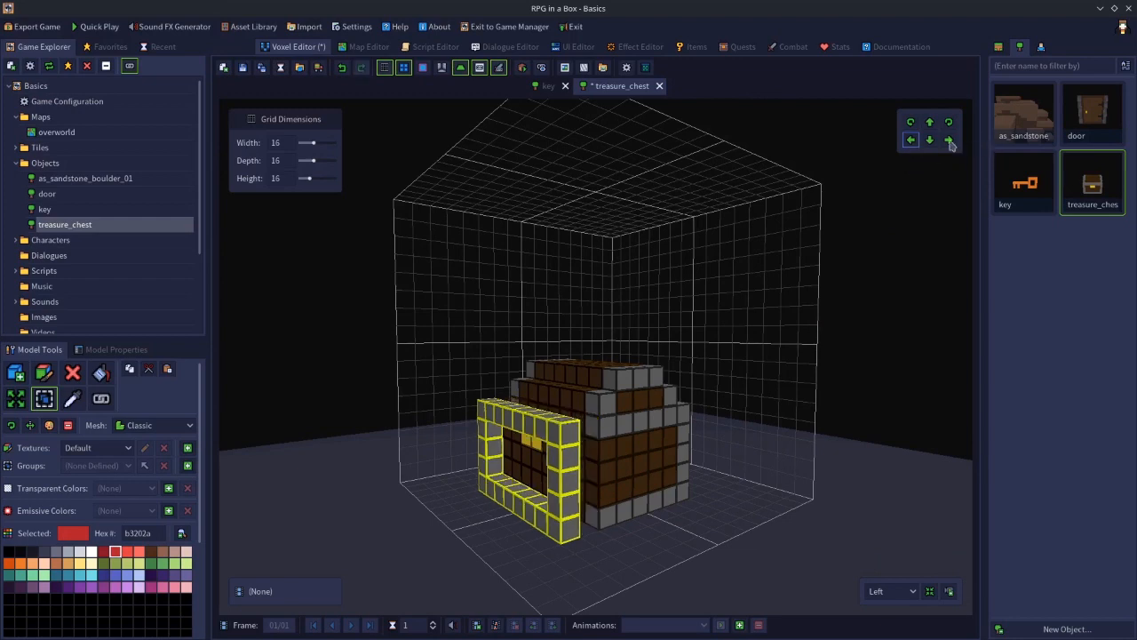
{"action": "left_click", "coordinate": [949, 142]}
- Shift the selected border voxels four voxels sideways along the chest's front and undo the shifts
{"action": "middle_click_drag", "start_coordinate": [748, 302], "coordinate": [654, 284]}
{"action": "left_click", "coordinate": [911, 139]}
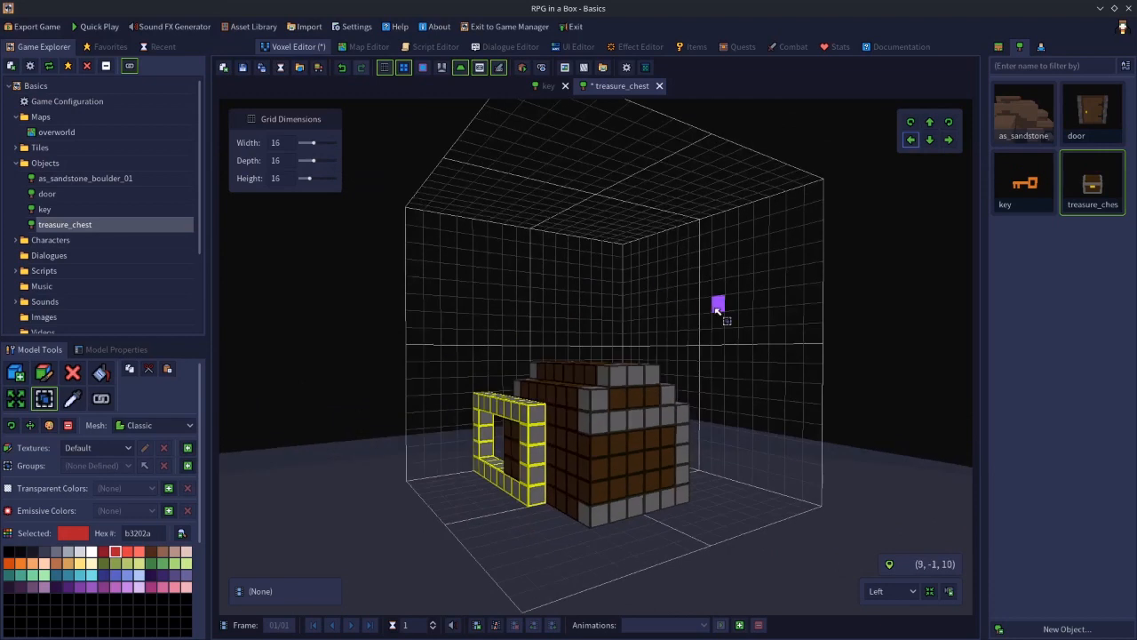
{"action": "middle_click_drag", "start_coordinate": [531, 462], "coordinate": [609, 465]}
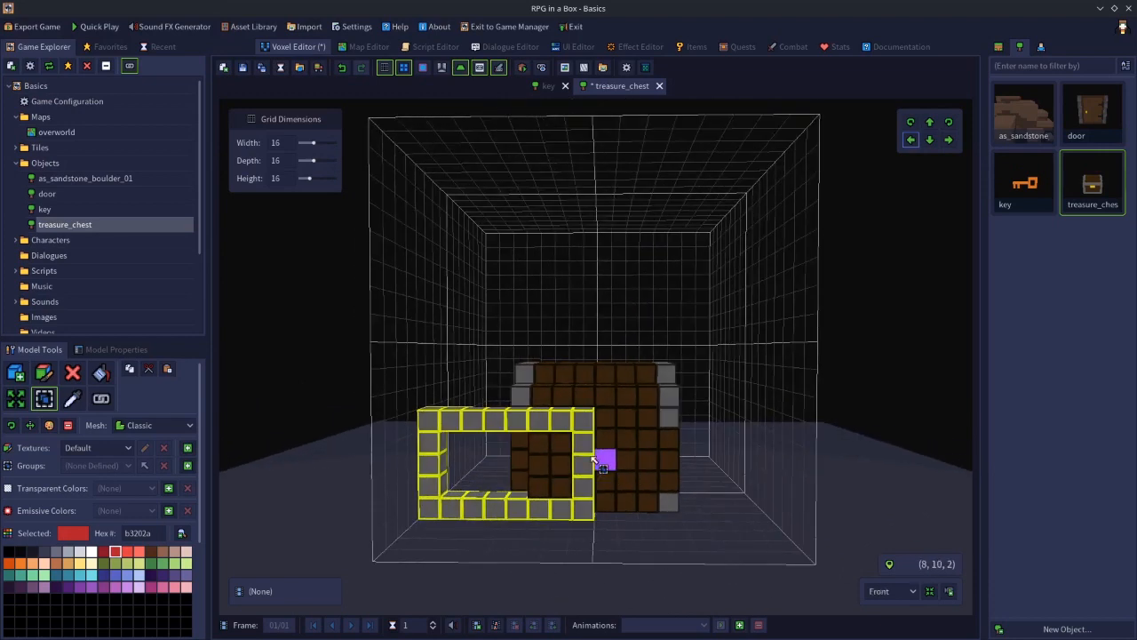
{"action": "key", "text": "ctrl+z"}
{"action": "key", "text": "ctrl+z"}
{"action": "key", "text": "ctrl+z"}
{"action": "key", "text": "ctrl+z"}
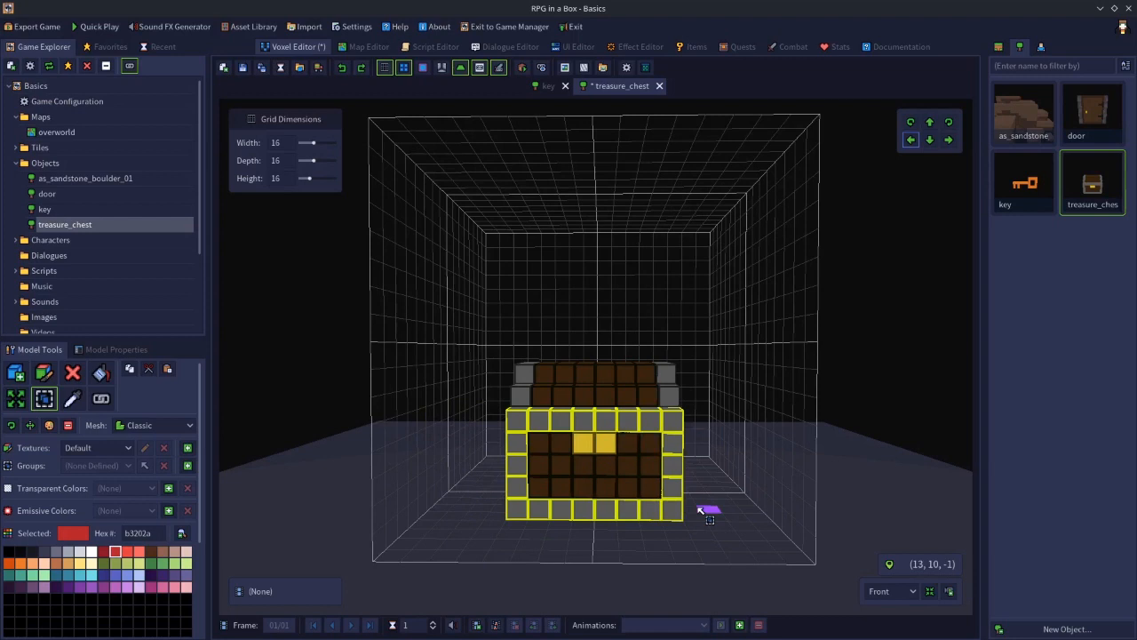
- Clear the selection, reselect the grey border voxels on the chest's front, and paste a copy of them
{"action": "left_click", "coordinate": [867, 422]}
{"action": "middle_click_drag", "start_coordinate": [834, 426], "coordinate": [779, 436]}
{"action": "left_click_drag", "start_coordinate": [495, 411], "coordinate": [489, 486]}
{"action": "mouse_move", "coordinate": [508, 414]}
{"action": "left_mouse_down", "text": "shift"}
{"action": "mouse_move", "coordinate": [611, 429]}
{"action": "mouse_move", "coordinate": [607, 526]}
{"action": "mouse_move", "coordinate": [537, 525]}
{"action": "mouse_move", "coordinate": [505, 508]}
{"action": "mouse_move", "coordinate": [582, 537]}
{"action": "left_mouse_up", "text": "shift"}
{"action": "key", "text": "ctrl+c"}
{"action": "key", "text": "ctrl+v"}
- Move the pasted border copy out from the chest's front, back through the chest, and up above the lid
{"action": "middle_click_drag", "start_coordinate": [708, 545], "coordinate": [635, 561]}
{"action": "middle_click_drag", "start_coordinate": [910, 181], "coordinate": [822, 220]}
{"action": "left_click", "coordinate": [910, 140]}
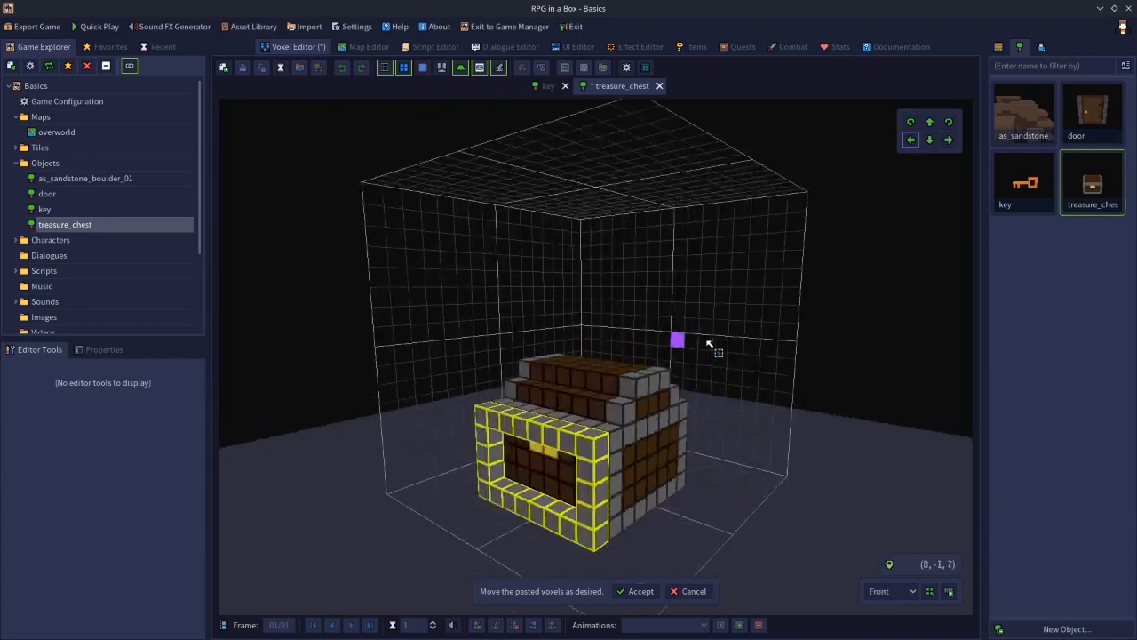
{"action": "middle_click_drag", "start_coordinate": [724, 348], "coordinate": [636, 340]}
{"action": "left_click", "coordinate": [949, 142]}
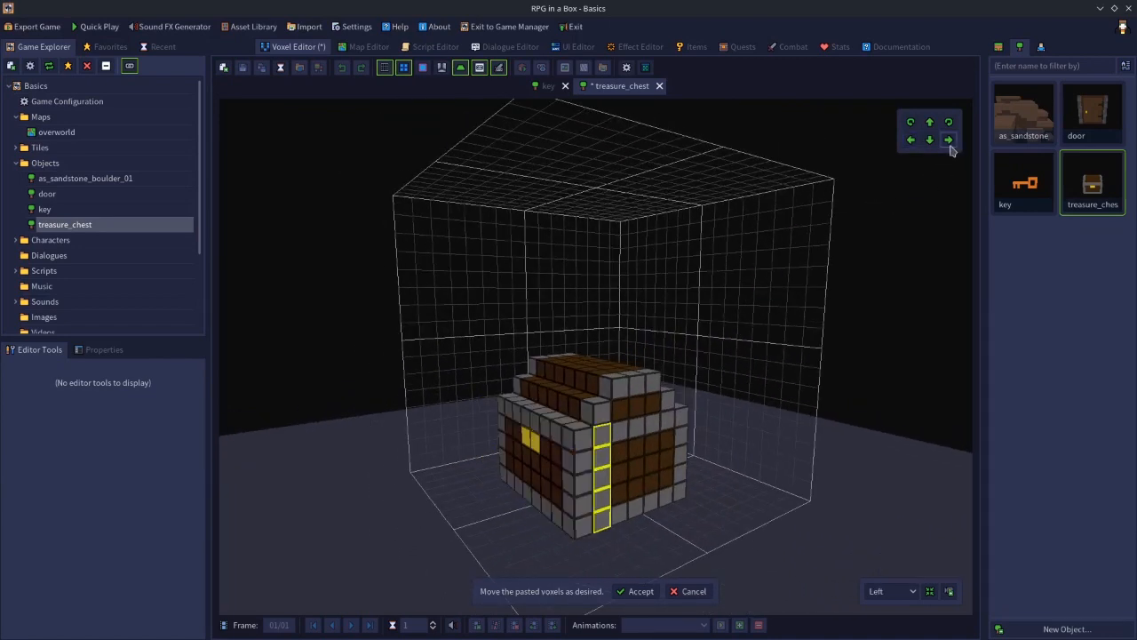
{"action": "left_click", "coordinate": [949, 142]}
{"action": "left_click", "coordinate": [911, 143]}
{"action": "left_click", "coordinate": [910, 140]}
{"action": "left_click", "coordinate": [910, 140]}
{"action": "left_click", "coordinate": [929, 123]}
{"action": "left_click", "coordinate": [929, 123]}
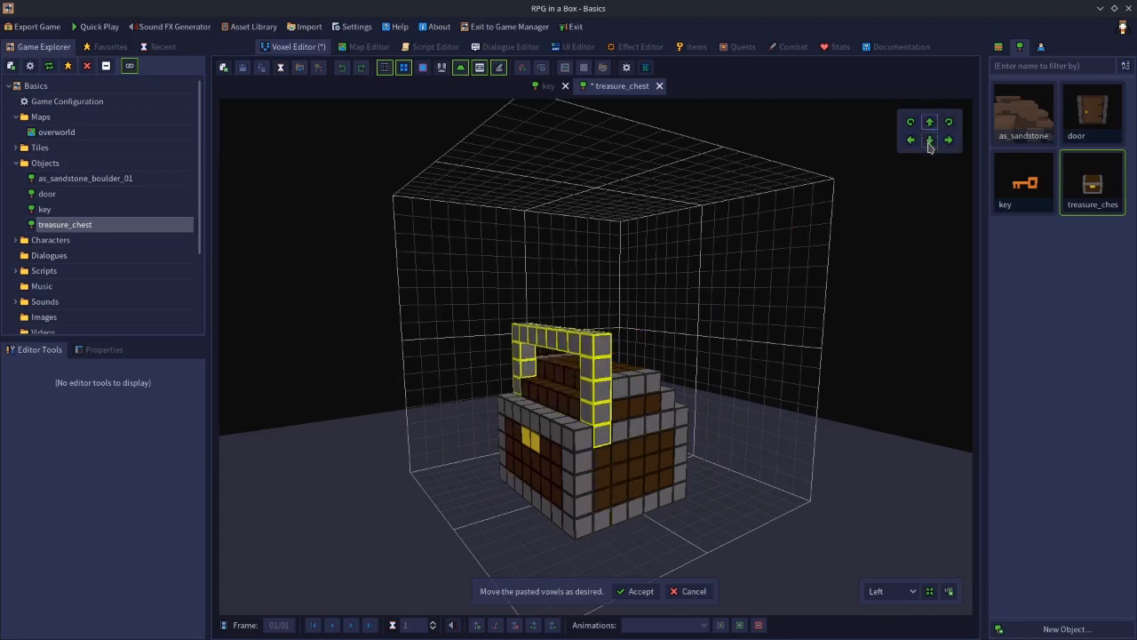
- Lower the pasted border copy, rotate it clockwise, and shift it sideways across the chest
{"action": "left_click", "coordinate": [929, 139]}
{"action": "left_click", "coordinate": [930, 139]}
{"action": "left_click", "coordinate": [949, 123]}
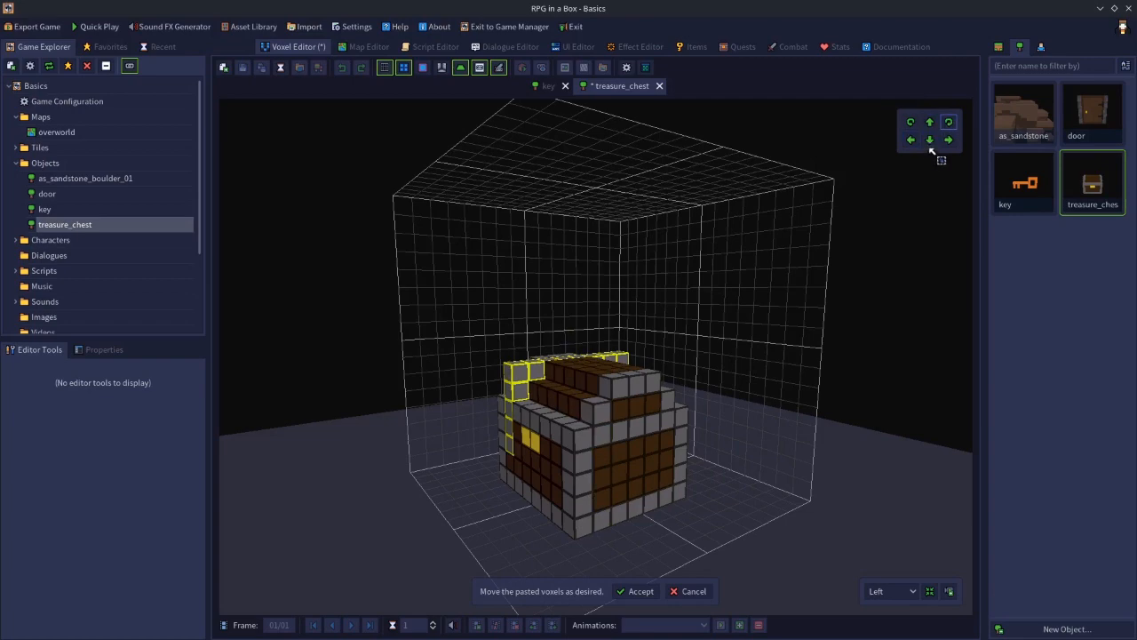
{"action": "left_click", "coordinate": [949, 140]}
{"action": "left_click", "coordinate": [949, 140]}
{"action": "left_click", "coordinate": [954, 143]}
{"action": "left_click", "coordinate": [954, 143]}
- Rotate the pasted border clockwise again and fit it onto the chest's back face
{"action": "middle_click_drag", "start_coordinate": [633, 357], "coordinate": [544, 397]}
{"action": "middle_click_drag", "start_coordinate": [640, 394], "coordinate": [664, 405]}
{"action": "middle_click_drag", "start_coordinate": [724, 390], "coordinate": [593, 364]}
{"action": "left_click", "coordinate": [951, 125]}
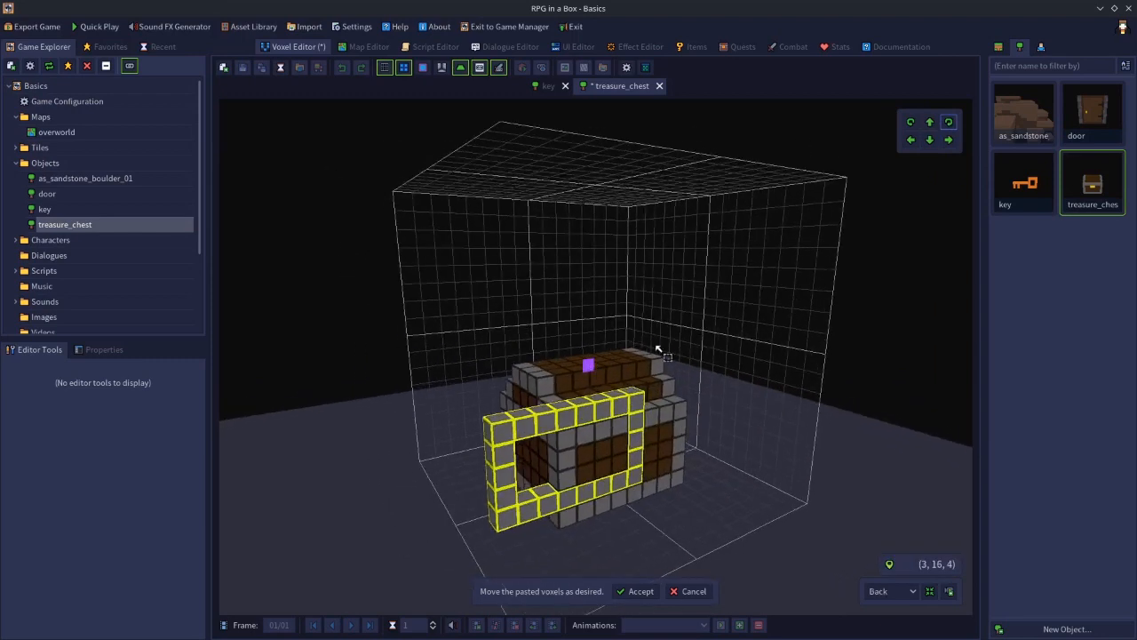
{"action": "left_click", "coordinate": [949, 140]}
{"action": "left_click", "coordinate": [949, 140]}
{"action": "left_click", "coordinate": [949, 140]}
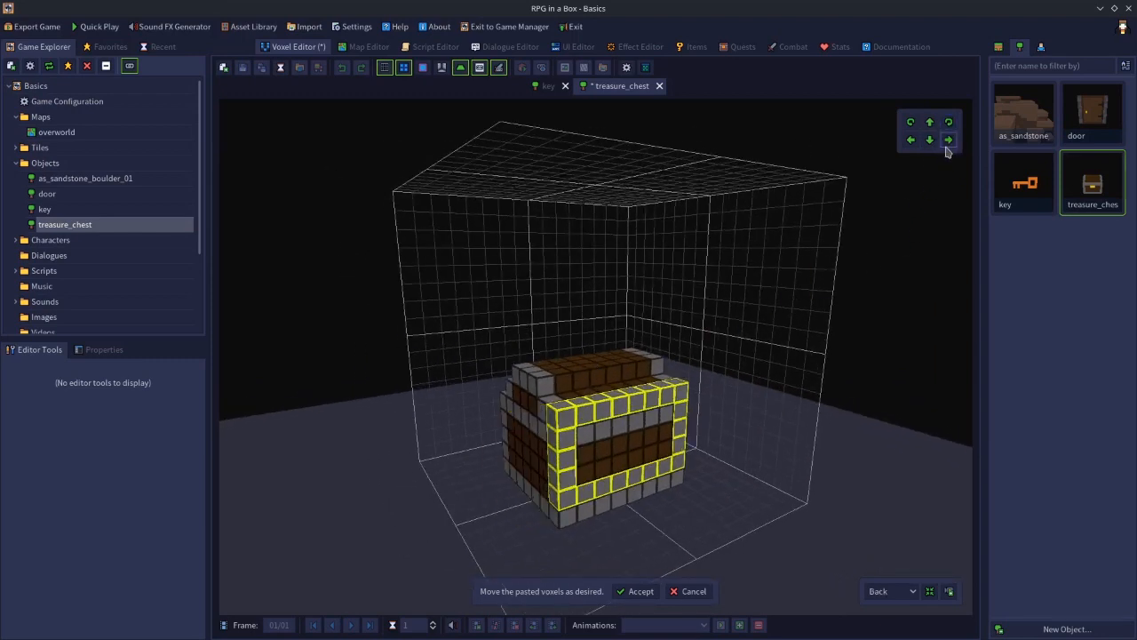
{"action": "left_click", "coordinate": [929, 141]}
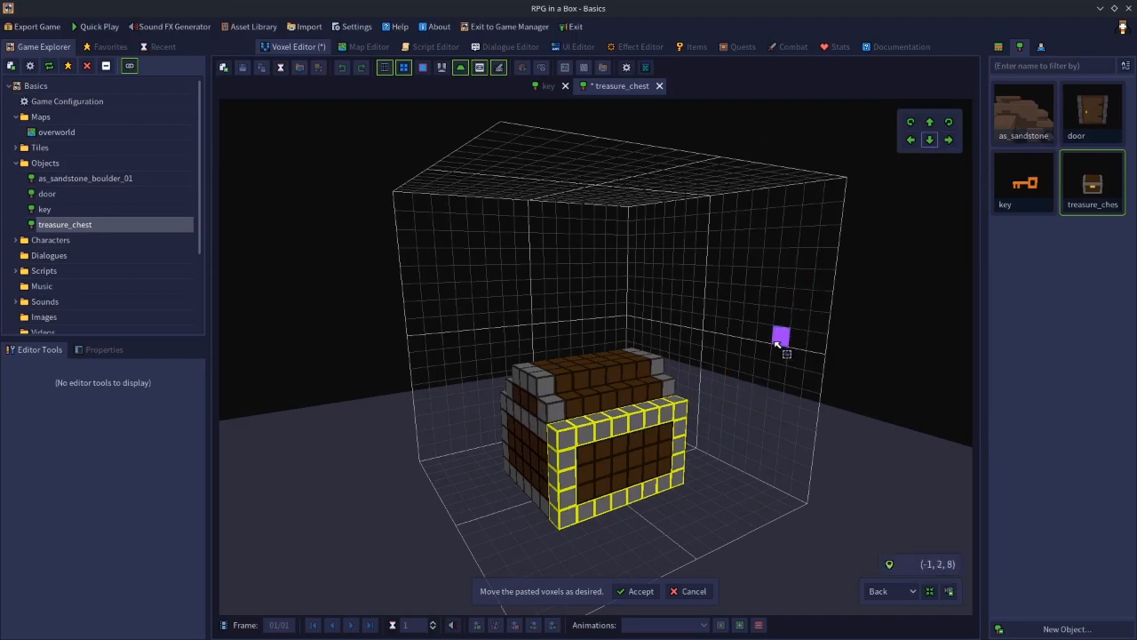
- Move the pasted border from the chest's back to one voxel in front of its front face and accept the placement
{"action": "middle_click_drag", "start_coordinate": [809, 253], "coordinate": [893, 222]}
{"action": "left_click", "coordinate": [909, 144]}
{"action": "left_click", "coordinate": [908, 144]}
{"action": "left_click", "coordinate": [909, 144]}
{"action": "left_click", "coordinate": [909, 144]}
{"action": "left_click", "coordinate": [909, 143]}
{"action": "left_click", "coordinate": [908, 144]}
{"action": "left_click", "coordinate": [909, 144]}
{"action": "middle_click_drag", "start_coordinate": [685, 309], "coordinate": [687, 451]}
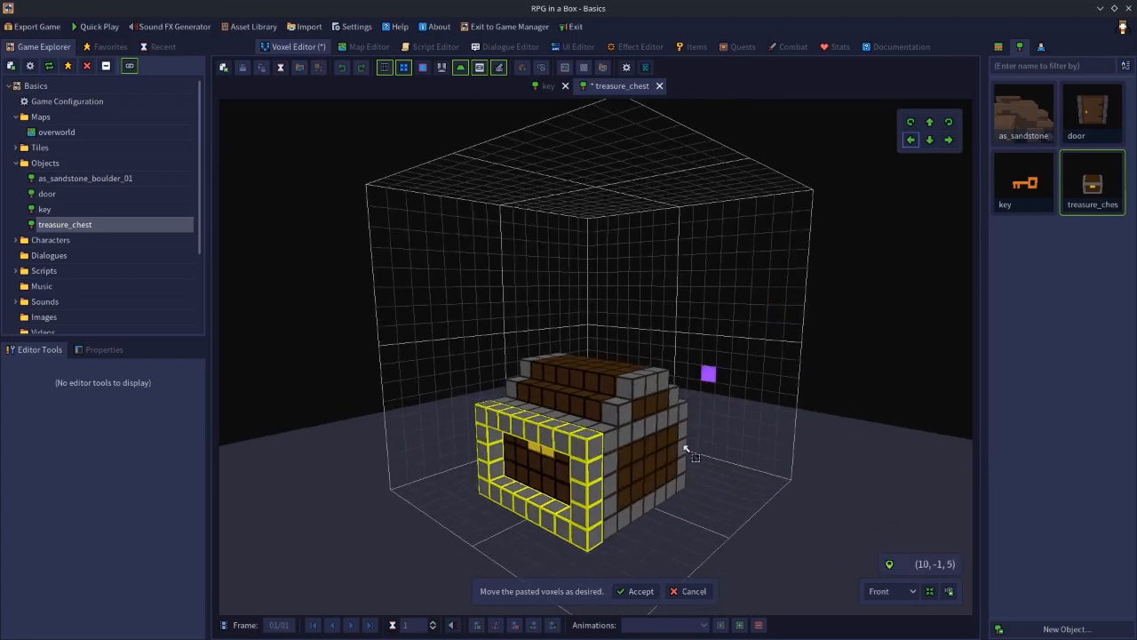
{"action": "left_click", "coordinate": [641, 592]}
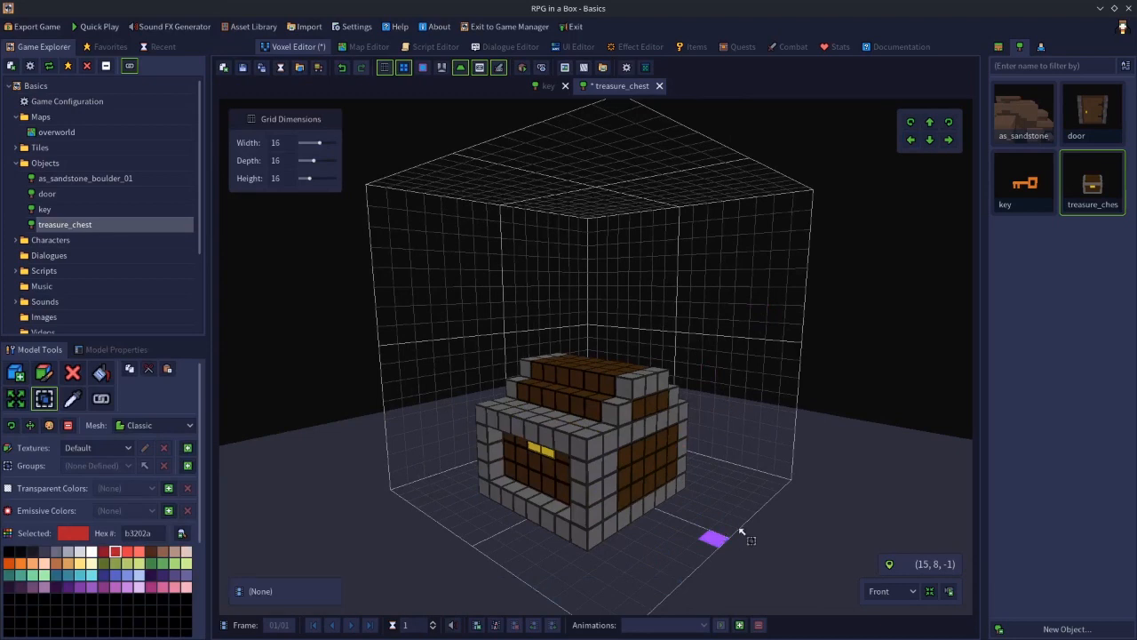
- Select the grey border frame protruding from the chest's front and rotate it clockwise onto the chest's side
{"action": "middle_click_drag", "start_coordinate": [741, 533], "coordinate": [821, 500]}
{"action": "left_click_drag", "start_coordinate": [512, 431], "coordinate": [673, 433]}
{"action": "mouse_move", "coordinate": [513, 455]}
{"action": "left_mouse_down"}
{"action": "mouse_move", "coordinate": [505, 498]}
{"action": "mouse_move", "coordinate": [526, 520]}
{"action": "mouse_move", "coordinate": [655, 530]}
{"action": "mouse_move", "coordinate": [660, 475]}
{"action": "mouse_move", "coordinate": [666, 500]}
{"action": "left_mouse_up"}
{"action": "middle_click_drag", "start_coordinate": [741, 508], "coordinate": [631, 509]}
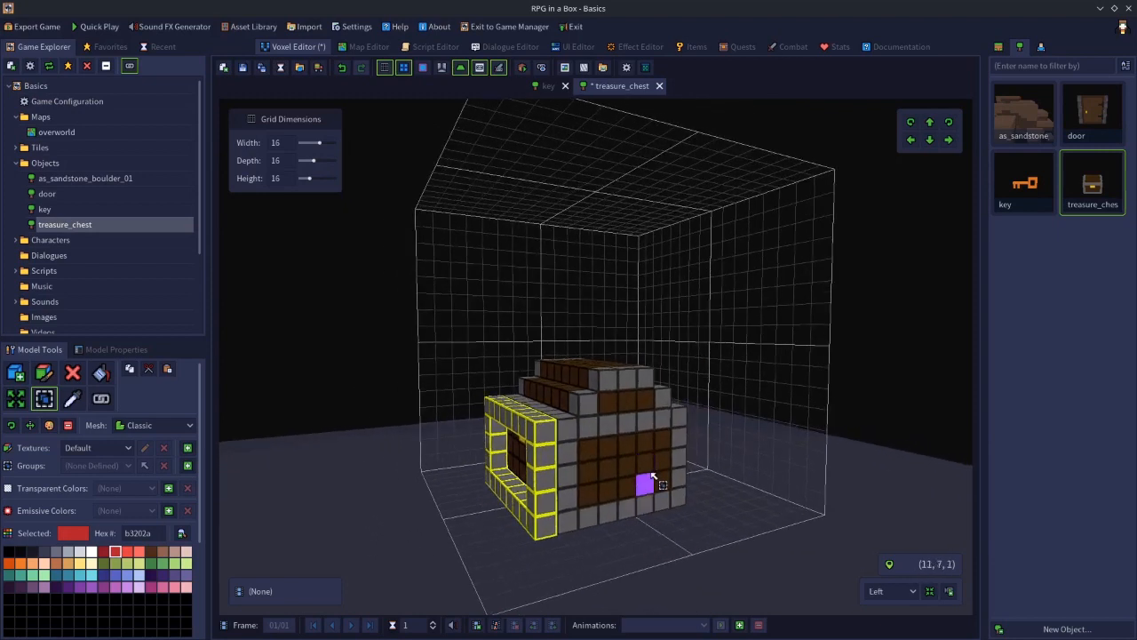
{"action": "left_click", "coordinate": [948, 123]}
{"action": "middle_click_drag", "start_coordinate": [672, 351], "coordinate": [734, 349]}
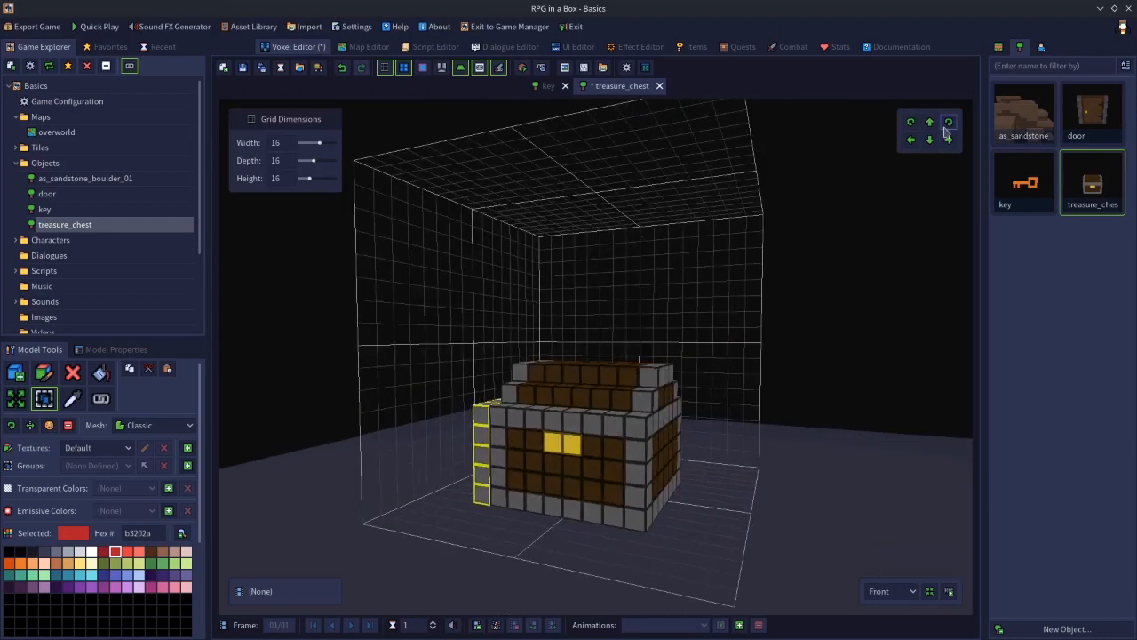
- Clear the selection of the rotated frame and undo that to select it again
{"action": "key", "text": "Escape"}
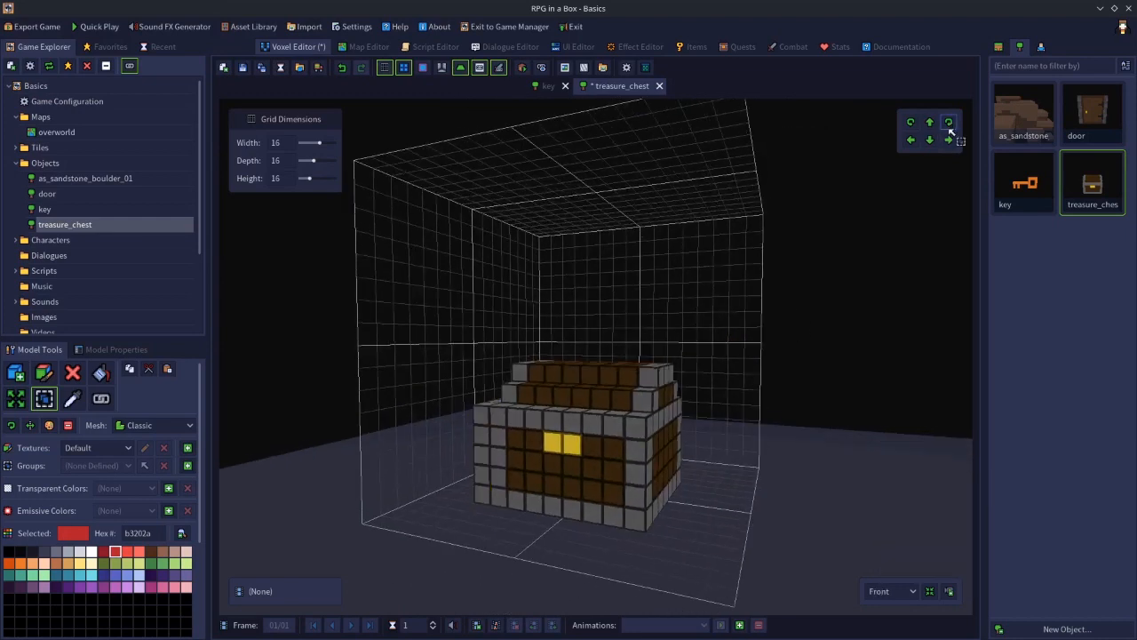
{"action": "middle_click_drag", "start_coordinate": [850, 231], "coordinate": [841, 319]}
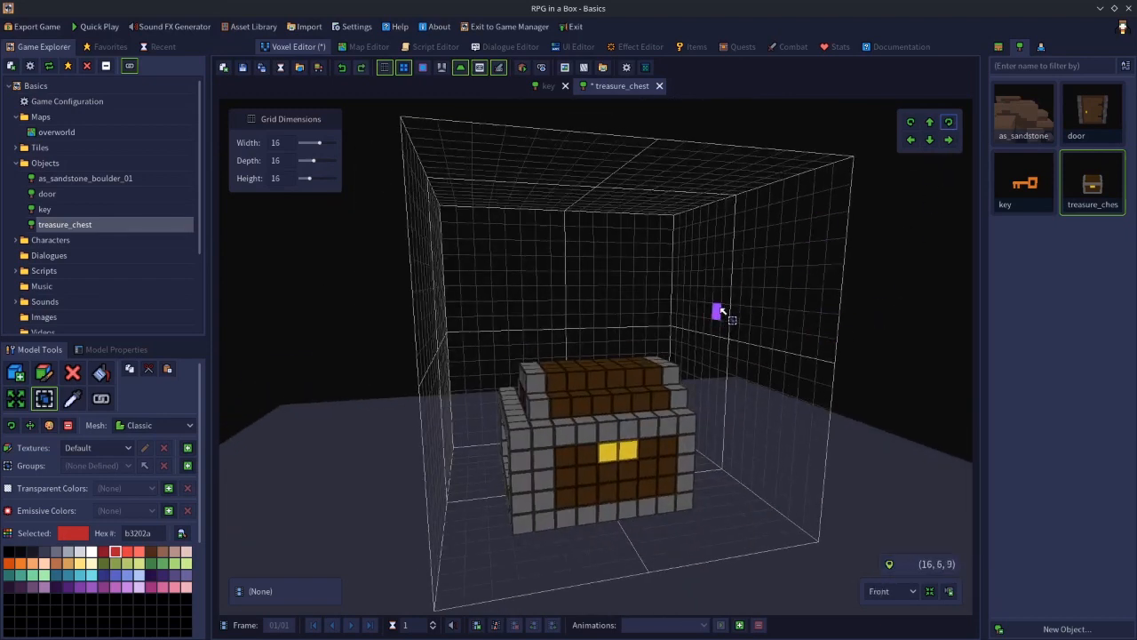
{"action": "key", "text": "ctrl+z"}
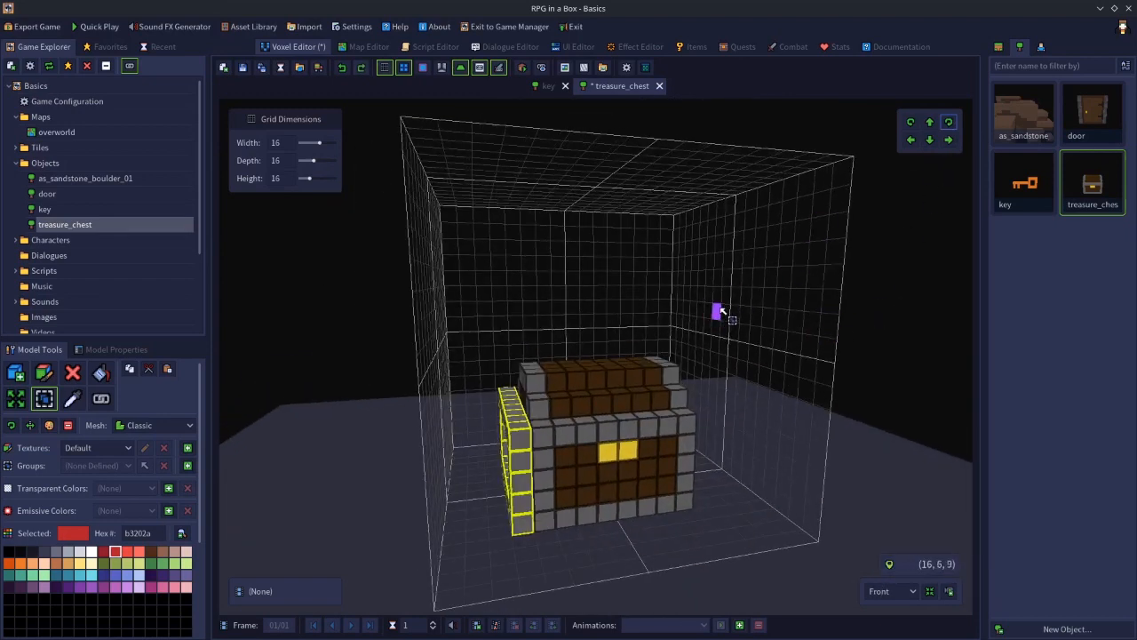
- Shift the rotated frame right through the chest, move it back five voxels onto the chest's left side, and clear the selection
{"action": "left_click", "coordinate": [950, 143]}
{"action": "left_click", "coordinate": [952, 144]}
{"action": "left_click", "coordinate": [953, 145]}
{"action": "left_click", "coordinate": [952, 145]}
{"action": "left_click", "coordinate": [951, 144]}
{"action": "middle_click_drag", "start_coordinate": [870, 241], "coordinate": [805, 286]}
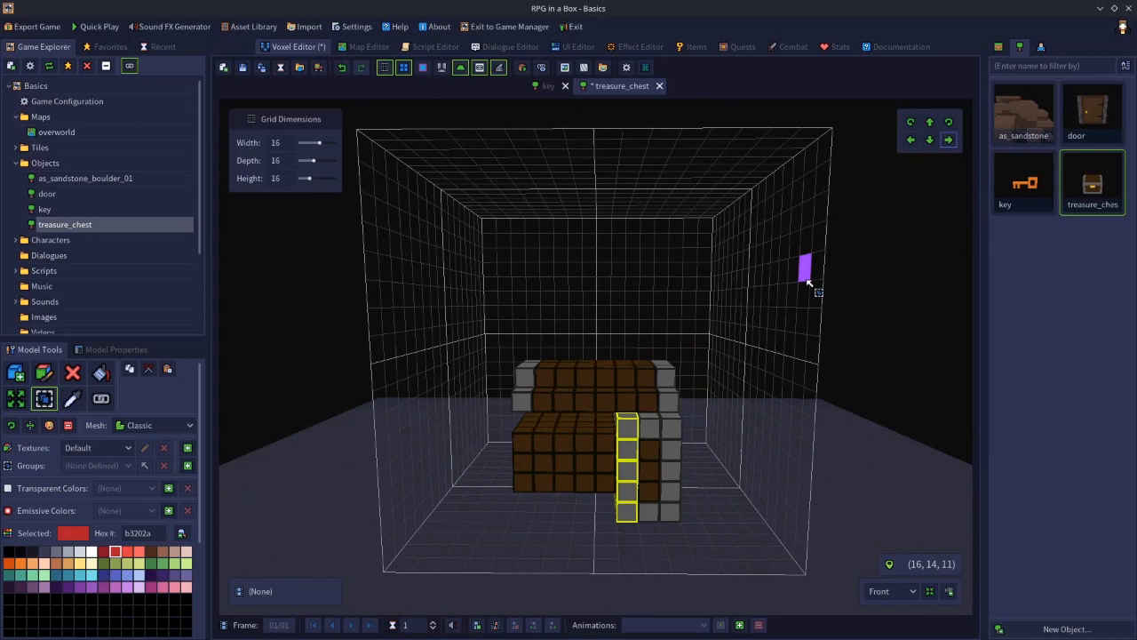
{"action": "key", "text": "Left"}
{"action": "key", "text": "Left"}
{"action": "key", "text": "Left"}
{"action": "key", "text": "Left"}
{"action": "key", "text": "Left"}
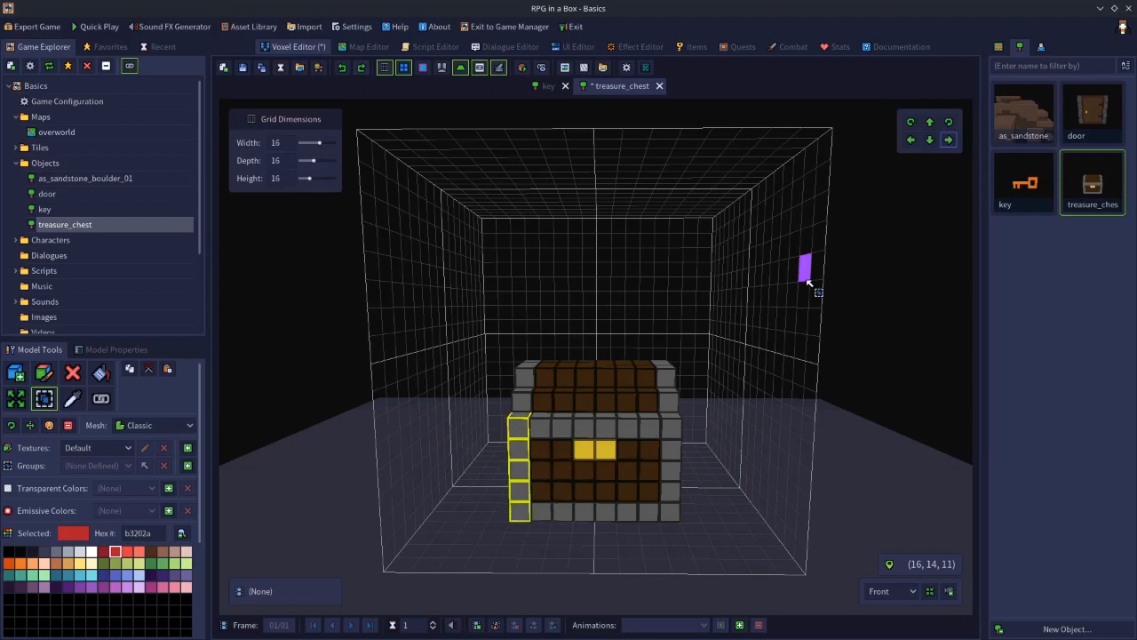
{"action": "left_click", "coordinate": [833, 357]}
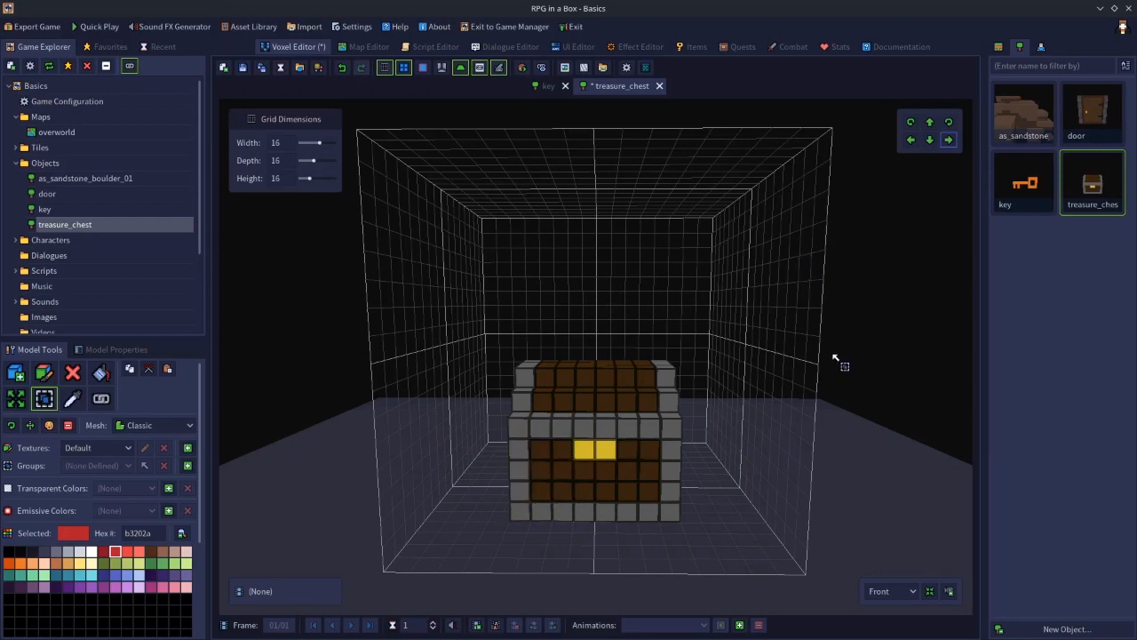
- Select the column of five grey voxels on the left edge of the chest's front and paste a copy
{"action": "middle_click_drag", "start_coordinate": [714, 447], "coordinate": [675, 454]}
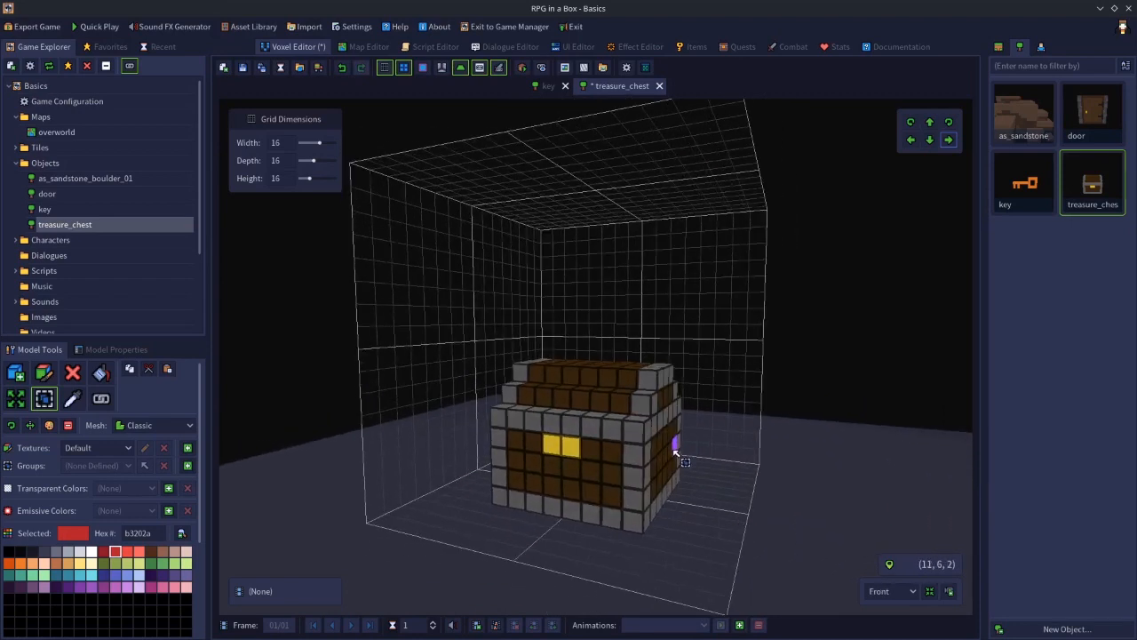
{"action": "middle_click_drag", "start_coordinate": [673, 457], "coordinate": [681, 427]}
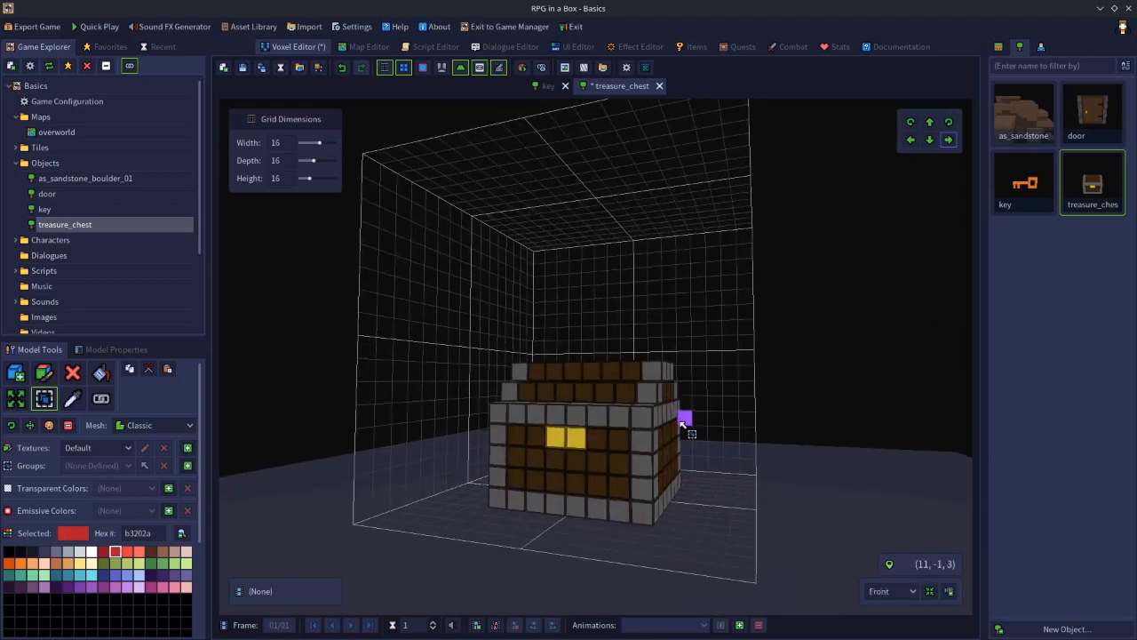
{"action": "middle_click_drag", "start_coordinate": [685, 428], "coordinate": [728, 455]}
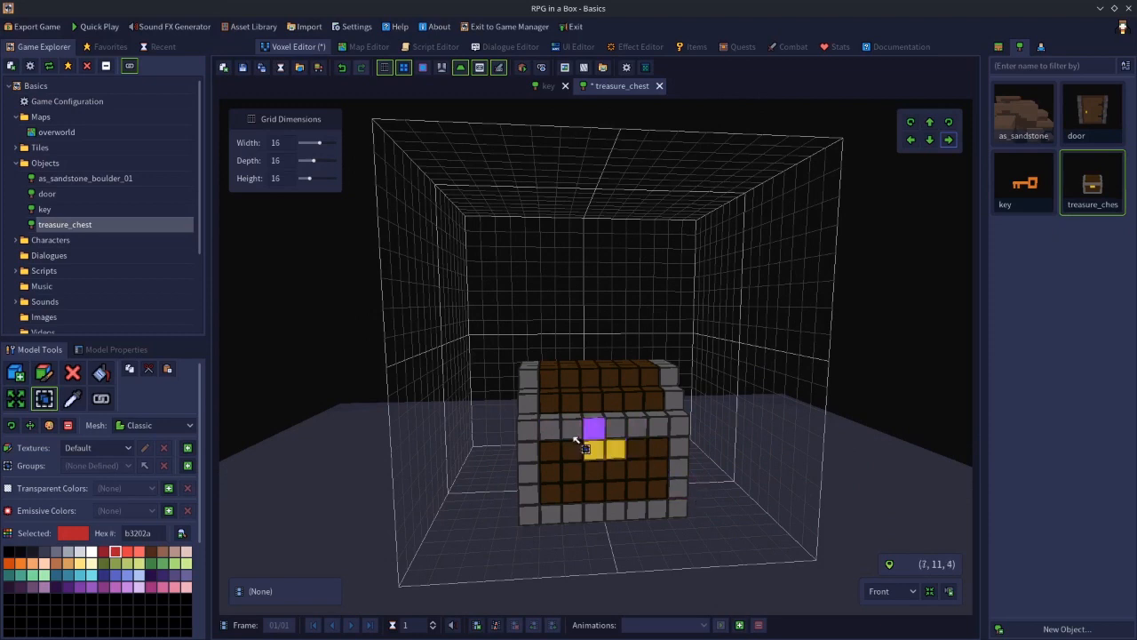
{"action": "left_click_drag", "start_coordinate": [528, 426], "coordinate": [523, 521]}
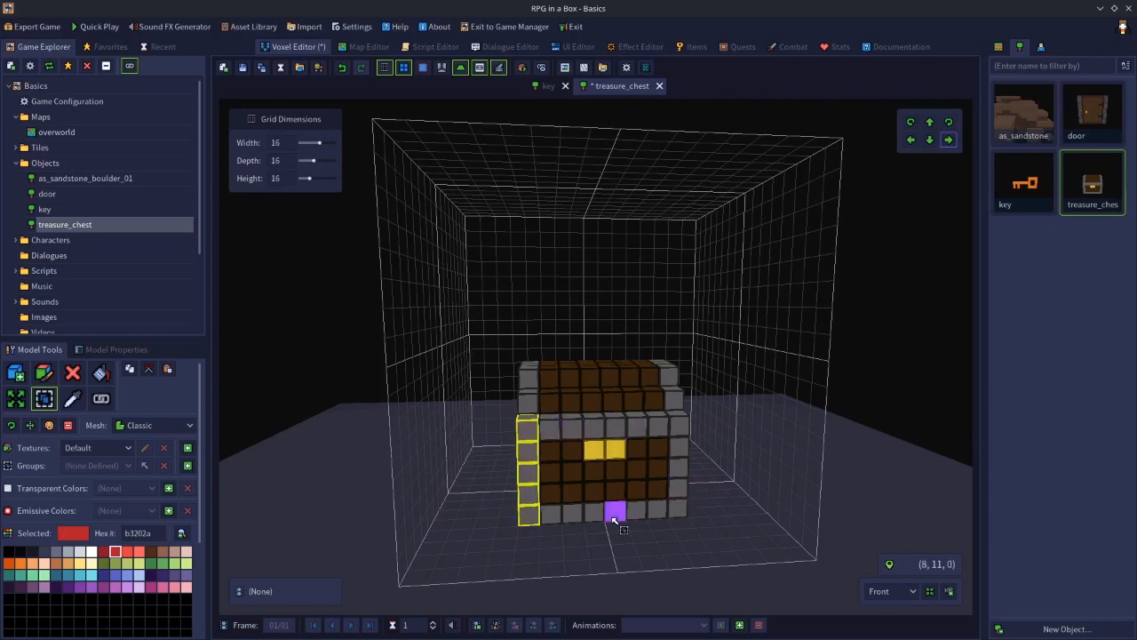
{"action": "key", "text": "ctrl+v"}
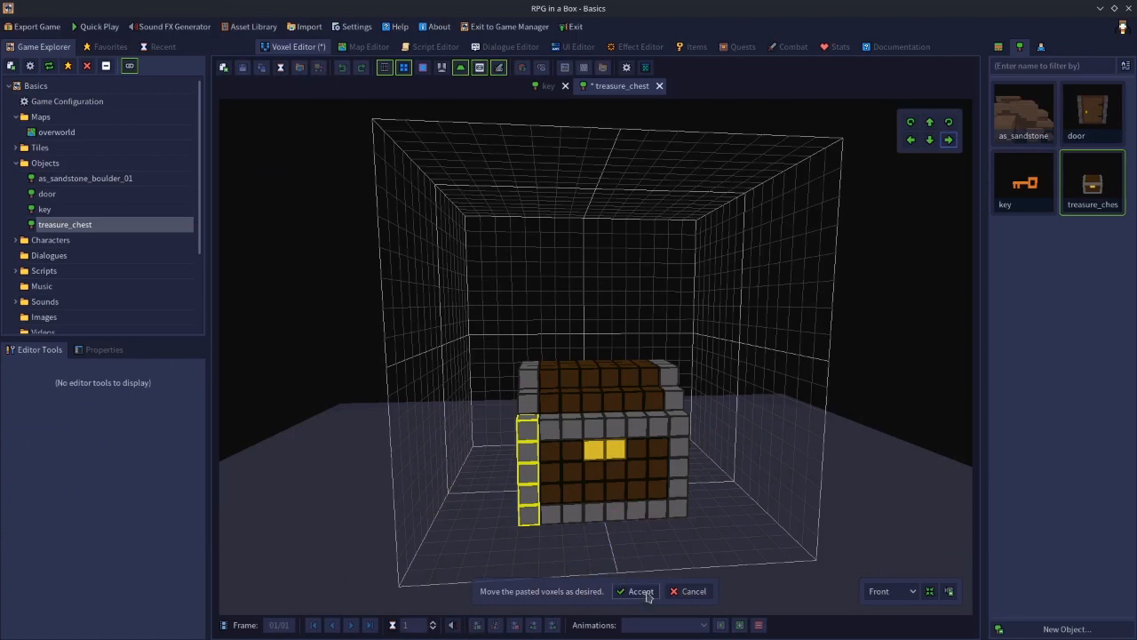
- Position the pasted column one voxel to the left of the chest's front edge and accept the placement
{"action": "left_click", "coordinate": [911, 139]}
{"action": "left_click", "coordinate": [911, 140]}
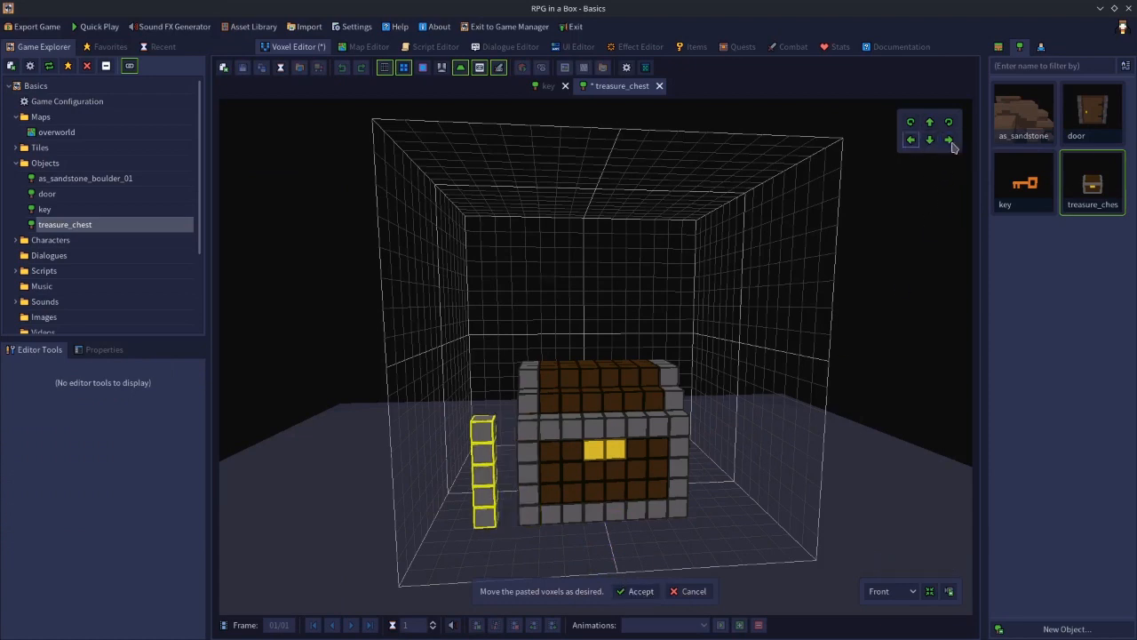
{"action": "left_click", "coordinate": [948, 142]}
{"action": "left_click", "coordinate": [948, 142]}
{"action": "left_click", "coordinate": [911, 140]}
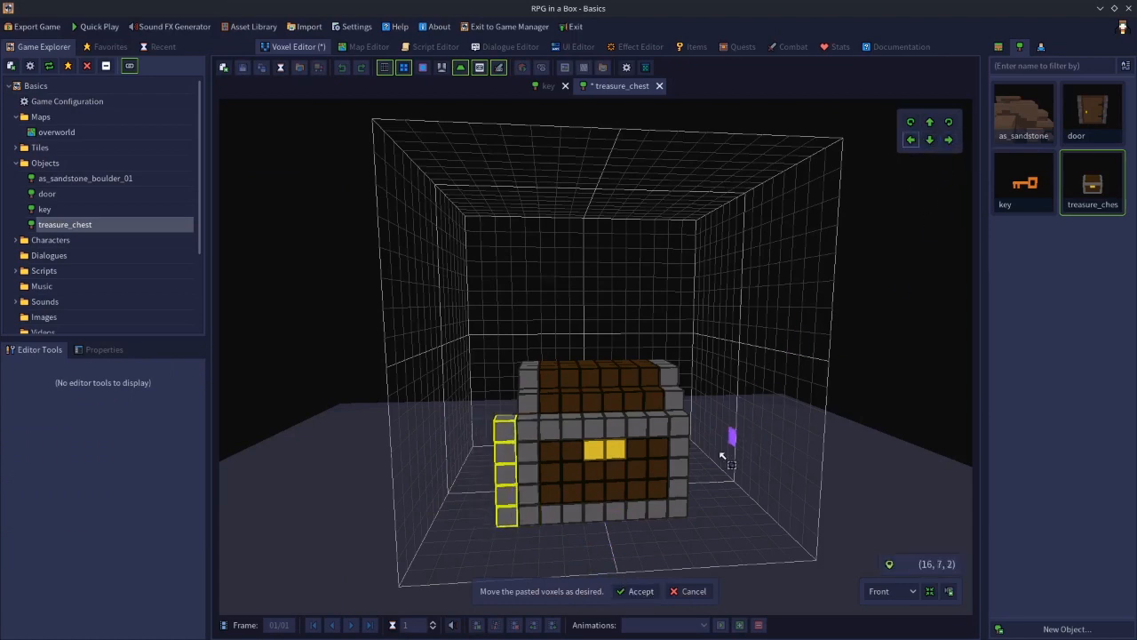
{"action": "left_click", "coordinate": [640, 591]}
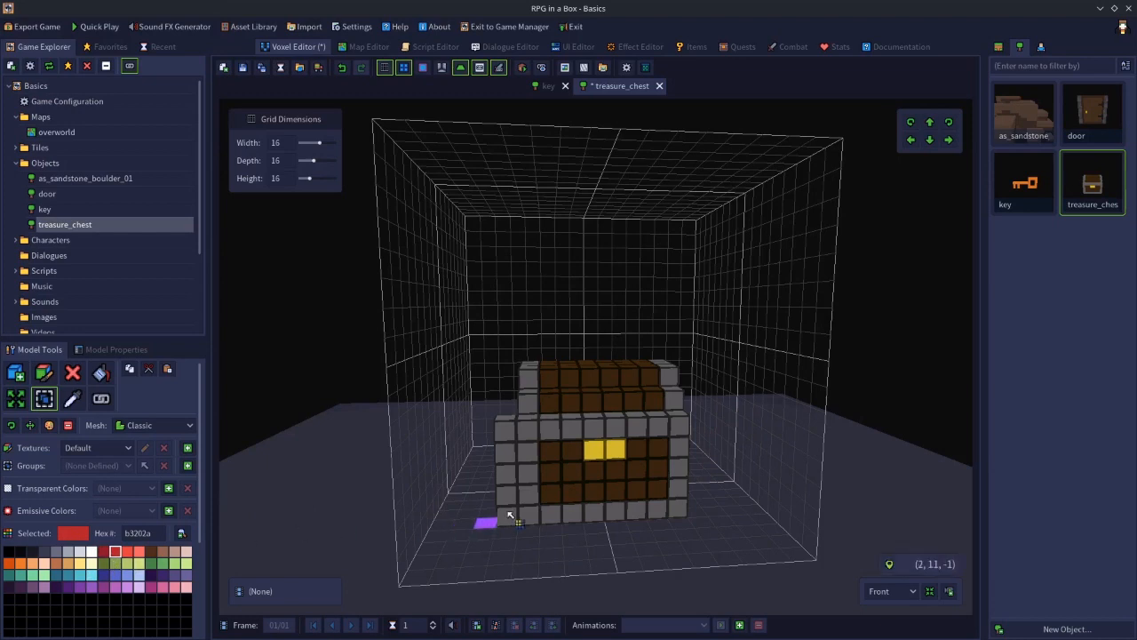
- Select the matching brown voxels and clear that selection, then sample the chest's brown color 3d2710
{"action": "left_click", "coordinate": [567, 471]}
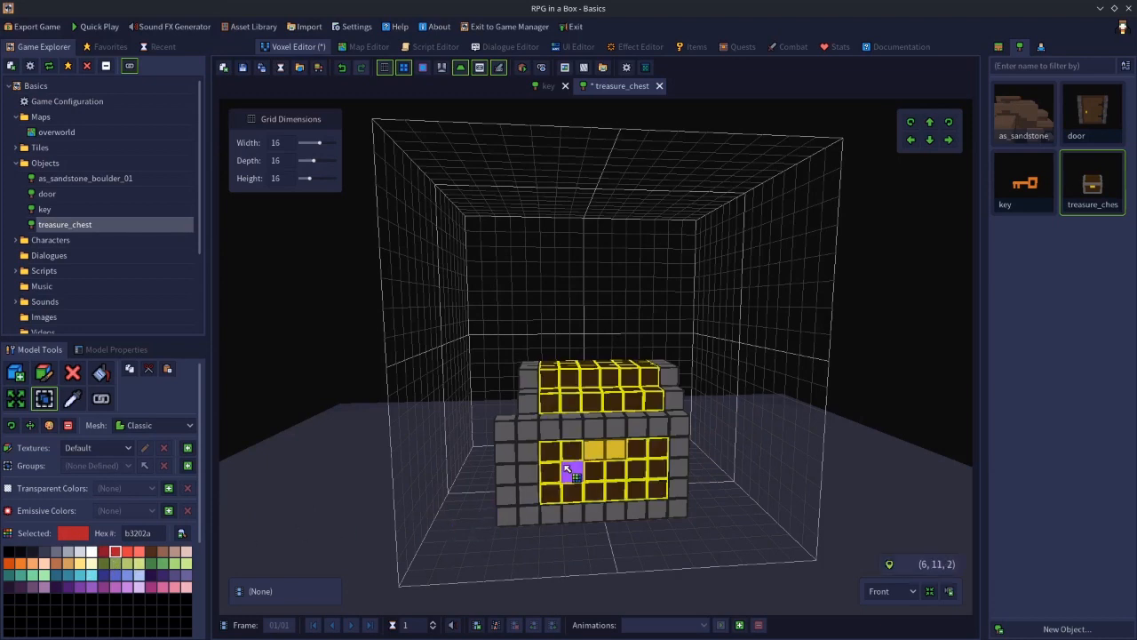
{"action": "left_click", "coordinate": [300, 508]}
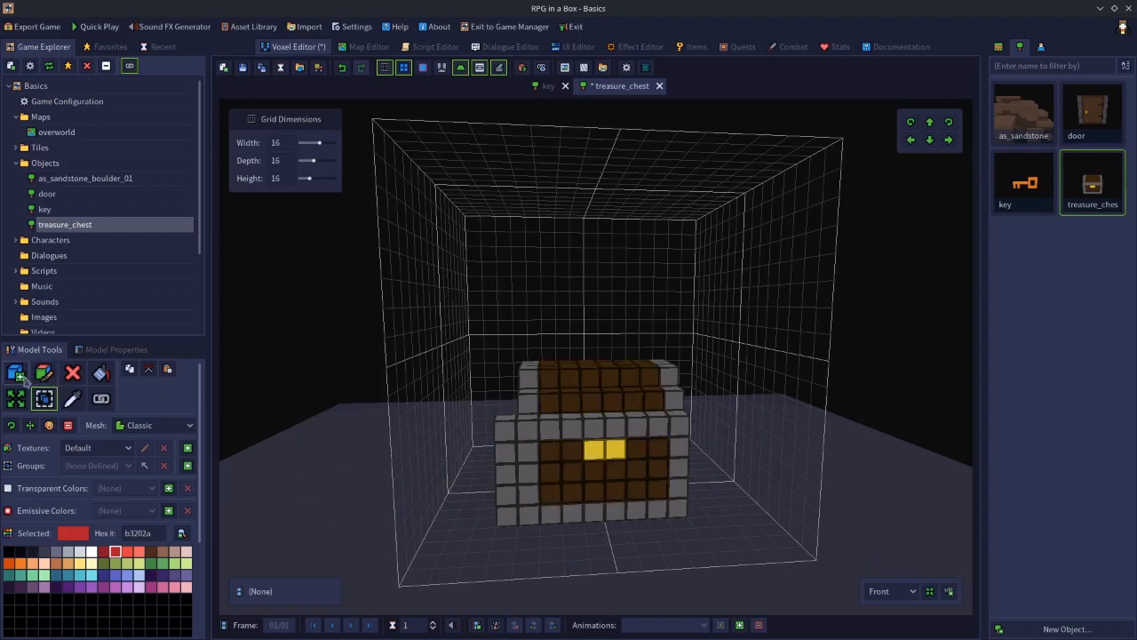
{"action": "left_click", "coordinate": [72, 398]}
{"action": "left_click", "coordinate": [549, 471]}
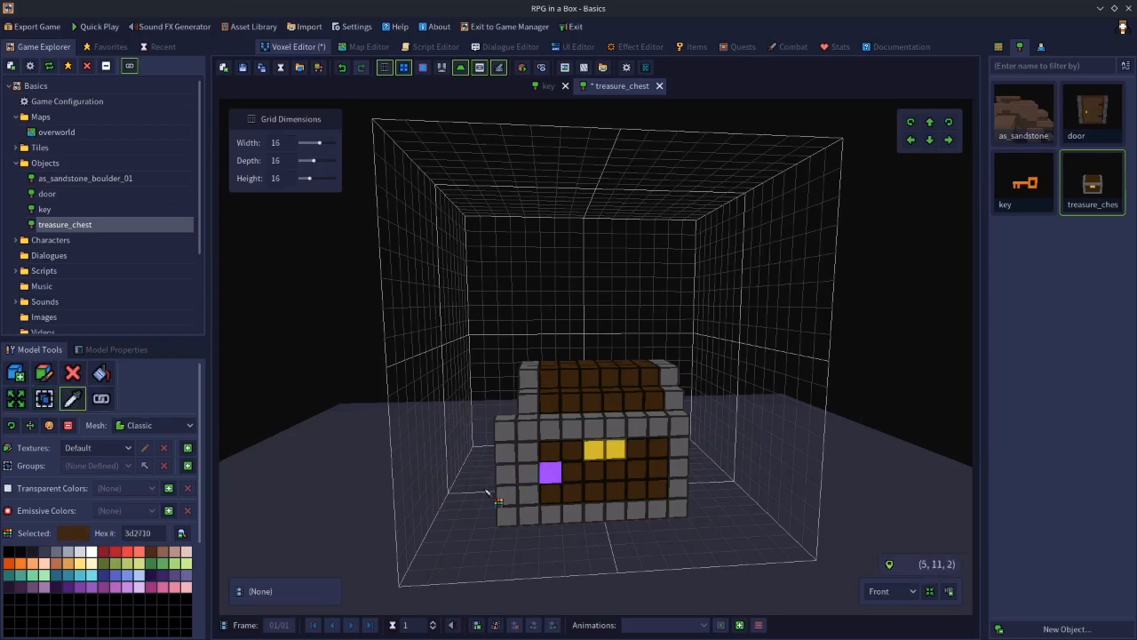
- Add the brown 3d2710 as a transparent color, lower its opacity, and save the chest model
{"action": "left_click", "coordinate": [168, 488]}
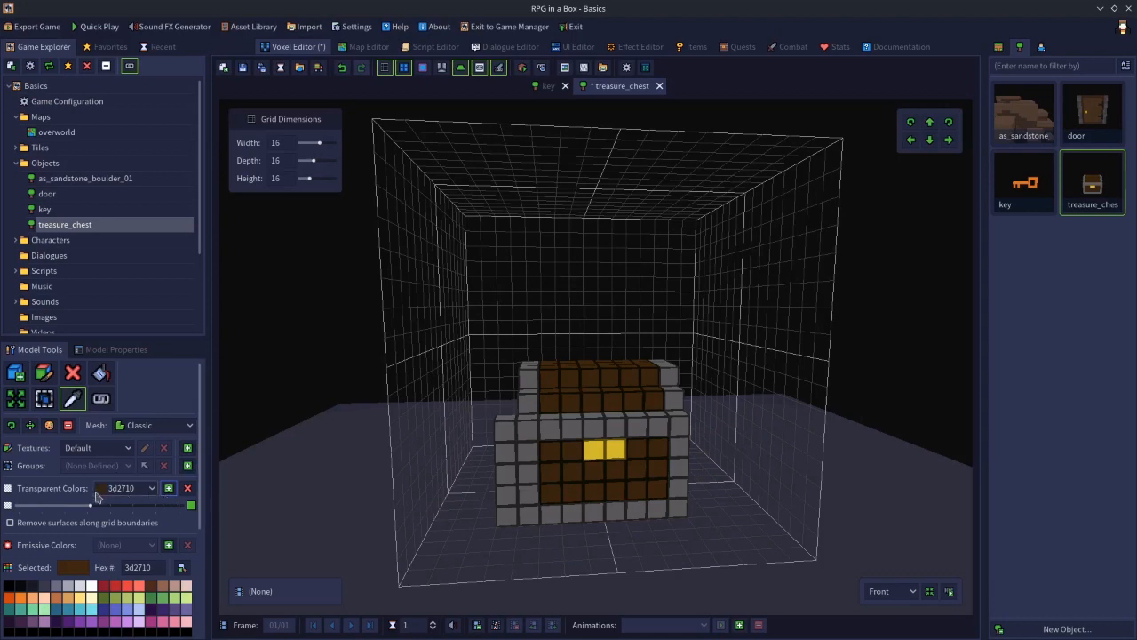
{"action": "left_click_drag", "start_coordinate": [89, 505], "coordinate": [27, 514]}
{"action": "left_click", "coordinate": [243, 69]}
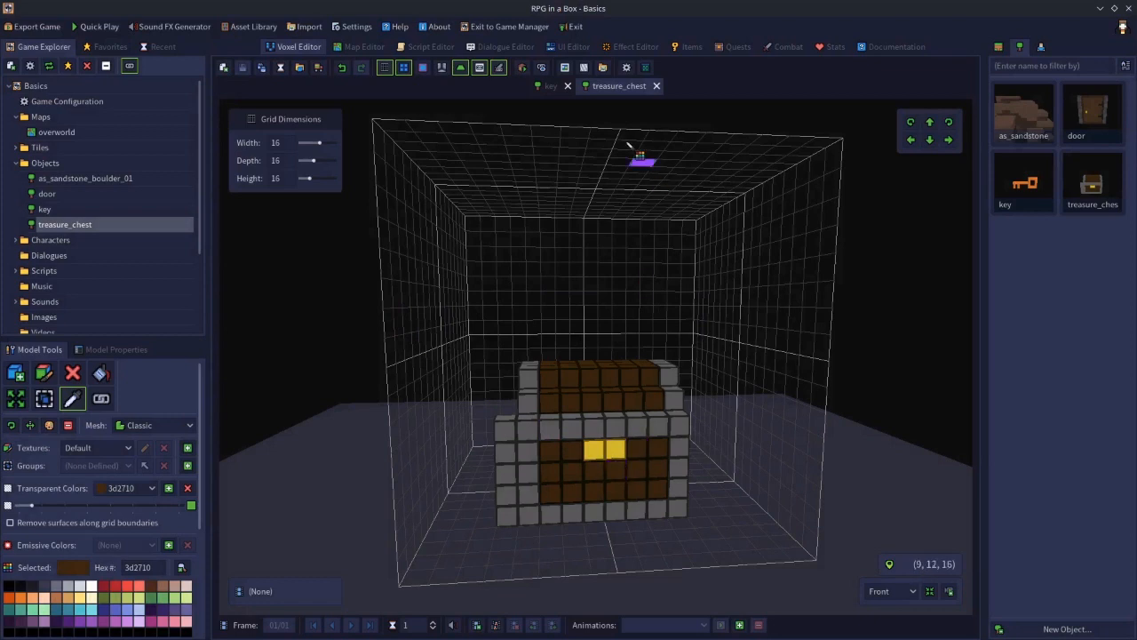
- Lower the opacity of transparent color 3d2710 slightly further and save the chest model again
{"action": "left_click", "coordinate": [523, 69]}
{"action": "middle_click_drag", "start_coordinate": [592, 317], "coordinate": [526, 300]}
{"action": "left_click", "coordinate": [521, 71]}
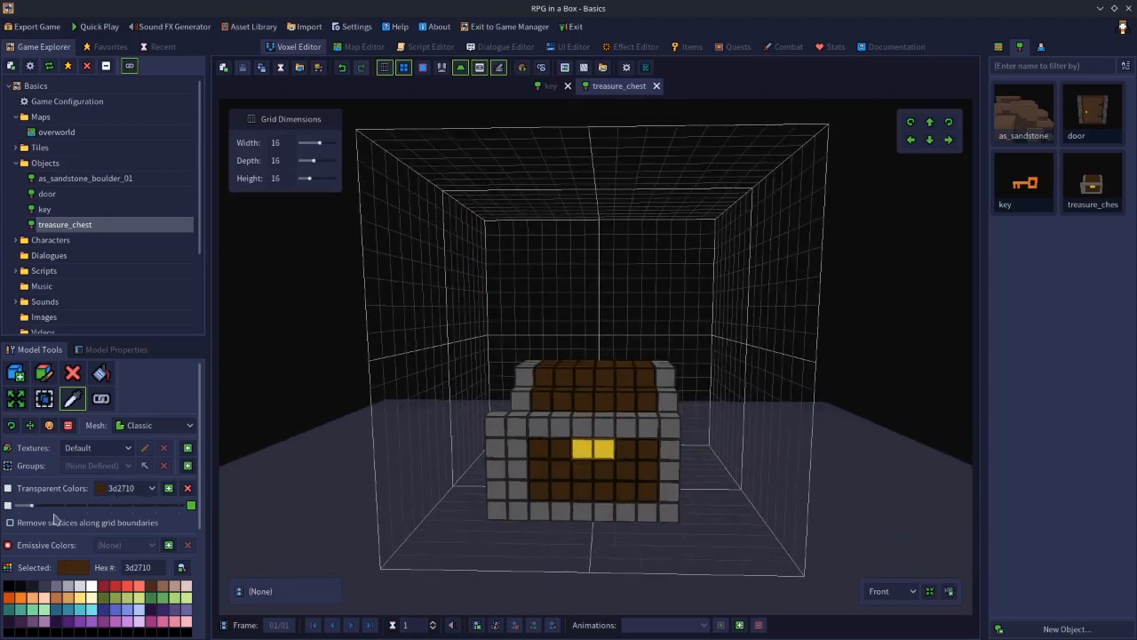
{"action": "left_click_drag", "start_coordinate": [32, 506], "coordinate": [26, 506]}
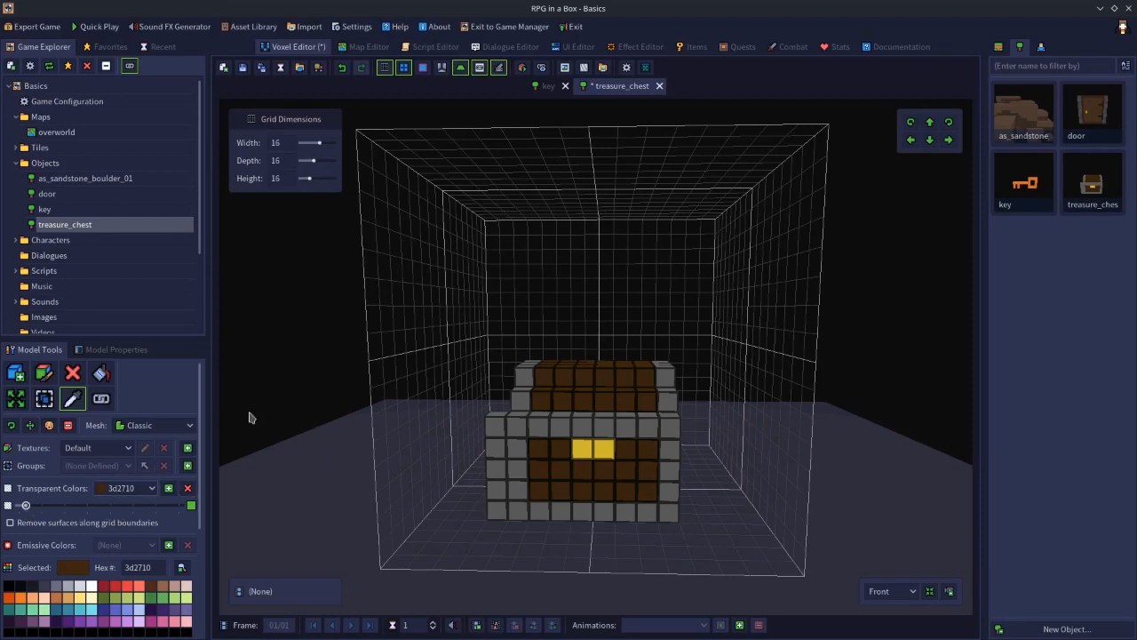
{"action": "left_click", "coordinate": [243, 68]}
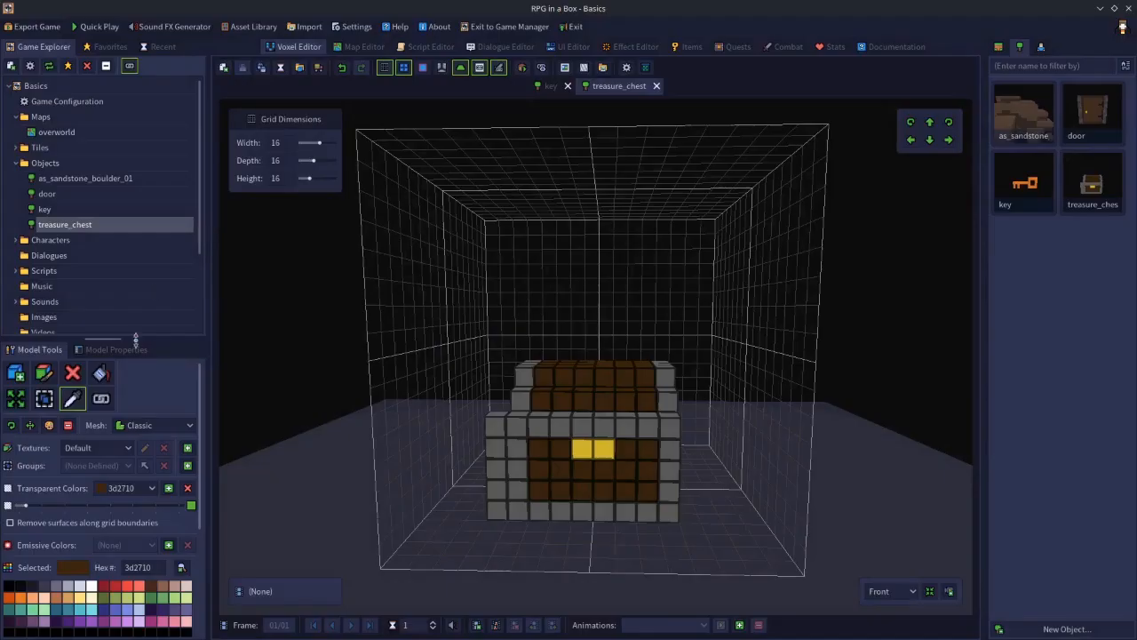
- Delete the chest model's red texture, leaving only the Default texture, and save the model
{"action": "left_click", "coordinate": [91, 449]}
{"action": "left_click", "coordinate": [91, 464]}
{"action": "left_click", "coordinate": [104, 449]}
{"action": "left_click", "coordinate": [89, 480]}
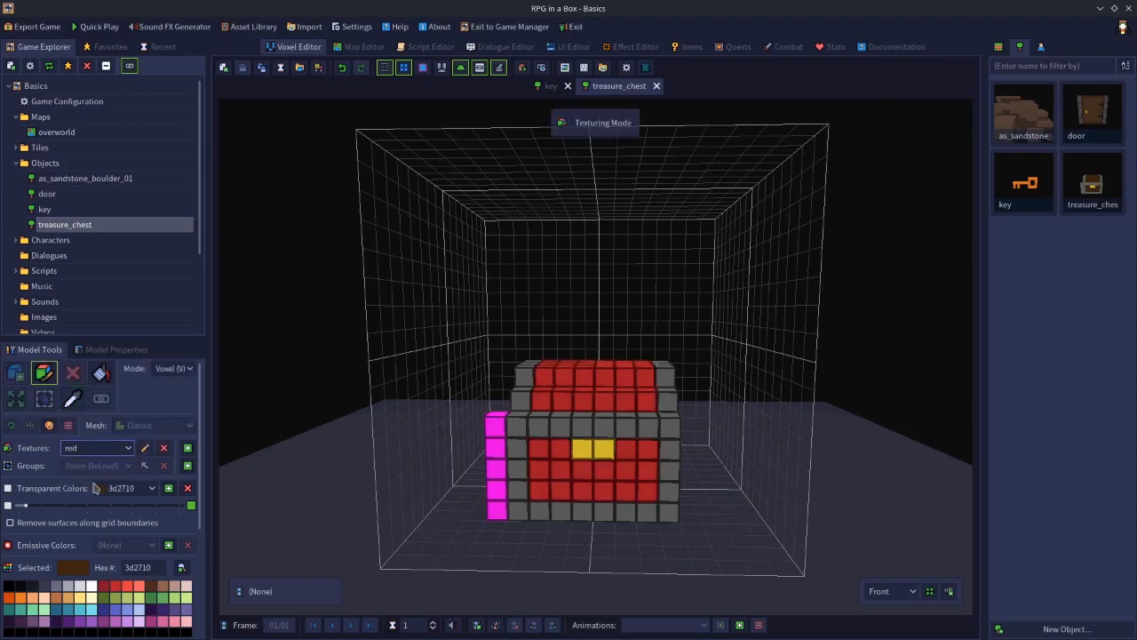
{"action": "left_click", "coordinate": [166, 450]}
{"action": "left_click", "coordinate": [165, 451]}
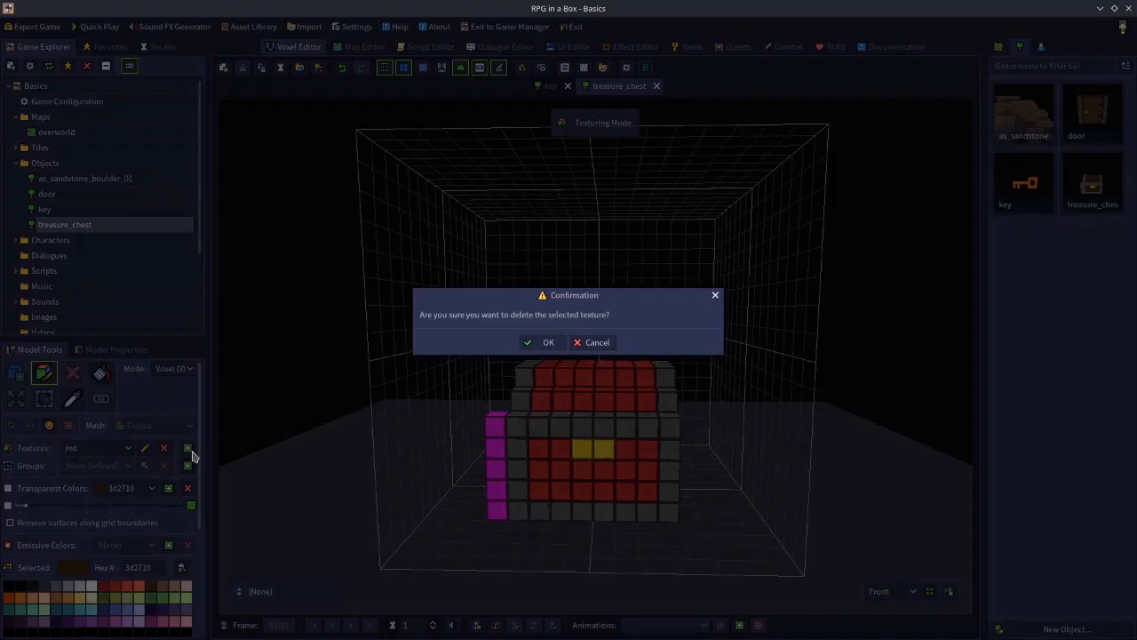
{"action": "left_click", "coordinate": [546, 343]}
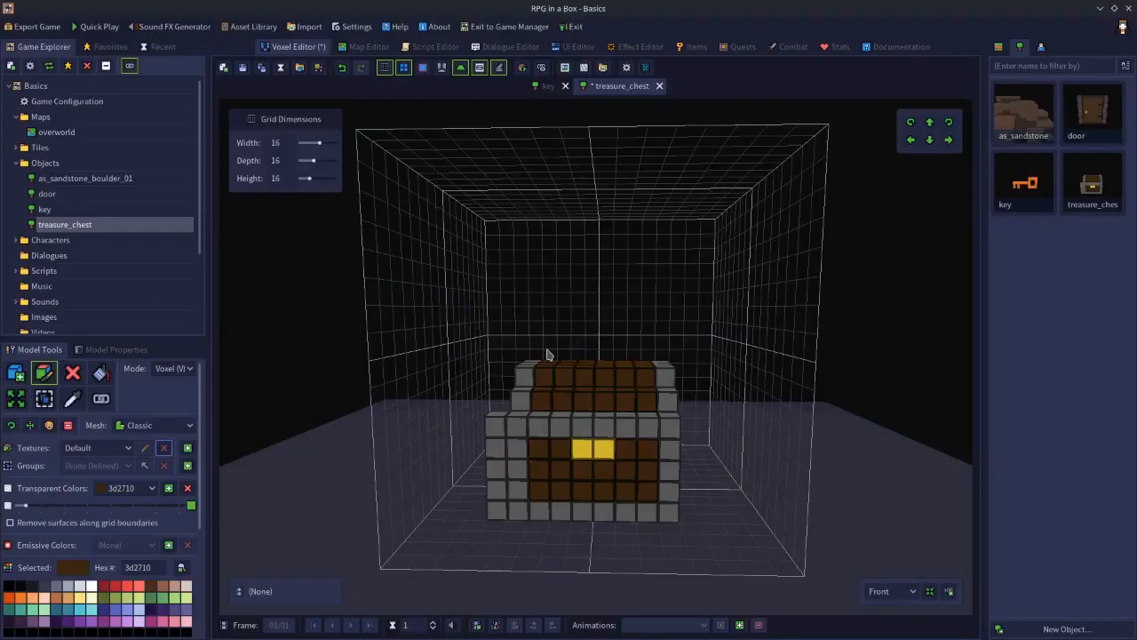
{"action": "left_click", "coordinate": [244, 68]}
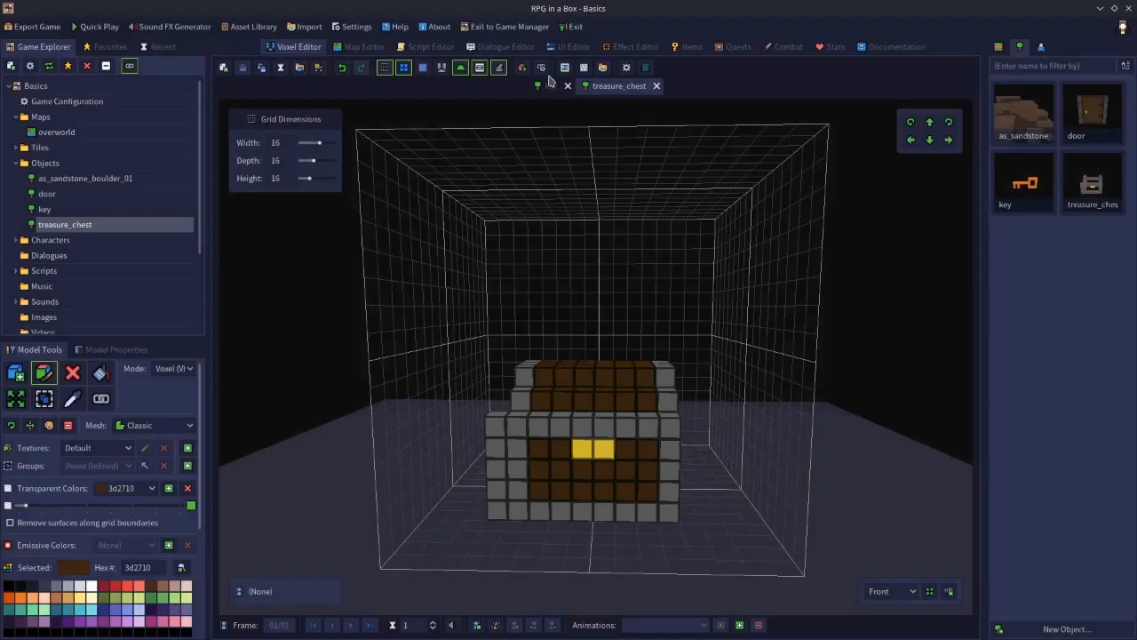
- Preview the treasure chest with its transparent brown voxels, then return to editing
{"action": "left_click", "coordinate": [522, 68]}
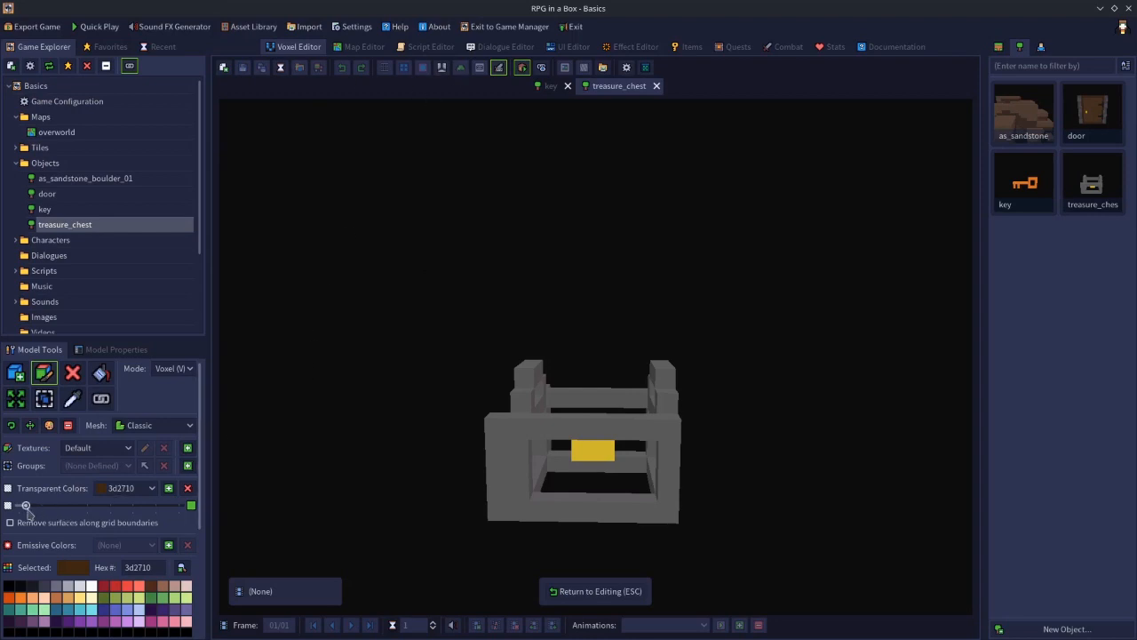
{"action": "middle_click_drag", "start_coordinate": [448, 472], "coordinate": [423, 465]}
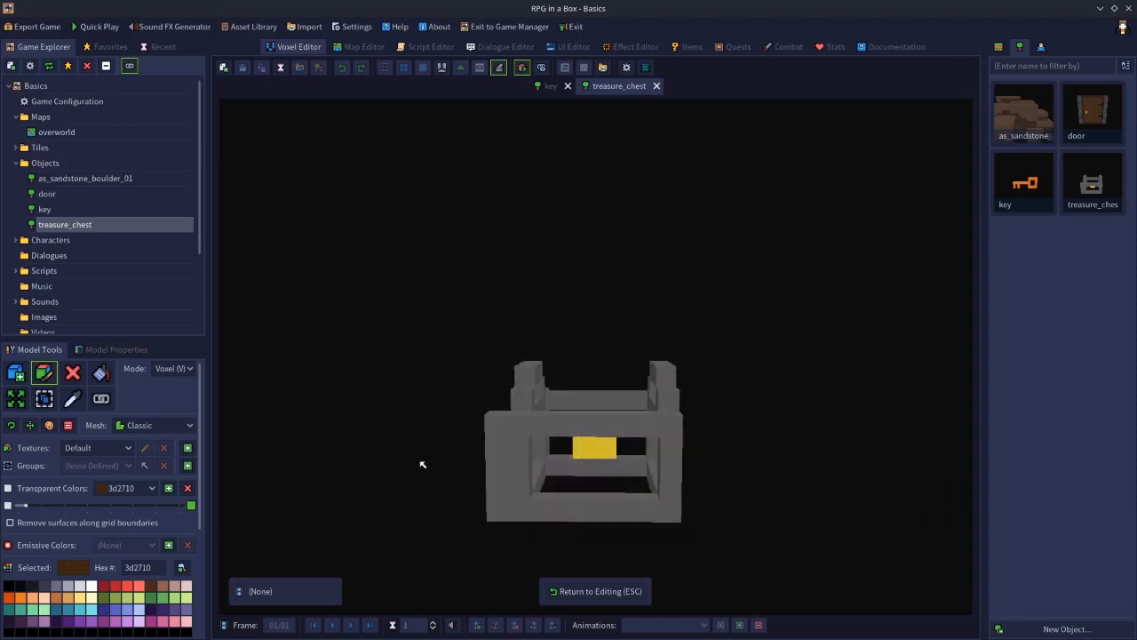
{"action": "key", "text": "Escape"}
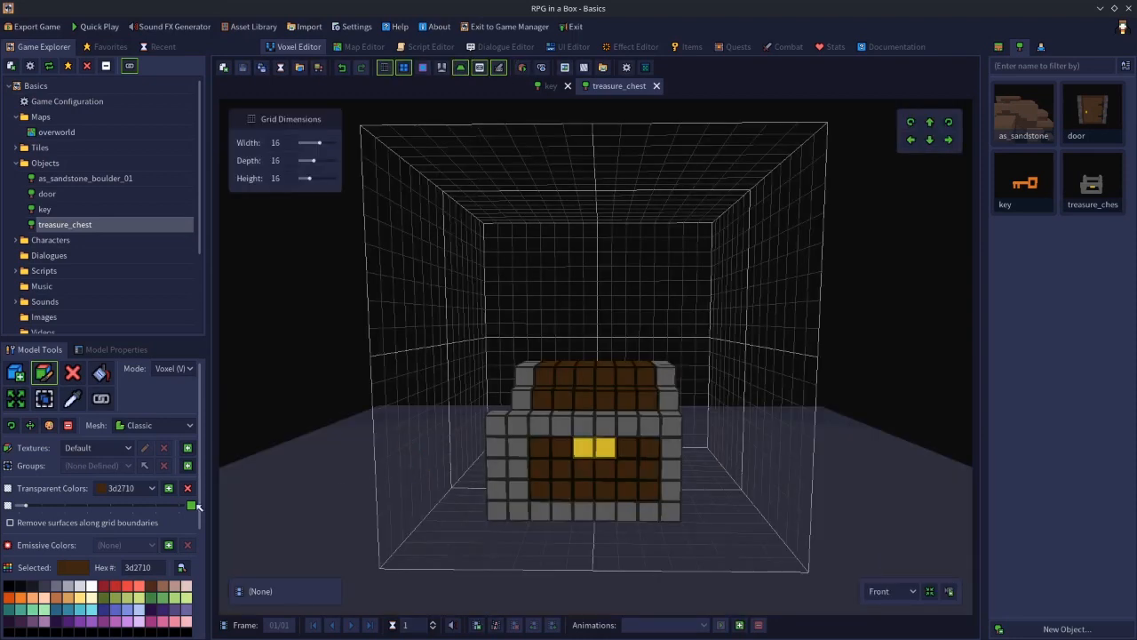
- Raise the opacity of transparent color 3d2710, save the chest, preview it from several angles, and return to editing
{"action": "left_click_drag", "start_coordinate": [34, 505], "coordinate": [58, 504]}
{"action": "left_click", "coordinate": [250, 71]}
{"action": "left_click", "coordinate": [522, 68]}
{"action": "left_click_drag", "start_coordinate": [470, 205], "coordinate": [668, 389]}
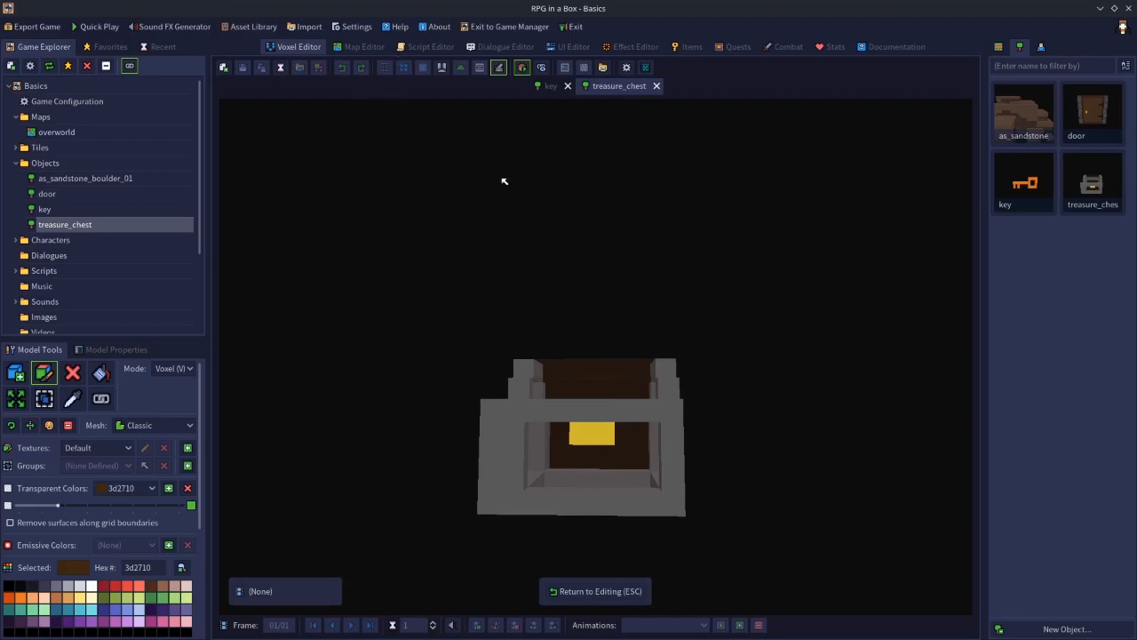
{"action": "left_click", "coordinate": [588, 596]}
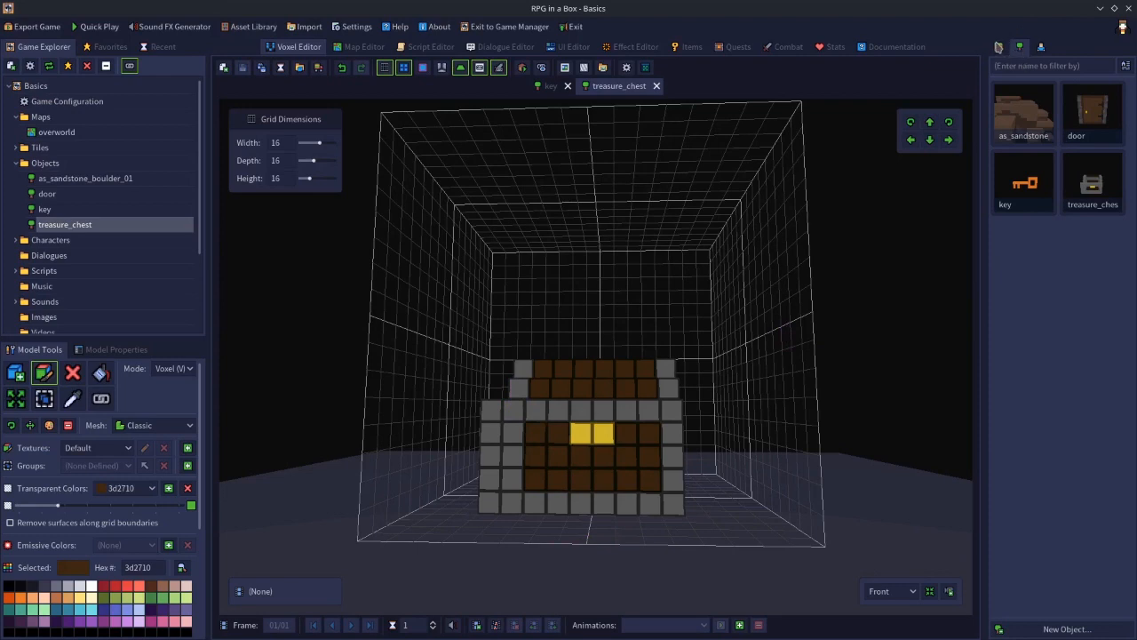
- Create a voxel-based tile named water with a 16 x 16 x 24 grid and make it passable
{"action": "left_click", "coordinate": [999, 47]}
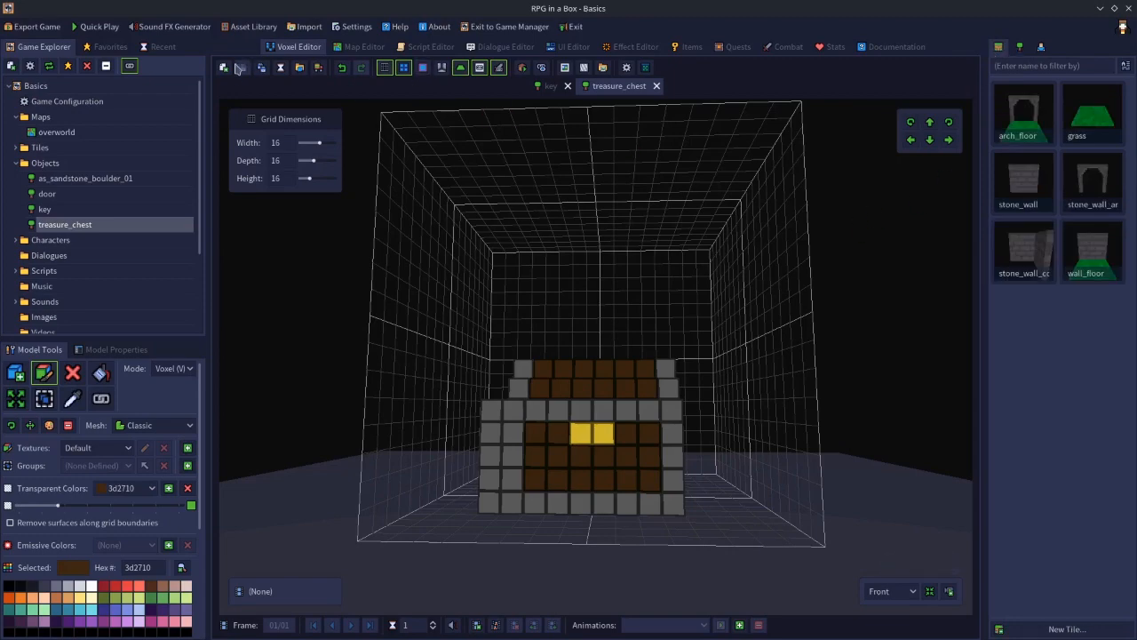
{"action": "left_click", "coordinate": [228, 69]}
{"action": "left_click", "coordinate": [504, 296]}
{"action": "left_click", "coordinate": [508, 321]}
{"action": "left_click", "coordinate": [512, 312]}
{"action": "type", "text": "water"}
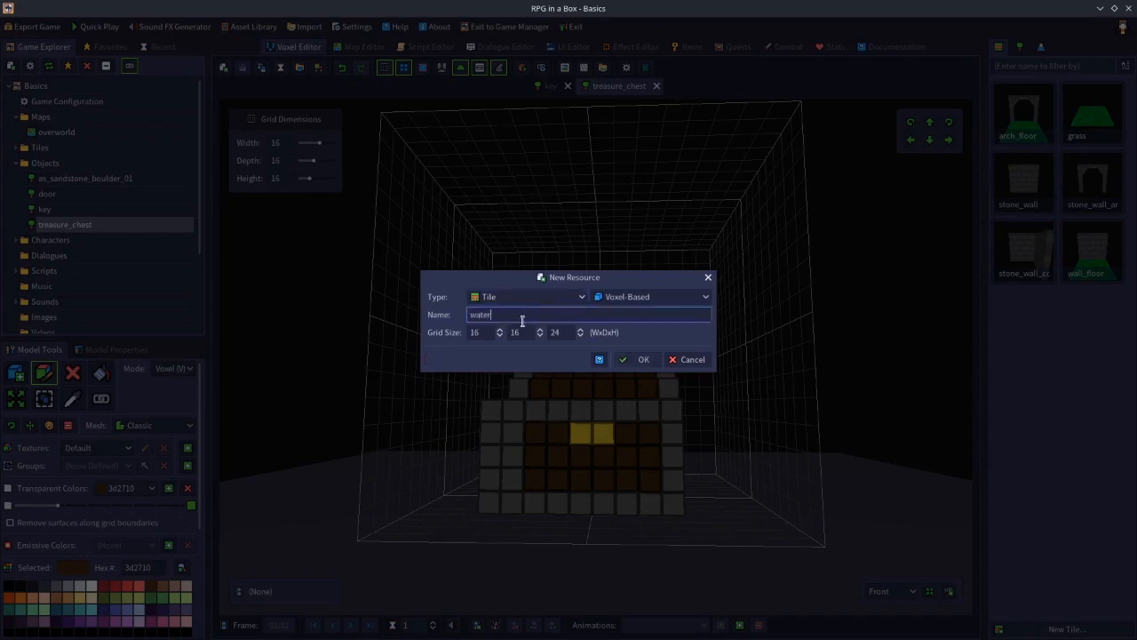
{"action": "left_click", "coordinate": [641, 361]}
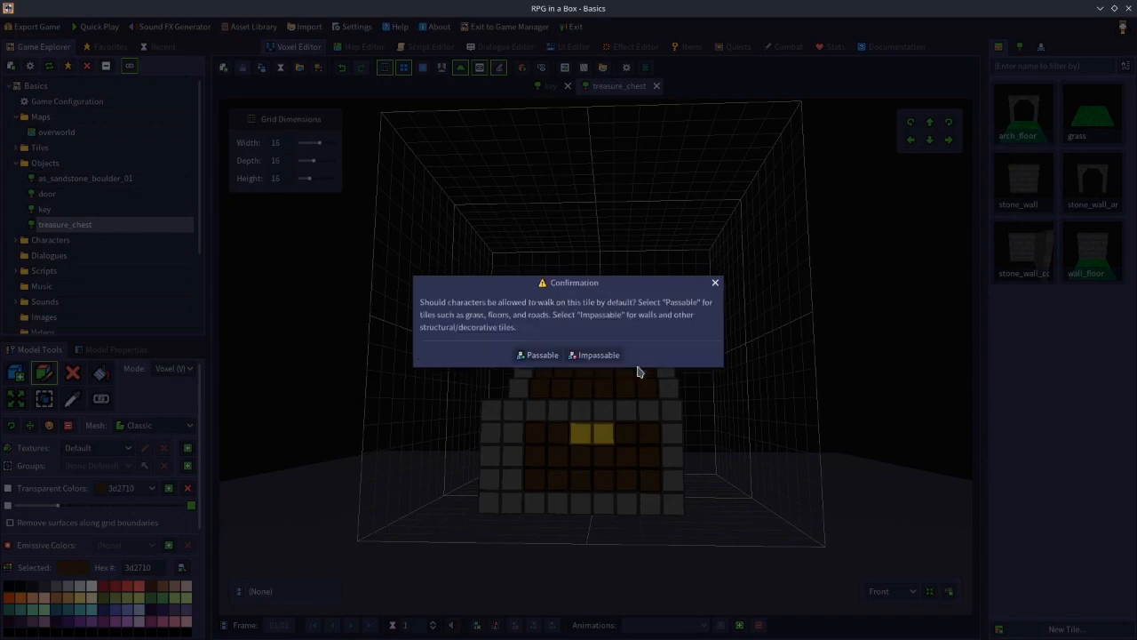
{"action": "left_click", "coordinate": [540, 355]}
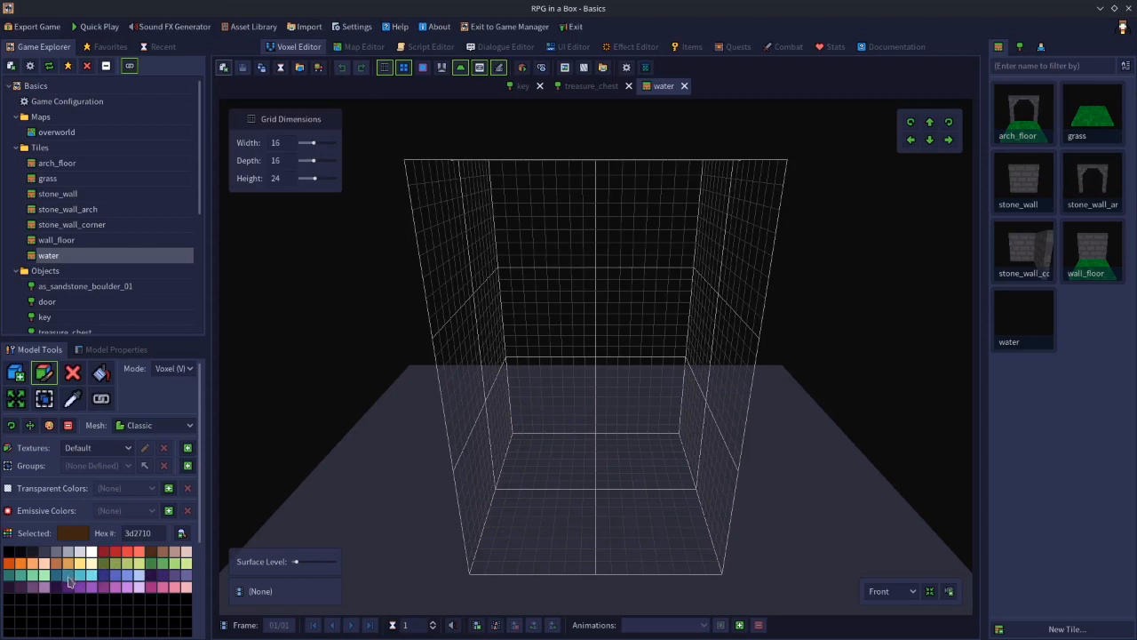
- Fill the whole bottom layer of the water tile with 56c4cc voxels using box mode
{"action": "left_click", "coordinate": [80, 574]}
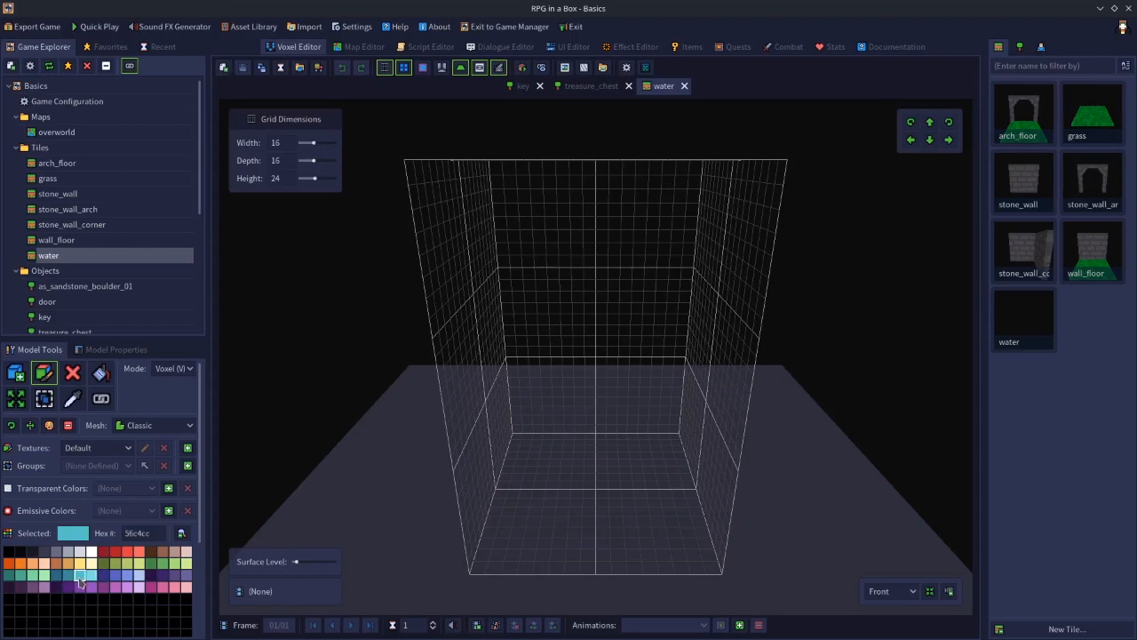
{"action": "left_click", "coordinate": [15, 372]}
{"action": "key", "text": "b"}
{"action": "left_click_drag", "start_coordinate": [515, 451], "coordinate": [702, 565]}
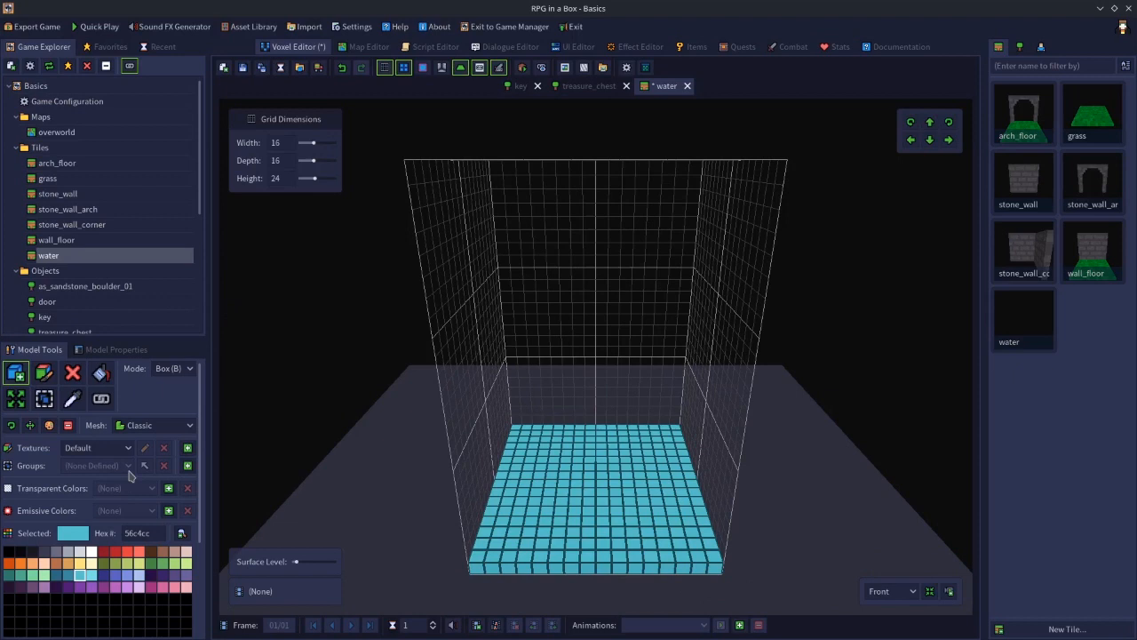
- Add 56c4cc as a transparent color, lower its opacity, save the water tile, and preview it before returning to editing
{"action": "left_click", "coordinate": [168, 487]}
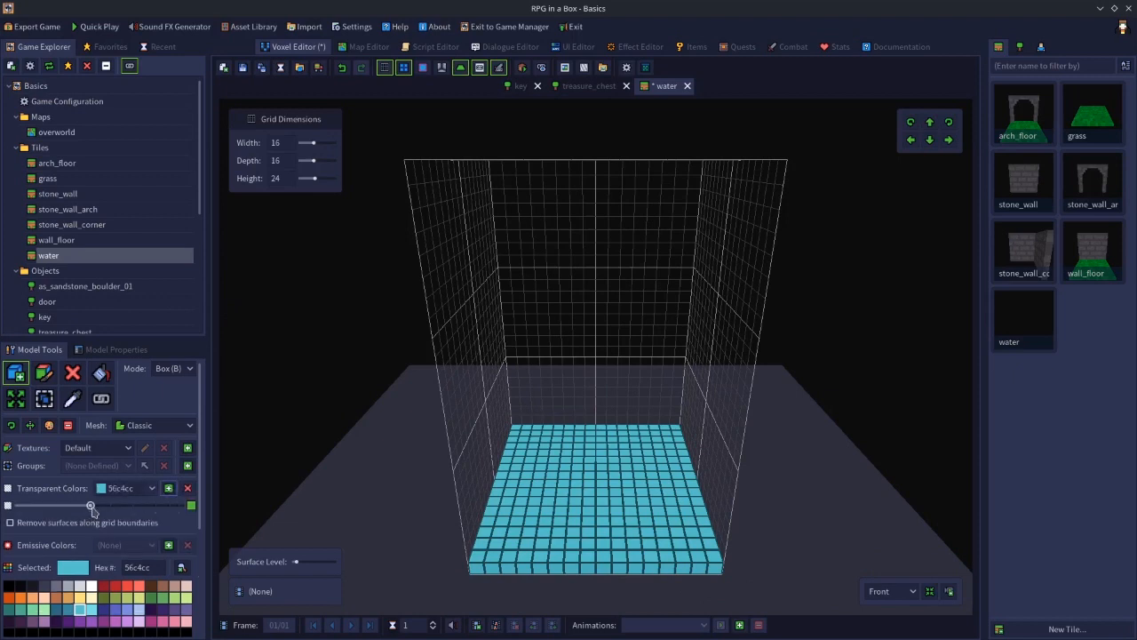
{"action": "left_click", "coordinate": [243, 67]}
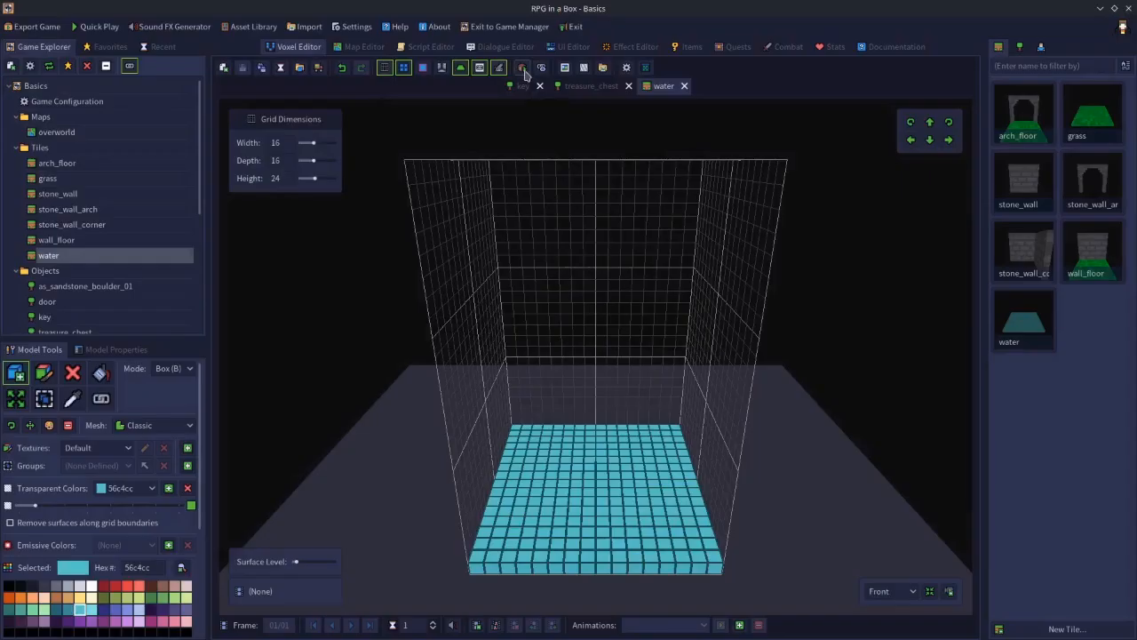
{"action": "left_click", "coordinate": [522, 68]}
{"action": "middle_click_drag", "start_coordinate": [622, 303], "coordinate": [611, 361]}
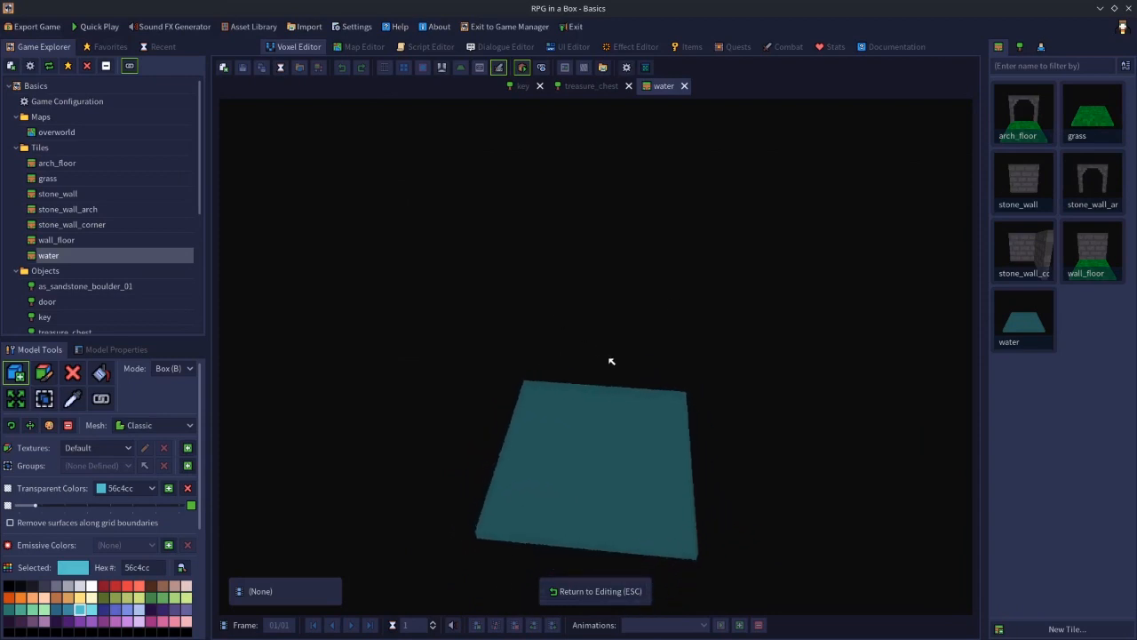
{"action": "left_click", "coordinate": [521, 71]}
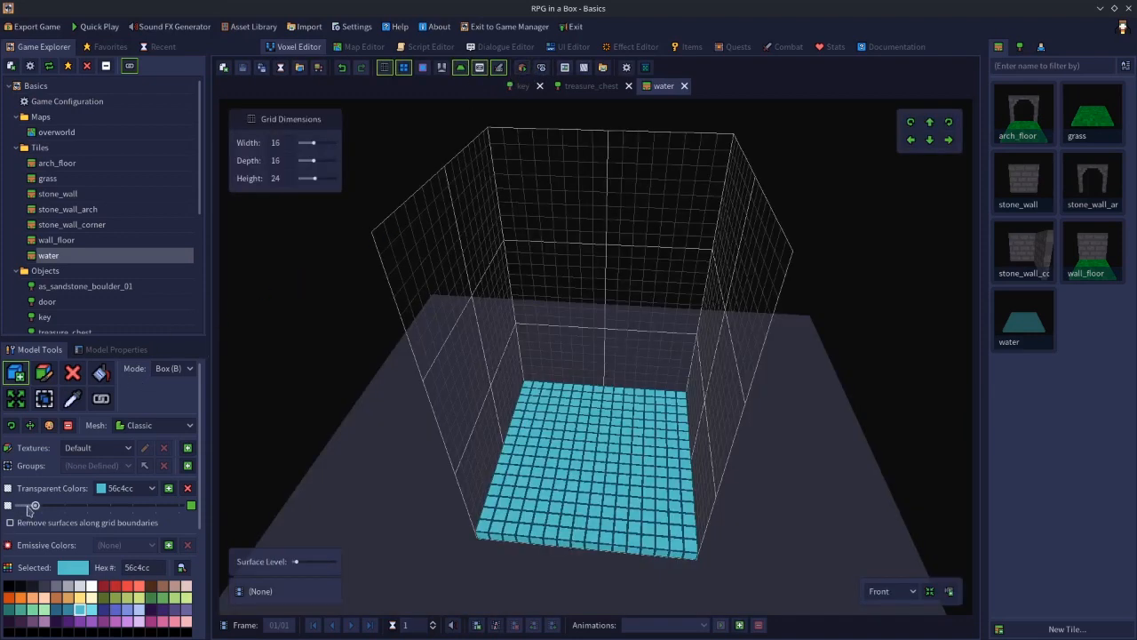
- Lower the opacity of transparent color 56c4cc slightly further, save the water tile, and preview it again
{"action": "left_click_drag", "start_coordinate": [38, 508], "coordinate": [32, 508]}
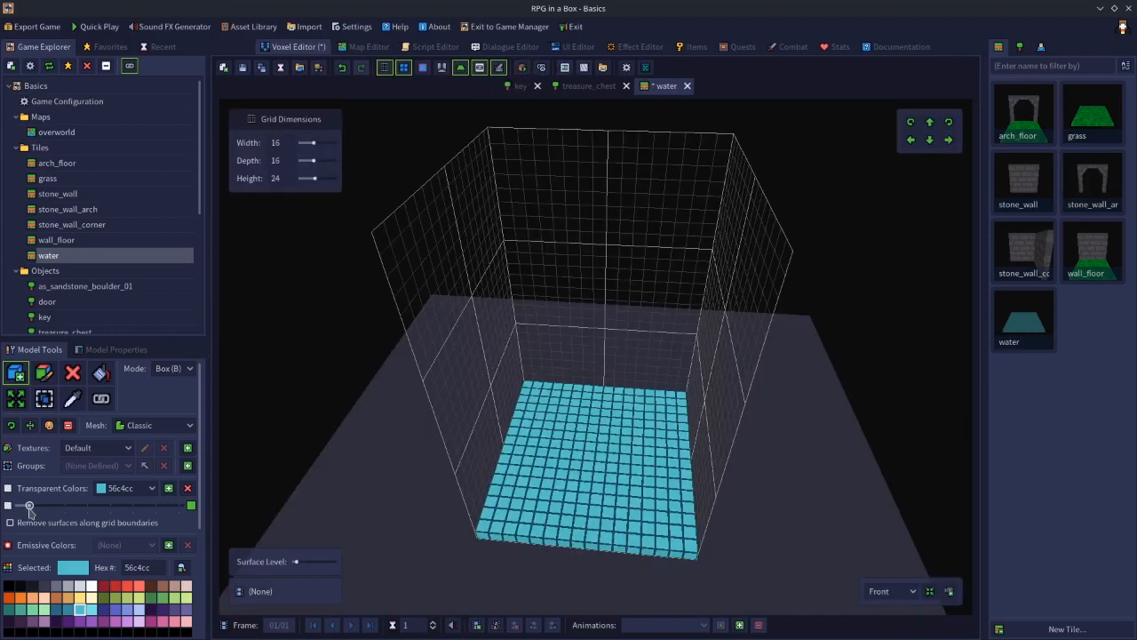
{"action": "left_click", "coordinate": [243, 67]}
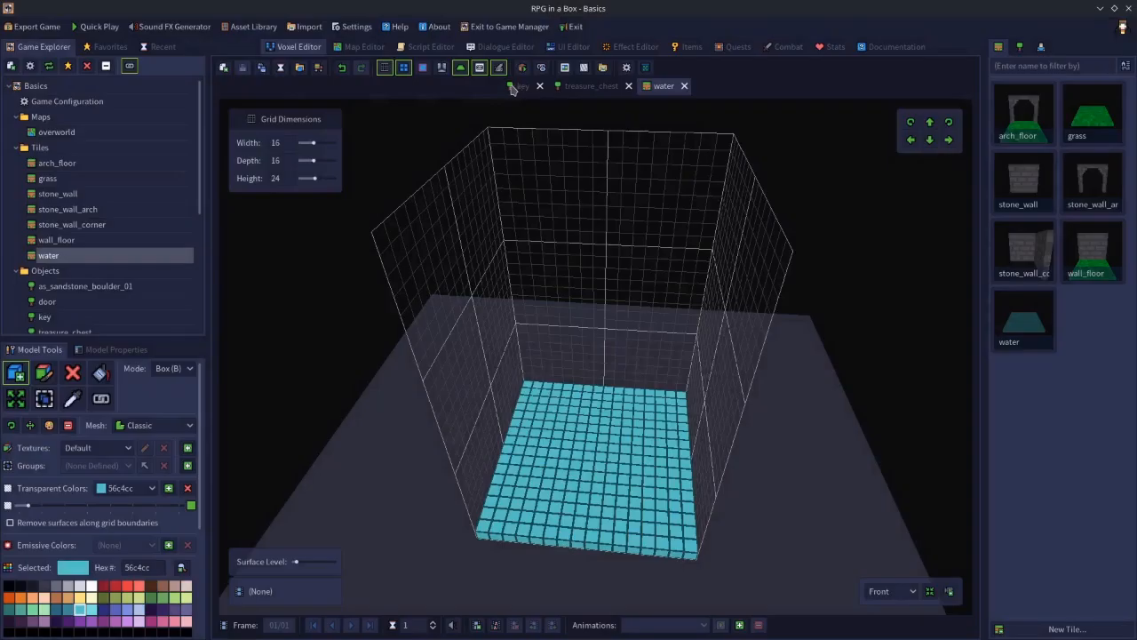
{"action": "left_click", "coordinate": [521, 68]}
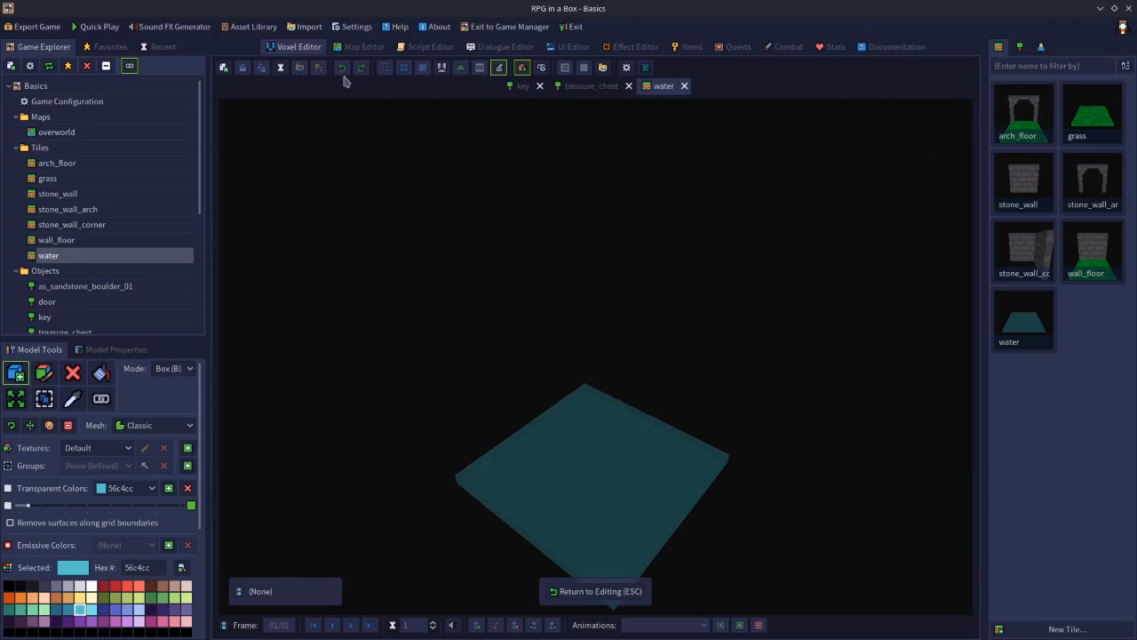
{"action": "left_click", "coordinate": [521, 68]}
- Place a pool of water tiles five wide and two deep in front of the wall on the overworld map
{"action": "left_click", "coordinate": [360, 47]}
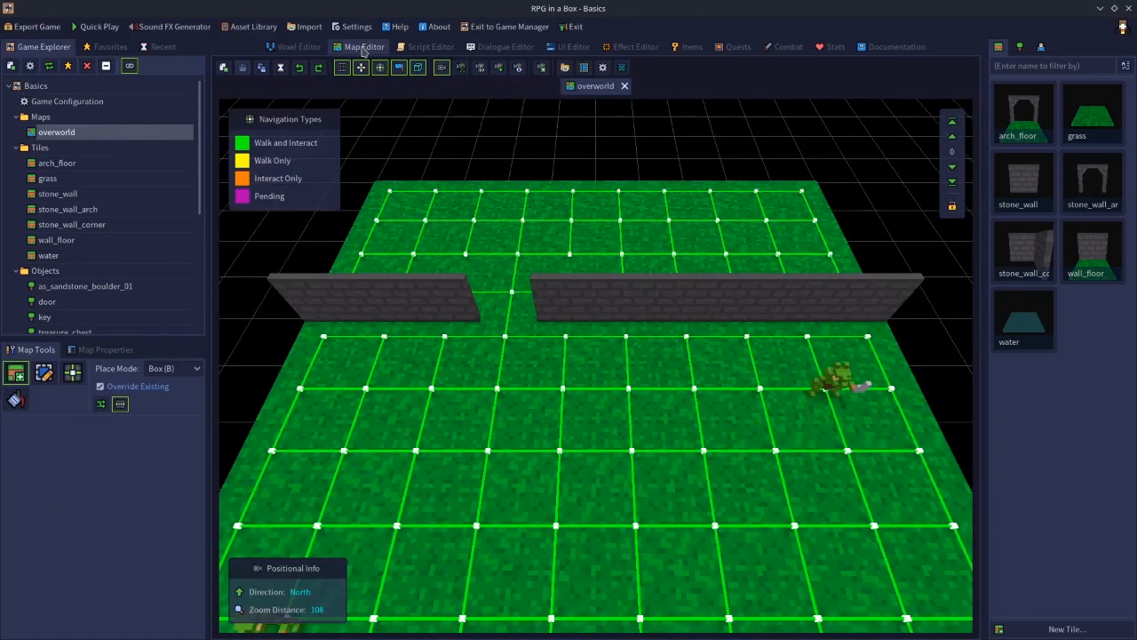
{"action": "left_click", "coordinate": [1006, 325]}
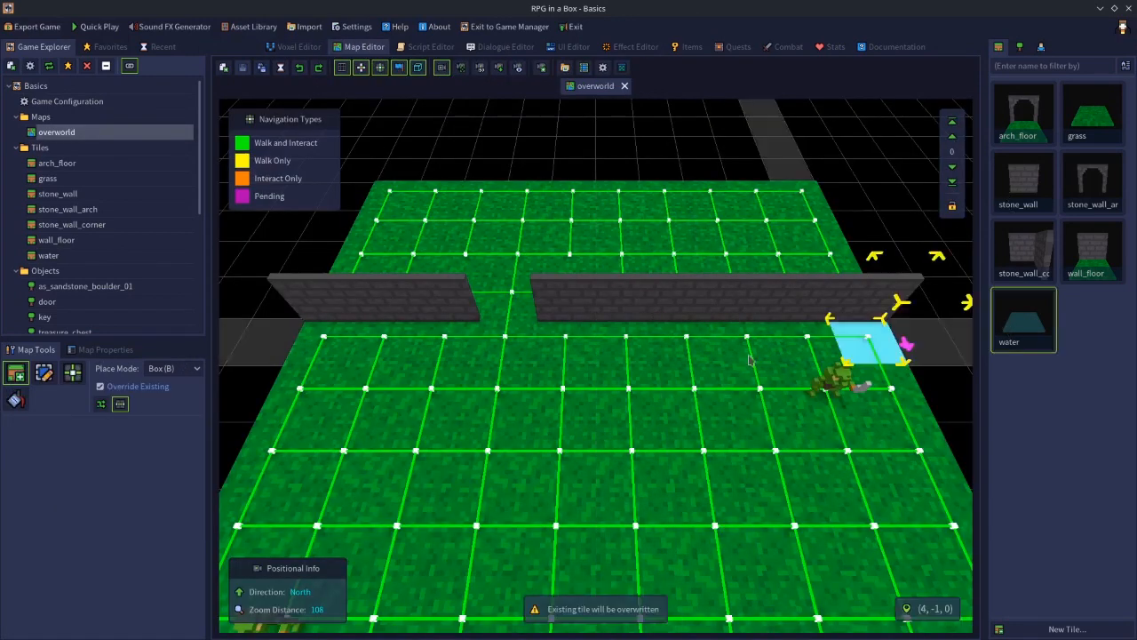
{"action": "left_click_drag", "start_coordinate": [418, 398], "coordinate": [675, 399]}
{"action": "left_click_drag", "start_coordinate": [414, 467], "coordinate": [718, 476]}
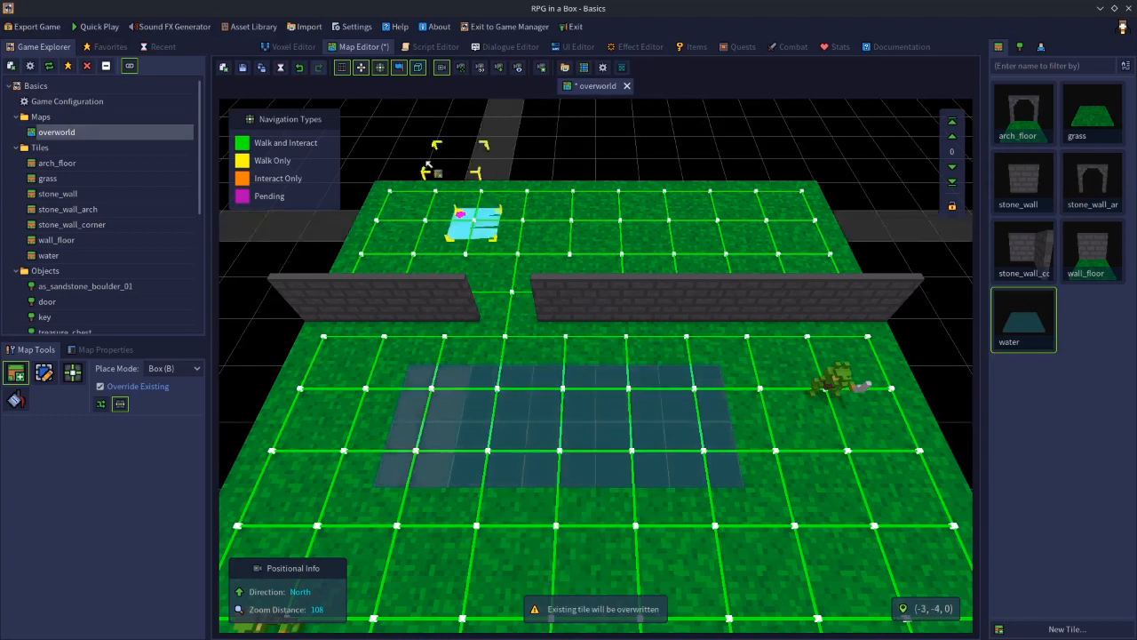
- Hide the overworld map's grid and navigation overlay and examine the boundaries between the water tiles from different angles
{"action": "left_click", "coordinate": [342, 69]}
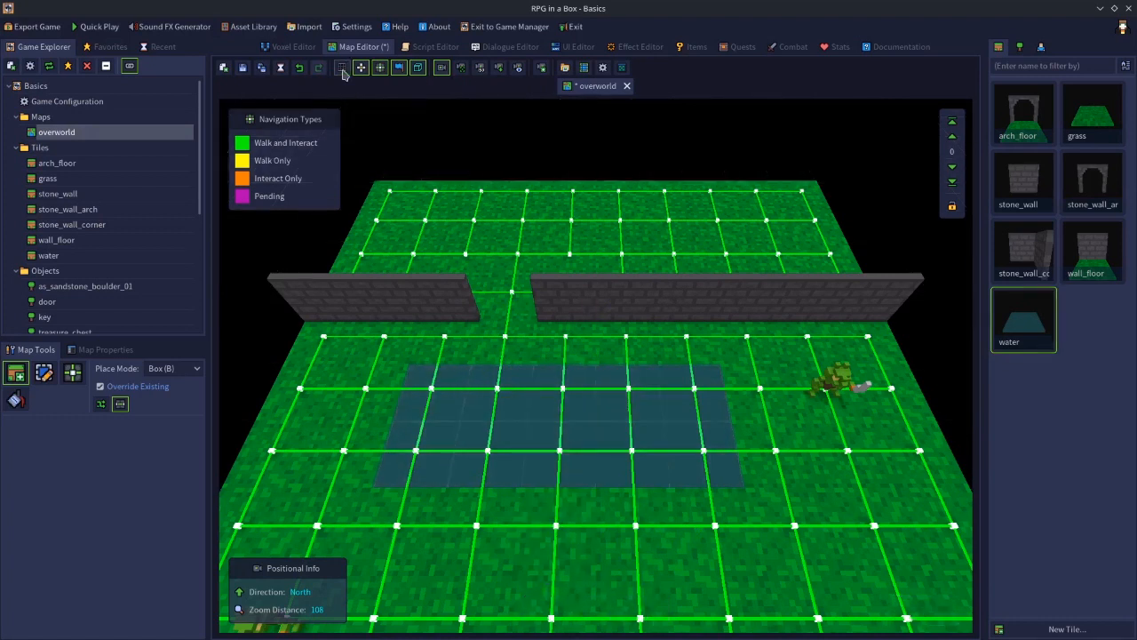
{"action": "left_click", "coordinate": [380, 68]}
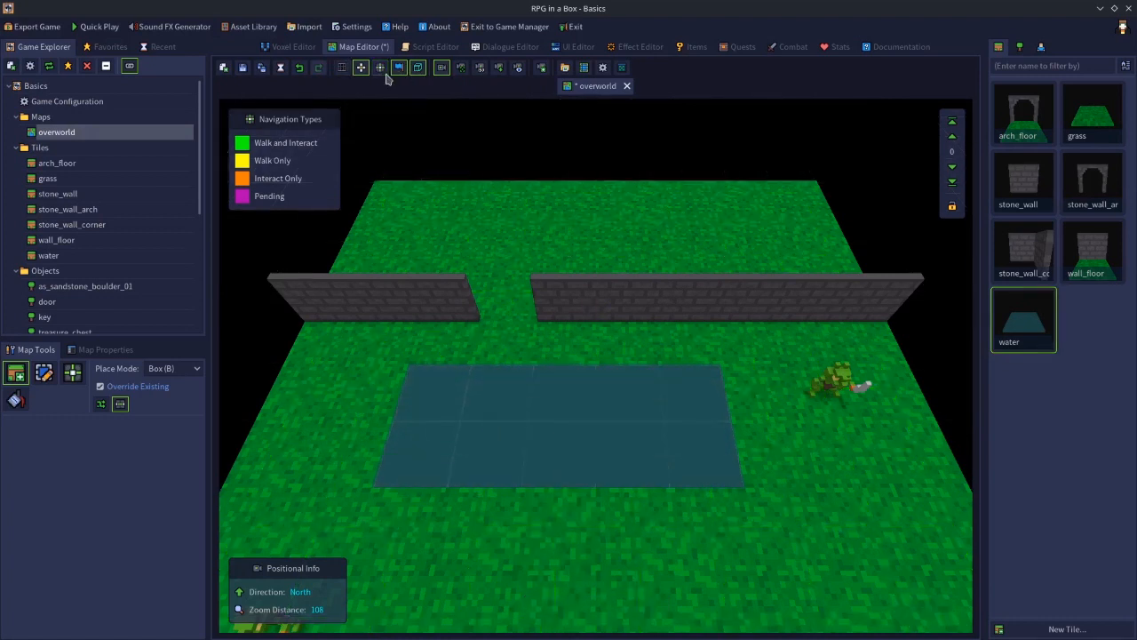
{"action": "key", "text": "2"}
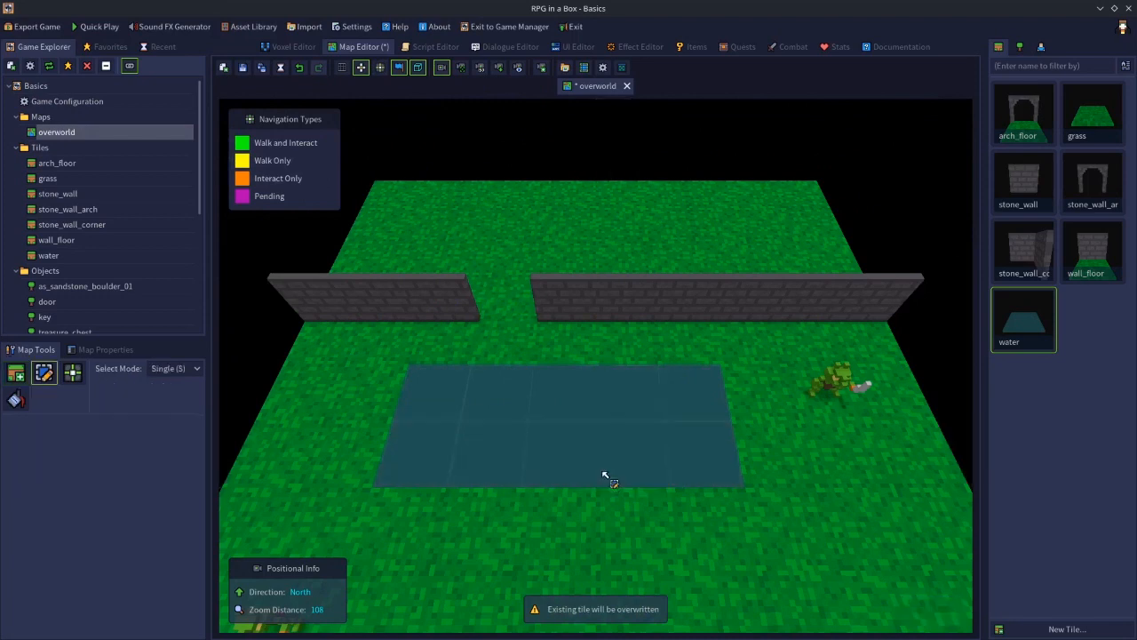
{"action": "right_click", "coordinate": [662, 480]}
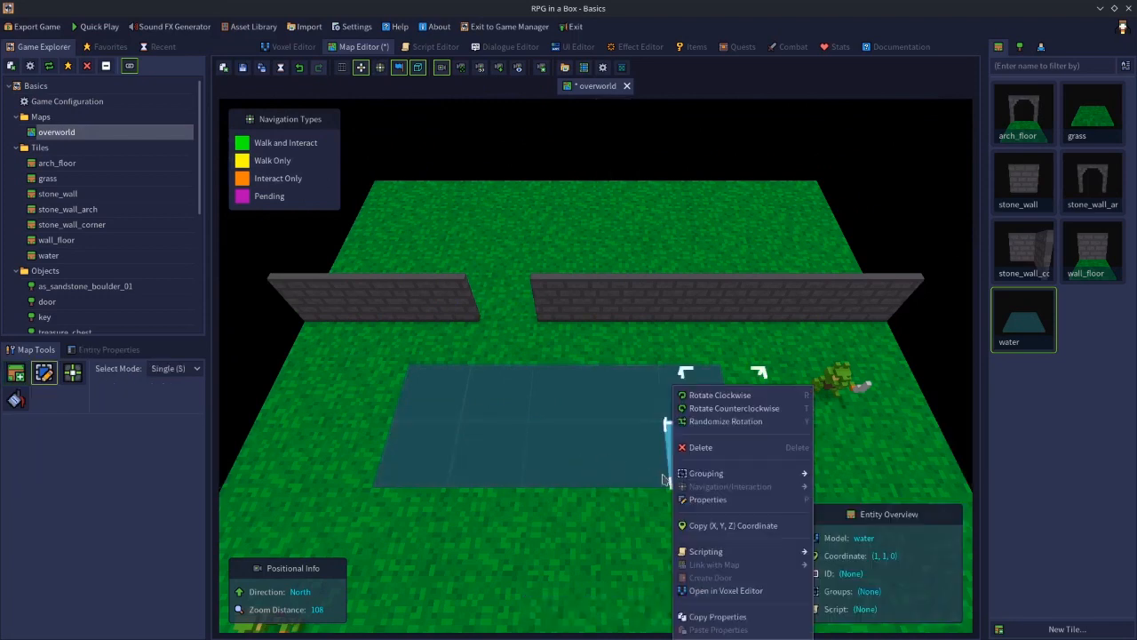
{"action": "left_click", "coordinate": [857, 199]}
{"action": "left_click", "coordinate": [890, 237]}
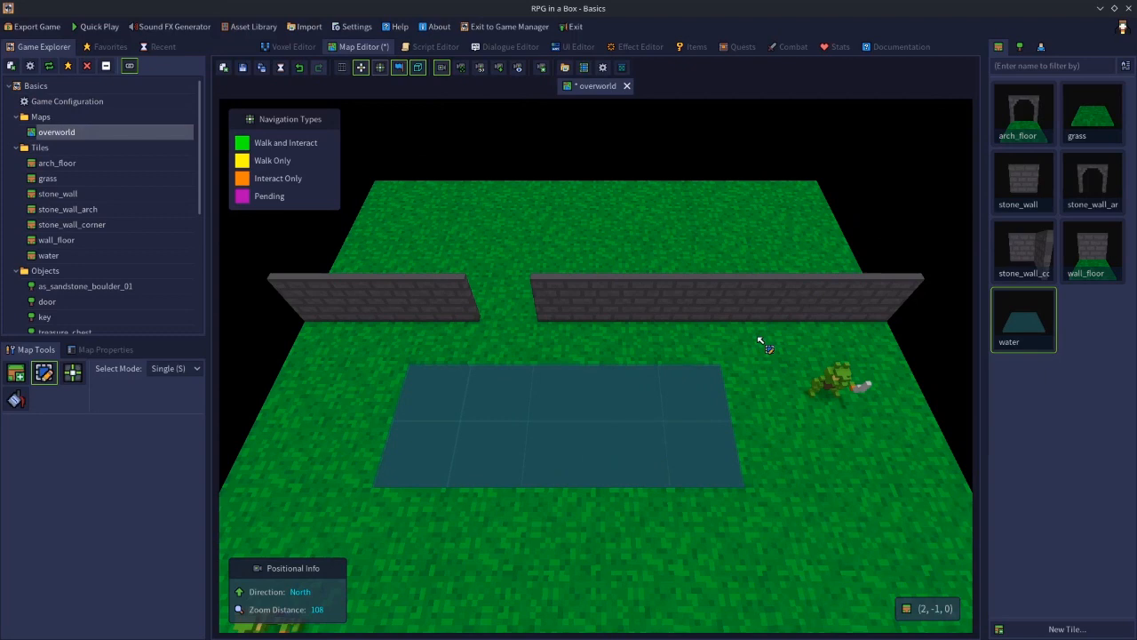
{"action": "middle_click_drag", "start_coordinate": [610, 470], "coordinate": [484, 364]}
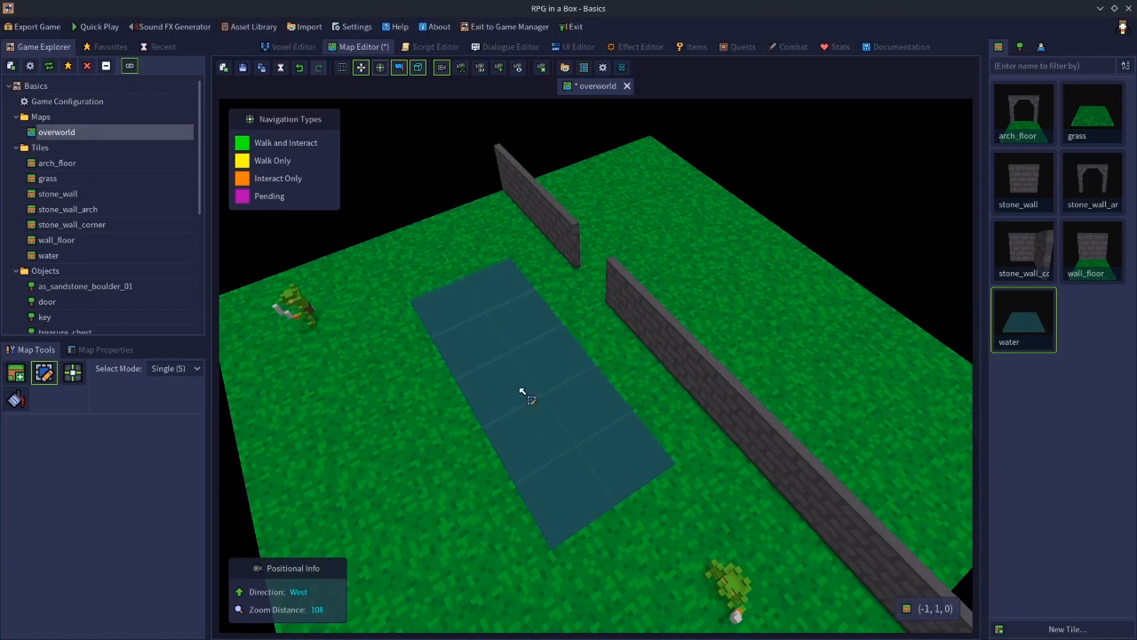
{"action": "middle_click_drag", "start_coordinate": [518, 314], "coordinate": [513, 358]}
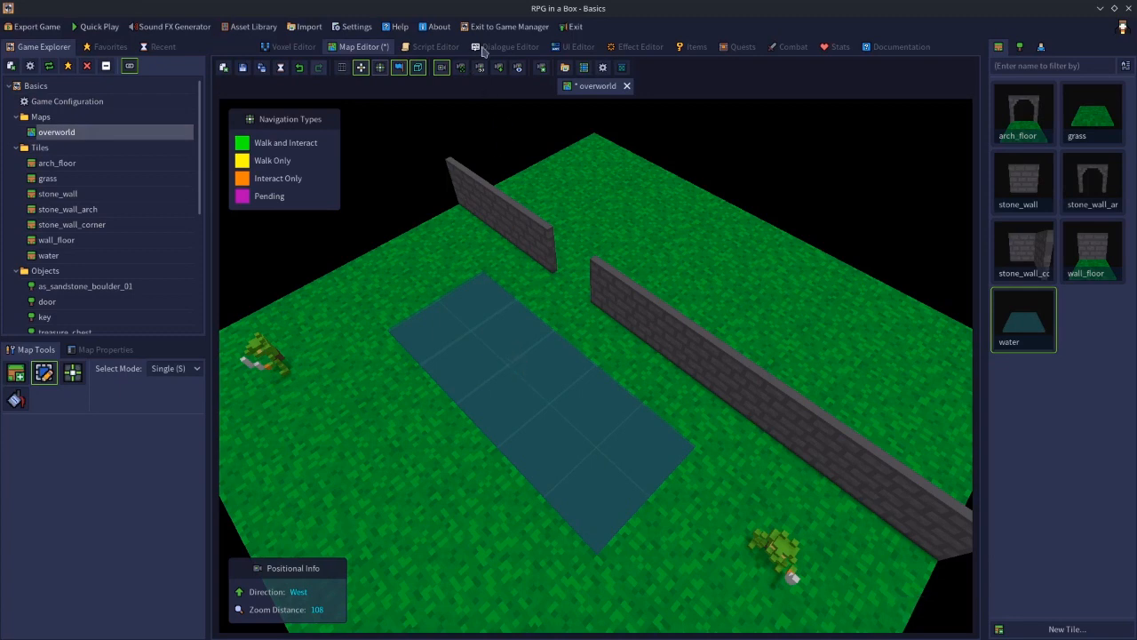
- Turn on removal of surfaces along grid boundaries for transparent color 56c4cc in the water tile and look at its side faces
{"action": "left_click", "coordinate": [288, 47]}
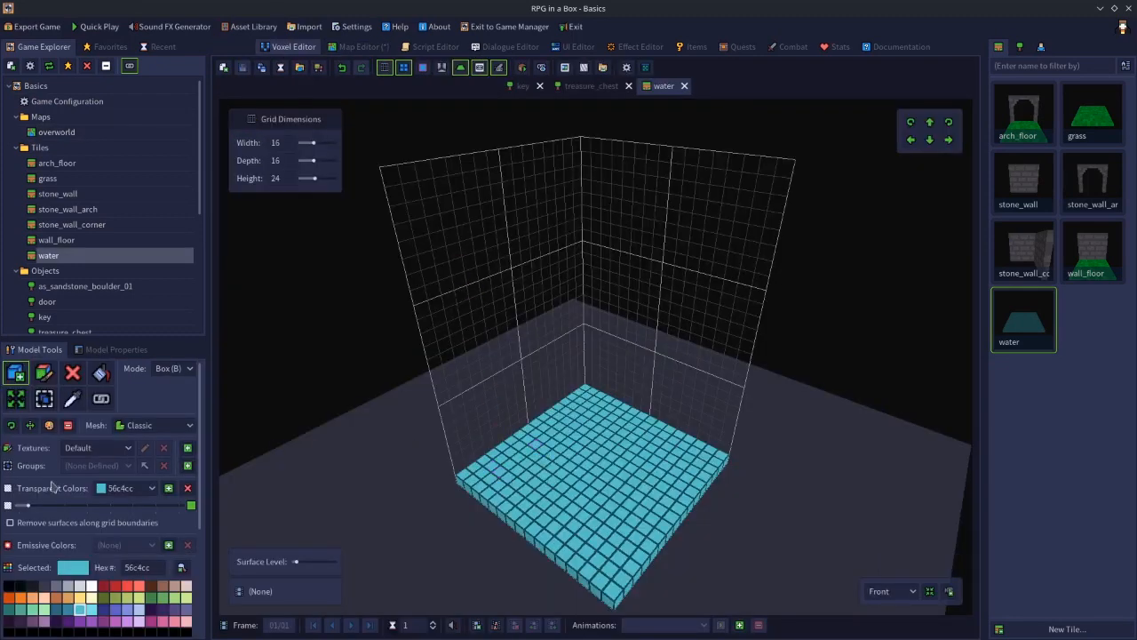
{"action": "left_click", "coordinate": [9, 524]}
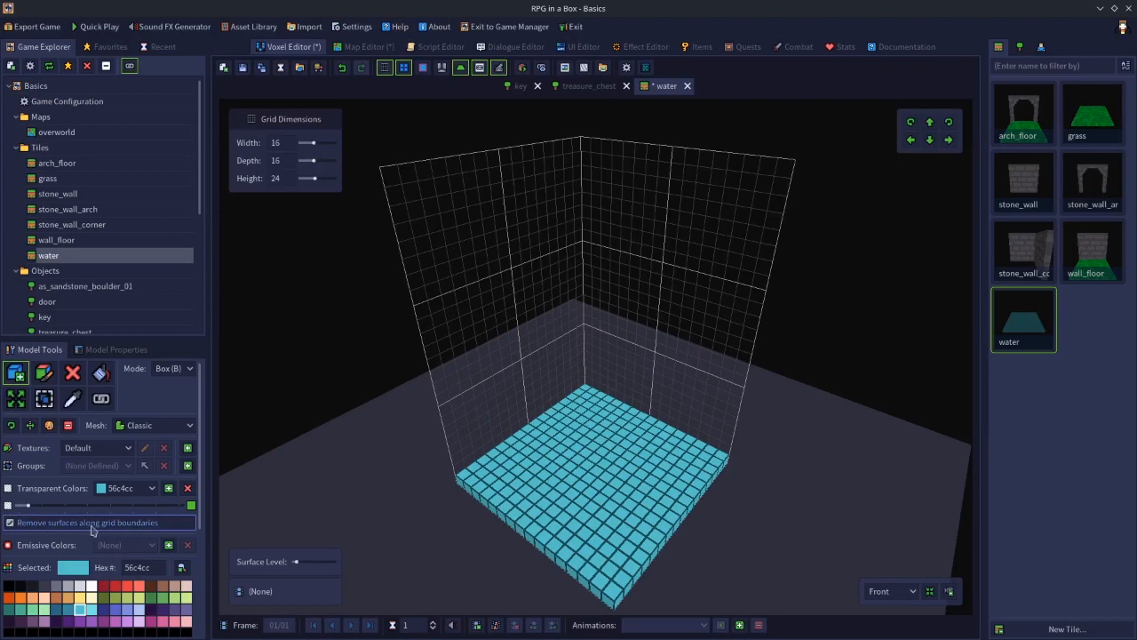
{"action": "right_click_drag", "start_coordinate": [368, 536], "coordinate": [444, 516]}
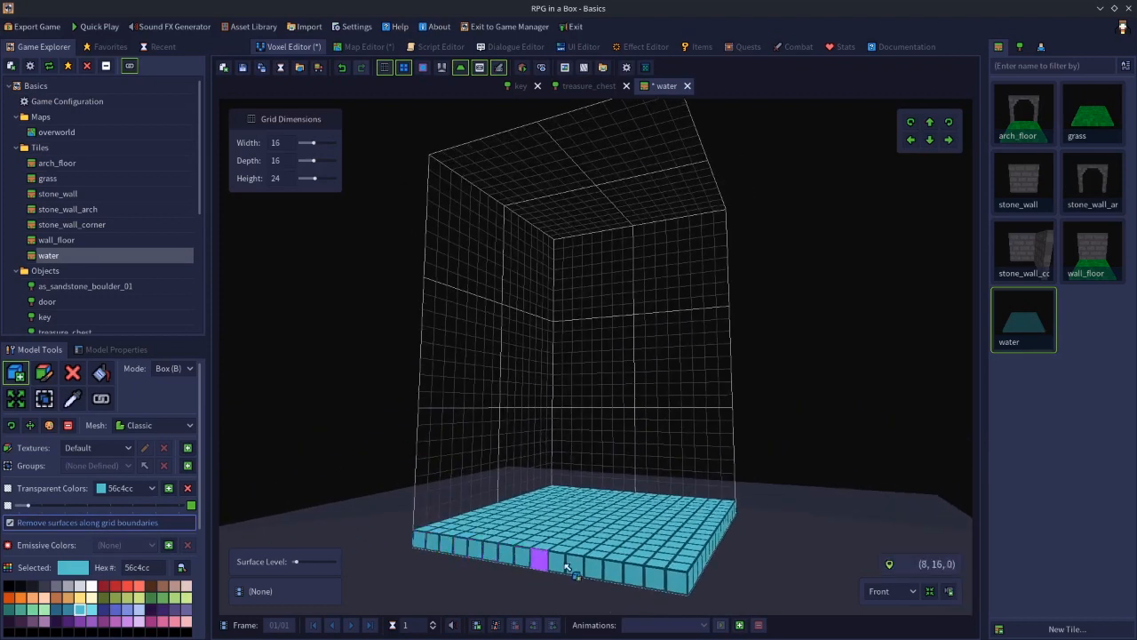
- Examine the water tile's side faces and underside from several angles after enabling removal of surfaces along grid boundaries
{"action": "right_click_drag", "start_coordinate": [708, 583], "coordinate": [486, 563]}
{"action": "right_click_drag", "start_coordinate": [600, 562], "coordinate": [497, 556]}
{"action": "right_click_drag", "start_coordinate": [682, 573], "coordinate": [524, 560]}
{"action": "right_click_drag", "start_coordinate": [667, 577], "coordinate": [546, 305]}
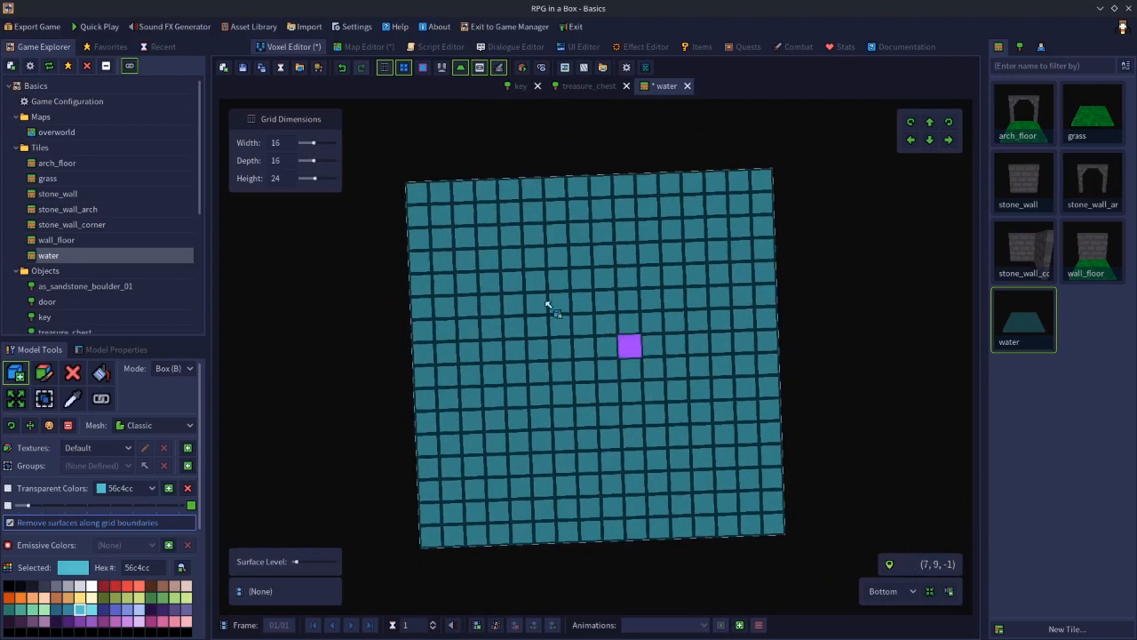
{"action": "right_click_drag", "start_coordinate": [680, 507], "coordinate": [613, 562]}
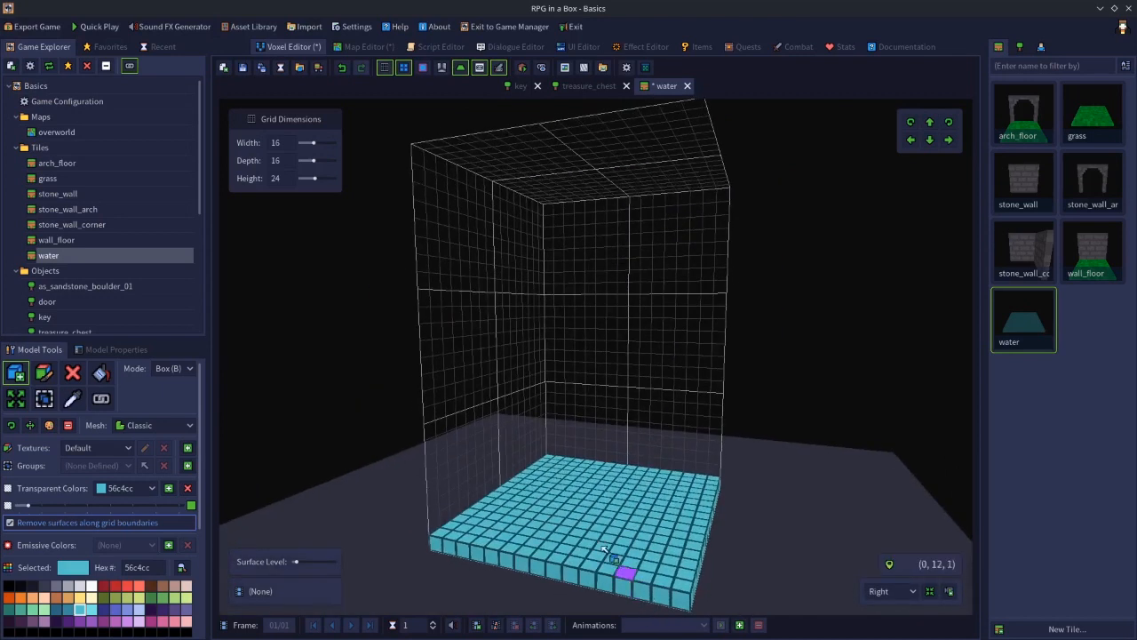
{"action": "right_click_drag", "start_coordinate": [685, 434], "coordinate": [530, 461]}
{"action": "right_click_drag", "start_coordinate": [457, 560], "coordinate": [439, 312]}
{"action": "mouse_move", "coordinate": [444, 452]}
{"action": "right_mouse_down"}
{"action": "mouse_move", "coordinate": [500, 439]}
{"action": "mouse_move", "coordinate": [394, 457]}
{"action": "mouse_move", "coordinate": [275, 402]}
{"action": "mouse_move", "coordinate": [541, 325]}
{"action": "mouse_move", "coordinate": [493, 467]}
{"action": "mouse_move", "coordinate": [464, 457]}
{"action": "right_mouse_up"}
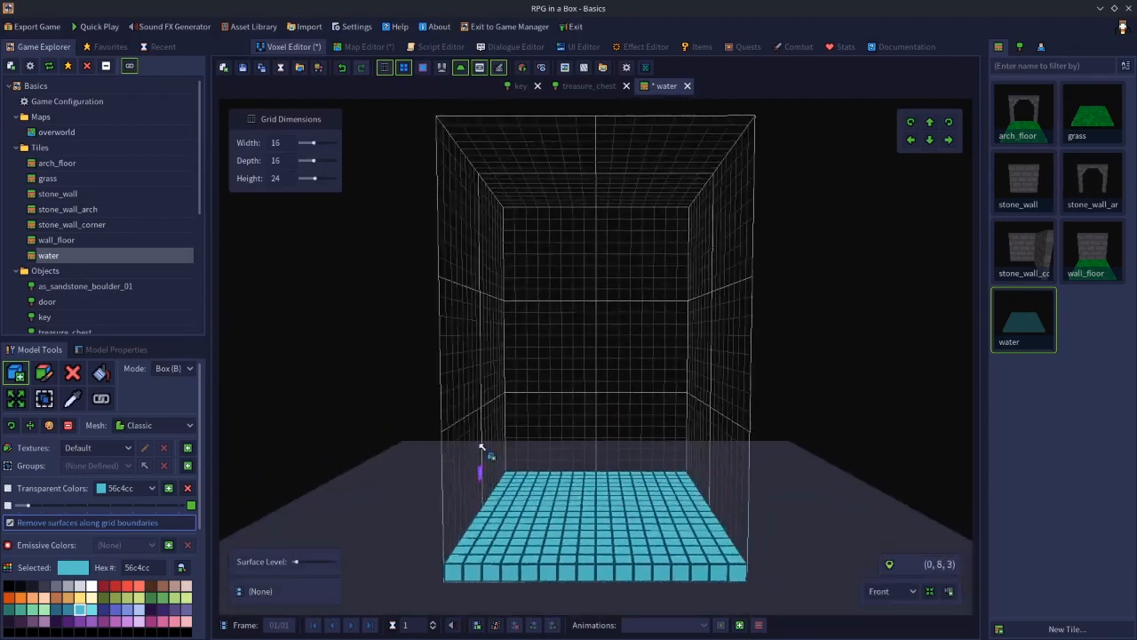
- Save and preview the water tile, and check the boundaries between the pool's tiles on the overworld map
{"action": "left_click", "coordinate": [243, 67]}
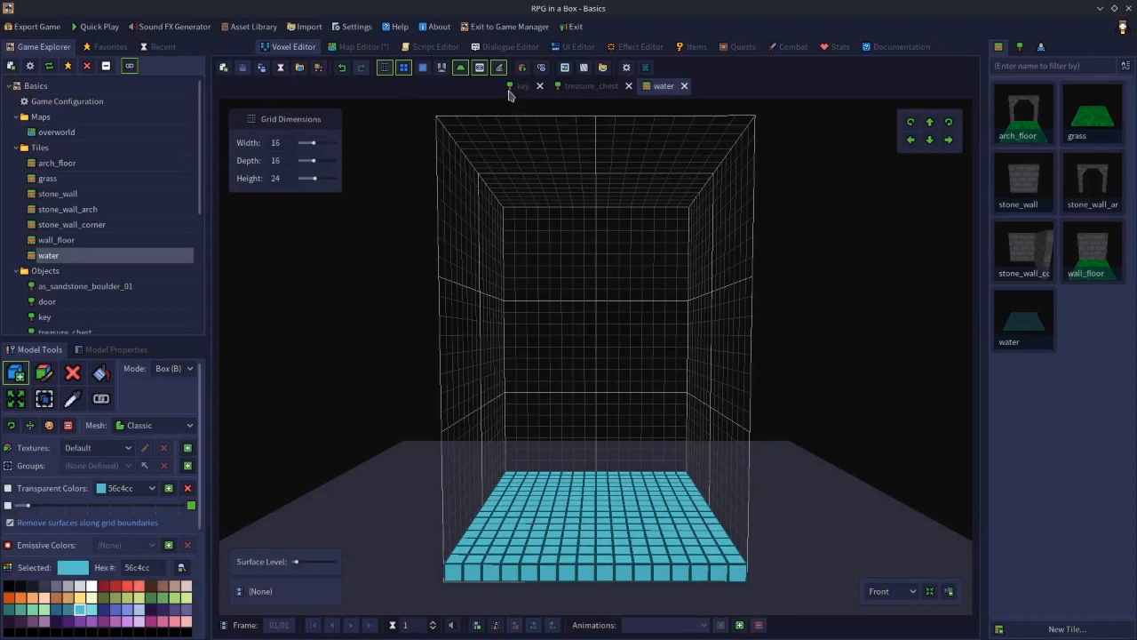
{"action": "left_click", "coordinate": [522, 67]}
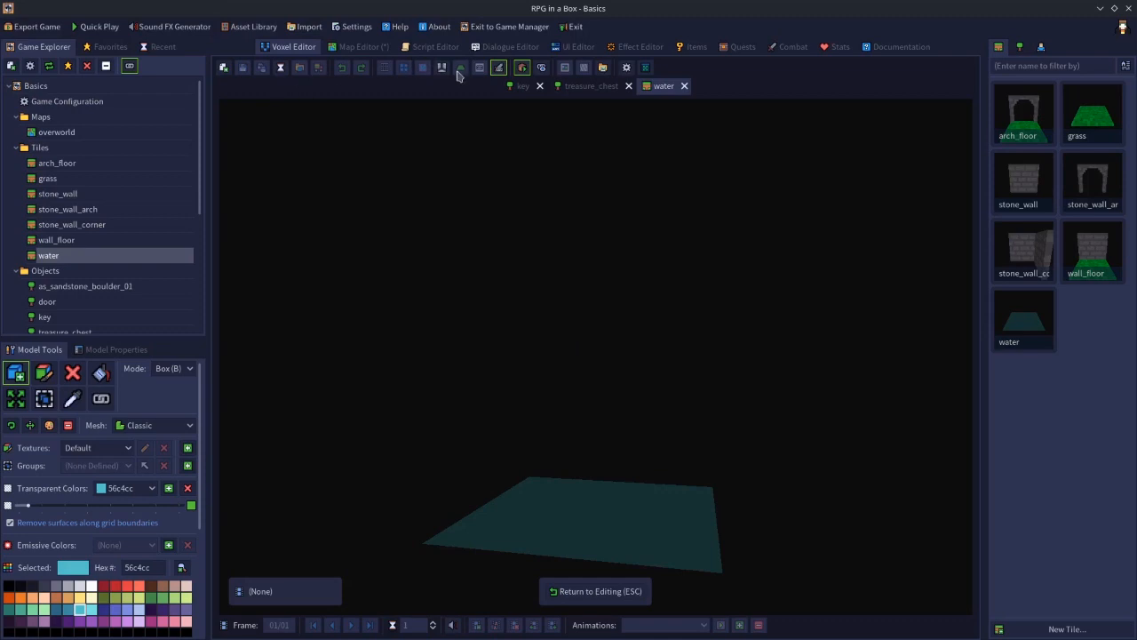
{"action": "left_click", "coordinate": [372, 49]}
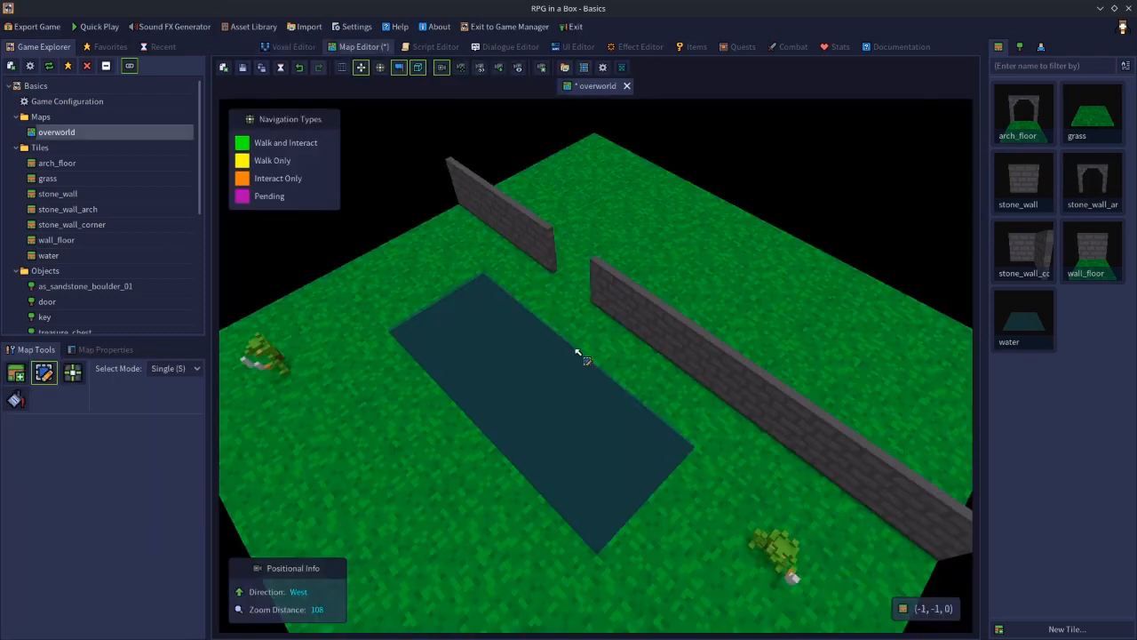
{"action": "right_click", "coordinate": [769, 211]}
{"action": "left_click", "coordinate": [732, 167]}
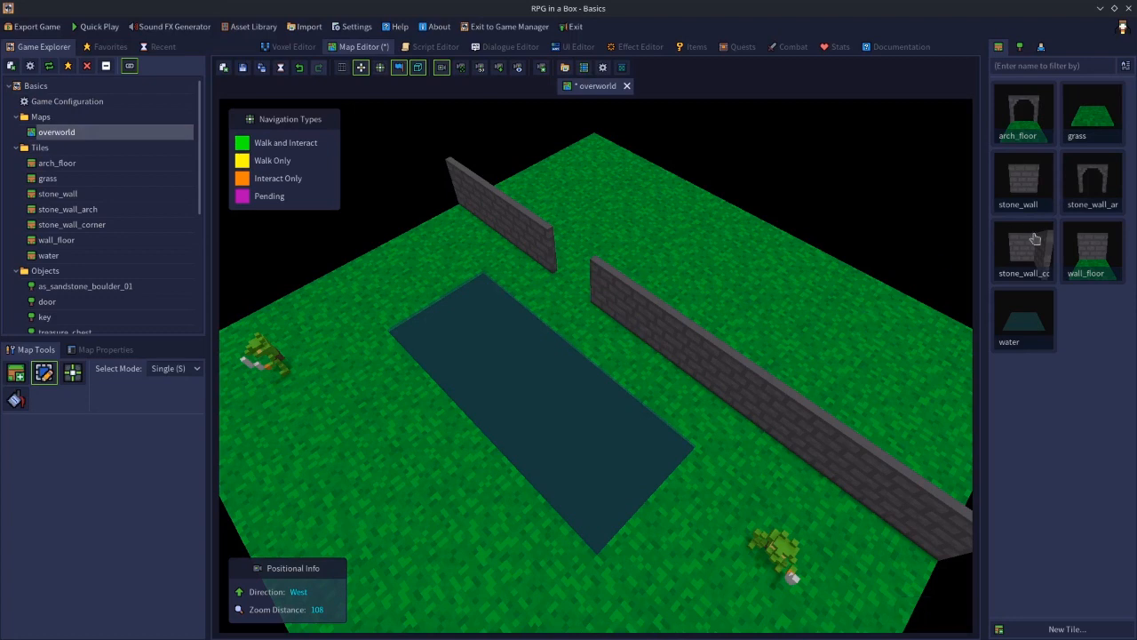
- Extend the pool on the overworld map with a block of water tiles along its side away from the wall
{"action": "left_click", "coordinate": [1032, 336]}
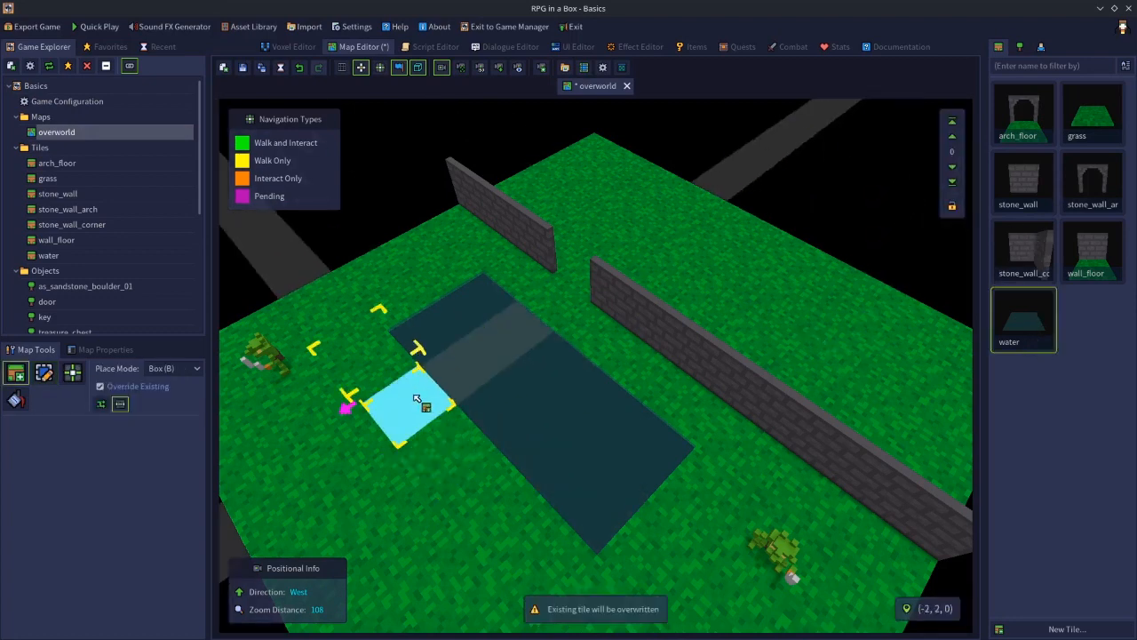
{"action": "left_click_drag", "start_coordinate": [383, 369], "coordinate": [455, 617]}
{"action": "key", "text": "e"}
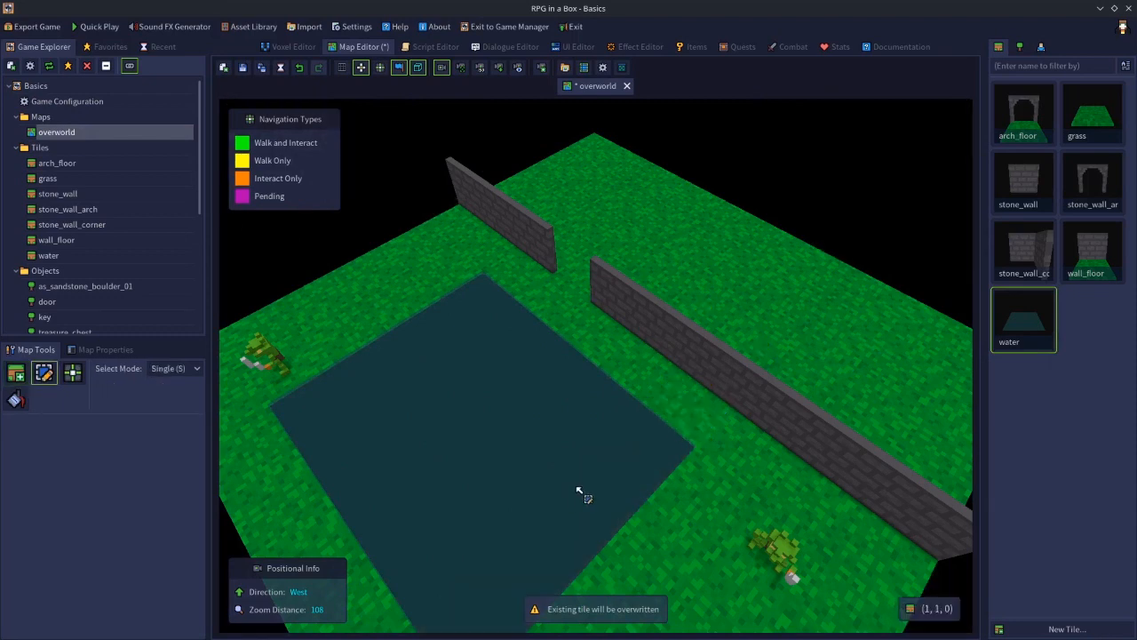
{"action": "middle_click_drag", "start_coordinate": [589, 481], "coordinate": [548, 443]}
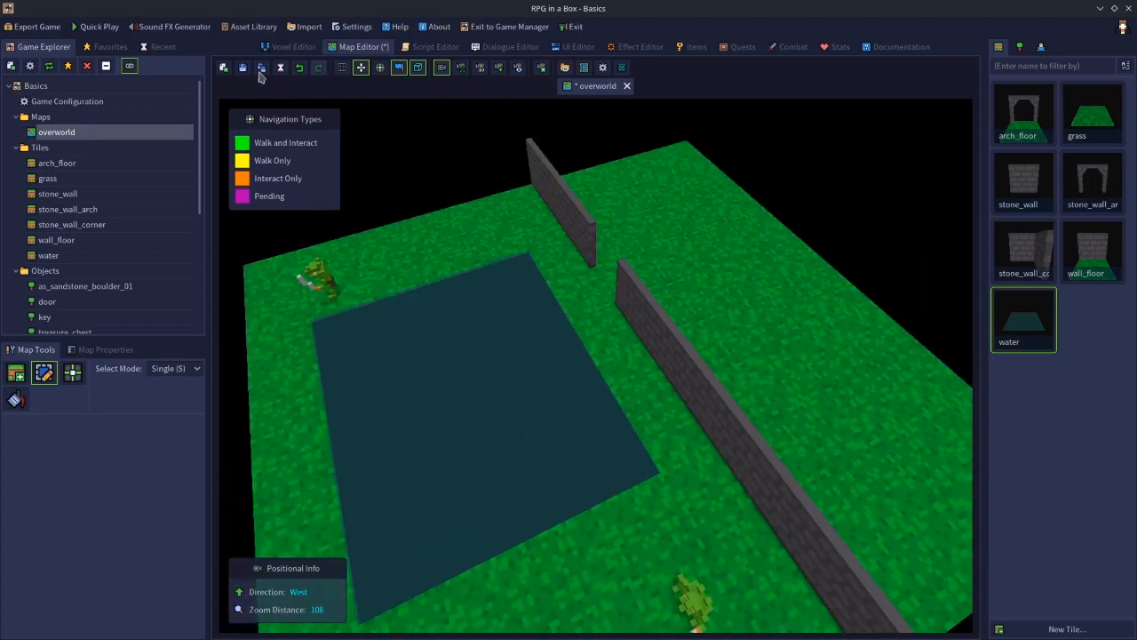
- Return to editing the water tile and remove its transparent color 56c4cc
{"action": "left_click", "coordinate": [289, 49]}
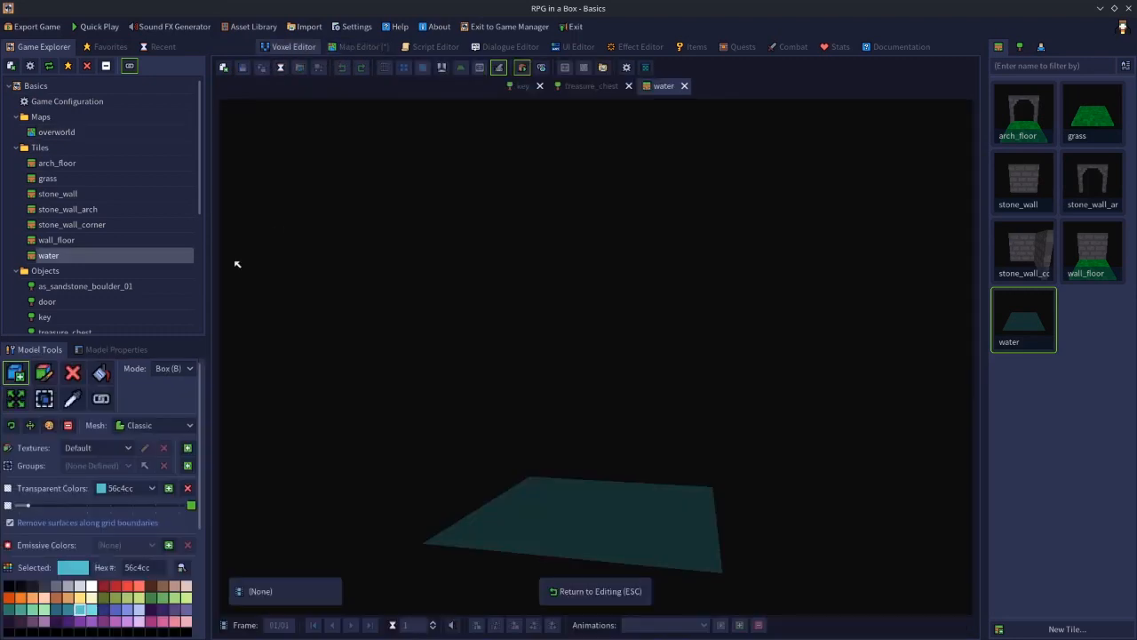
{"action": "left_click", "coordinate": [524, 69]}
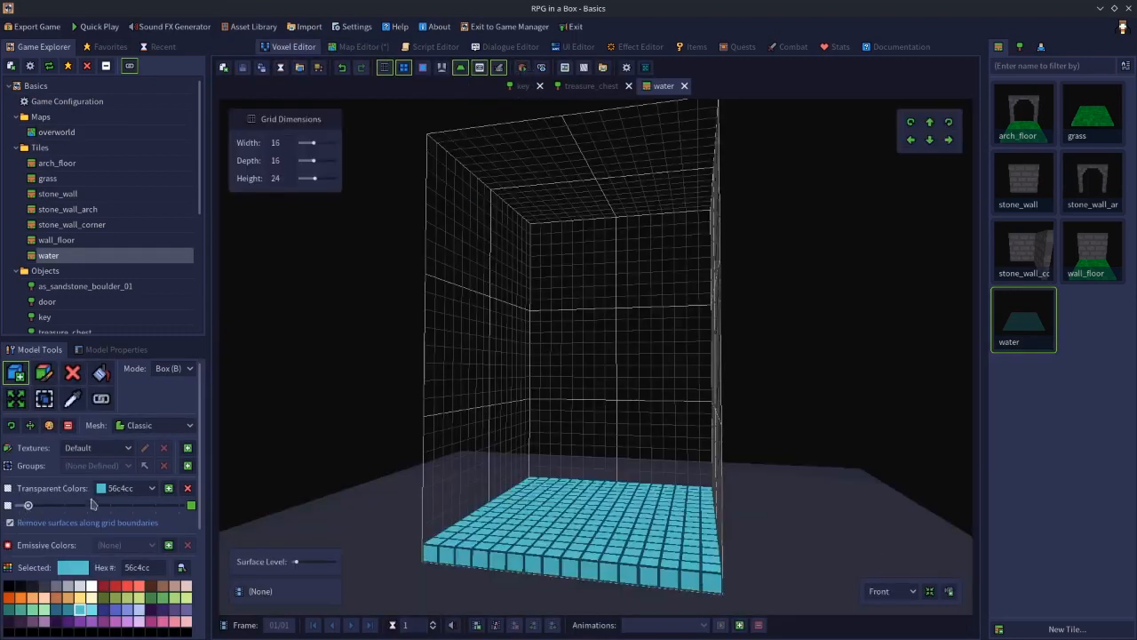
{"action": "left_click", "coordinate": [188, 488]}
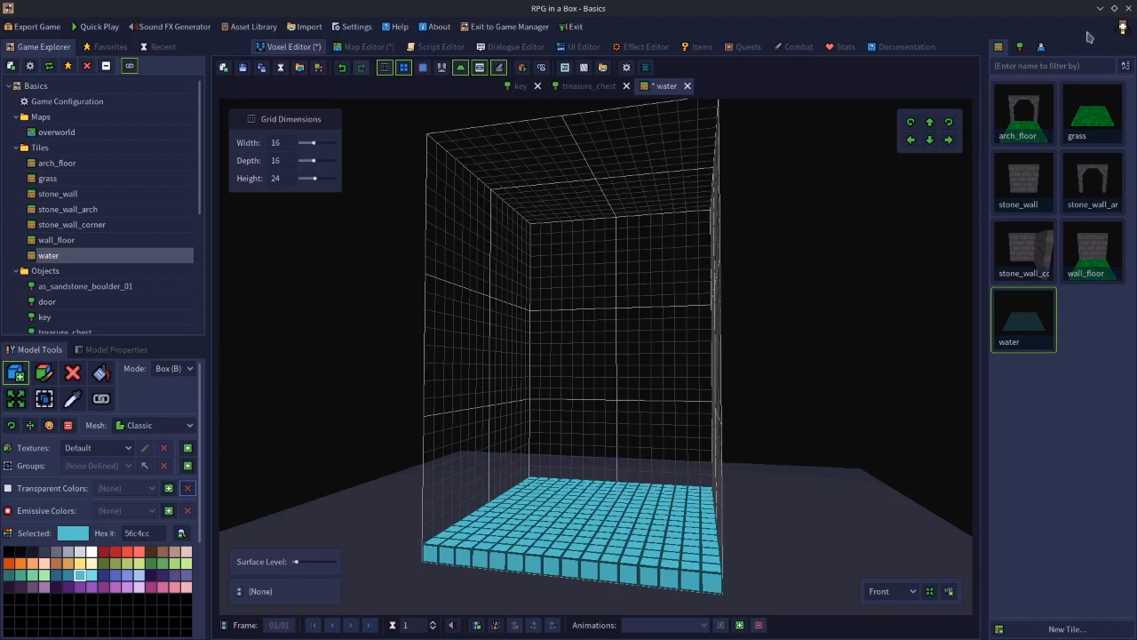
- Open the treasure_chest object and remove its transparent color 3d2710
{"action": "left_click", "coordinate": [1020, 47]}
{"action": "double_click", "coordinate": [1087, 194]}
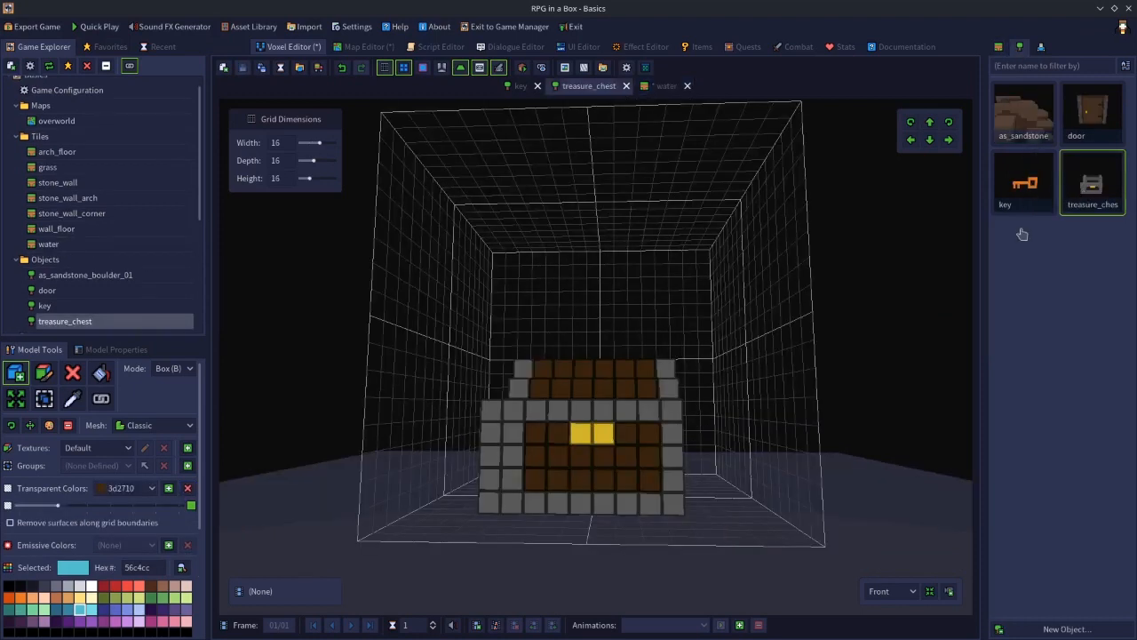
{"action": "right_click_drag", "start_coordinate": [778, 413], "coordinate": [719, 464]}
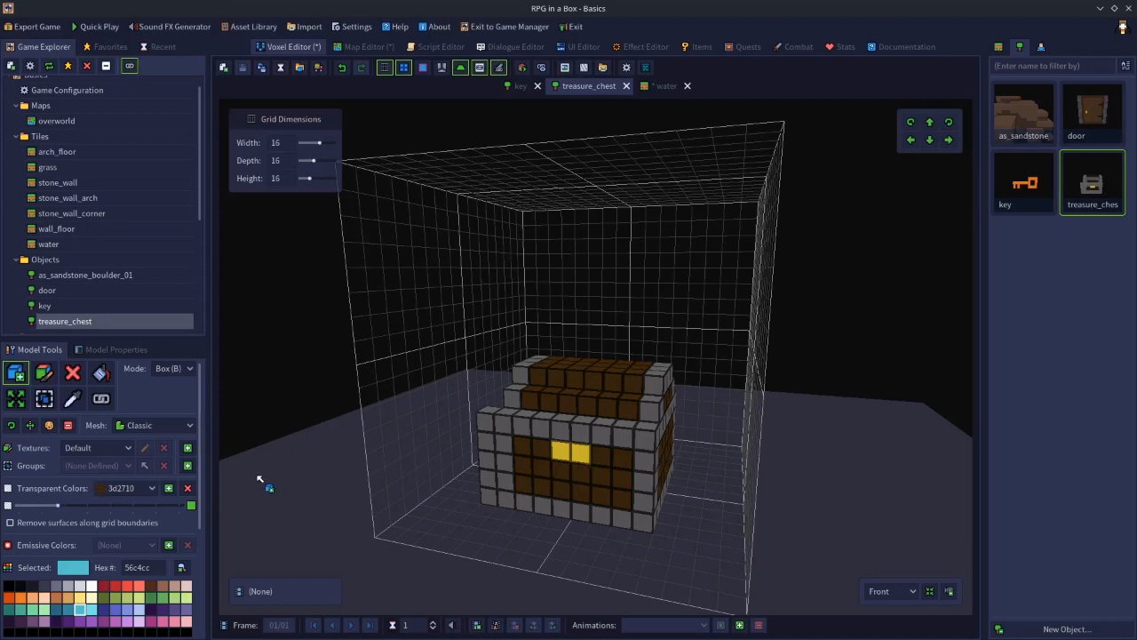
{"action": "left_click", "coordinate": [187, 489]}
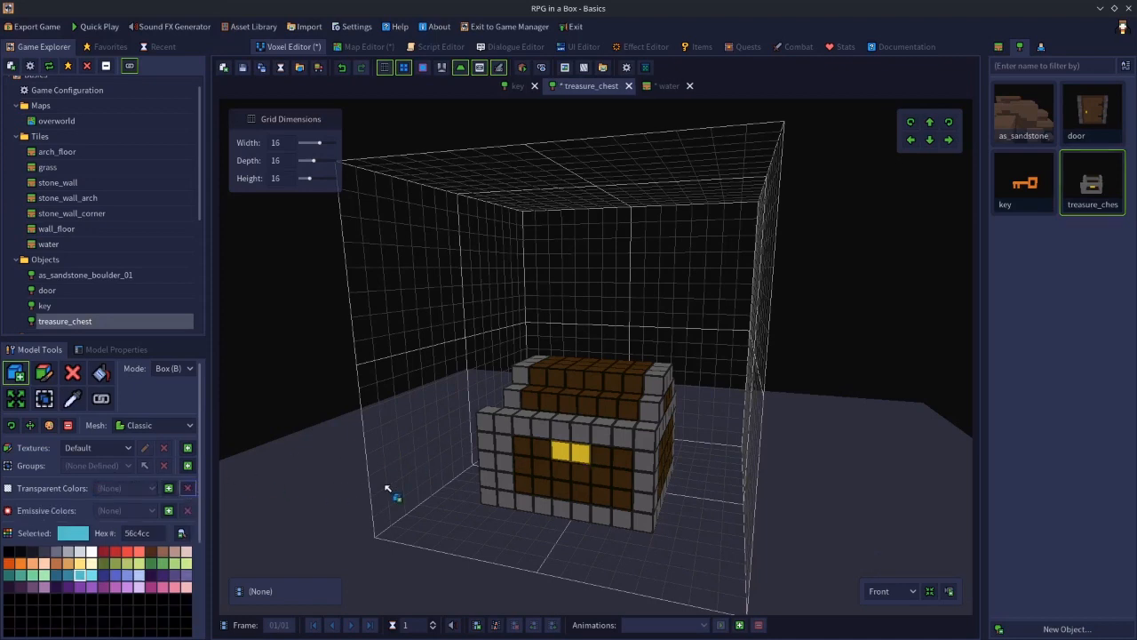
- Sample the yellow e5cb34 from the chest's lock, add it as an emissive color, and save the chest
{"action": "left_click", "coordinate": [566, 455], "text": "alt"}
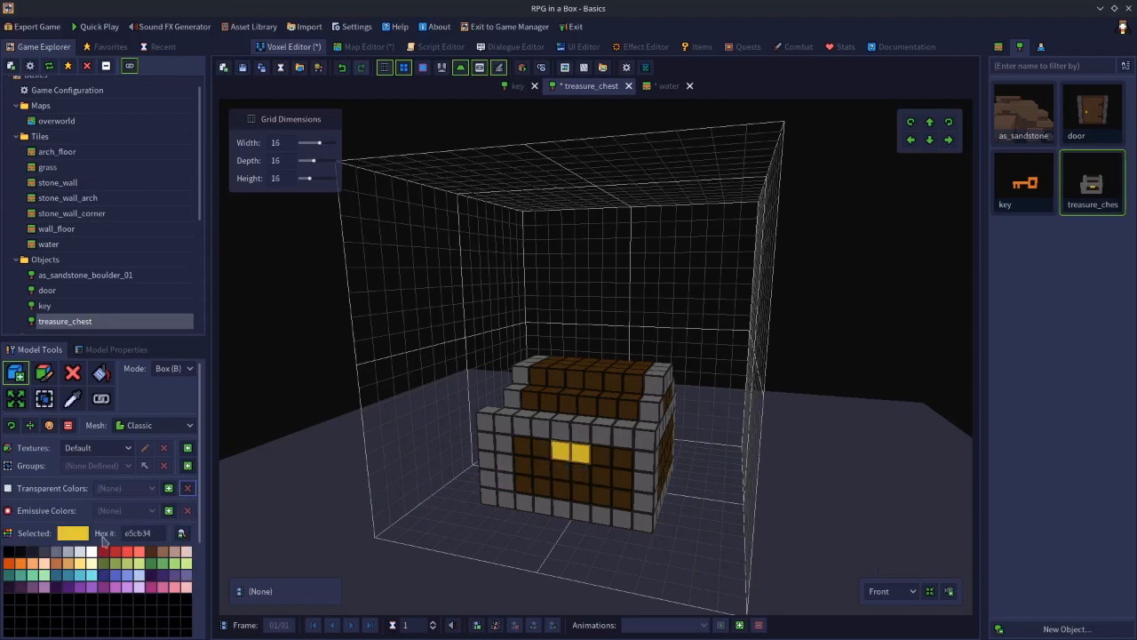
{"action": "left_click", "coordinate": [168, 510]}
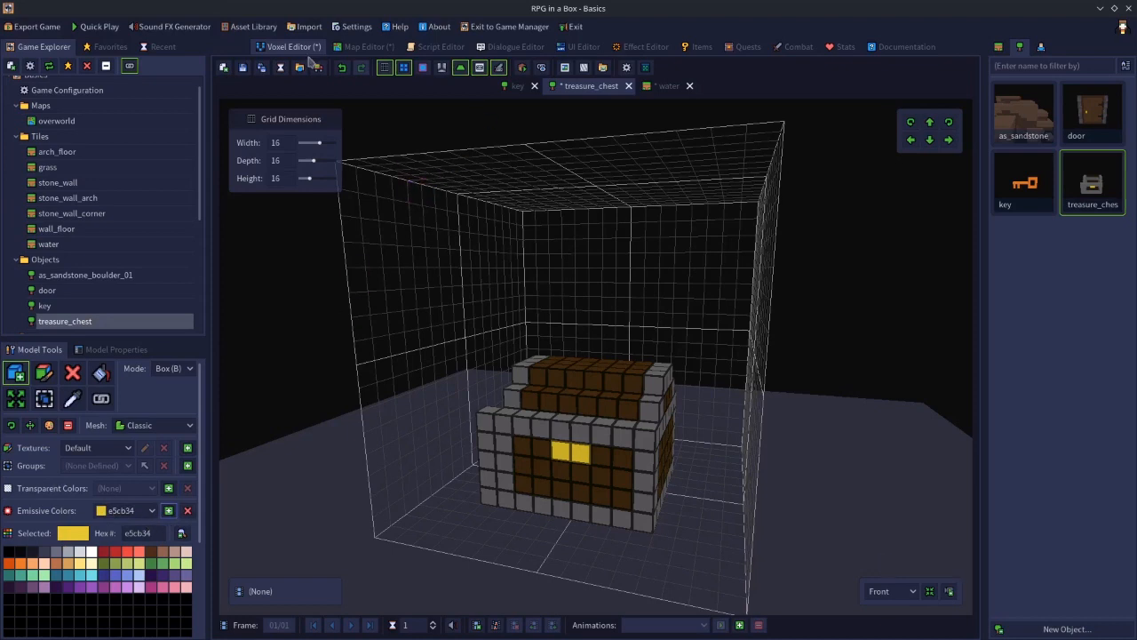
{"action": "left_click", "coordinate": [242, 67]}
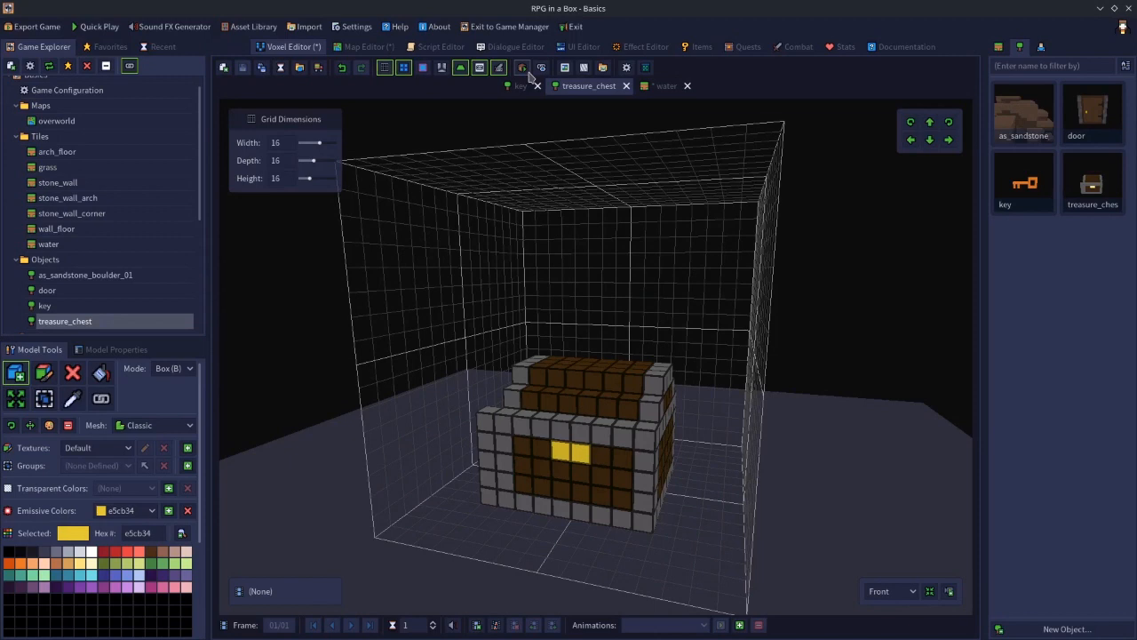
- Preview the treasure chest's emissive lock from different angles and return to editing
{"action": "left_click", "coordinate": [522, 68]}
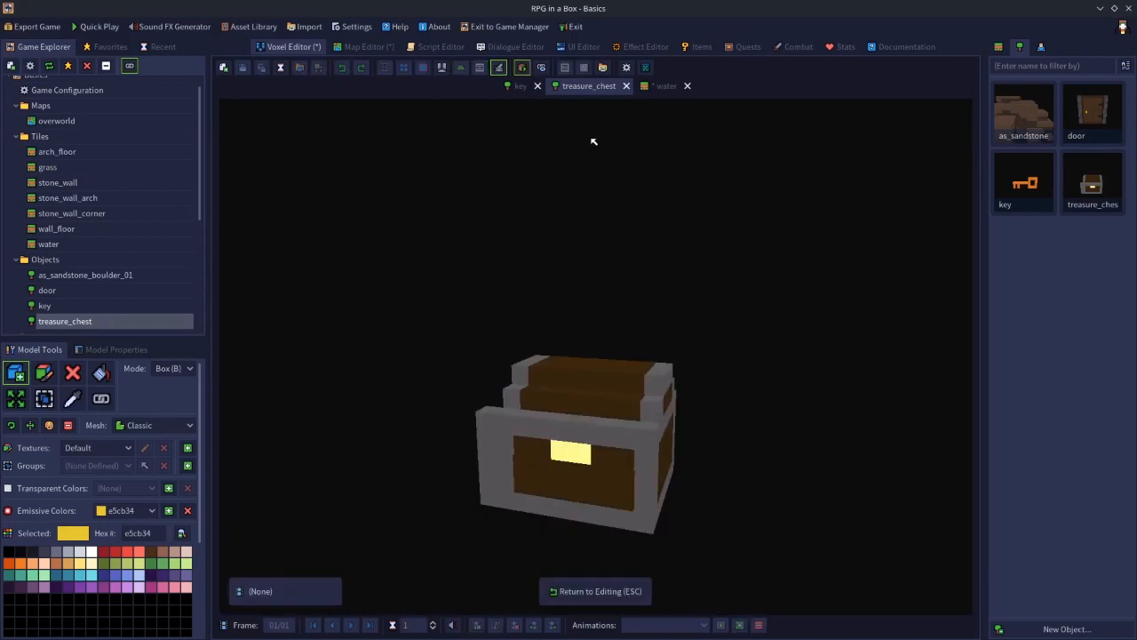
{"action": "middle_click_drag", "start_coordinate": [630, 347], "coordinate": [659, 332]}
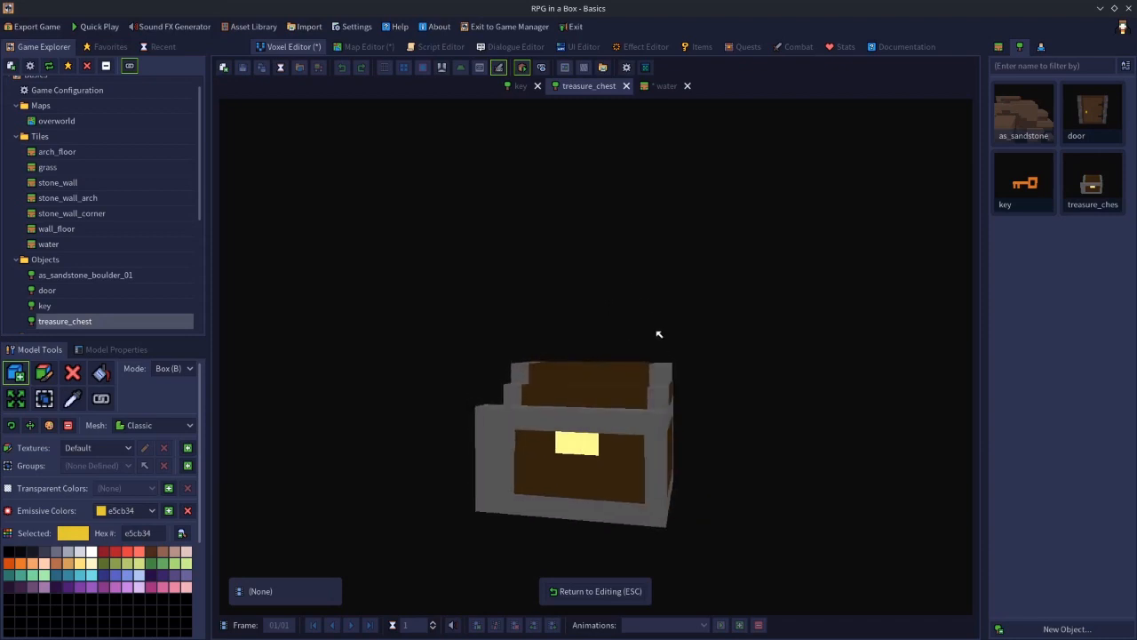
{"action": "middle_click_drag", "start_coordinate": [603, 463], "coordinate": [650, 459]}
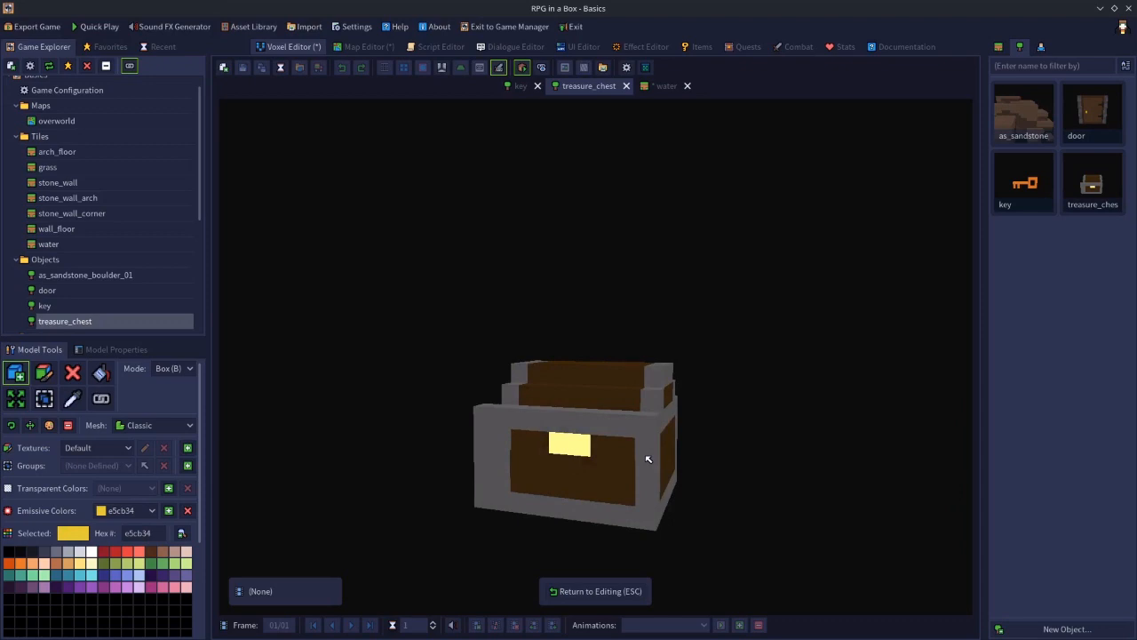
{"action": "left_click", "coordinate": [522, 68]}
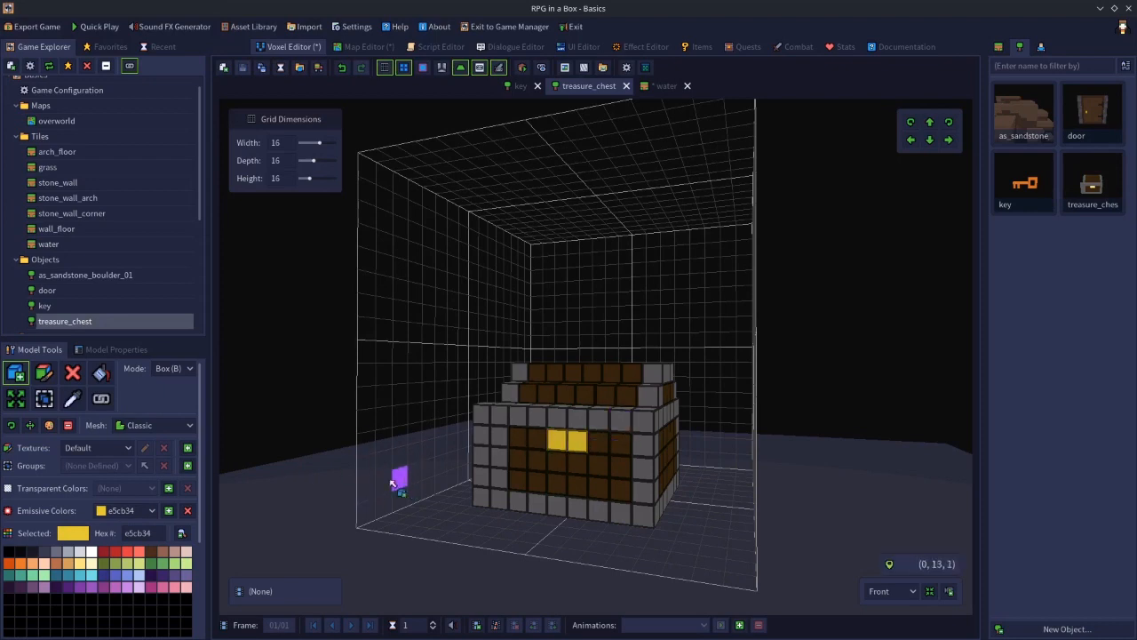
- Repaint the two lock voxels on the chest's front with the darker yellow a4901c
{"action": "left_click", "coordinate": [49, 380]}
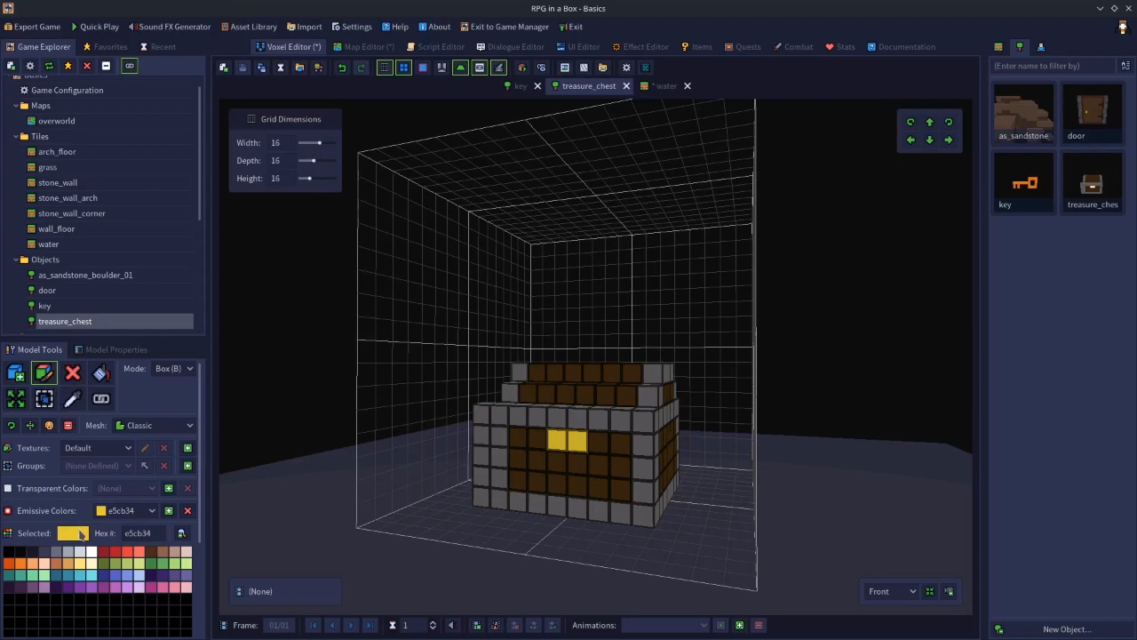
{"action": "left_click", "coordinate": [80, 533]}
{"action": "left_click_drag", "start_coordinate": [205, 413], "coordinate": [211, 431]}
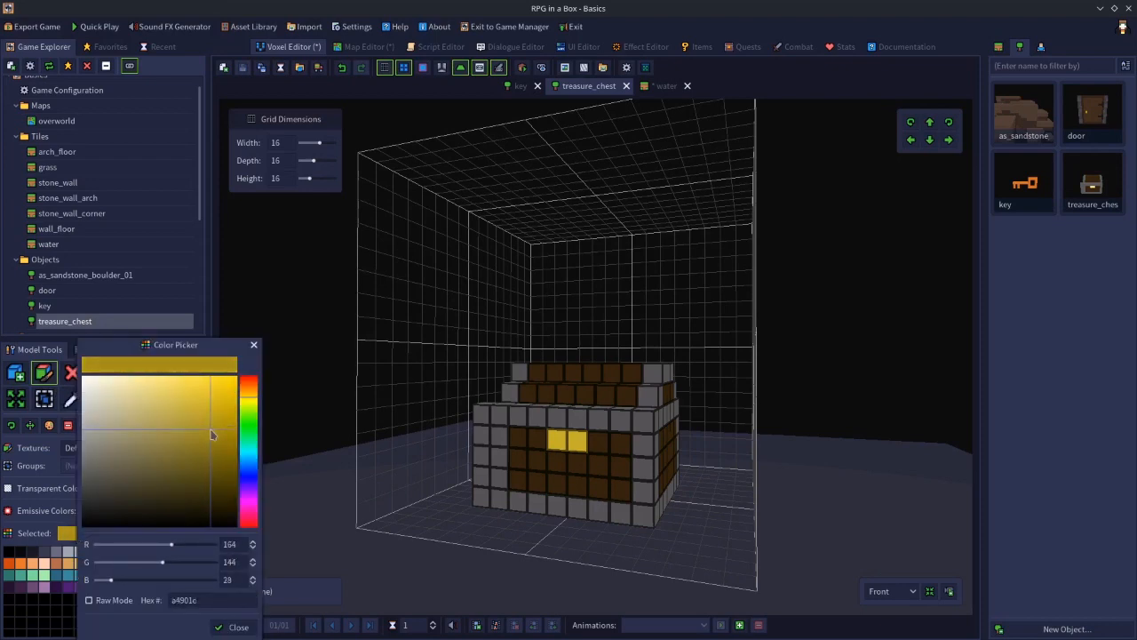
{"action": "left_click", "coordinate": [801, 325]}
{"action": "left_click_drag", "start_coordinate": [554, 441], "coordinate": [578, 445]}
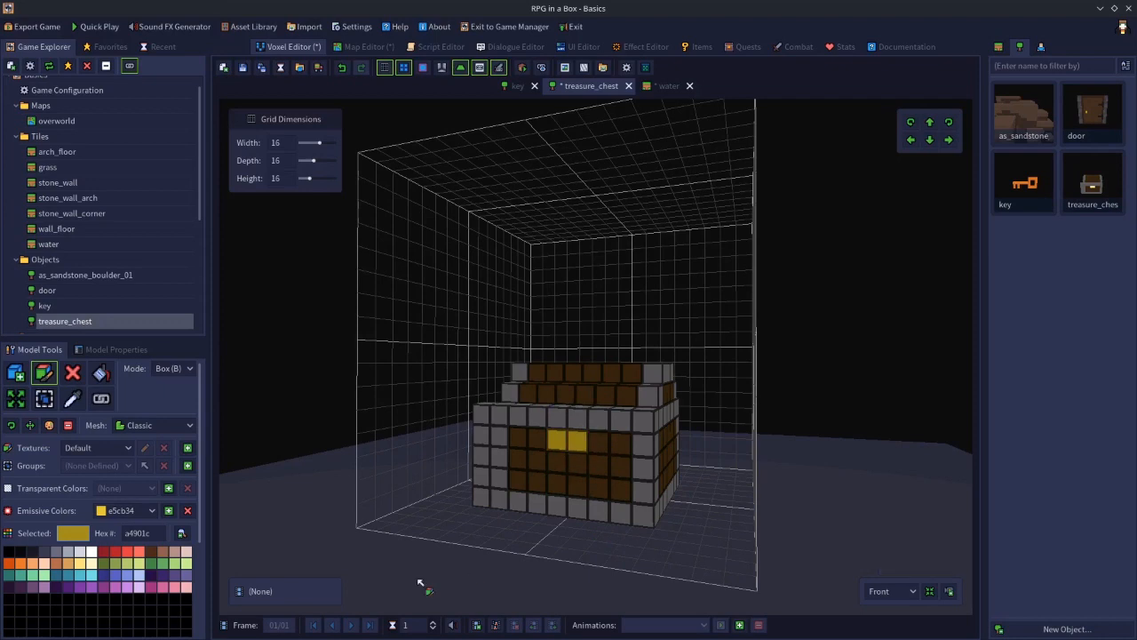
- Add a4901c as an emissive color, save the treasure chest, and preview the lock's glow
{"action": "left_click", "coordinate": [168, 513]}
{"action": "left_click", "coordinate": [244, 69]}
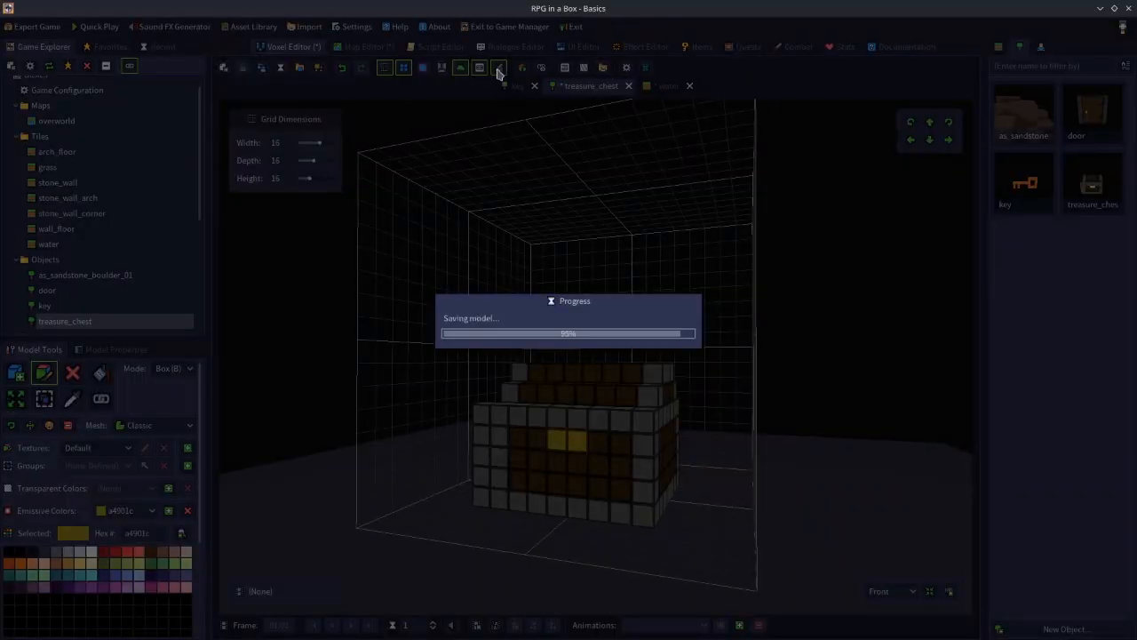
{"action": "left_click", "coordinate": [522, 70]}
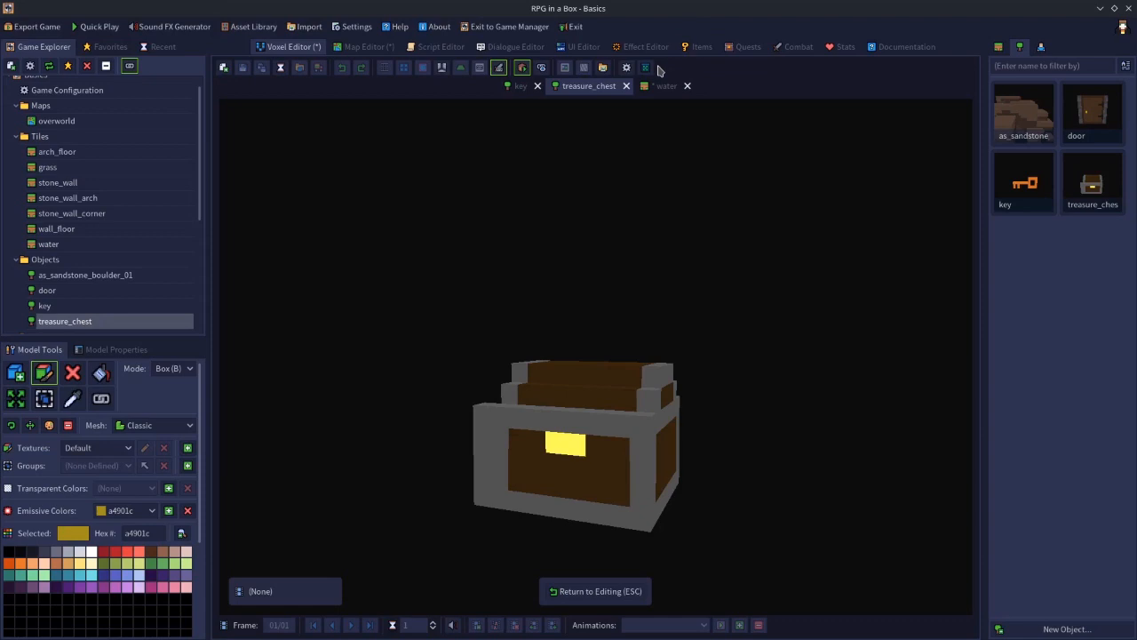
{"action": "left_click", "coordinate": [522, 68]}
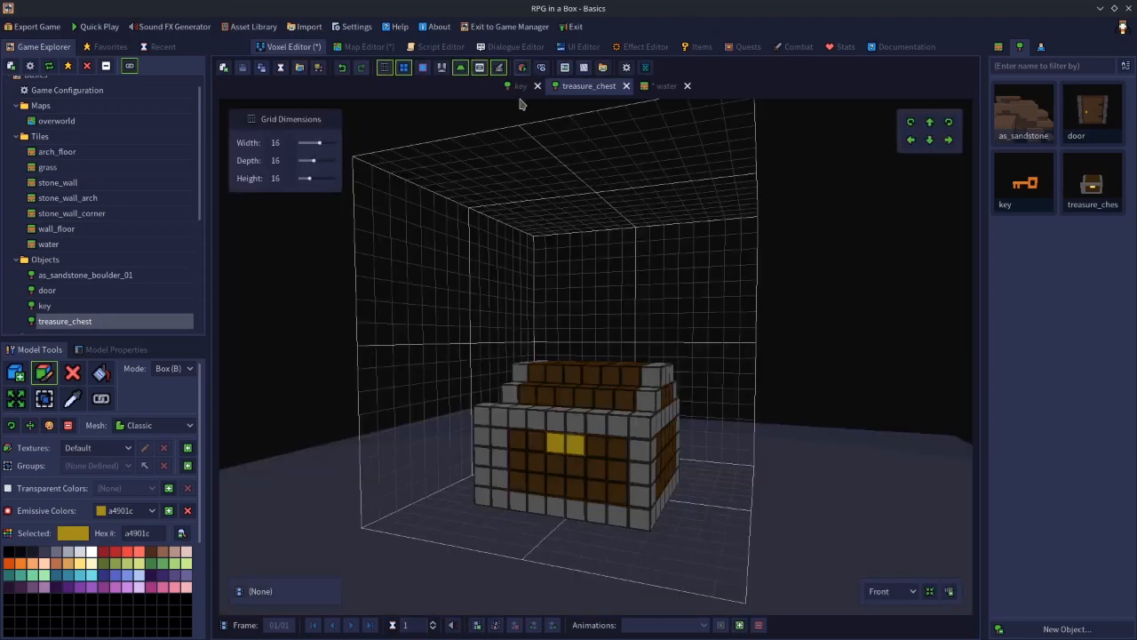
- Repaint the chest's two lock voxels with the bright yellow ffda00
{"action": "left_click", "coordinate": [73, 533]}
{"action": "left_click_drag", "start_coordinate": [228, 458], "coordinate": [235, 375]}
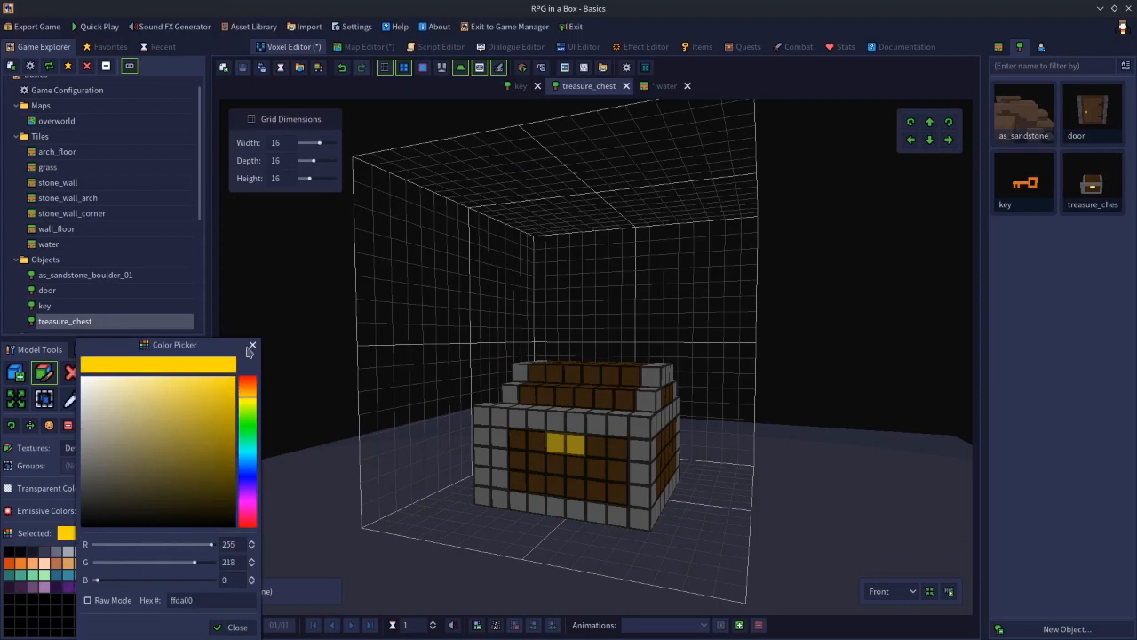
{"action": "left_click", "coordinate": [806, 285]}
{"action": "left_click", "coordinate": [556, 441]}
{"action": "left_click", "coordinate": [575, 443]}
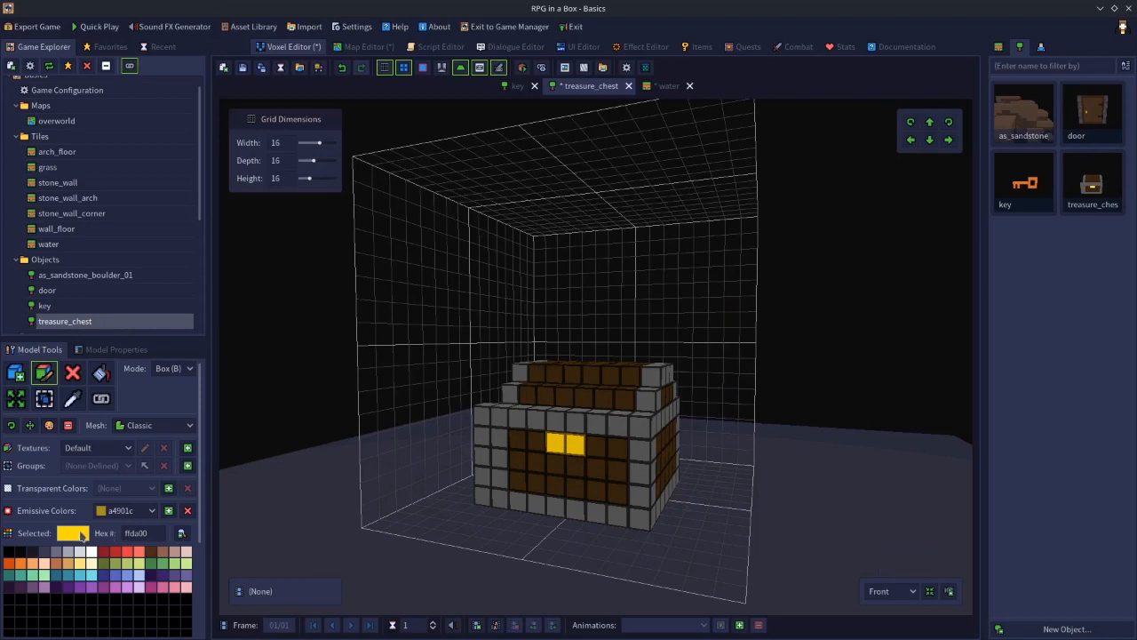
- Repaint the chest's two lock voxels with the yellow f7ff00 and add it as an emissive color
{"action": "left_click", "coordinate": [73, 533]}
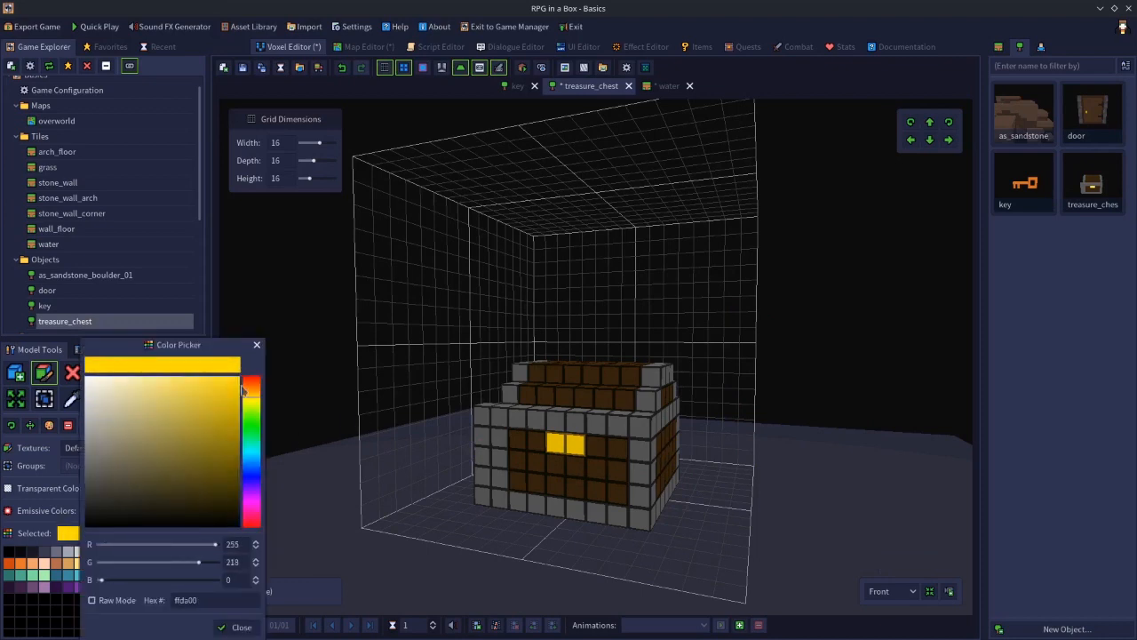
{"action": "left_click_drag", "start_coordinate": [251, 402], "coordinate": [256, 406]}
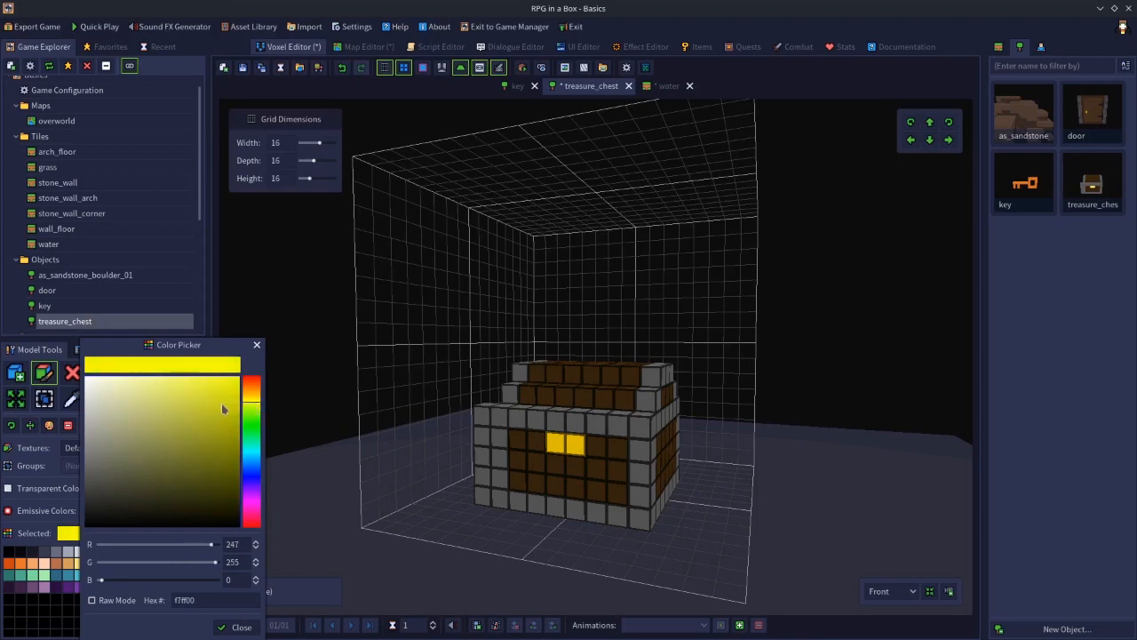
{"action": "left_click", "coordinate": [819, 383]}
{"action": "left_click", "coordinate": [572, 442]}
{"action": "left_click", "coordinate": [556, 443]}
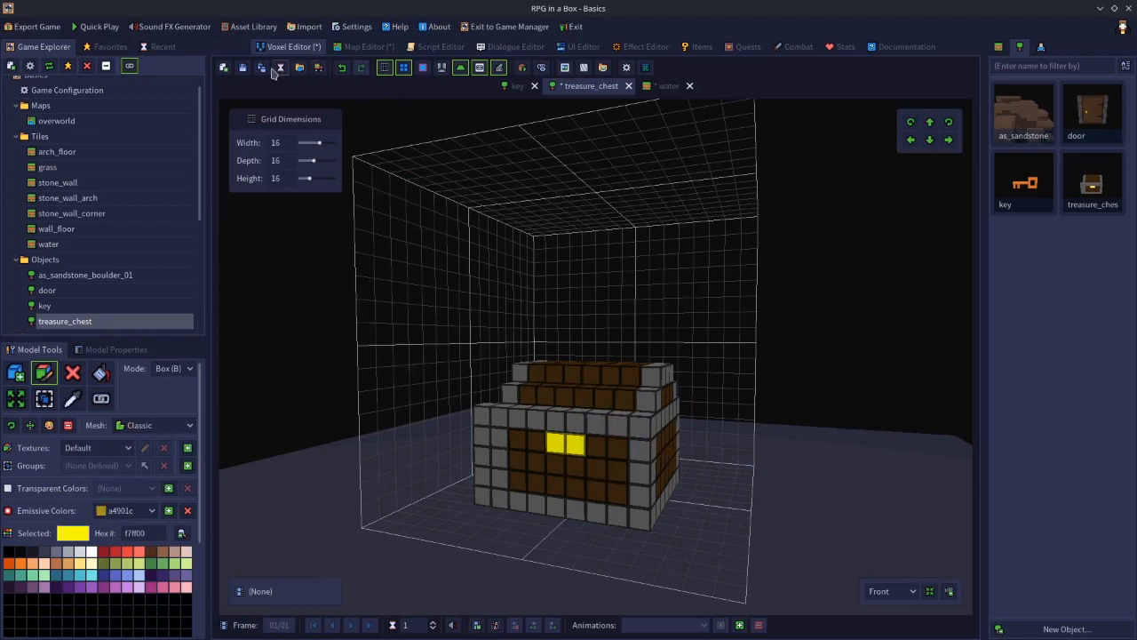
{"action": "left_click", "coordinate": [168, 510]}
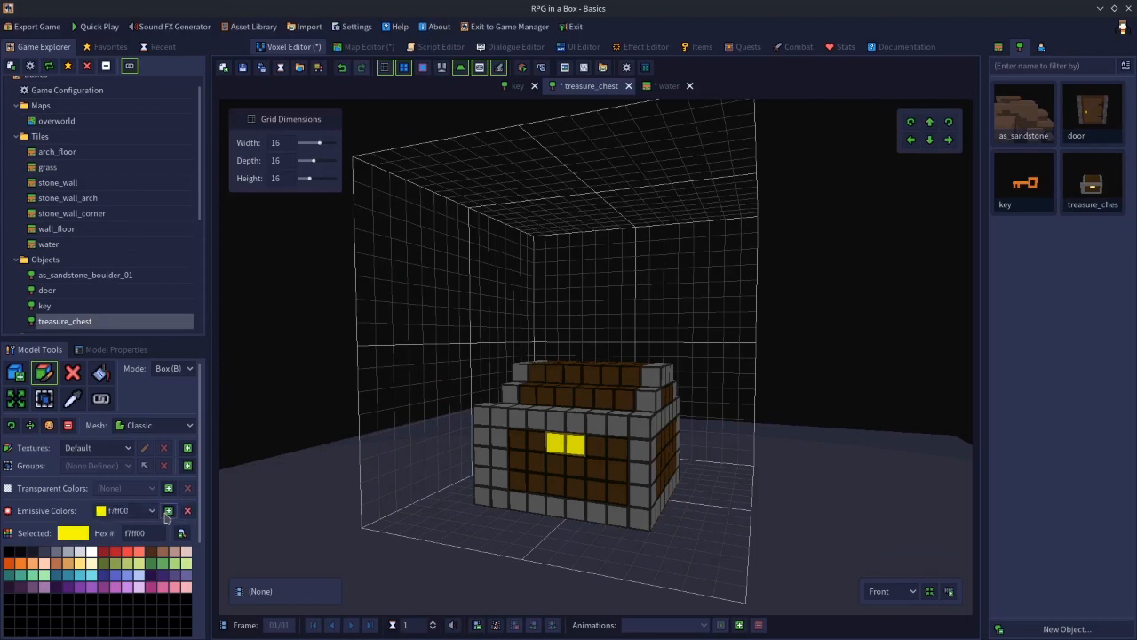
- Save the treasure chest and preview the lock's yellow glow, toggling the preview twice before returning to editing
{"action": "left_click", "coordinate": [242, 68]}
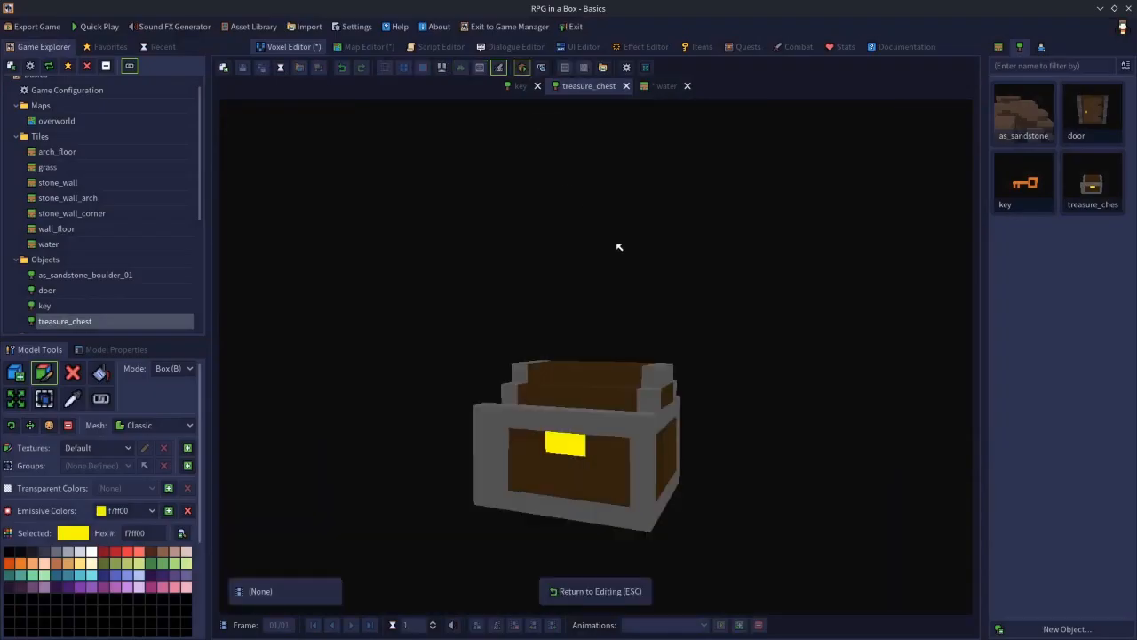
{"action": "left_click", "coordinate": [525, 68]}
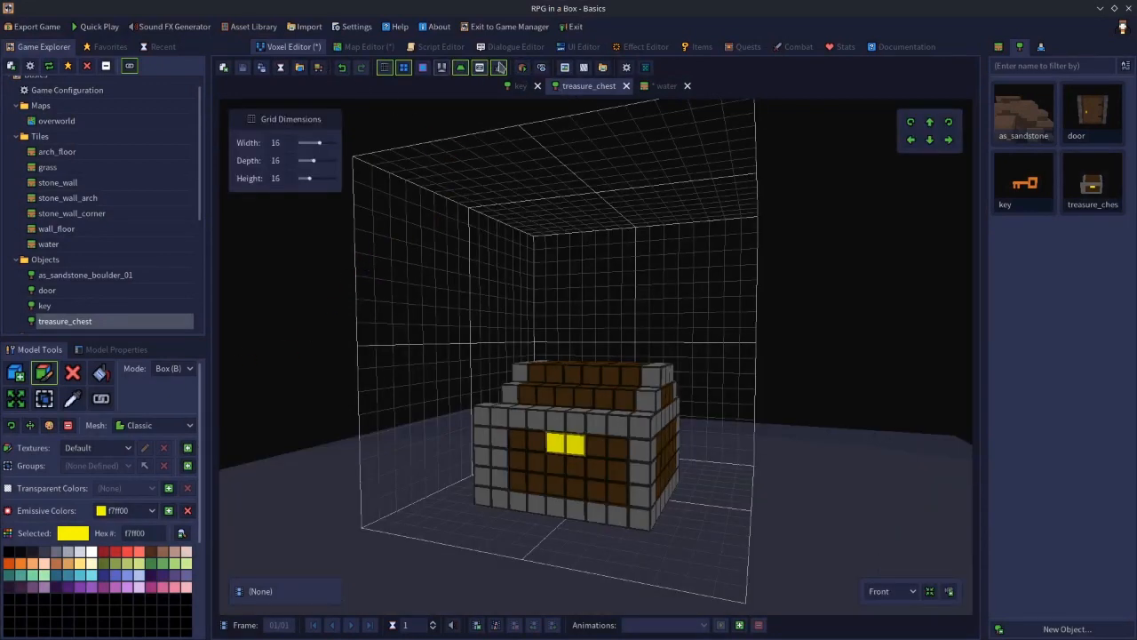
{"action": "left_click", "coordinate": [522, 68]}
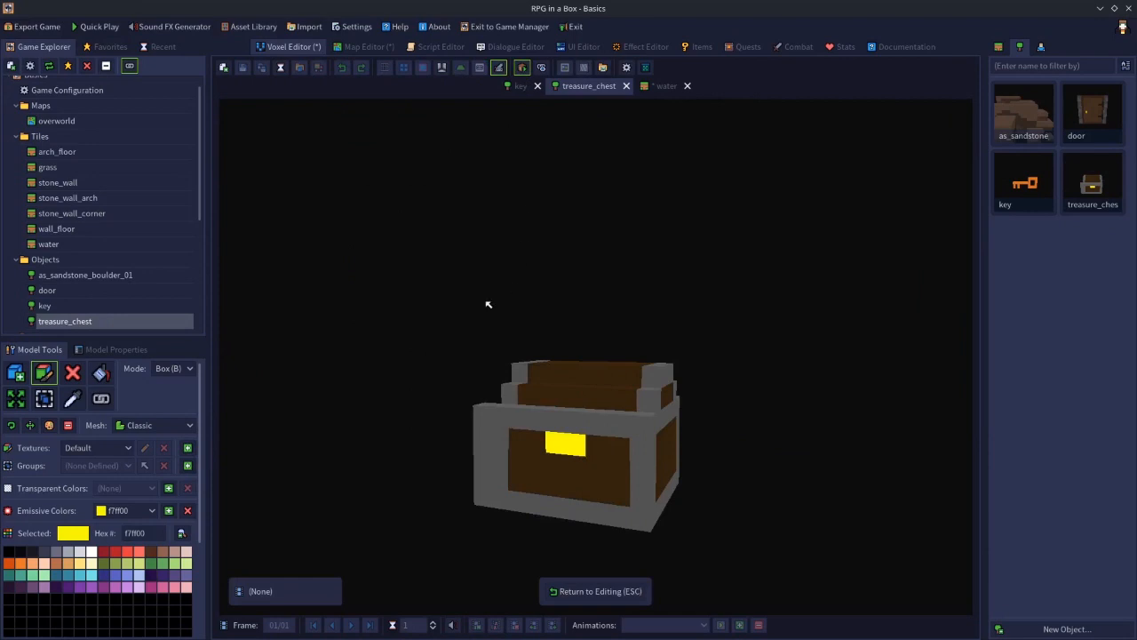
{"action": "left_click", "coordinate": [523, 69]}
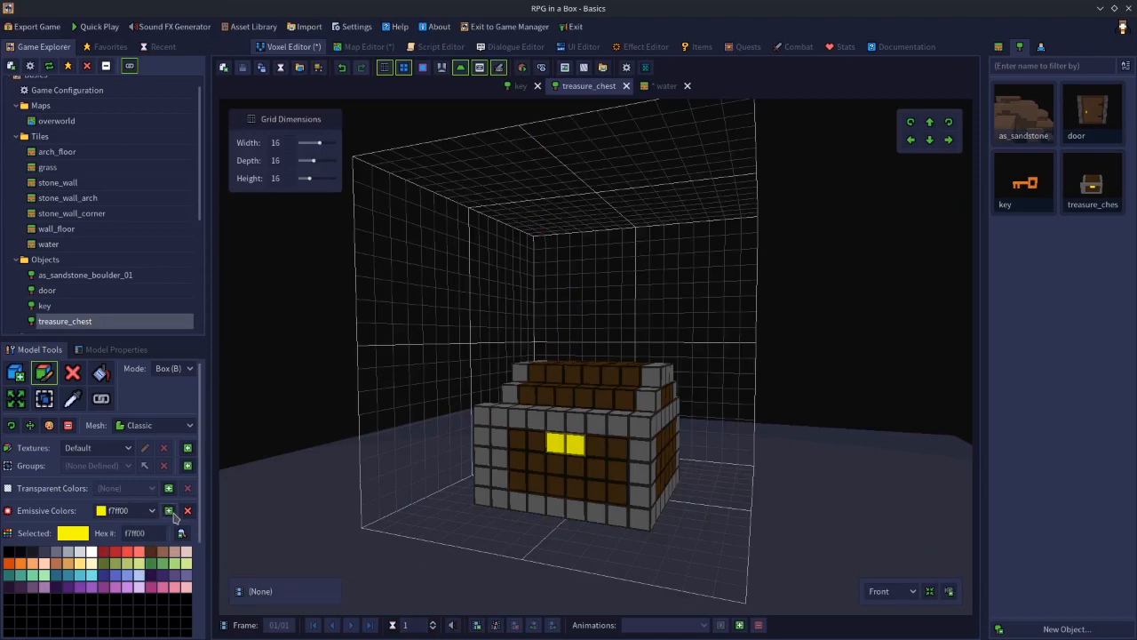
- Repaint the chest's two lock voxels with the pale green cdf090 and replace the existing emissive color with it
{"action": "left_click", "coordinate": [175, 564]}
{"action": "left_click", "coordinate": [185, 565]}
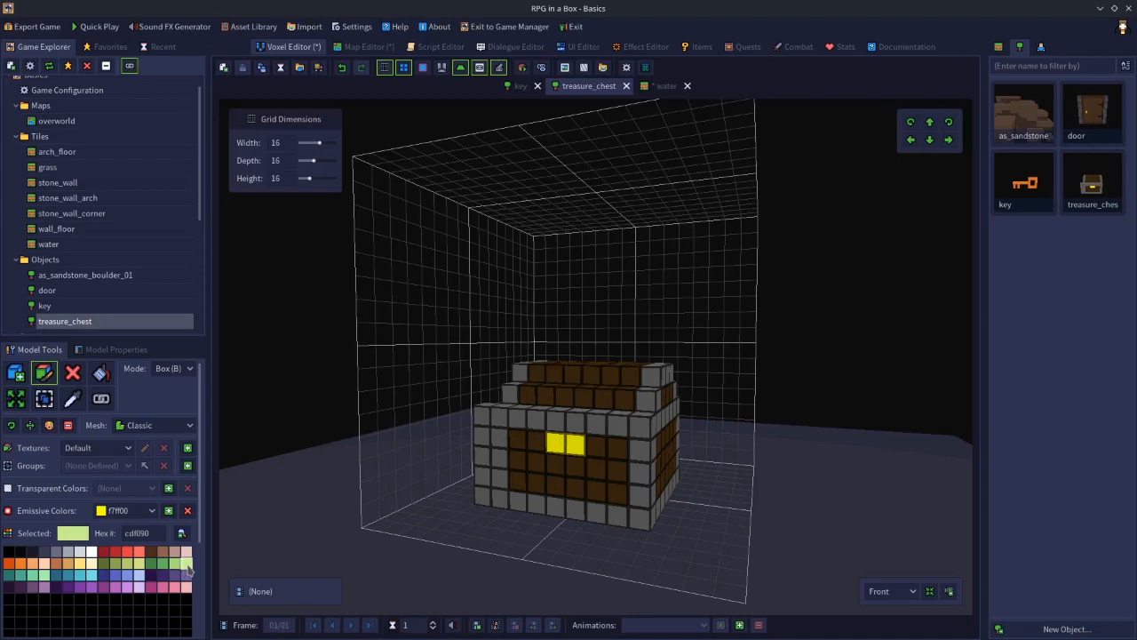
{"action": "left_click", "coordinate": [554, 444]}
{"action": "left_click", "coordinate": [572, 450]}
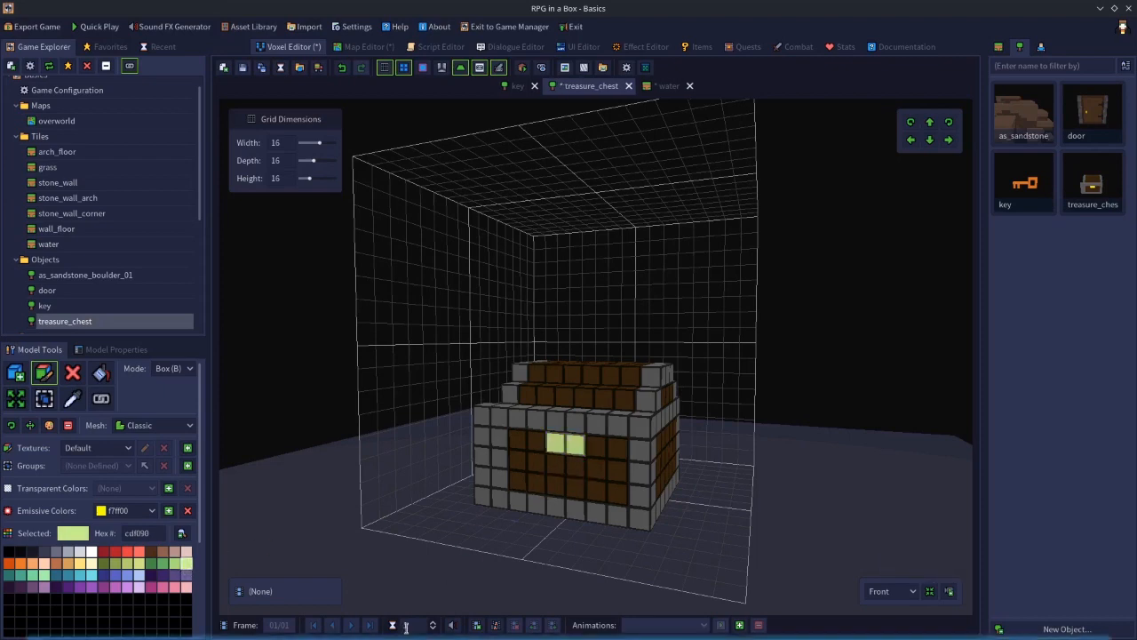
{"action": "left_click", "coordinate": [187, 511]}
{"action": "left_click", "coordinate": [168, 514]}
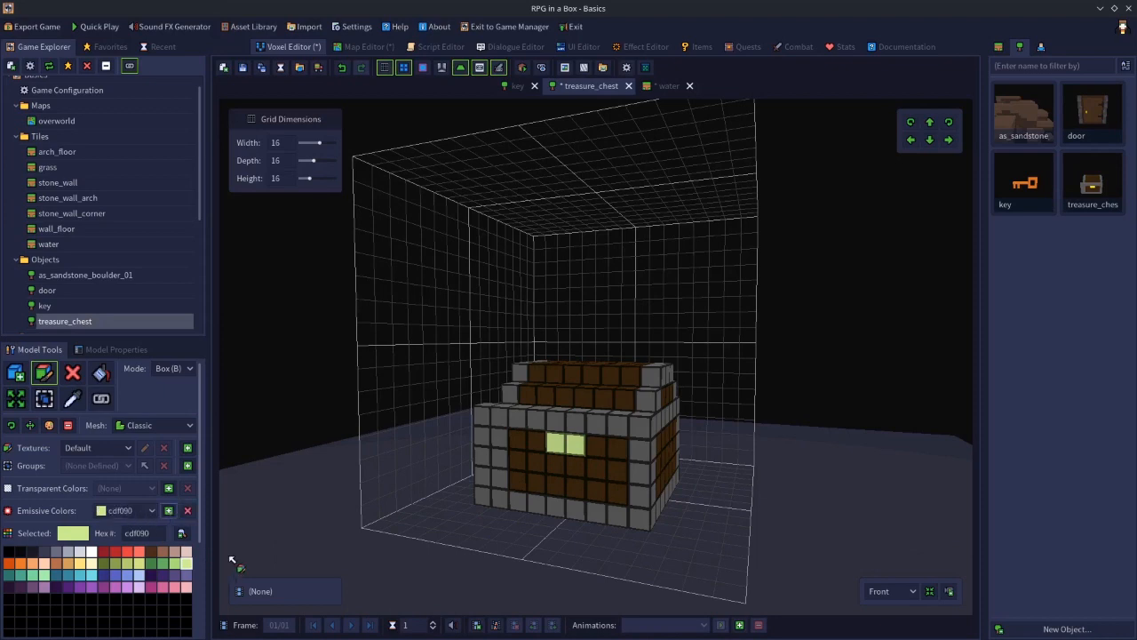
- Save the treasure chest and preview the pale green lock's glow, returning to editing
{"action": "left_click", "coordinate": [243, 68]}
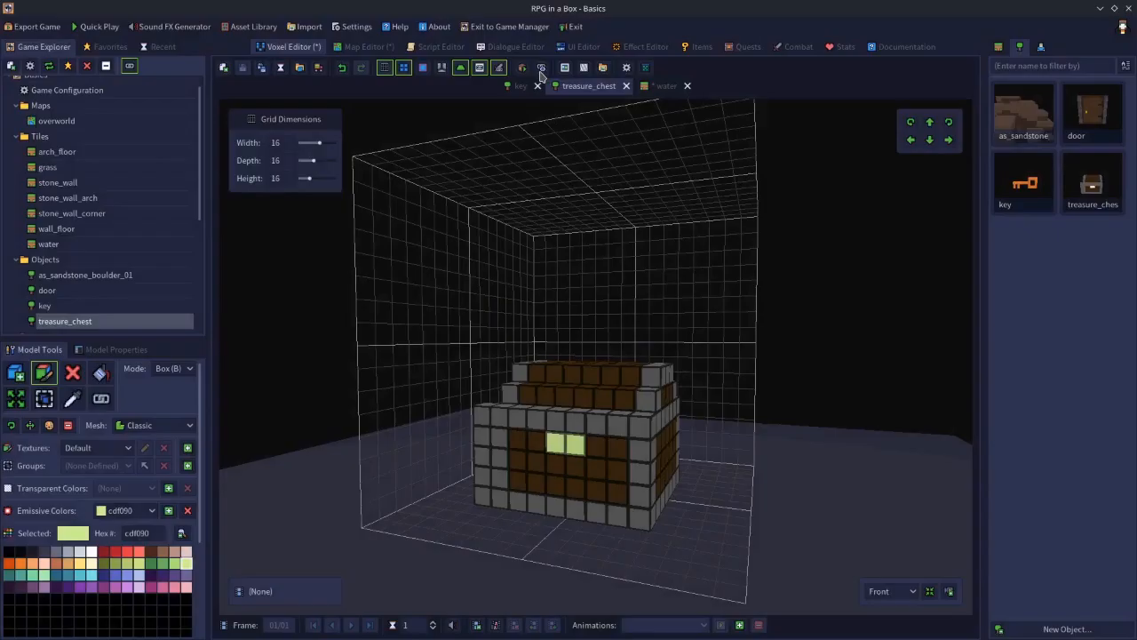
{"action": "left_click", "coordinate": [522, 71]}
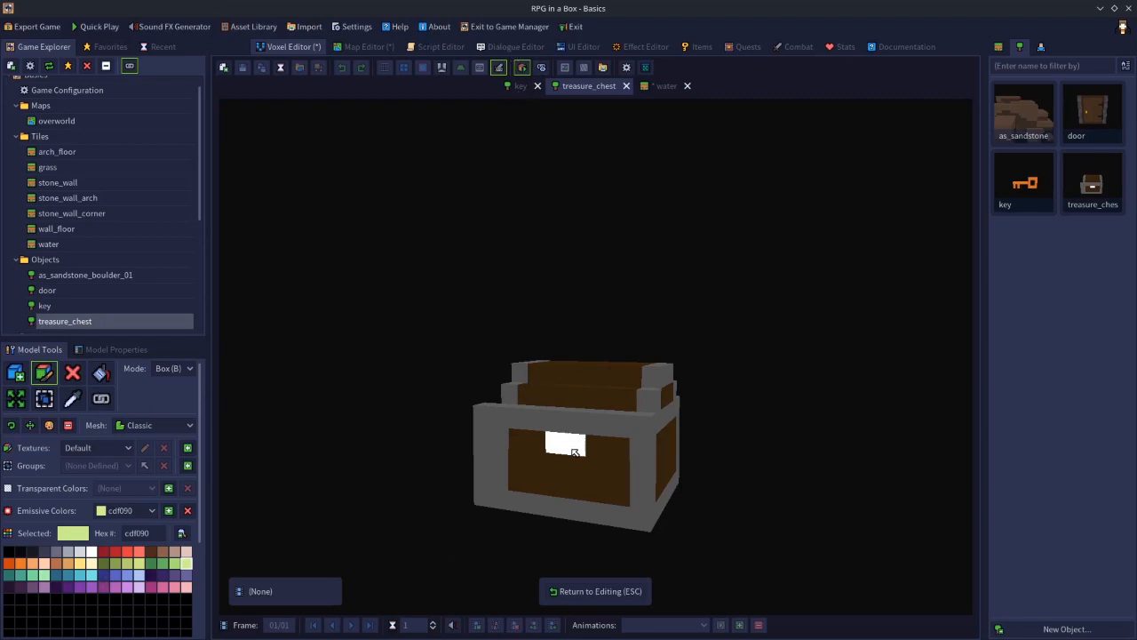
{"action": "left_click", "coordinate": [522, 68]}
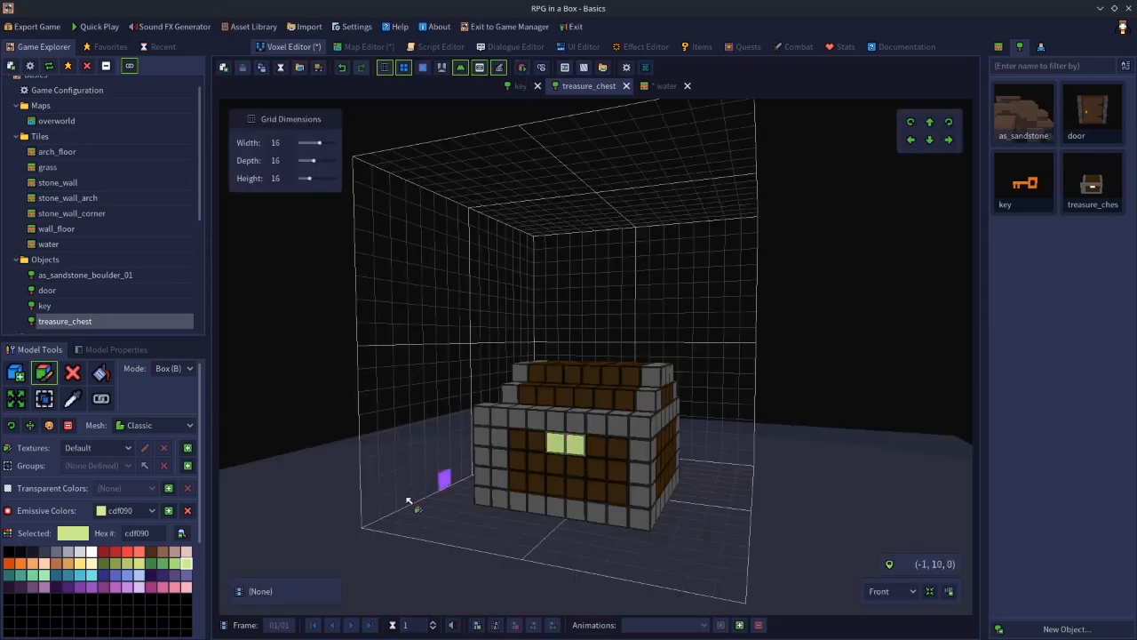
- Repaint the chest's two lock voxels with the darker green 458a47 and make it the emissive color in place of cdf090
{"action": "left_click", "coordinate": [151, 562]}
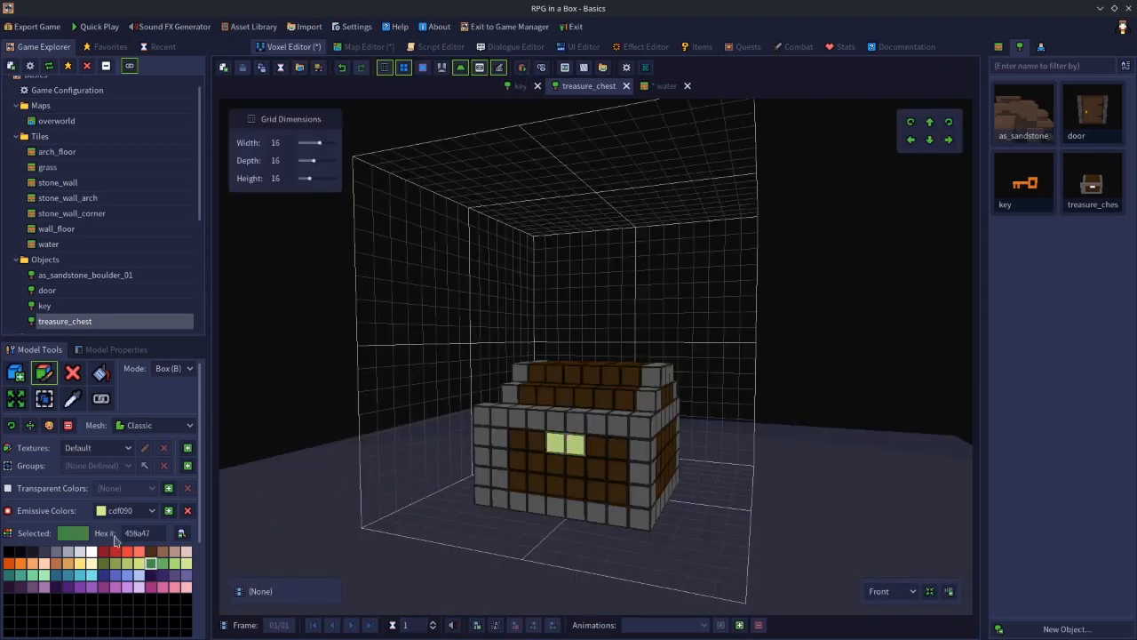
{"action": "left_click", "coordinate": [556, 444]}
{"action": "left_click", "coordinate": [575, 446]}
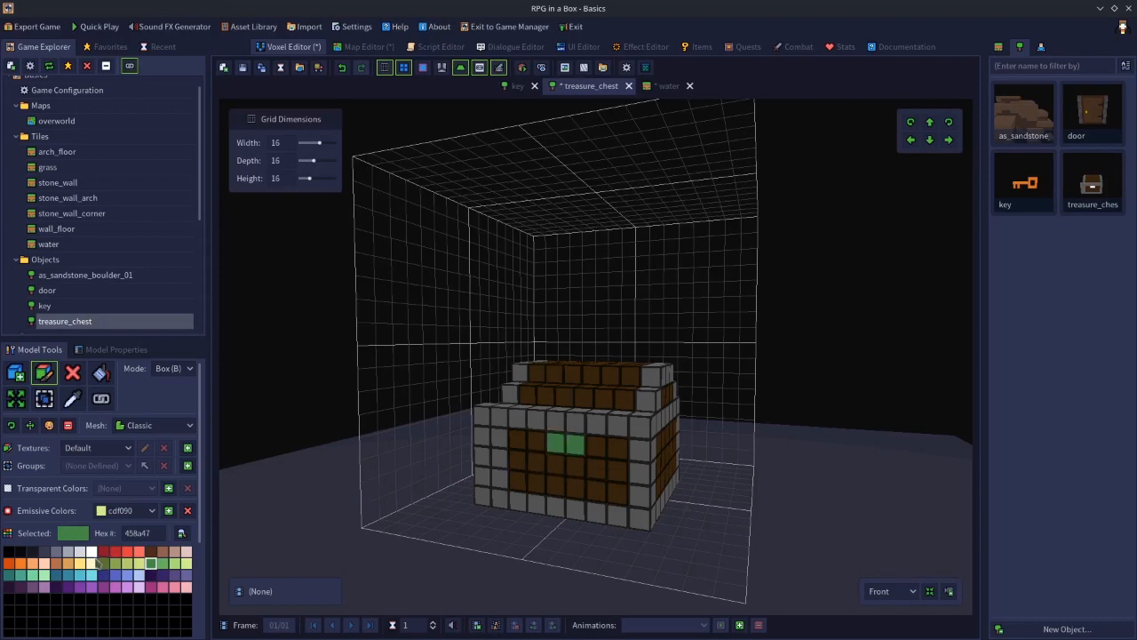
{"action": "left_click", "coordinate": [188, 511]}
{"action": "left_click", "coordinate": [168, 511]}
- Save the treasure chest with the 458a47 lock and preview its glow, returning to editing
{"action": "left_click", "coordinate": [242, 69]}
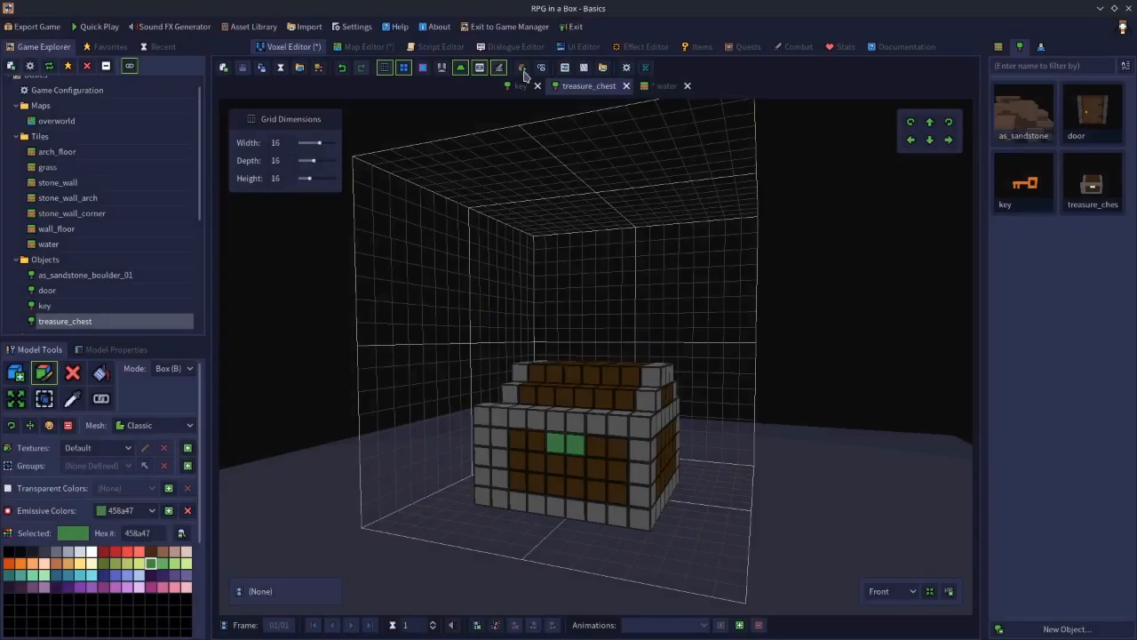
{"action": "left_click", "coordinate": [522, 70]}
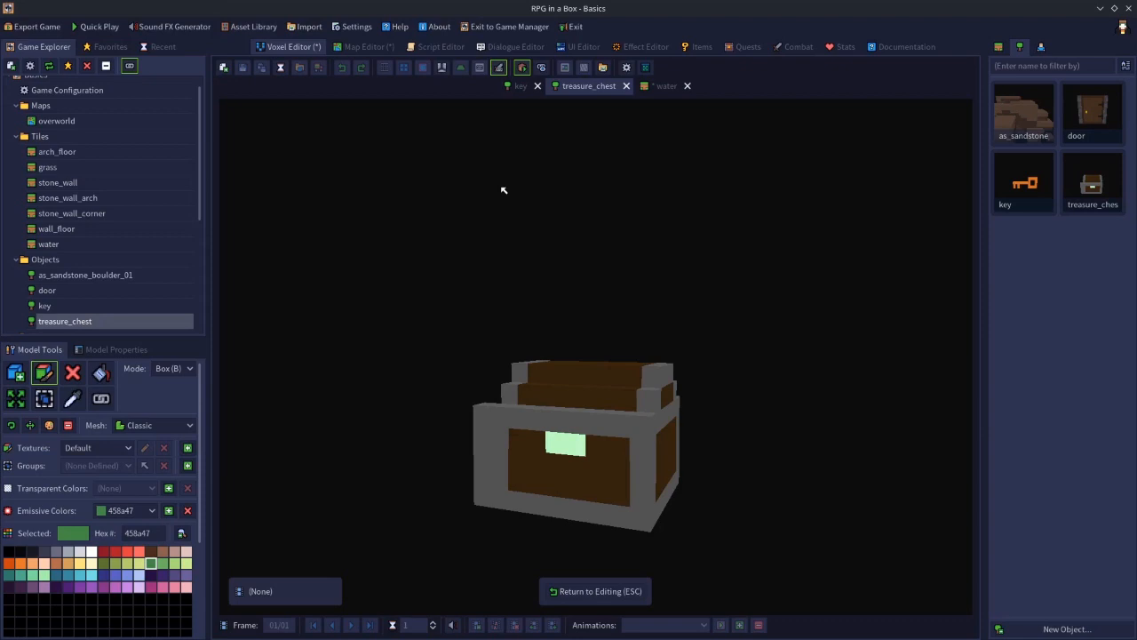
{"action": "left_click", "coordinate": [521, 69]}
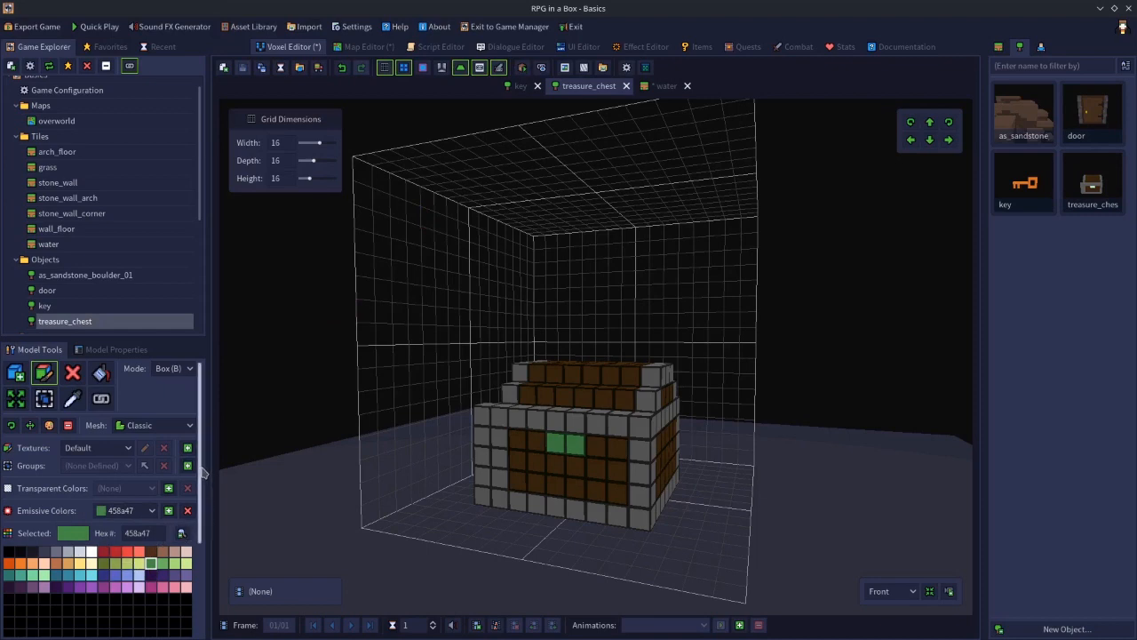
- Try several built-in color palettes, including Windows and CGA, and switch back to Box of Colors
{"action": "scroll", "coordinate": [203, 483], "scroll_direction": "down", "scroll_amount": 5}
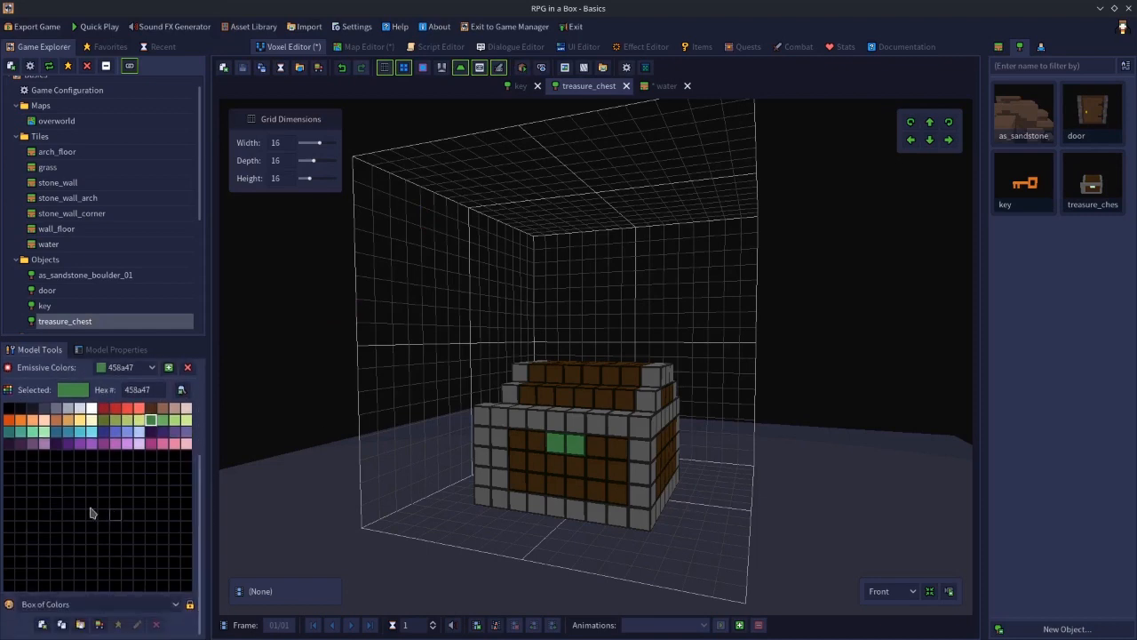
{"action": "left_click", "coordinate": [66, 606]}
{"action": "left_click", "coordinate": [42, 521]}
{"action": "left_click", "coordinate": [84, 604]}
{"action": "left_click", "coordinate": [59, 593]}
{"action": "left_click", "coordinate": [89, 604]}
{"action": "left_click", "coordinate": [53, 628]}
{"action": "left_click", "coordinate": [64, 605]}
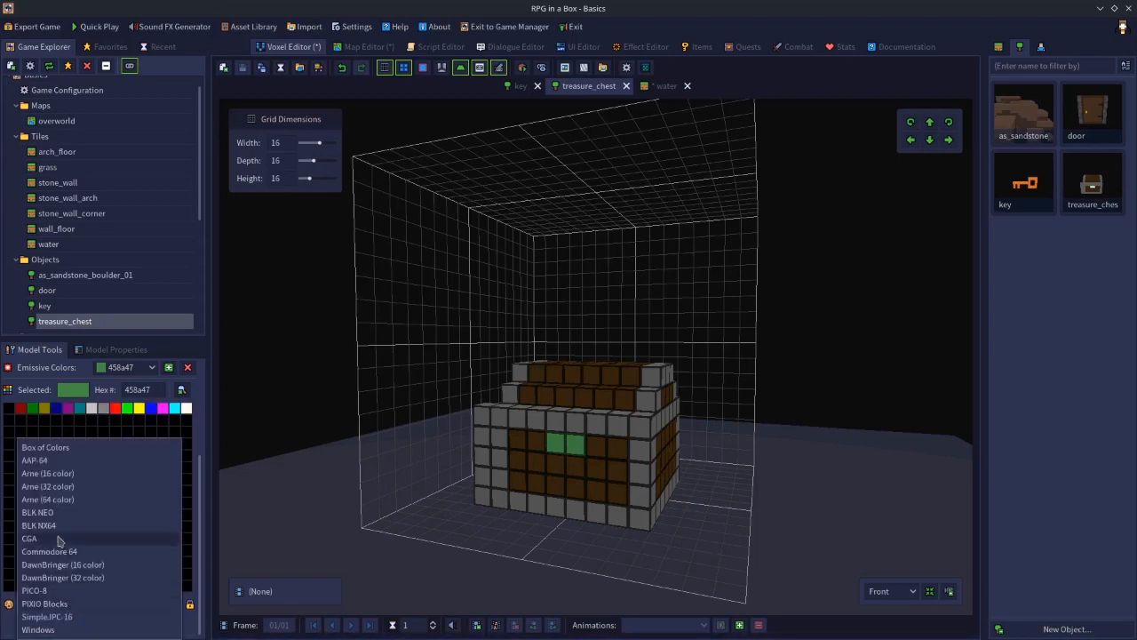
{"action": "left_click", "coordinate": [49, 590]}
{"action": "left_click", "coordinate": [73, 605]}
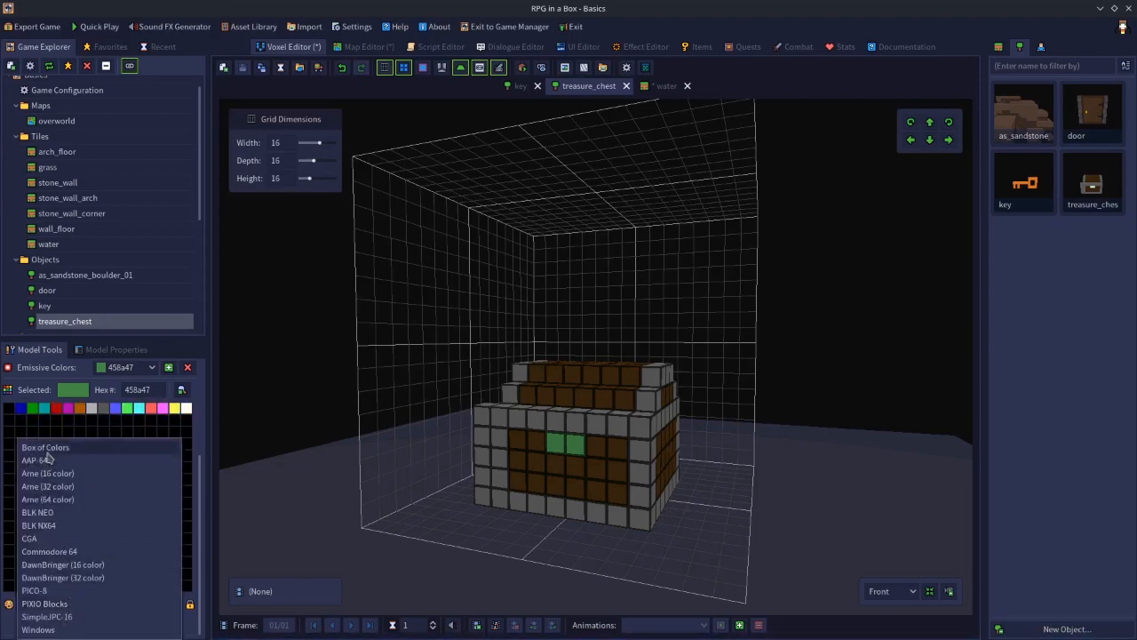
{"action": "left_click", "coordinate": [47, 447]}
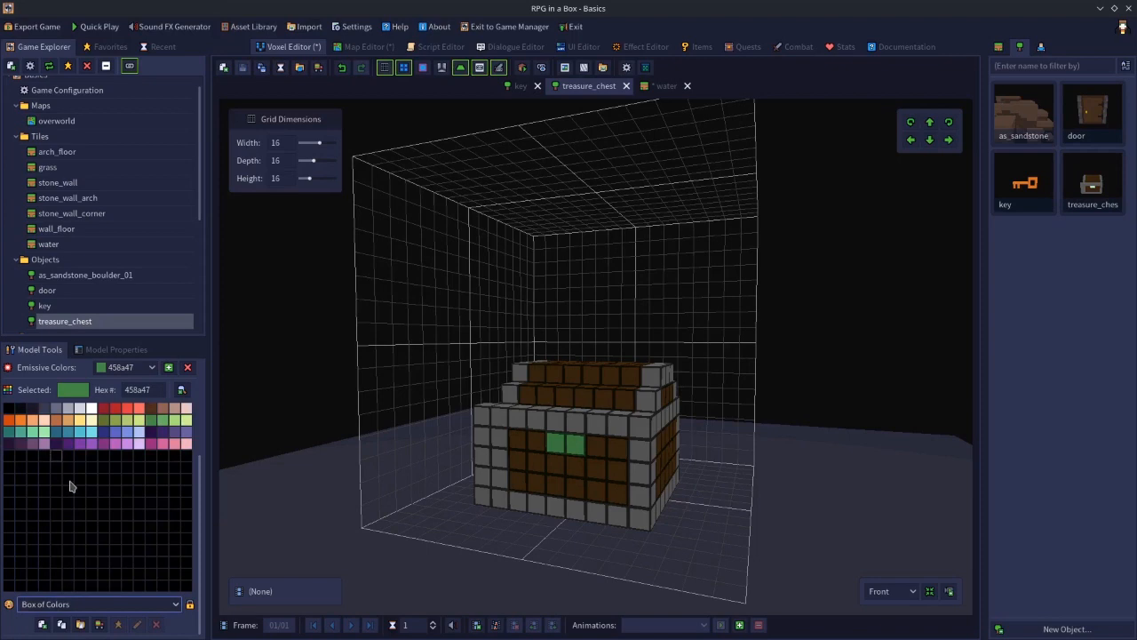
- Create a new empty color palette named mine
{"action": "left_click", "coordinate": [42, 624]}
{"action": "type", "text": "m"}
{"action": "key", "text": "BackSpace"}
{"action": "key", "text": "BackSpace"}
{"action": "key", "text": "BackSpace"}
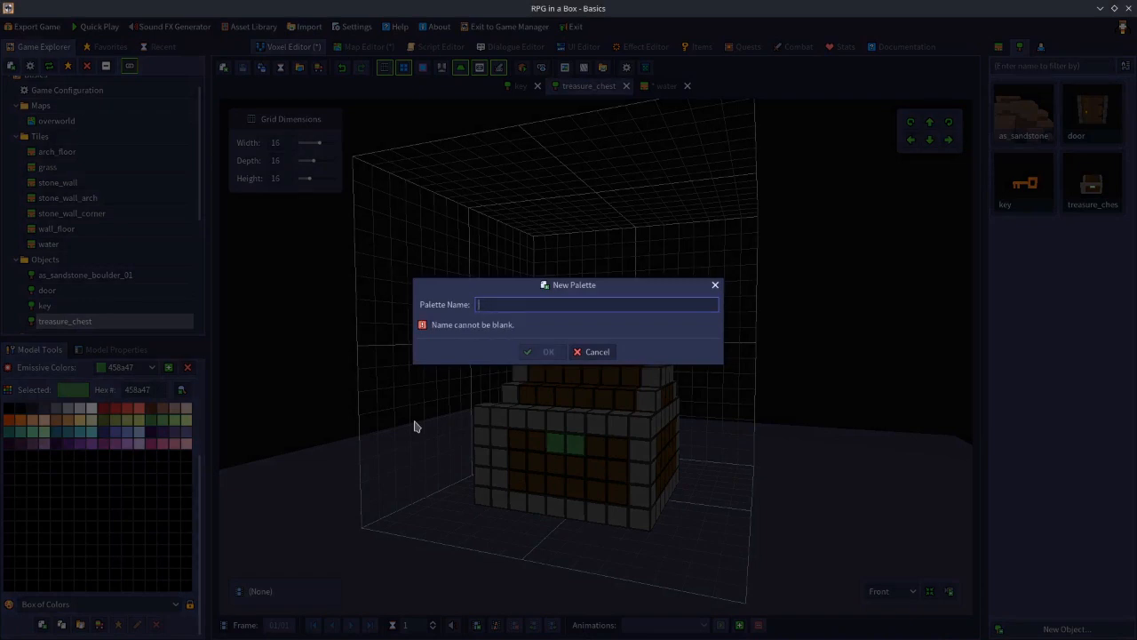
{"action": "type", "text": "mine"}
{"action": "key", "text": "Return"}
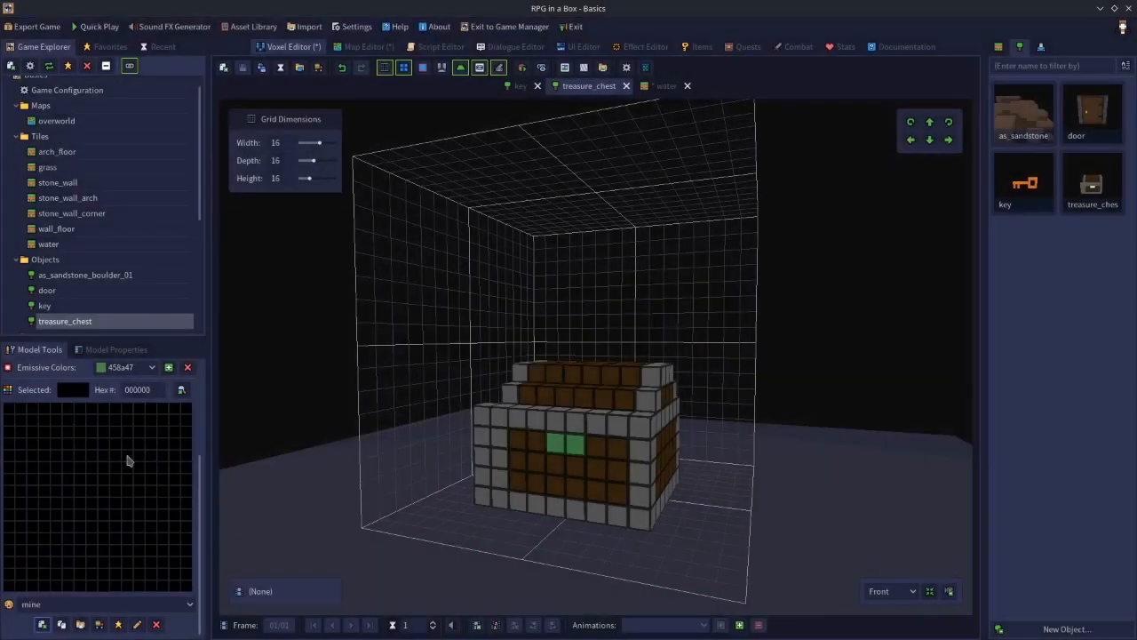
- Set the first slot of the mine palette to the red c41212
{"action": "scroll", "coordinate": [55, 430], "scroll_direction": "up", "scroll_amount": 3}
{"action": "scroll", "coordinate": [82, 480], "scroll_direction": "down", "scroll_amount": 2}
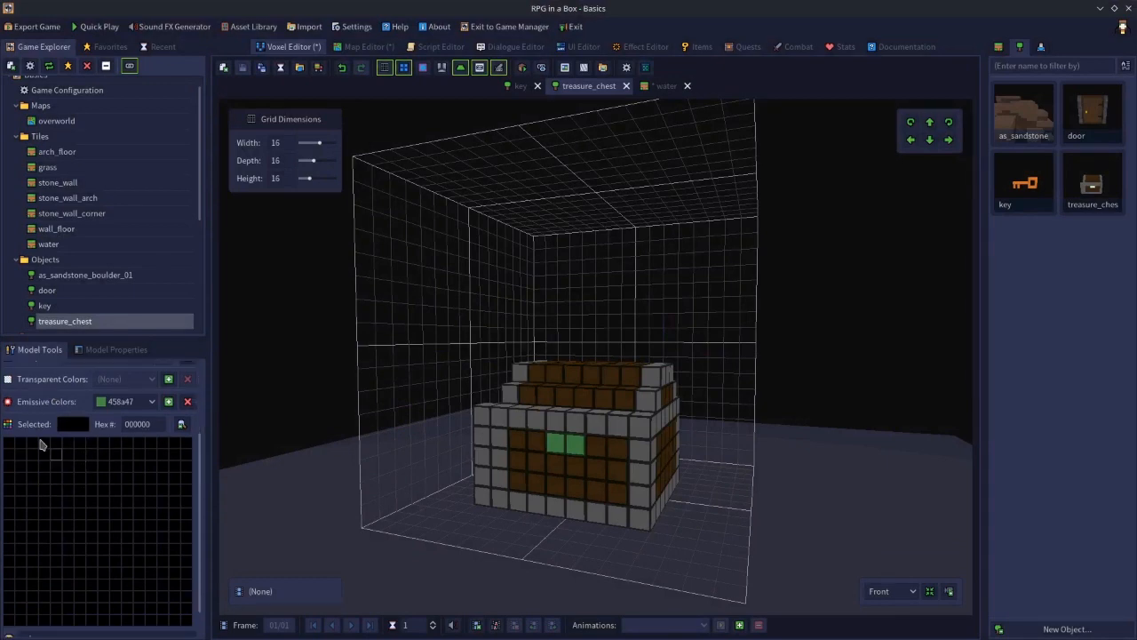
{"action": "left_click", "coordinate": [9, 446]}
{"action": "left_click", "coordinate": [66, 428]}
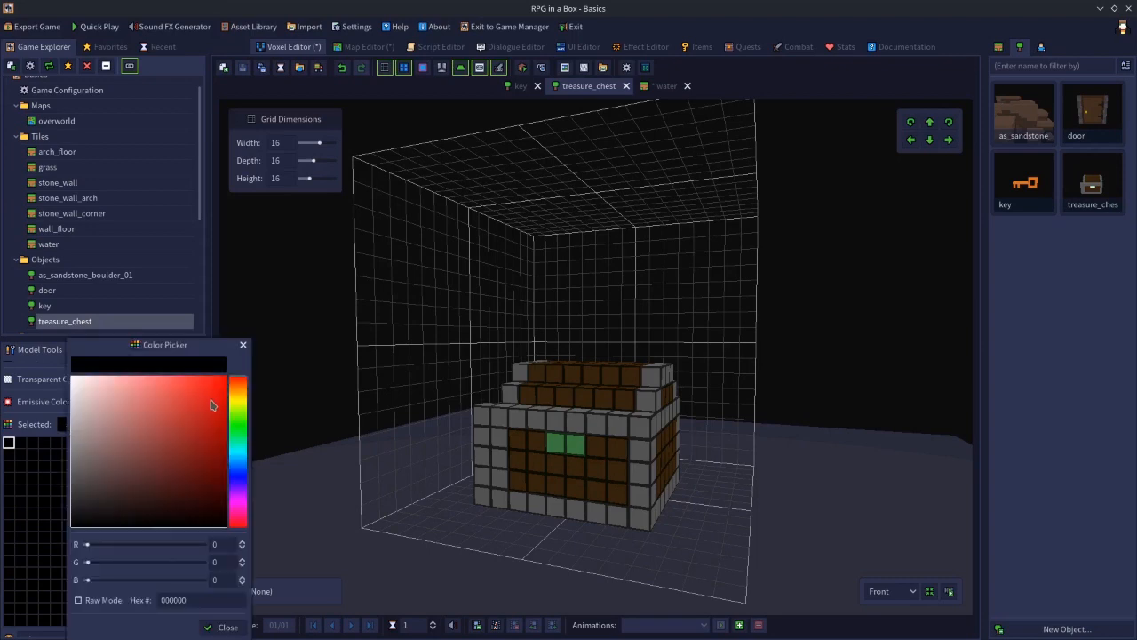
{"action": "left_click", "coordinate": [225, 379]}
{"action": "left_click", "coordinate": [36, 456]}
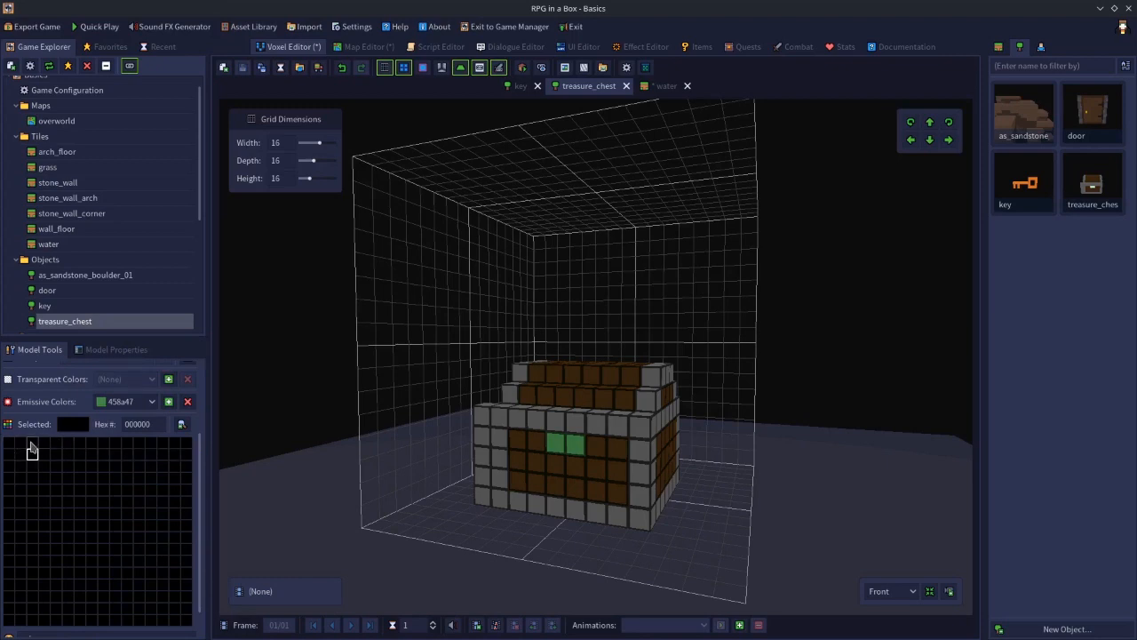
{"action": "double_click", "coordinate": [8, 448]}
{"action": "left_click", "coordinate": [150, 412]}
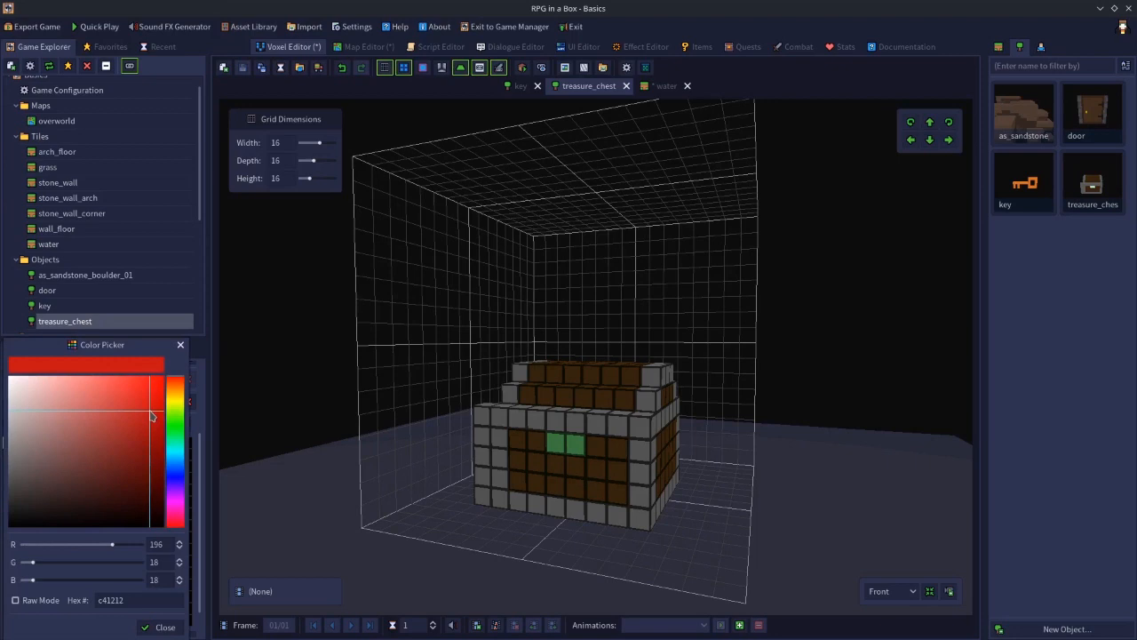
{"action": "left_click", "coordinate": [160, 627]}
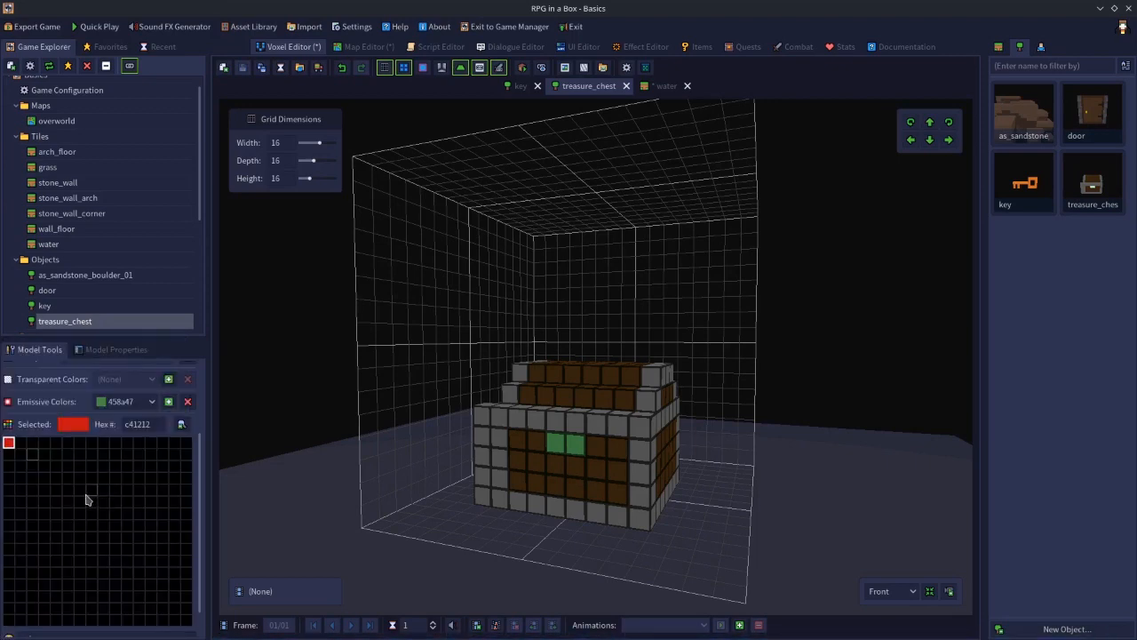
- Set the mine palette's second slot to the blue 0040ff and its third slot to a light red
{"action": "right_click", "coordinate": [21, 447]}
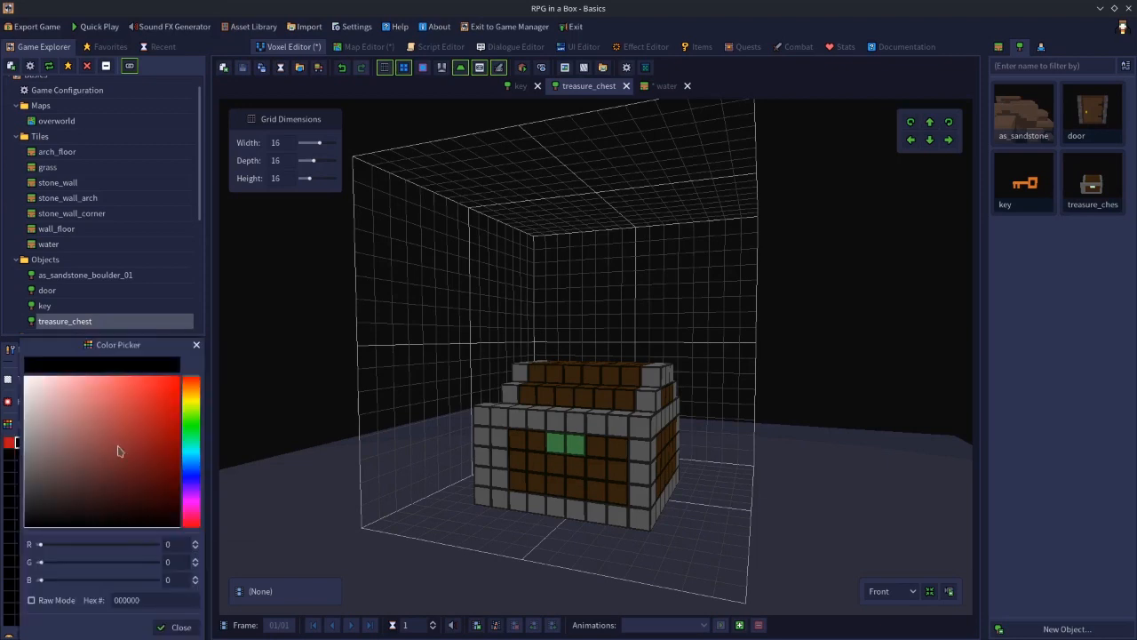
{"action": "left_click", "coordinate": [192, 475]}
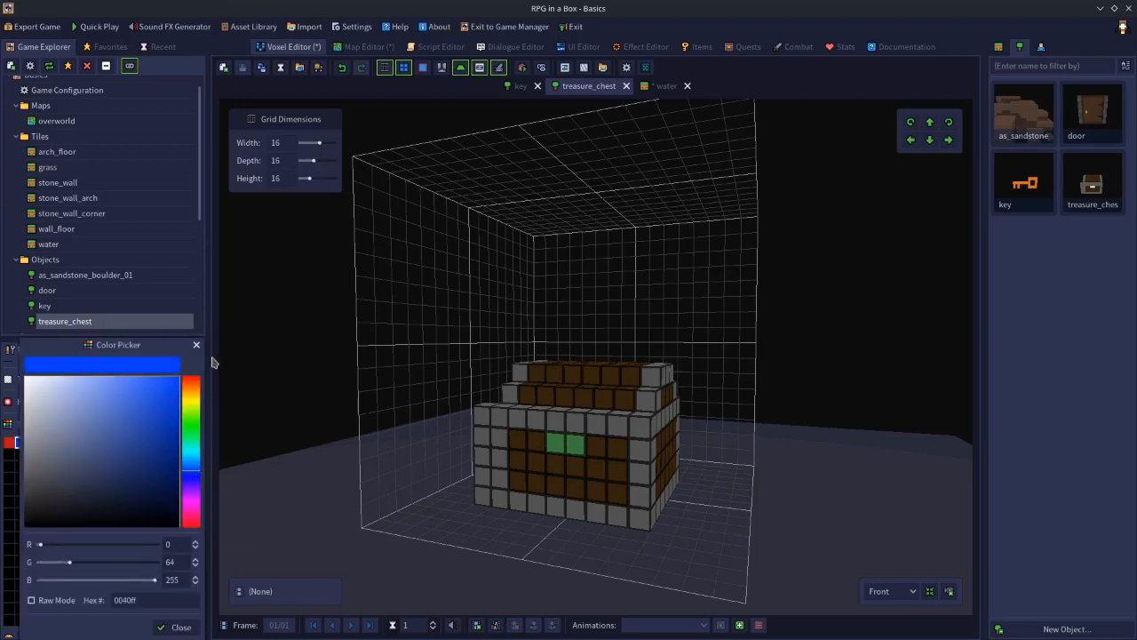
{"action": "left_click", "coordinate": [196, 345]}
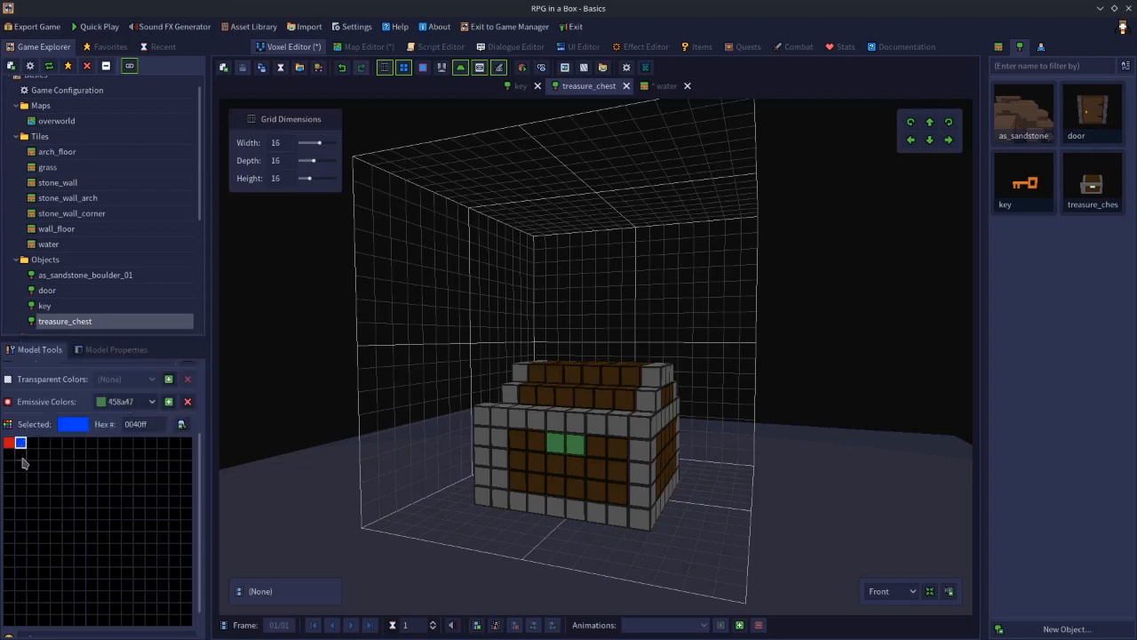
{"action": "left_click", "coordinate": [32, 442]}
{"action": "right_click", "coordinate": [32, 442]}
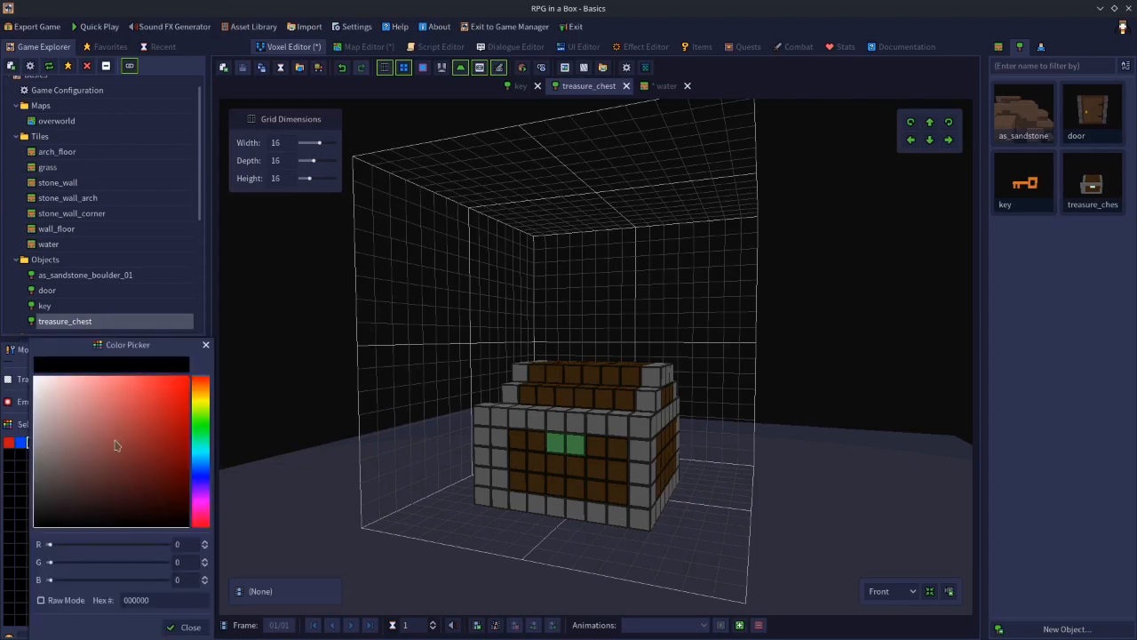
{"action": "left_click", "coordinate": [149, 396]}
{"action": "left_click", "coordinate": [10, 502]}
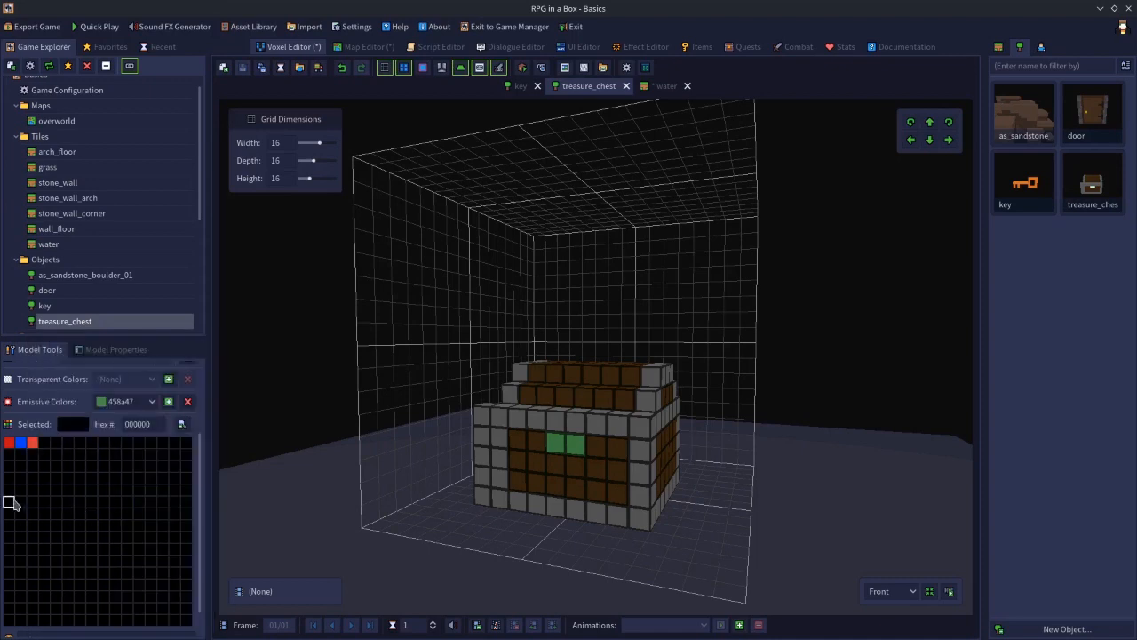
- Delete the mine palette and confirm the deletion
{"action": "left_click", "coordinate": [45, 443]}
{"action": "scroll", "coordinate": [111, 480], "scroll_direction": "down", "scroll_amount": 1}
{"action": "scroll", "coordinate": [111, 481], "scroll_direction": "up", "scroll_amount": 1}
{"action": "scroll", "coordinate": [110, 476], "scroll_direction": "down", "scroll_amount": 1}
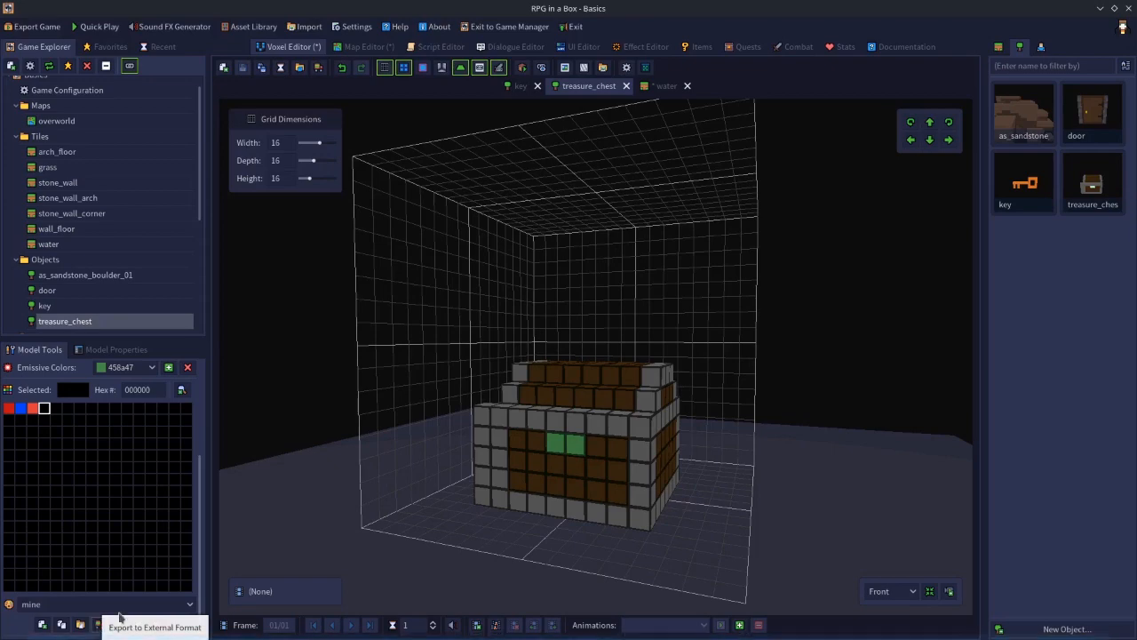
{"action": "left_click", "coordinate": [155, 624]}
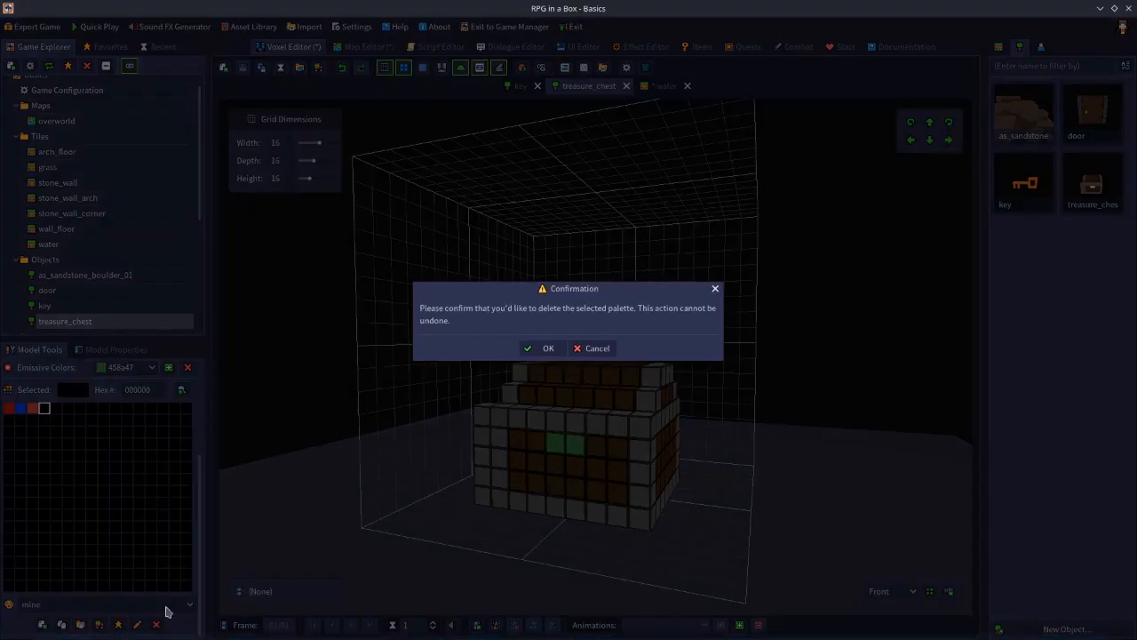
{"action": "left_click", "coordinate": [534, 348]}
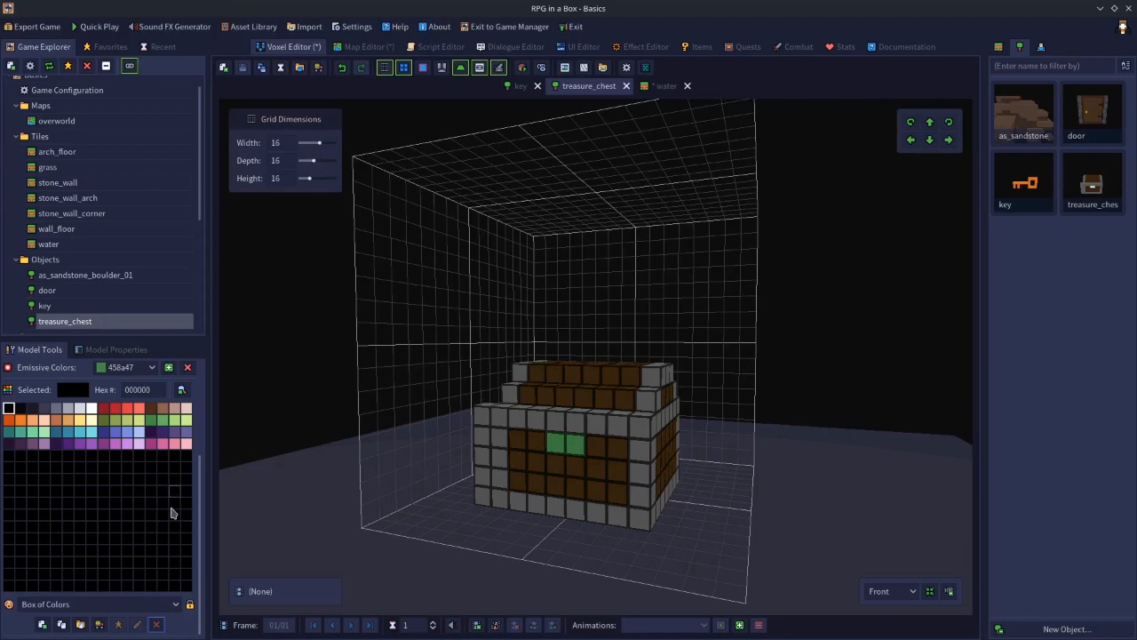
{"action": "scroll", "coordinate": [176, 520], "scroll_direction": "up", "scroll_amount": 4}
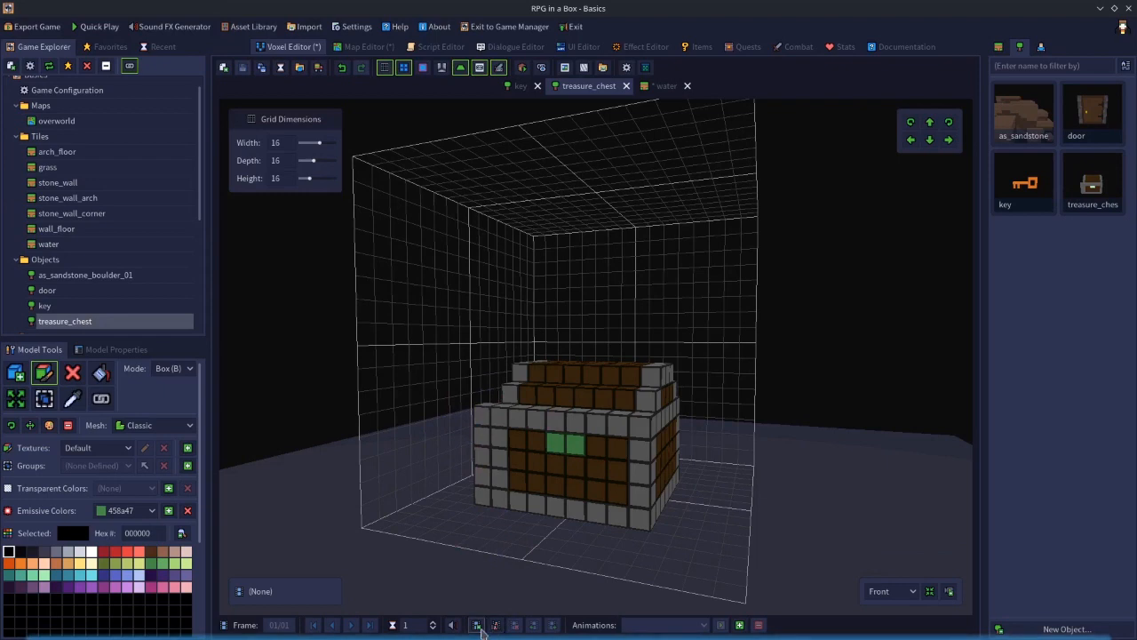
- Insert several new empty frames after the treasure chest's first frame
{"action": "key", "text": "ctrl+n"}
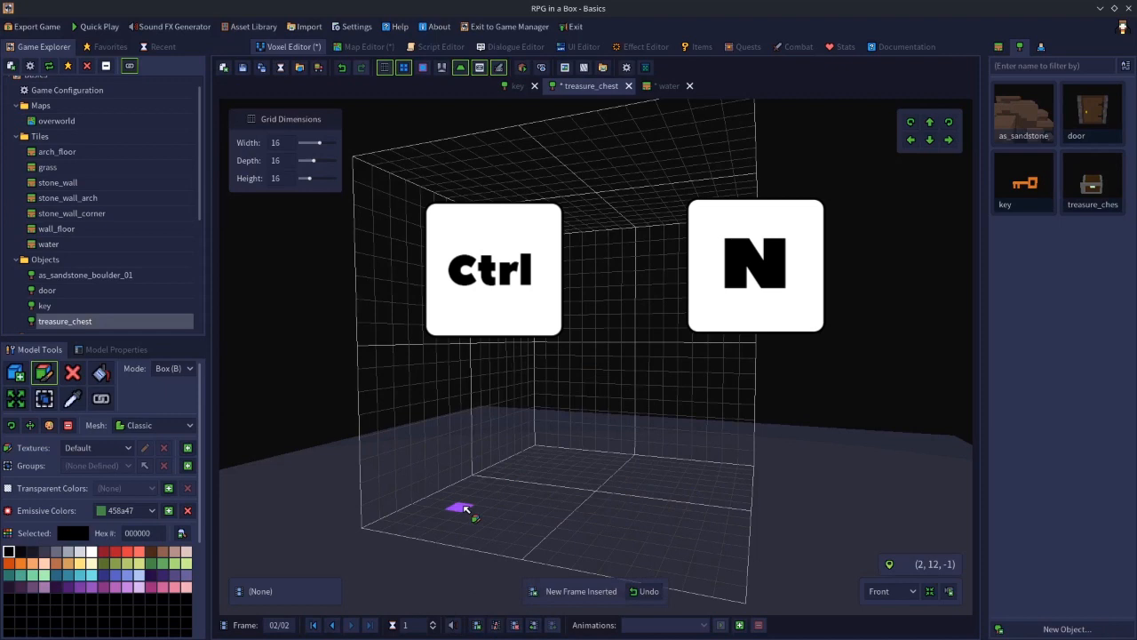
{"action": "key", "text": "ctrl+n"}
{"action": "key", "text": "ctrl+n"}
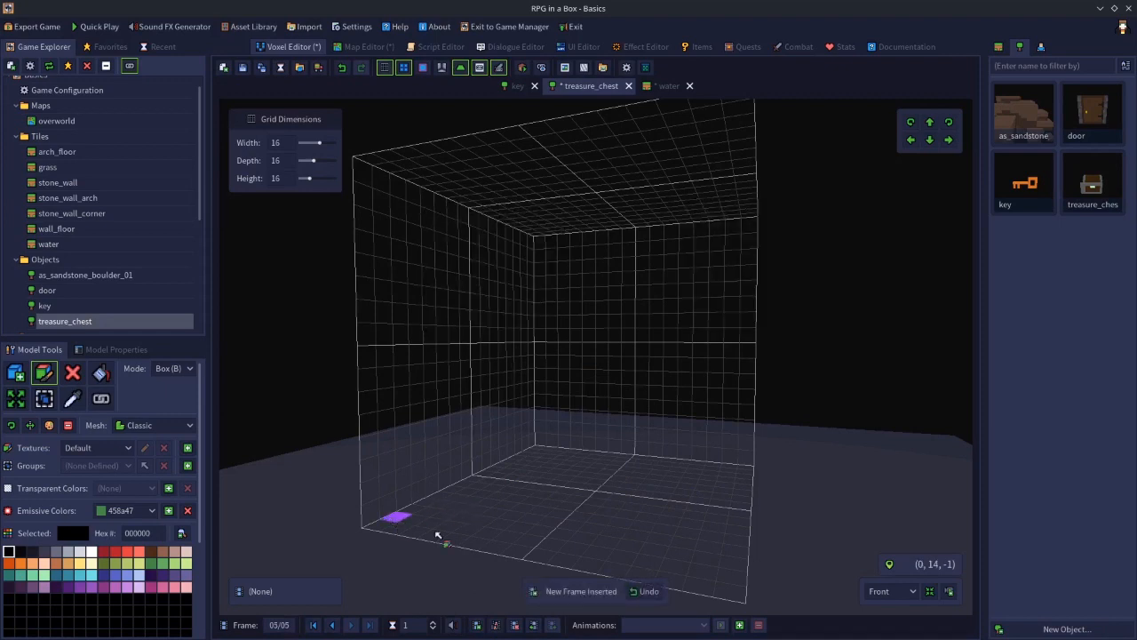
- Delete all the newly inserted empty frames from the treasure chest
{"action": "left_click", "coordinate": [514, 627]}
{"action": "left_click", "coordinate": [515, 627]}
{"action": "left_click", "coordinate": [515, 627]}
{"action": "left_click", "coordinate": [514, 627]}
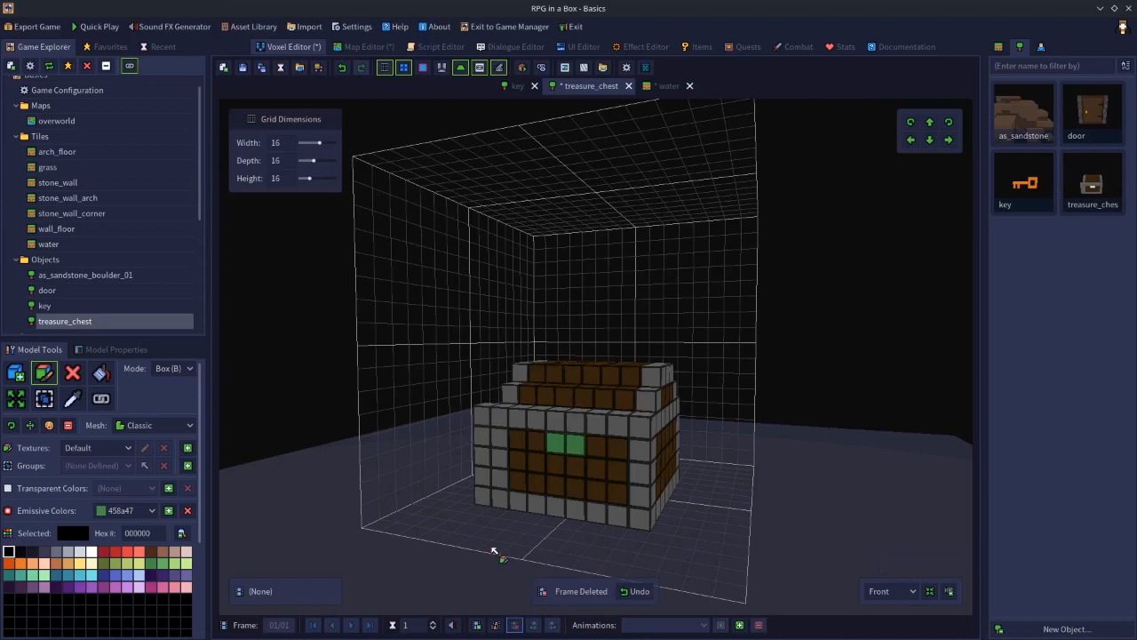
- Duplicate the treasure chest's frame and switch back and forth between the original and the copy
{"action": "key", "text": "ctrl+d"}
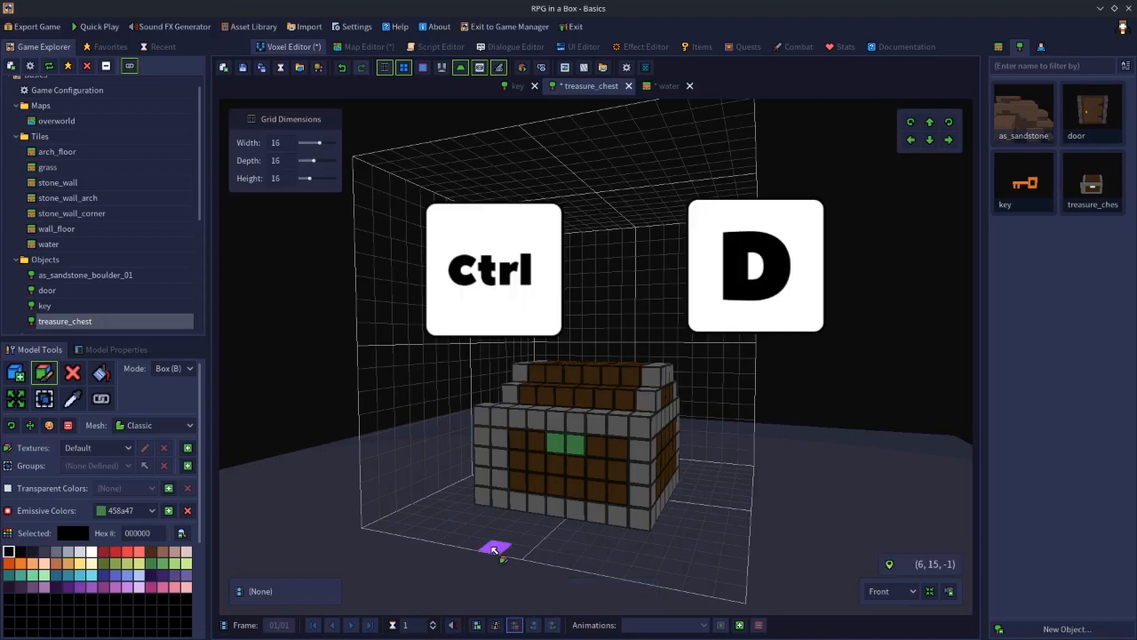
{"action": "key", "text": "ctrl+d"}
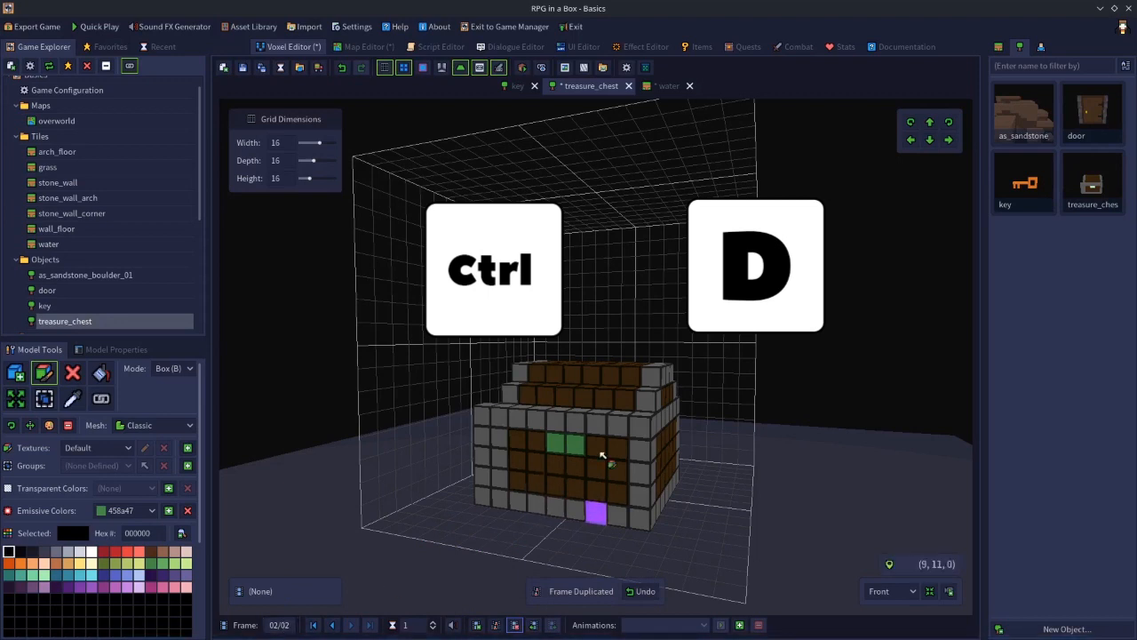
{"action": "left_click", "coordinate": [333, 624]}
{"action": "left_click", "coordinate": [350, 624]}
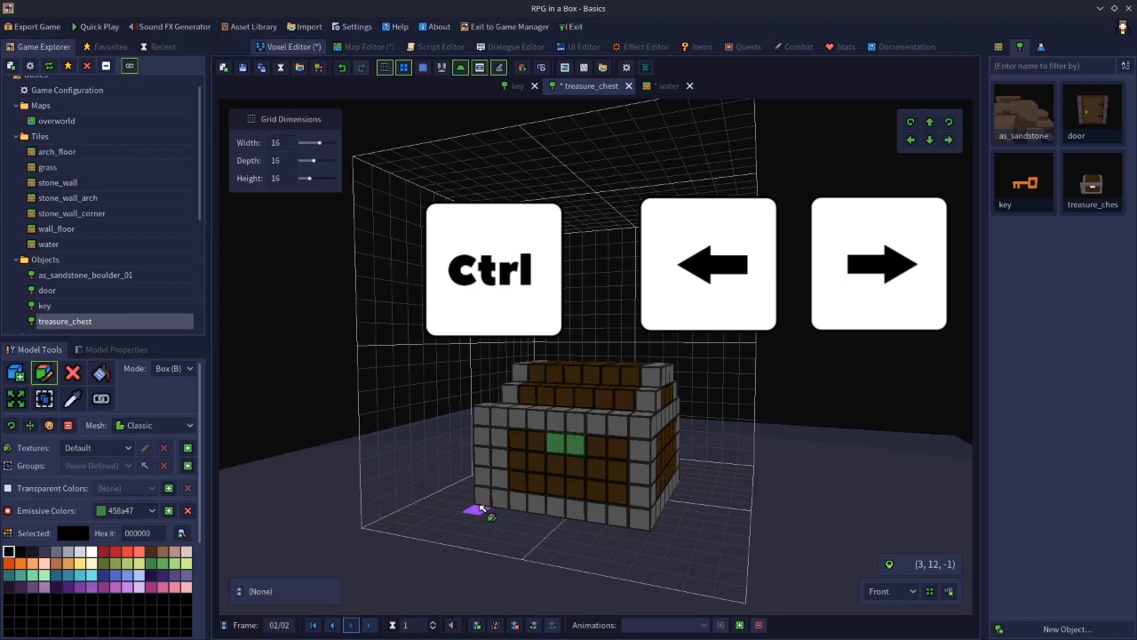
- Show the character models and open base_justin for editing
{"action": "left_click", "coordinate": [1041, 49]}
{"action": "double_click", "coordinate": [1023, 122]}
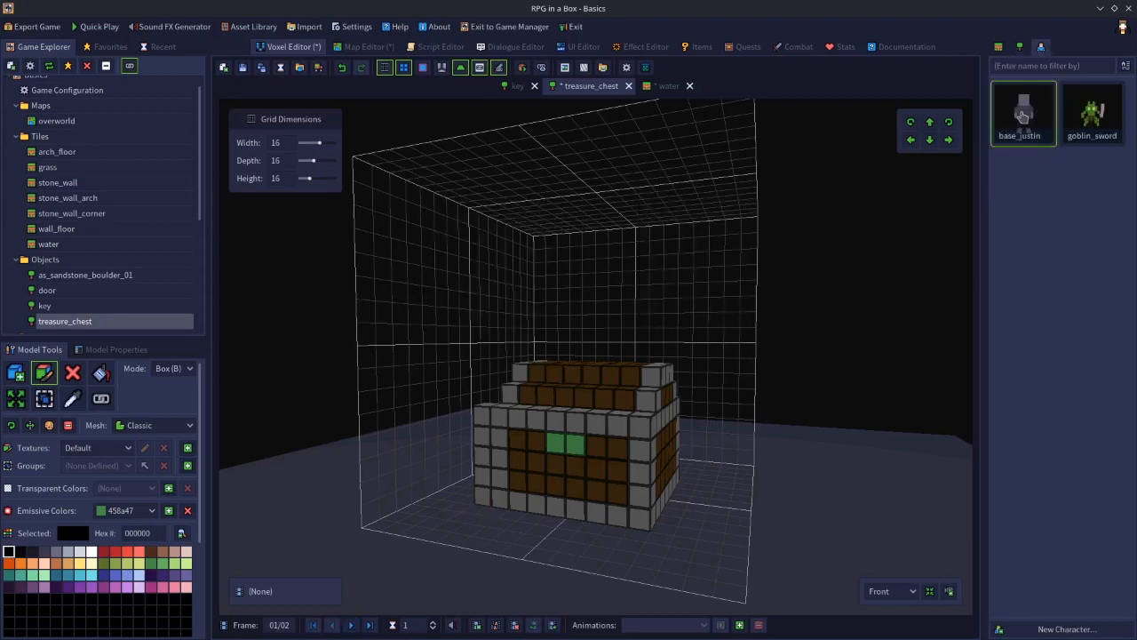
{"action": "middle_click_drag", "start_coordinate": [724, 410], "coordinate": [654, 405]}
- Examine the character's idle, walk and attack poses by stepping forward and backward through the first frames
{"action": "key", "text": "Right"}
{"action": "key", "text": "Right"}
{"action": "key", "text": "Right"}
{"action": "key", "text": "Right"}
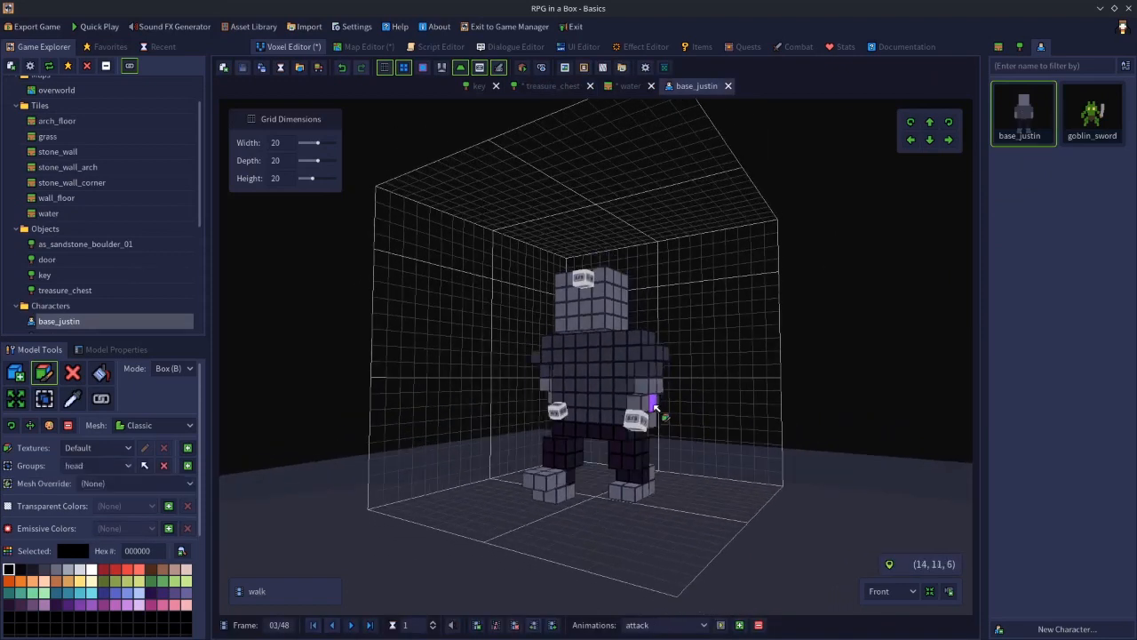
{"action": "key", "text": "Left"}
{"action": "key", "text": "Left"}
{"action": "key", "text": "Left"}
{"action": "key", "text": "Left"}
{"action": "key", "text": "Right"}
{"action": "key", "text": "Right"}
{"action": "key", "text": "Right"}
{"action": "key", "text": "Left"}
{"action": "key", "text": "Left"}
{"action": "key", "text": "Left"}
{"action": "key", "text": "Right"}
{"action": "key", "text": "Left"}
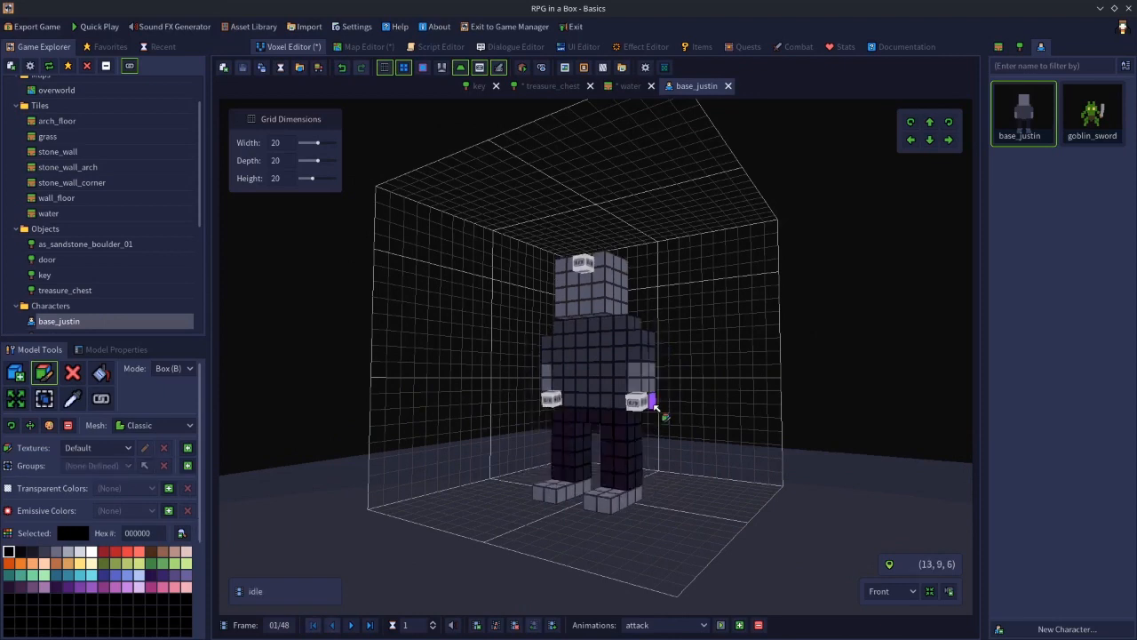
{"action": "key", "text": "Right"}
{"action": "key", "text": "Right"}
{"action": "key", "text": "Right"}
{"action": "key", "text": "Right"}
{"action": "key", "text": "Right"}
{"action": "key", "text": "Right"}
{"action": "key", "text": "Right"}
{"action": "key", "text": "Right"}
{"action": "key", "text": "Left"}
{"action": "key", "text": "Left"}
{"action": "key", "text": "Left"}
{"action": "key", "text": "Left"}
{"action": "key", "text": "Left"}
{"action": "key", "text": "Left"}
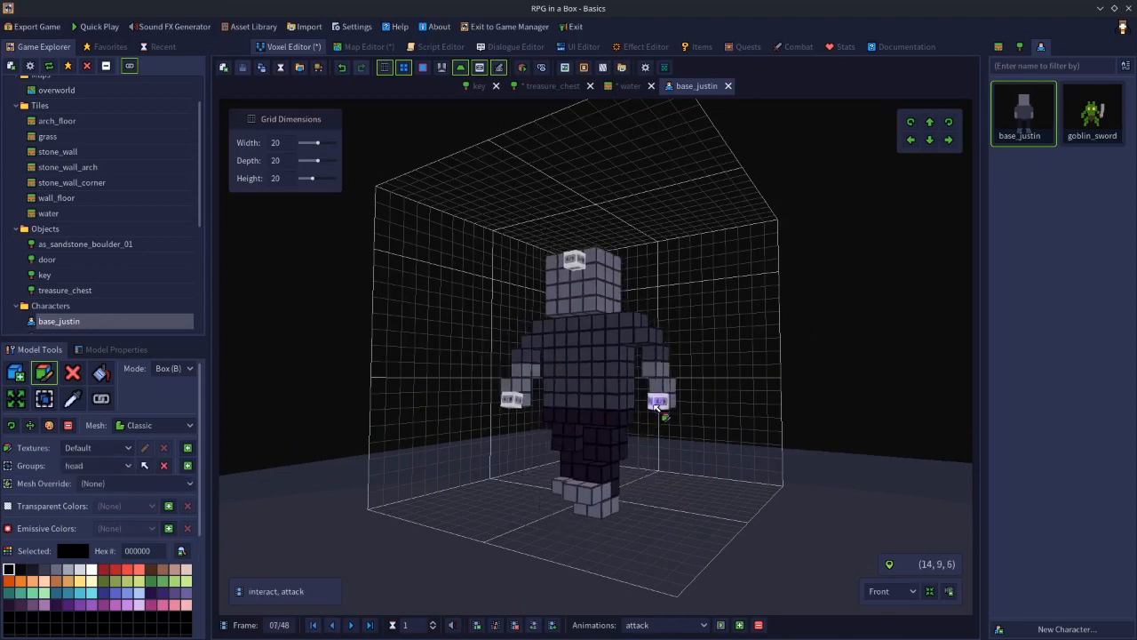
{"action": "key", "text": "Right"}
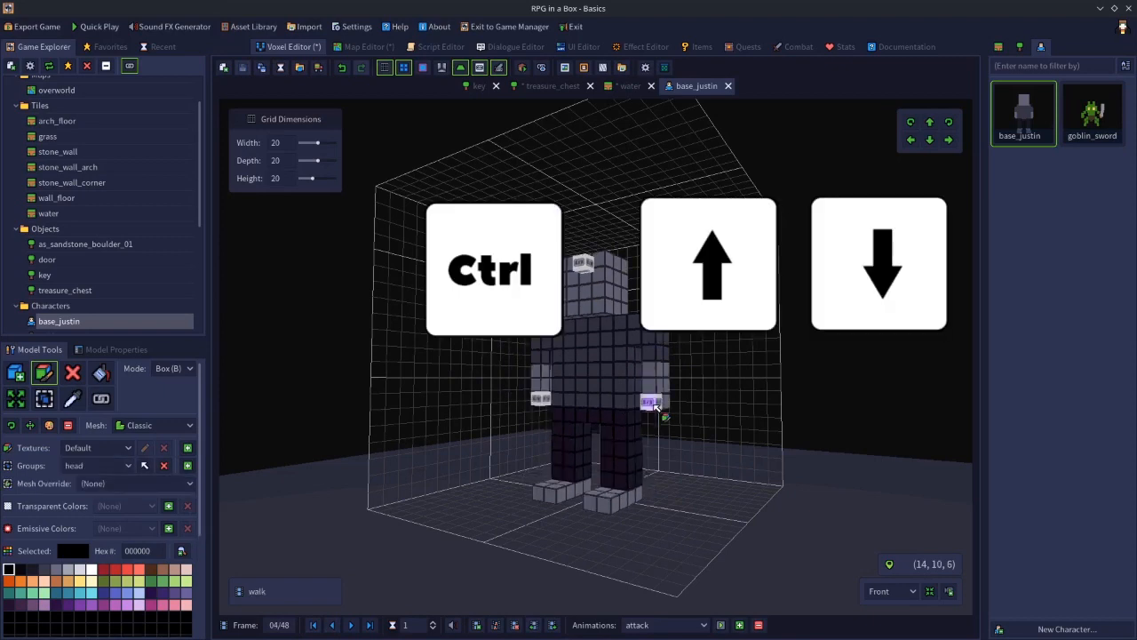
- Jump between the character's first and last frames, and look at its closing sprint and jump frames
{"action": "key", "text": "ctrl+Up"}
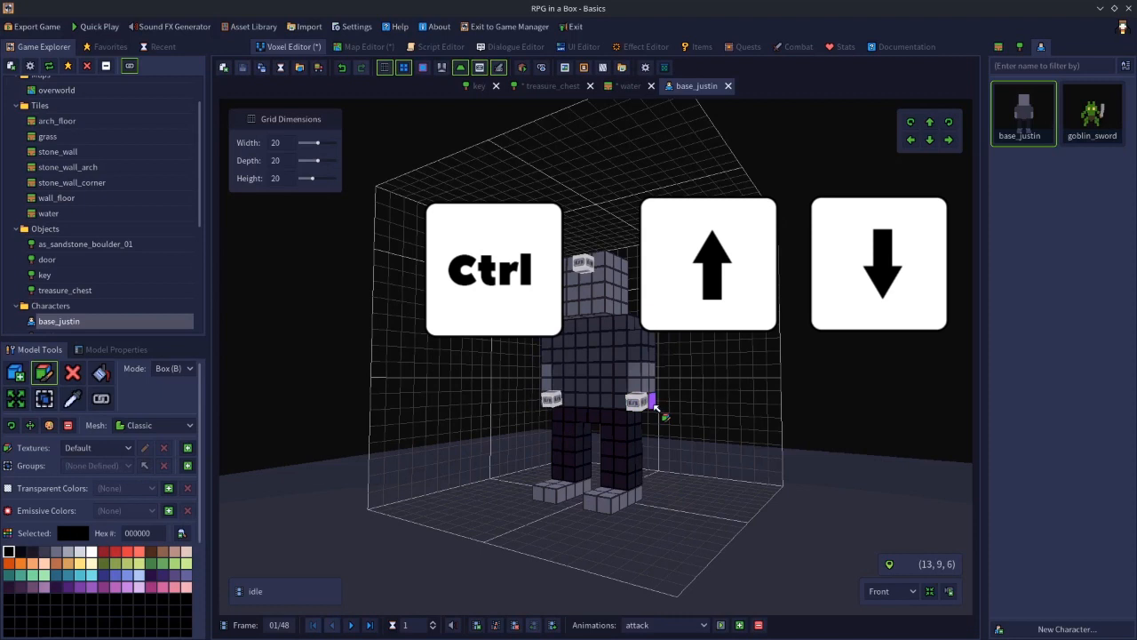
{"action": "key", "text": "ctrl+Down"}
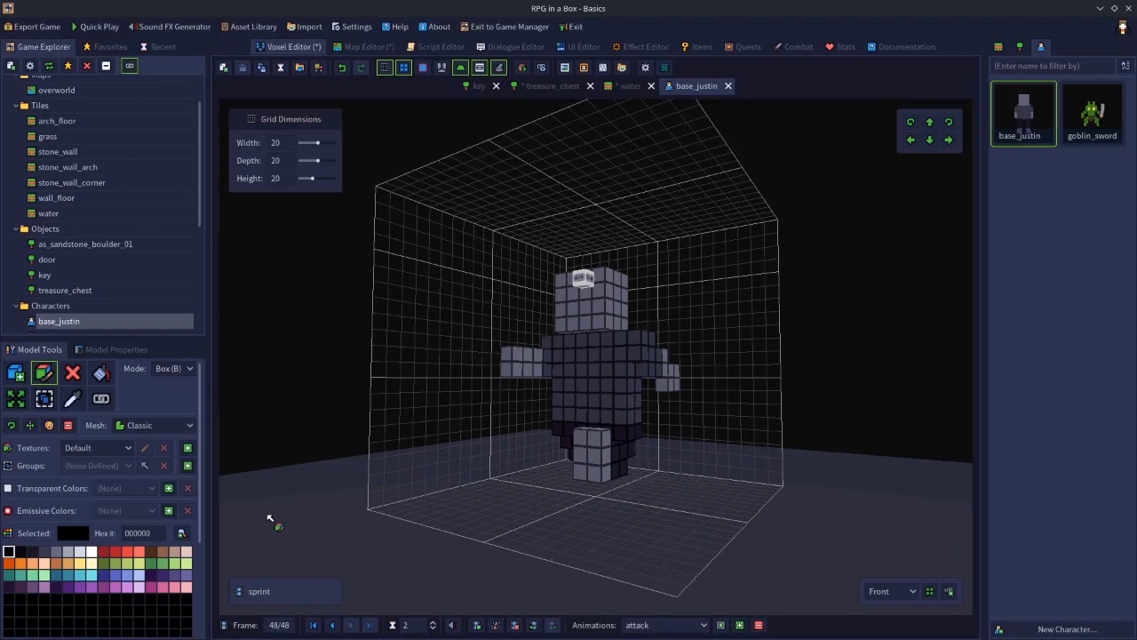
{"action": "key", "text": "ctrl+Up"}
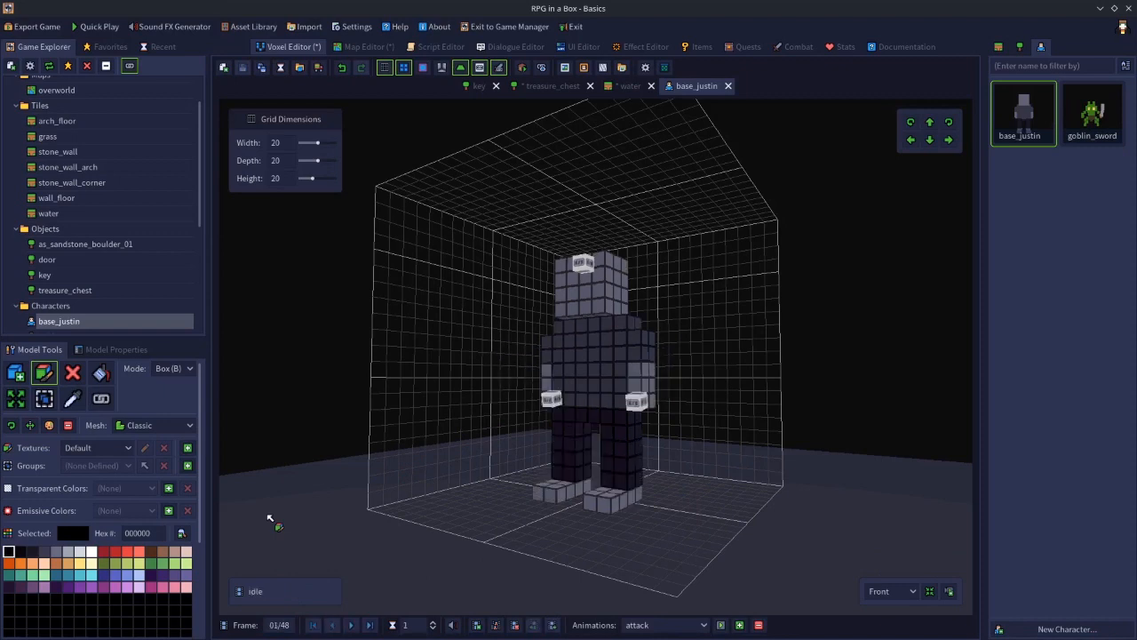
{"action": "key", "text": "ctrl+Down"}
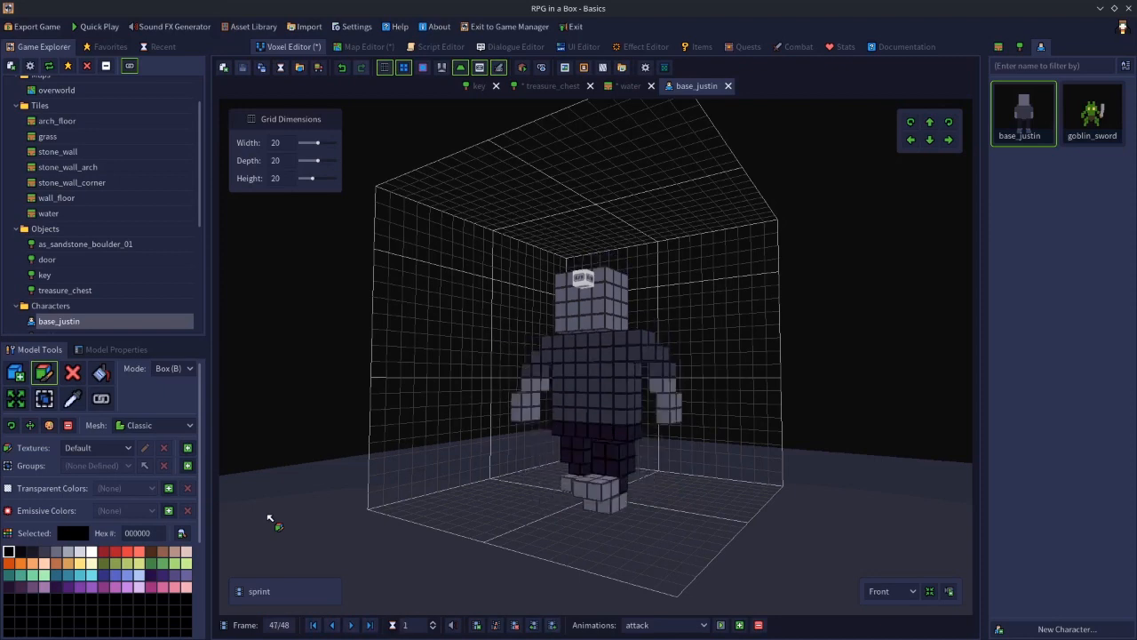
{"action": "key", "text": "ctrl+Down"}
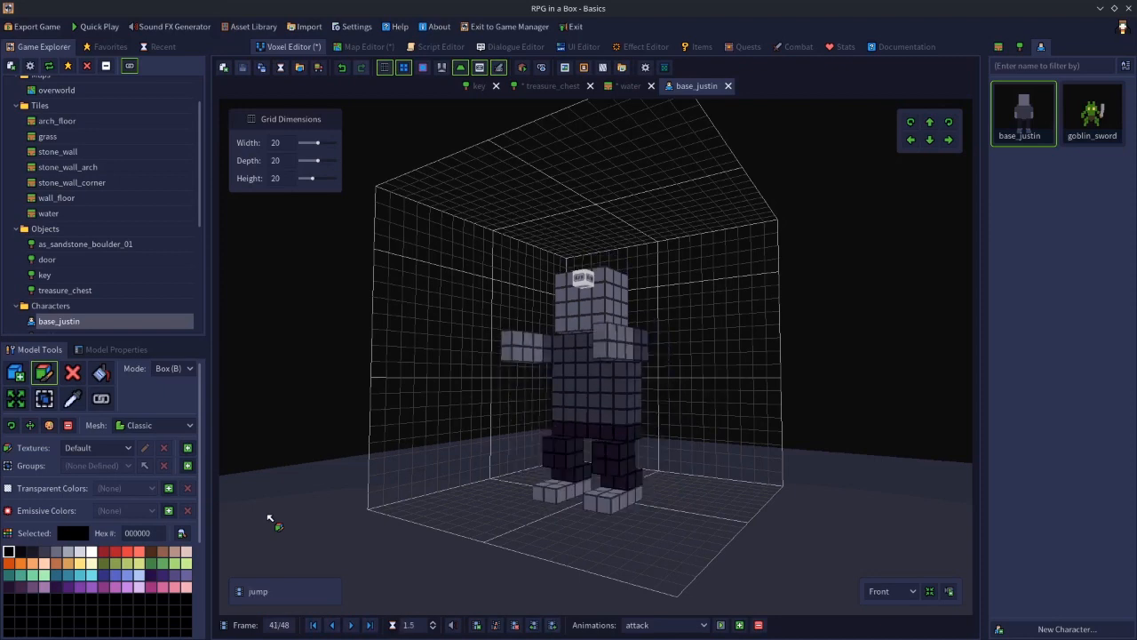
- Step back through the character's jump and push frames, and return to the first frame
{"action": "double_click", "coordinate": [330, 624]}
{"action": "left_click", "coordinate": [330, 627]}
{"action": "left_click", "coordinate": [330, 628]}
{"action": "left_click", "coordinate": [330, 627]}
{"action": "left_click", "coordinate": [331, 627]}
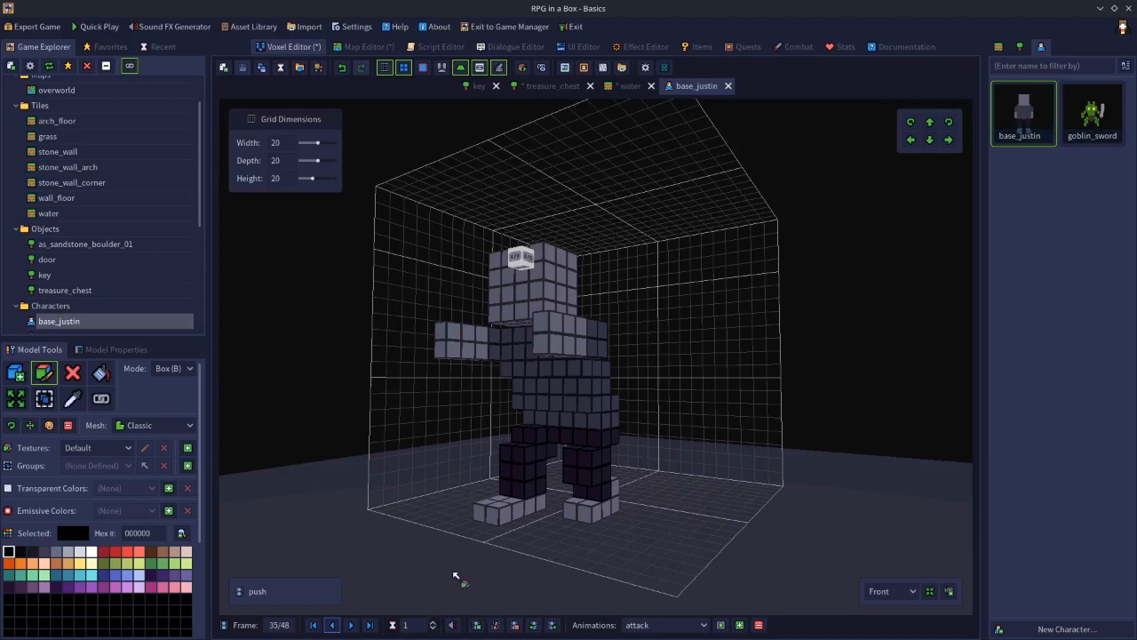
{"action": "key", "text": "Home"}
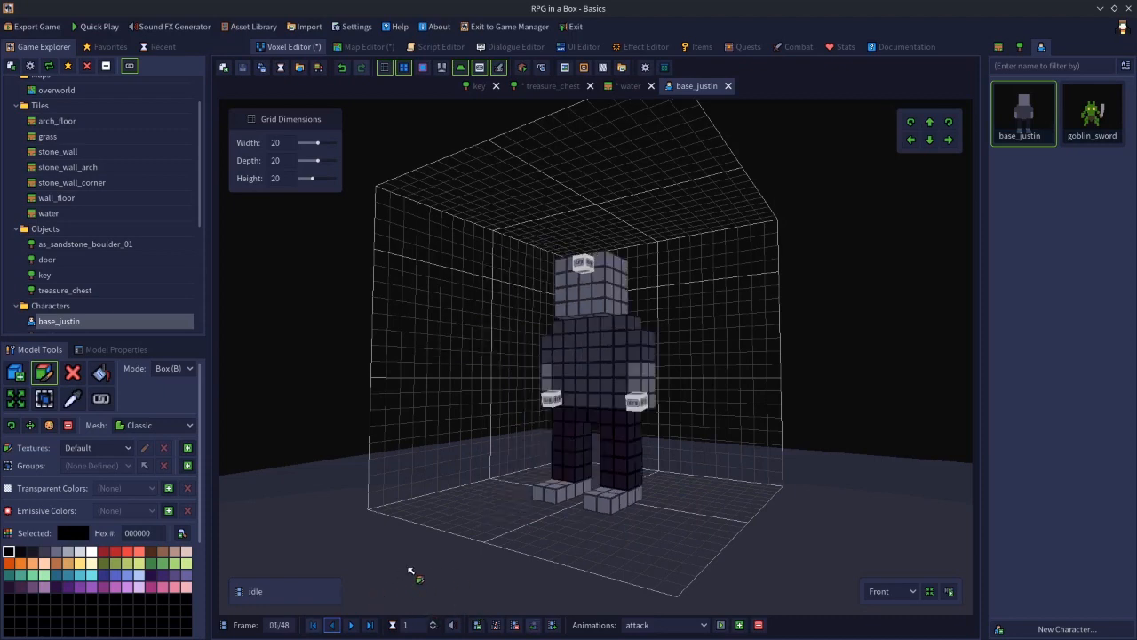
- Duplicate the character's first idle frame and move the copy through the sequence to the last position, frame 49
{"action": "key", "text": "ctrl+d"}
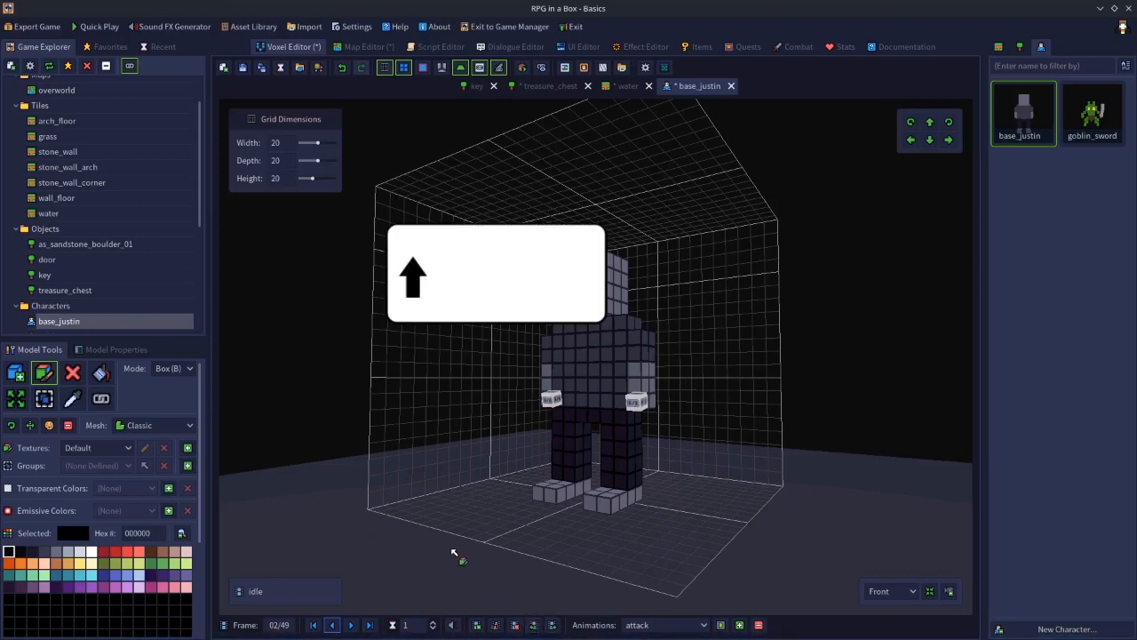
{"action": "key", "text": "shift+Right"}
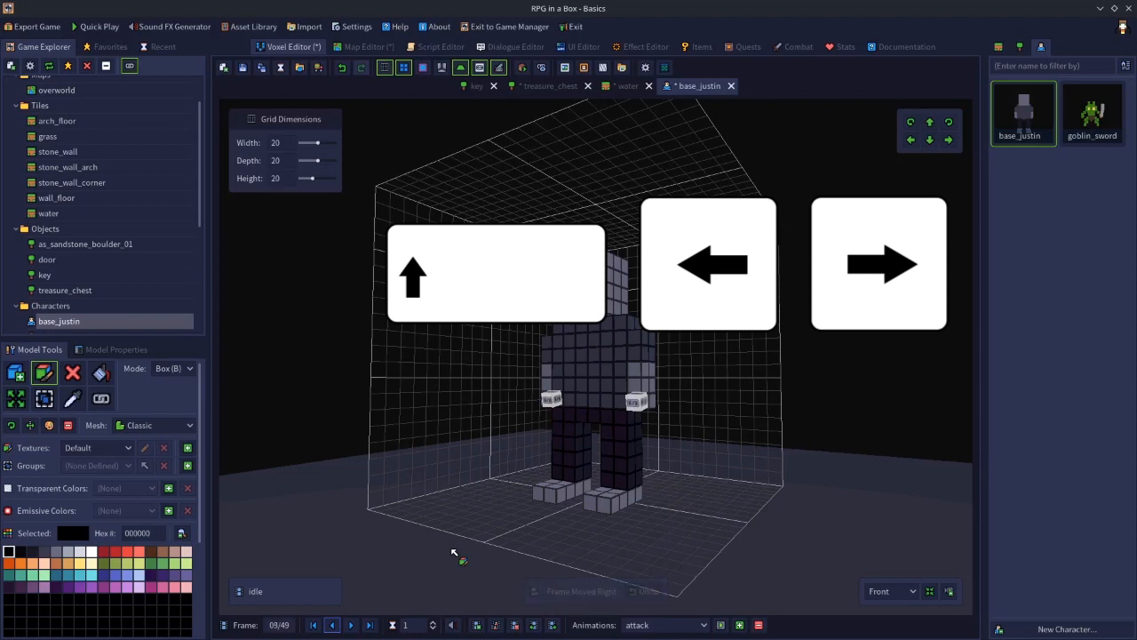
{"action": "key", "text": "shift+Right"}
{"action": "key", "text": "shift+Right"}
{"action": "key", "text": "shift+Right"}
{"action": "key", "text": "shift+Right"}
{"action": "key", "text": "shift+Right"}
{"action": "key", "text": "shift+Right"}
{"action": "key", "text": "shift+Right"}
{"action": "key", "text": "shift+Right"}
{"action": "key", "text": "shift+Right"}
{"action": "key", "text": "shift+Right"}
{"action": "key", "text": "shift+Right"}
{"action": "key", "text": "shift+Right"}
{"action": "key", "text": "shift+Right"}
{"action": "key", "text": "shift+Right"}
{"action": "key", "text": "shift+Right"}
{"action": "key", "text": "shift+Right"}
{"action": "key", "text": "shift+Right"}
{"action": "key", "text": "shift+Right"}
{"action": "key", "text": "shift+Right"}
{"action": "key", "text": "shift+Right"}
{"action": "key", "text": "shift+Right"}
{"action": "key", "text": "shift+Right"}
{"action": "key", "text": "shift+Right"}
{"action": "key", "text": "shift+Right"}
{"action": "key", "text": "shift+Right"}
{"action": "key", "text": "shift+Right"}
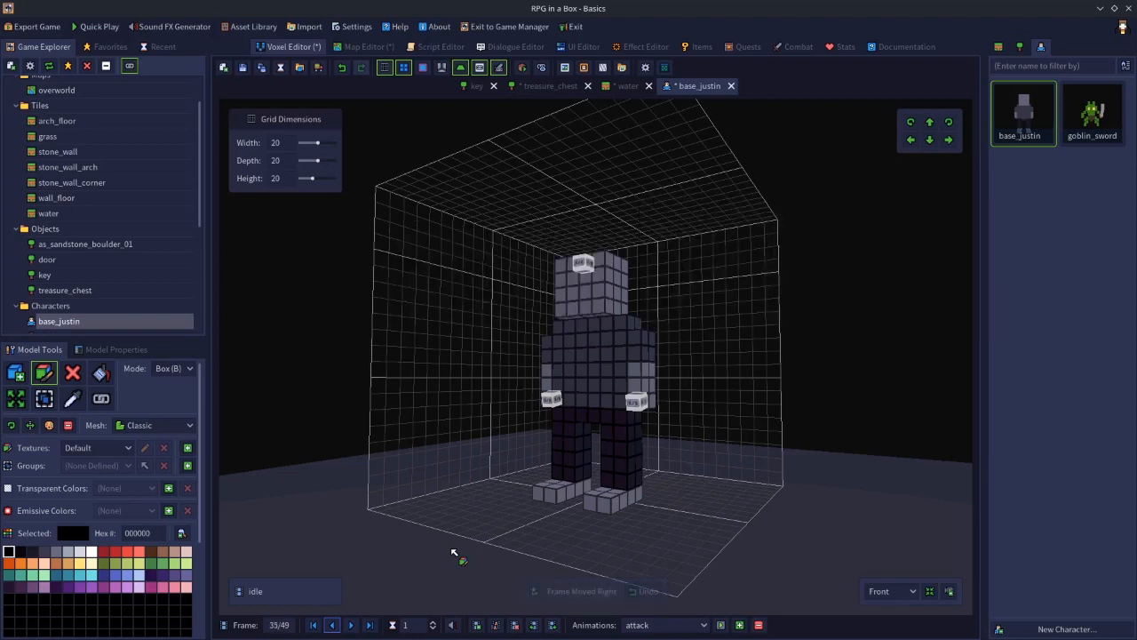
{"action": "key", "text": "shift+Right"}
{"action": "key", "text": "shift+Right"}
{"action": "key", "text": "shift+Right"}
{"action": "key", "text": "shift+Right"}
{"action": "key", "text": "shift+Right"}
{"action": "key", "text": "shift+Right"}
{"action": "key", "text": "shift+Right"}
{"action": "key", "text": "shift+Right"}
{"action": "key", "text": "shift+Right"}
{"action": "key", "text": "shift+Right"}
{"action": "key", "text": "shift+Right"}
{"action": "key", "text": "Left"}
{"action": "key", "text": "Left"}
{"action": "key", "text": "Left"}
{"action": "key", "text": "Left"}
{"action": "key", "text": "Left"}
{"action": "key", "text": "Left"}
{"action": "key", "text": "shift+Right"}
{"action": "key", "text": "shift+Right"}
{"action": "key", "text": "shift+Right"}
{"action": "key", "text": "shift+Right"}
{"action": "key", "text": "shift+Right"}
{"action": "key", "text": "shift+Right"}
{"action": "key", "text": "Left"}
{"action": "key", "text": "Left"}
{"action": "key", "text": "Left"}
{"action": "key", "text": "Left"}
{"action": "key", "text": "Left"}
{"action": "key", "text": "Left"}
{"action": "key", "text": "Left"}
{"action": "key", "text": "Left"}
{"action": "key", "text": "Left"}
{"action": "key", "text": "Left"}
{"action": "key", "text": "Left"}
{"action": "key", "text": "shift+Right"}
{"action": "key", "text": "shift+Right"}
{"action": "key", "text": "shift+Right"}
{"action": "key", "text": "shift+Right"}
{"action": "key", "text": "shift+Right"}
{"action": "key", "text": "shift+Right"}
{"action": "key", "text": "shift+Right"}
{"action": "key", "text": "shift+Right"}
{"action": "key", "text": "shift+Right"}
{"action": "key", "text": "shift+Right"}
{"action": "key", "text": "shift+Right"}
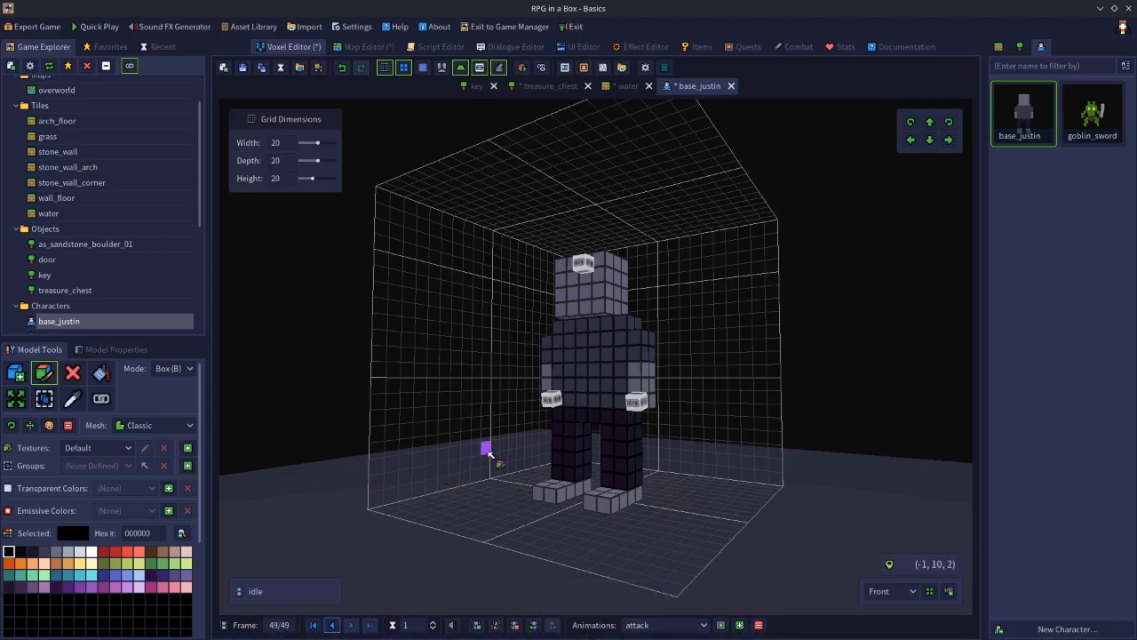
- Check the poses at the end and at the start of the character's frame sequence
{"action": "key", "text": "Left"}
{"action": "key", "text": "Left"}
{"action": "key", "text": "Left"}
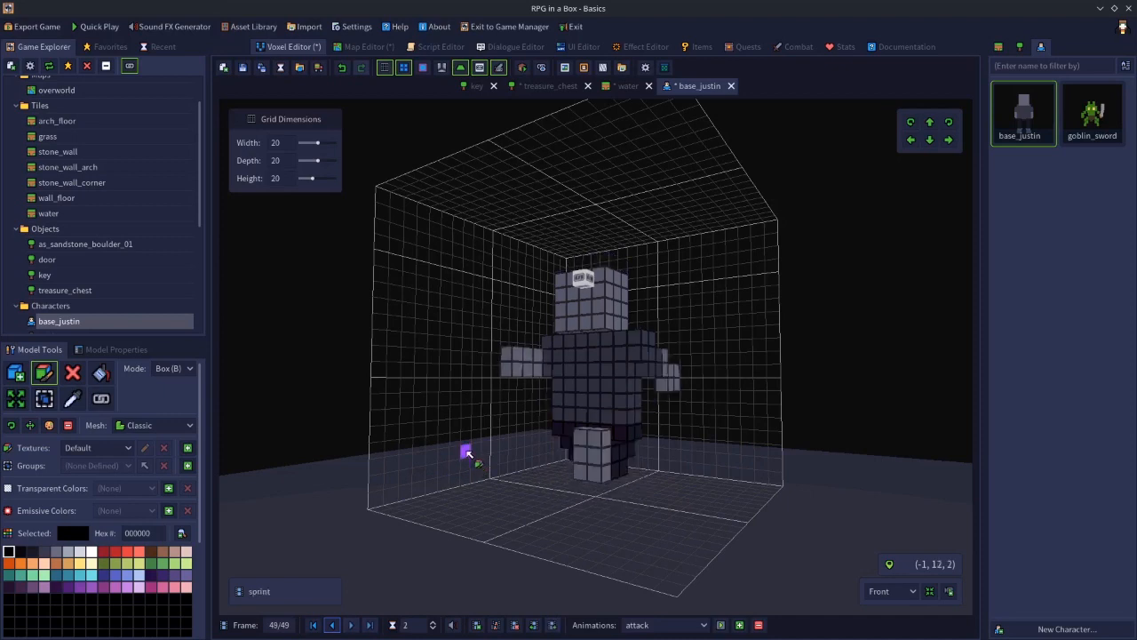
{"action": "key", "text": "Right"}
{"action": "key", "text": "Right"}
{"action": "key", "text": "Home"}
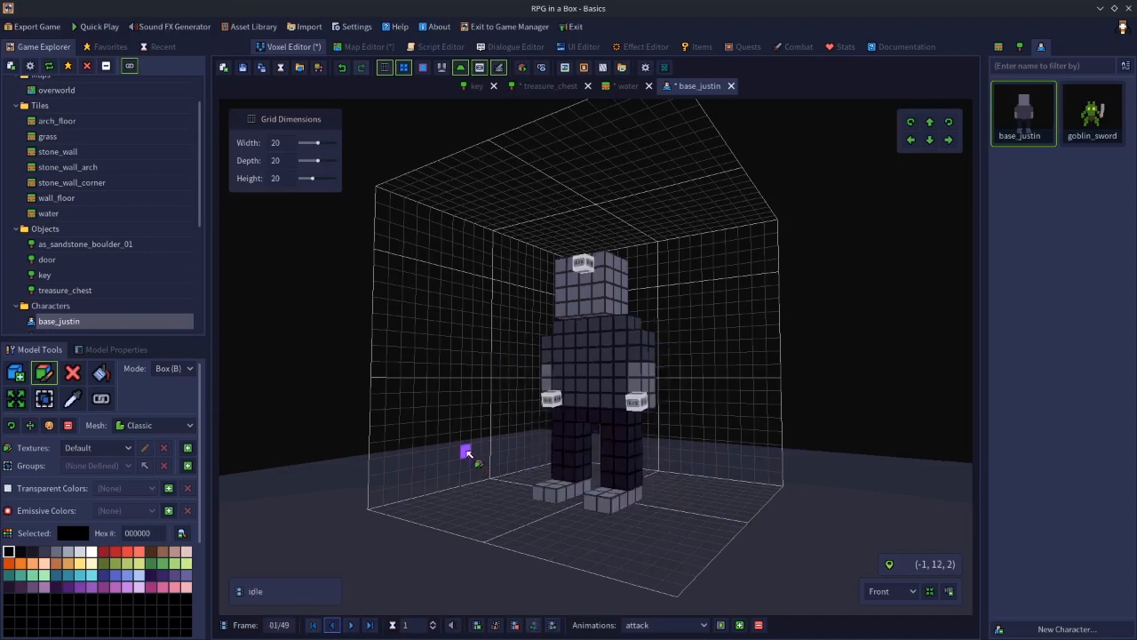
- Reorder the duplicated idle frame within the sequence, placing it at the last position, frame 49
{"action": "key", "text": "End"}
{"action": "key", "text": "ctrl+Left"}
{"action": "key", "text": "ctrl+Left"}
{"action": "key", "text": "ctrl+Left"}
{"action": "key", "text": "ctrl+Left"}
{"action": "key", "text": "ctrl+Right"}
{"action": "key", "text": "ctrl+Right"}
{"action": "key", "text": "ctrl+Right"}
{"action": "key", "text": "ctrl+Right"}
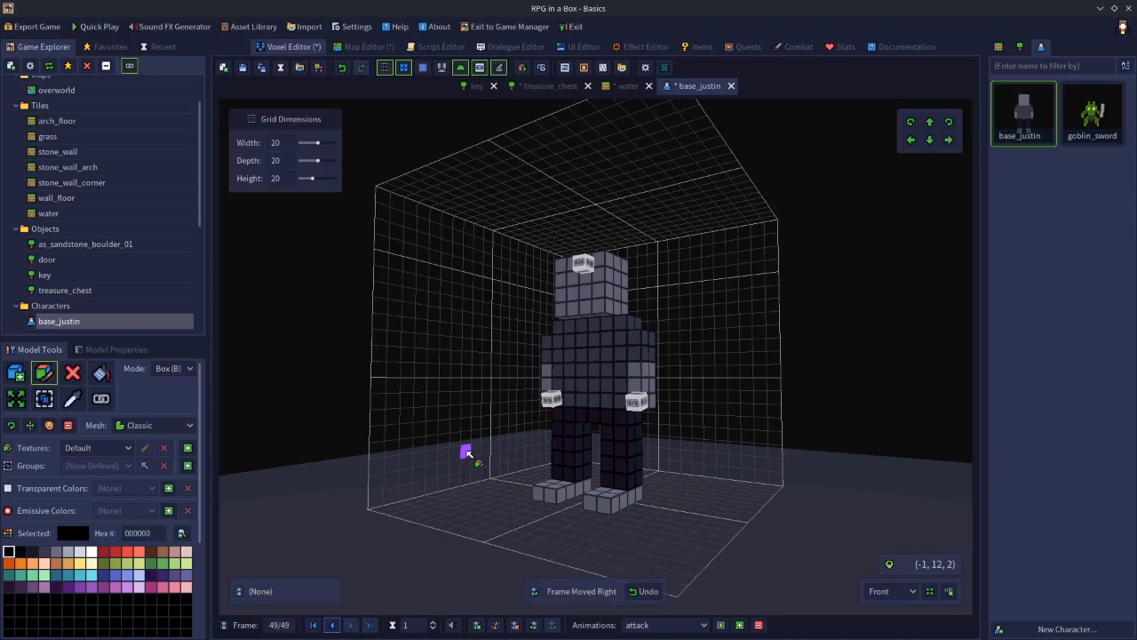